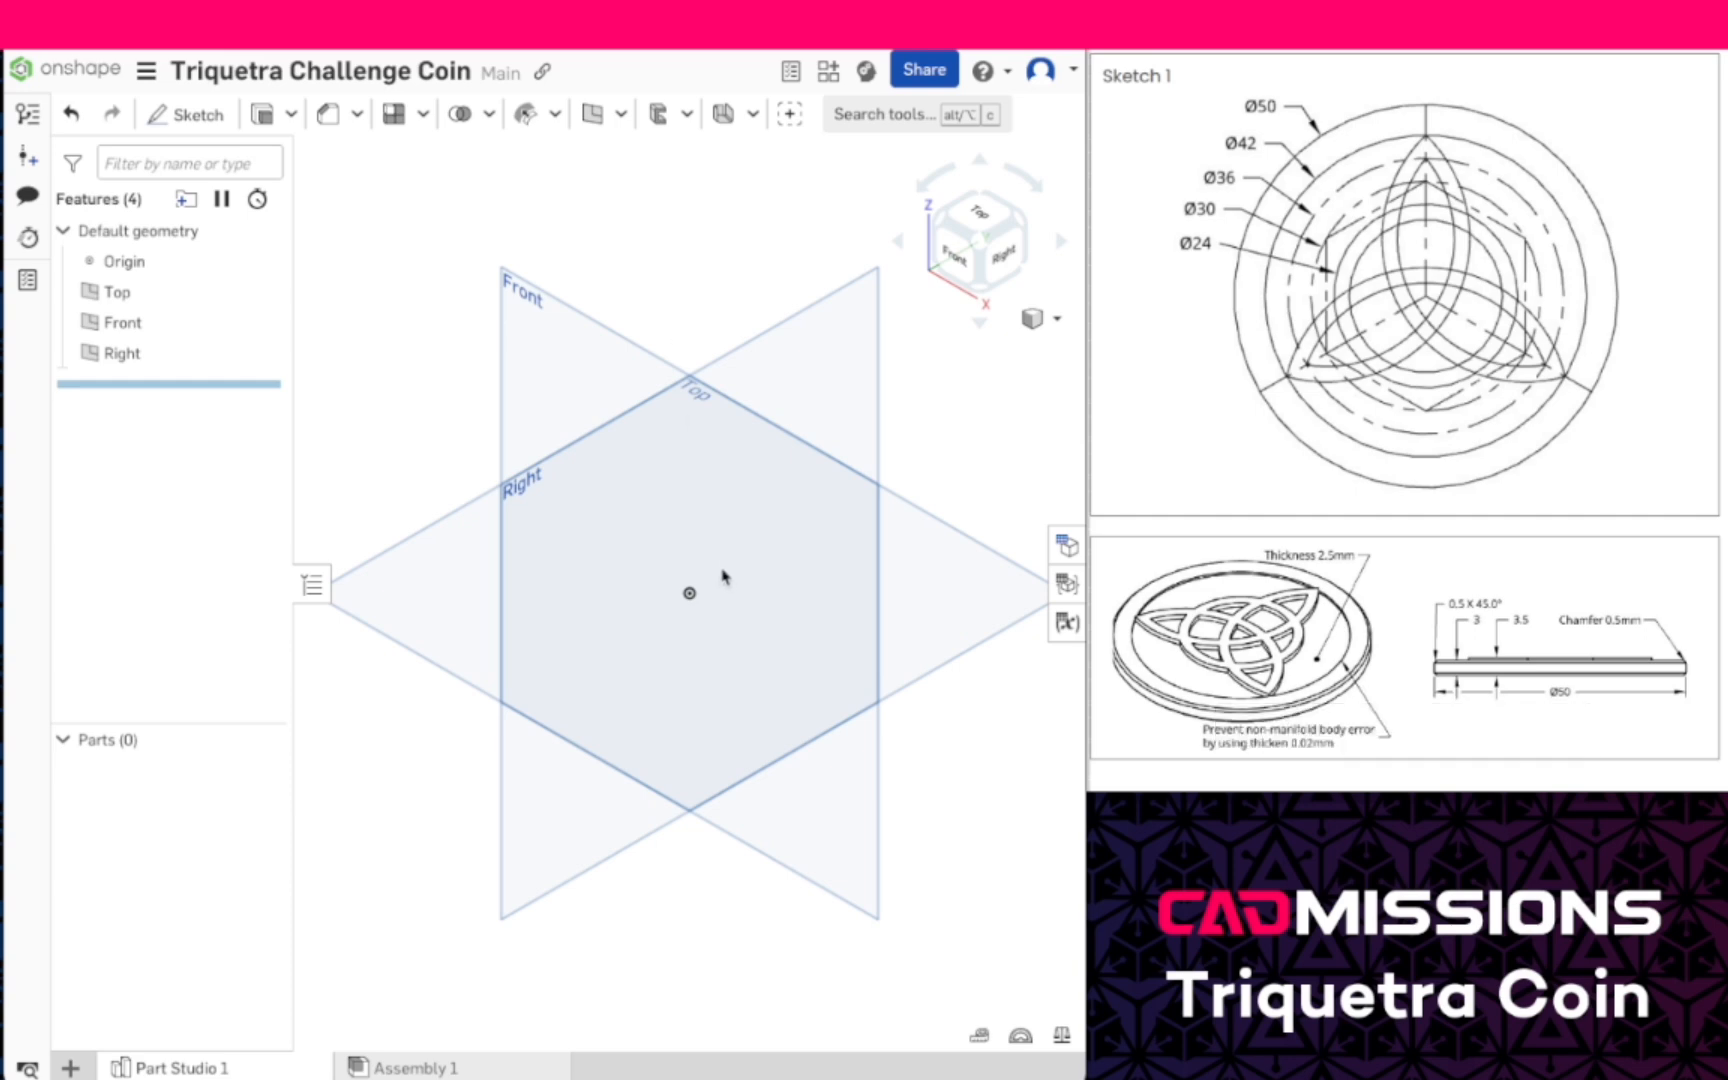
# - Hide the default planes and start a new sketch on the Top plane
pyautogui.scroll(-2, 723, 577)
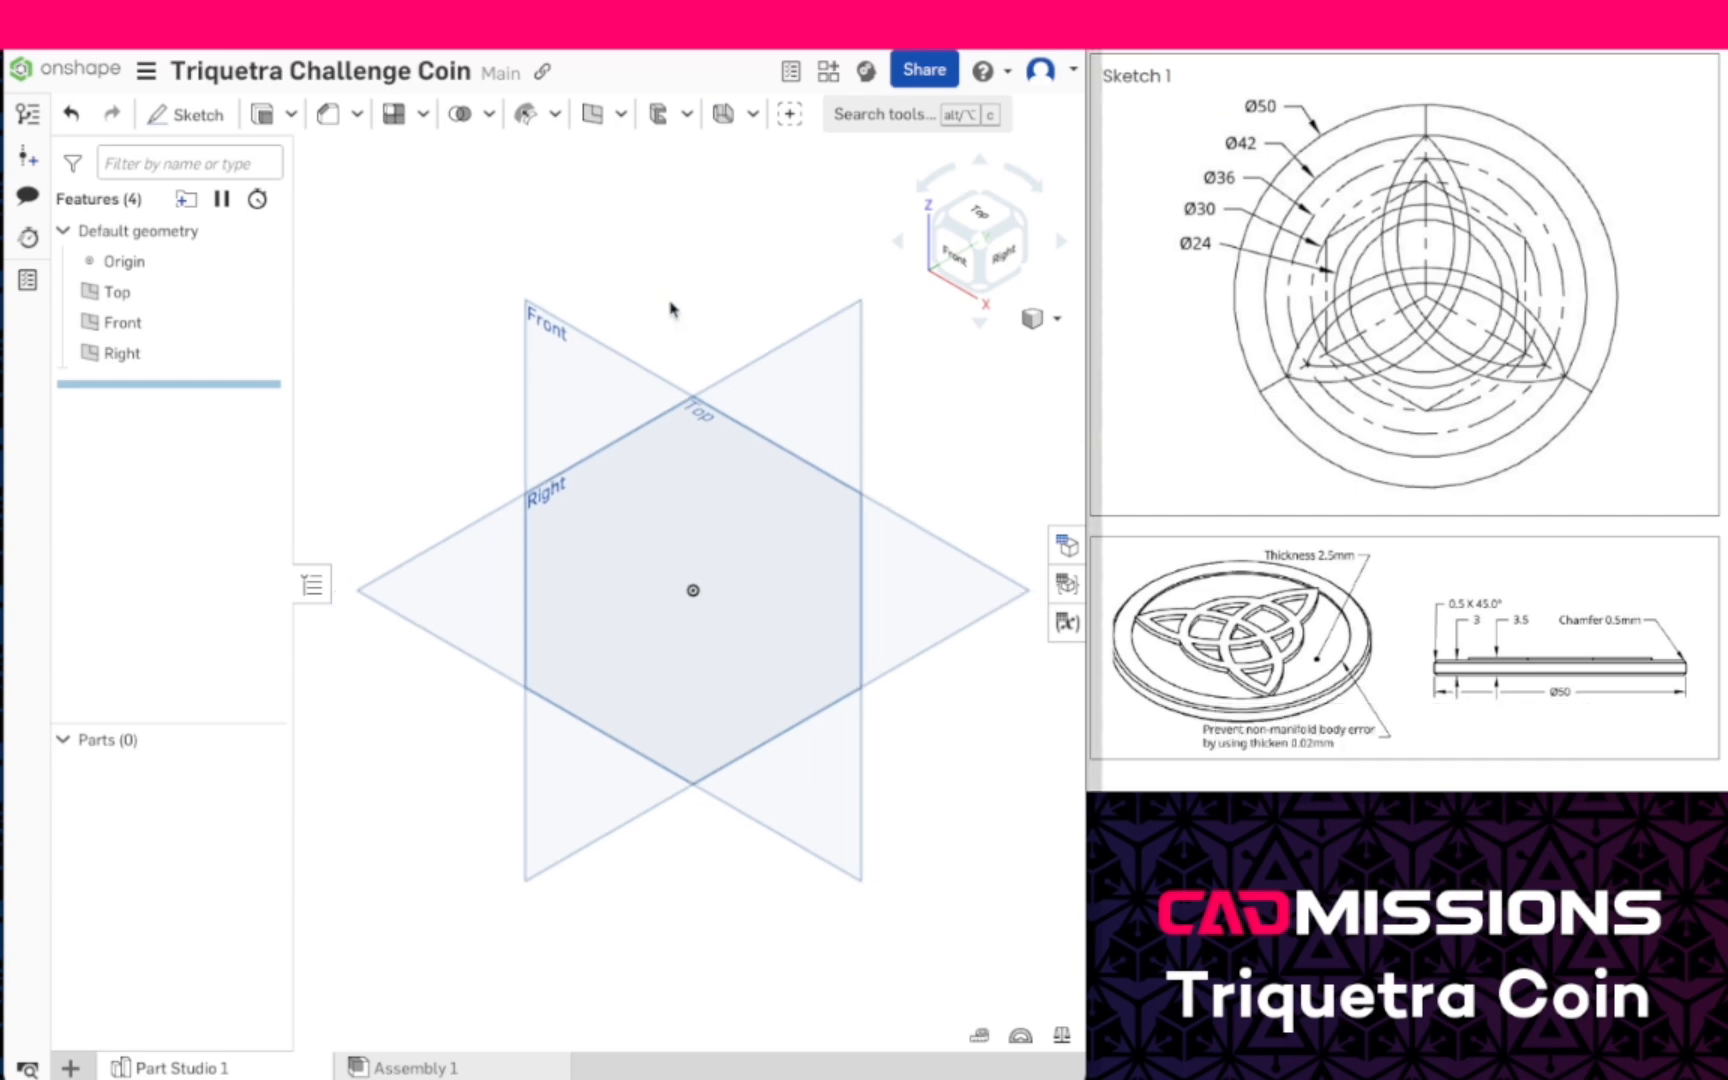
pyautogui.press('p')
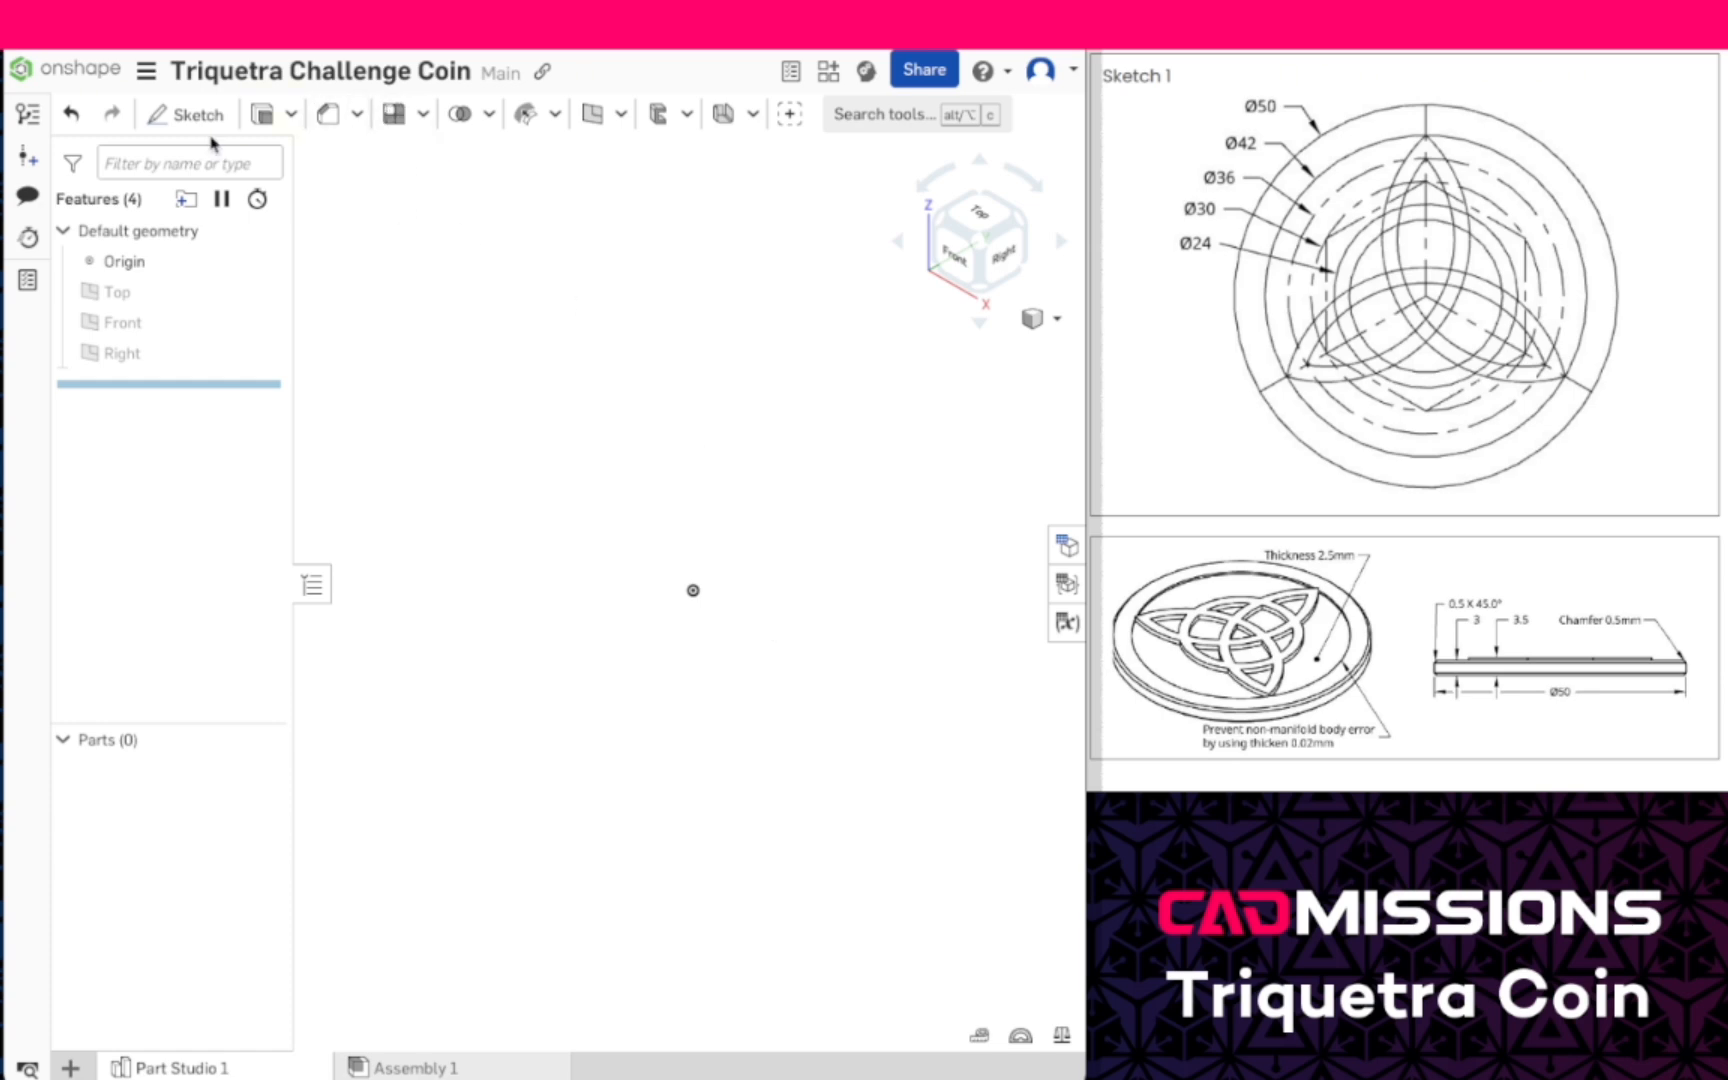
pyautogui.click(182, 115)
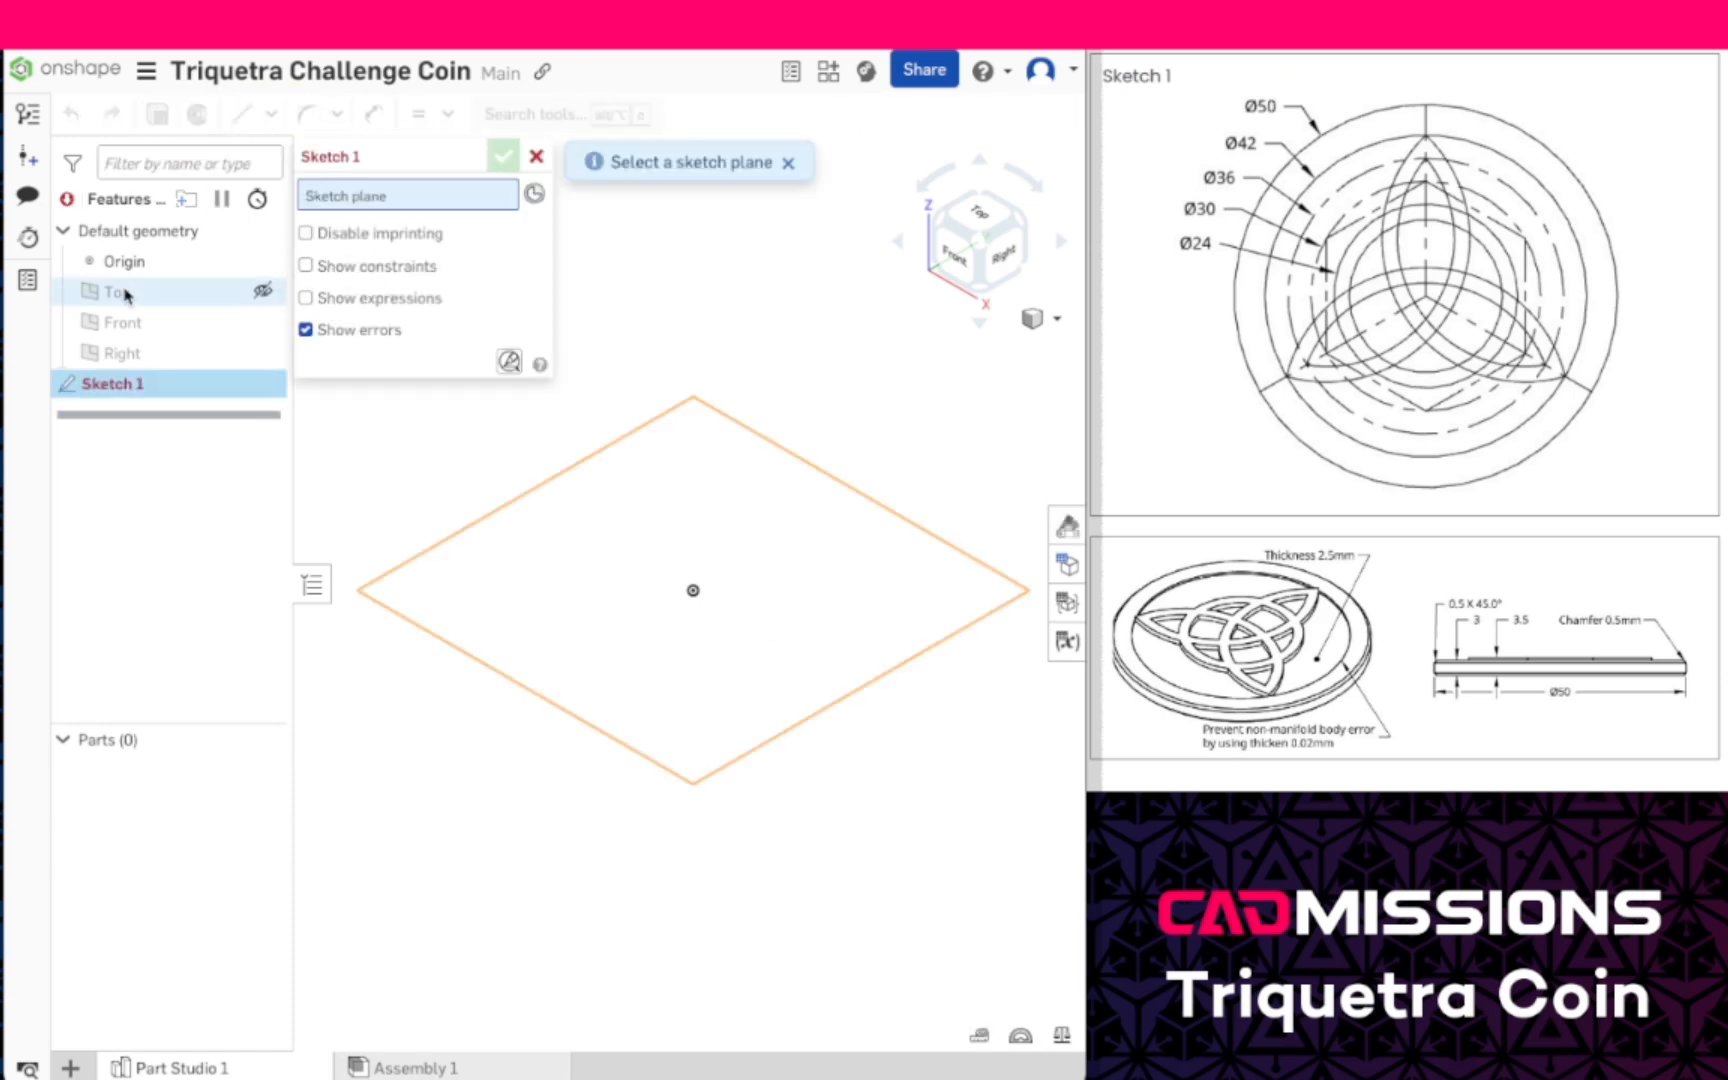
pyautogui.click(125, 293)
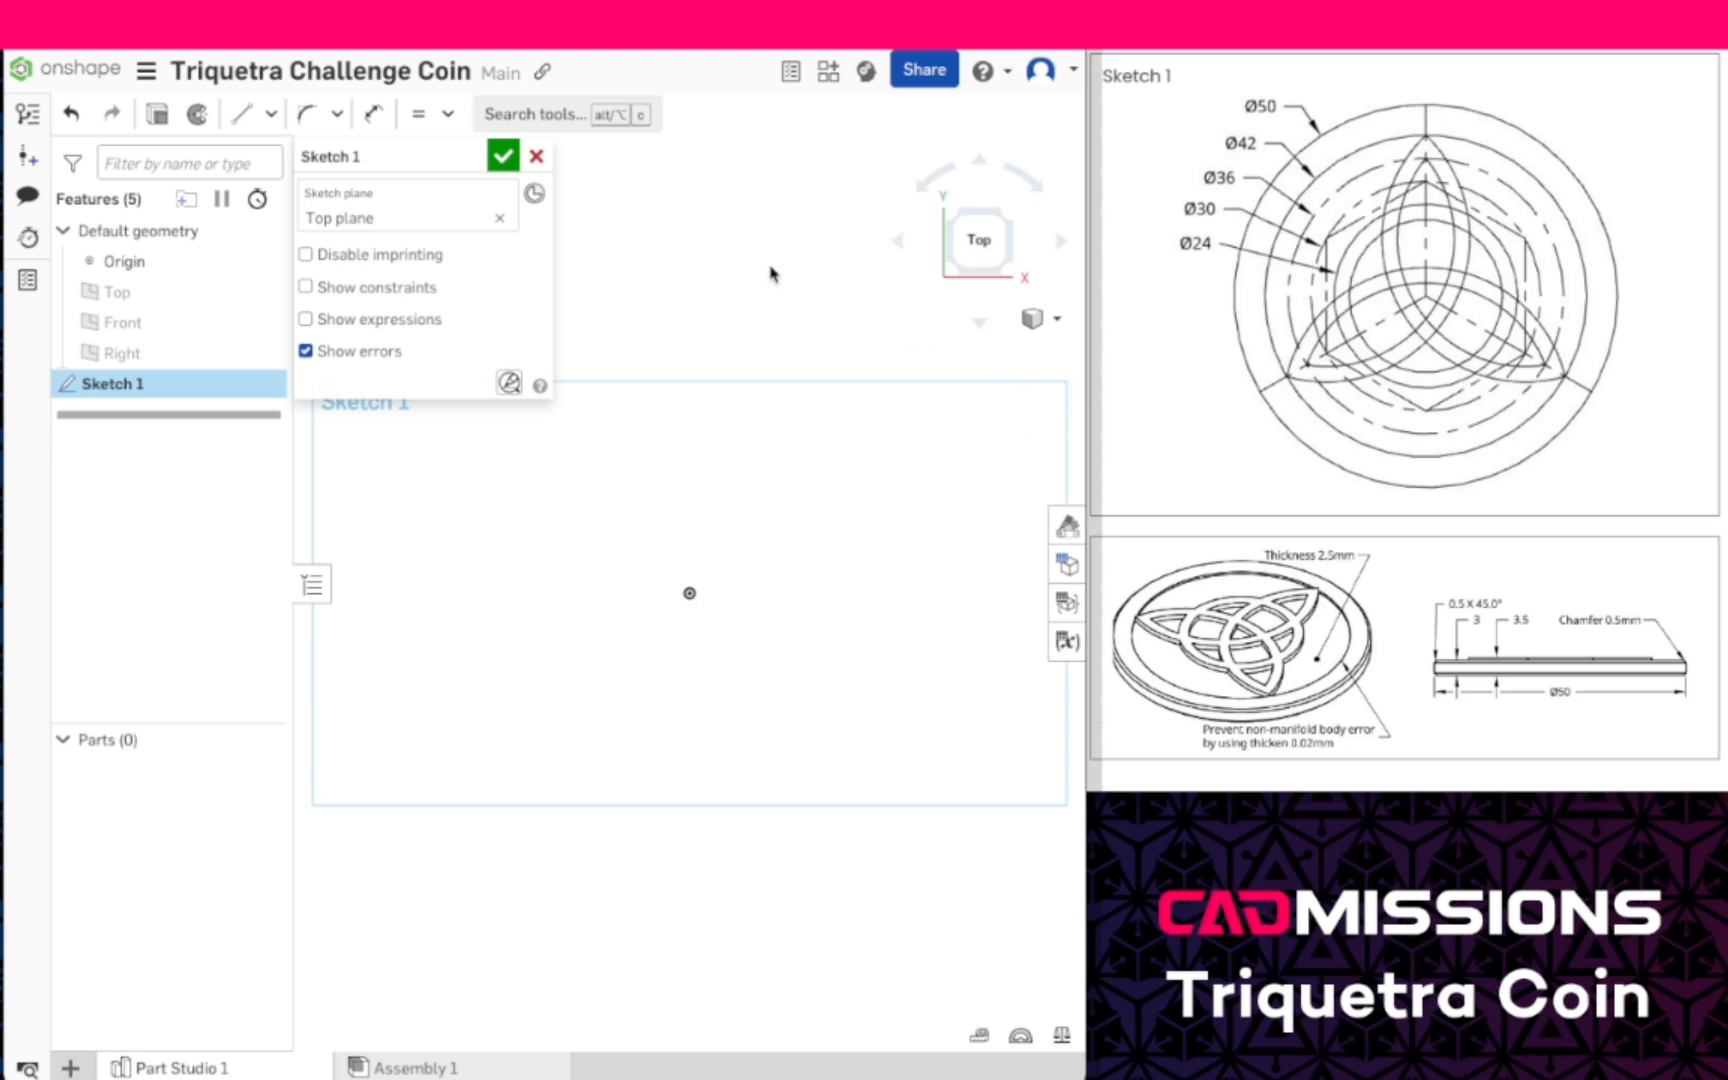
pyautogui.hotkey('ctrl', '-')
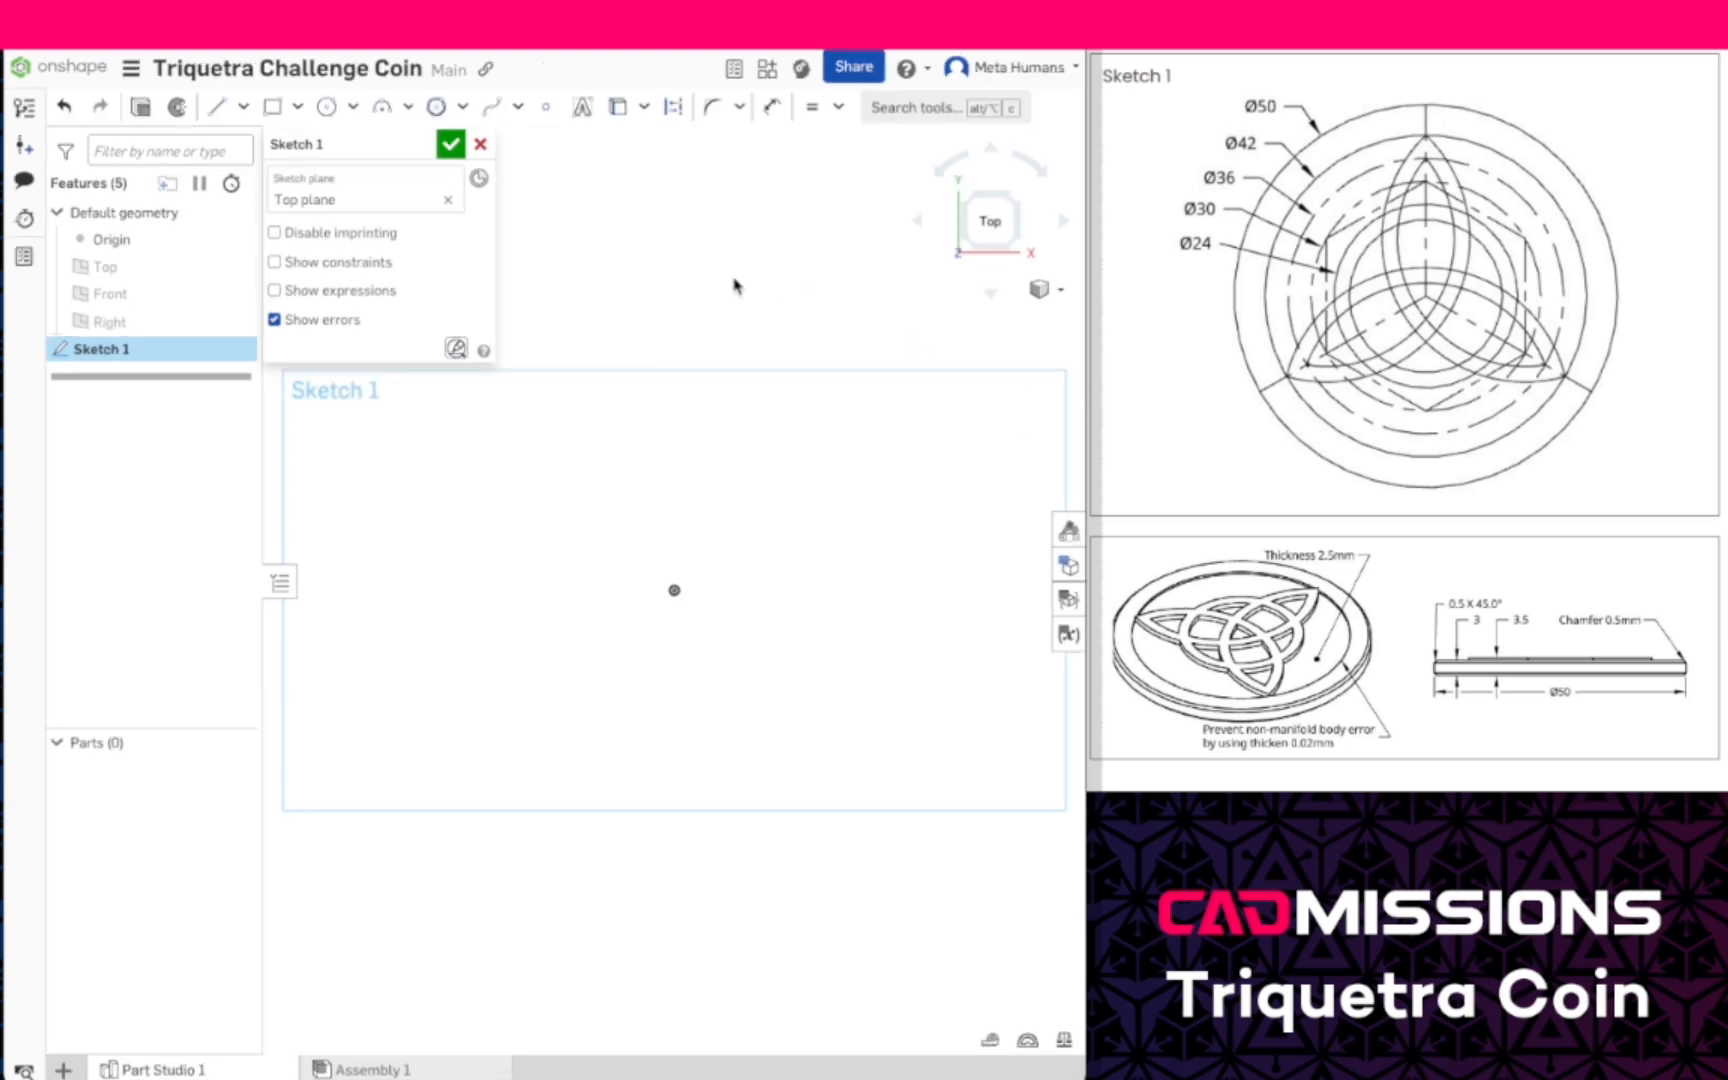
# - Draw a center-point circle at the origin with a diameter of 50 mm
pyautogui.click(328, 107)
pyautogui.click(674, 589)
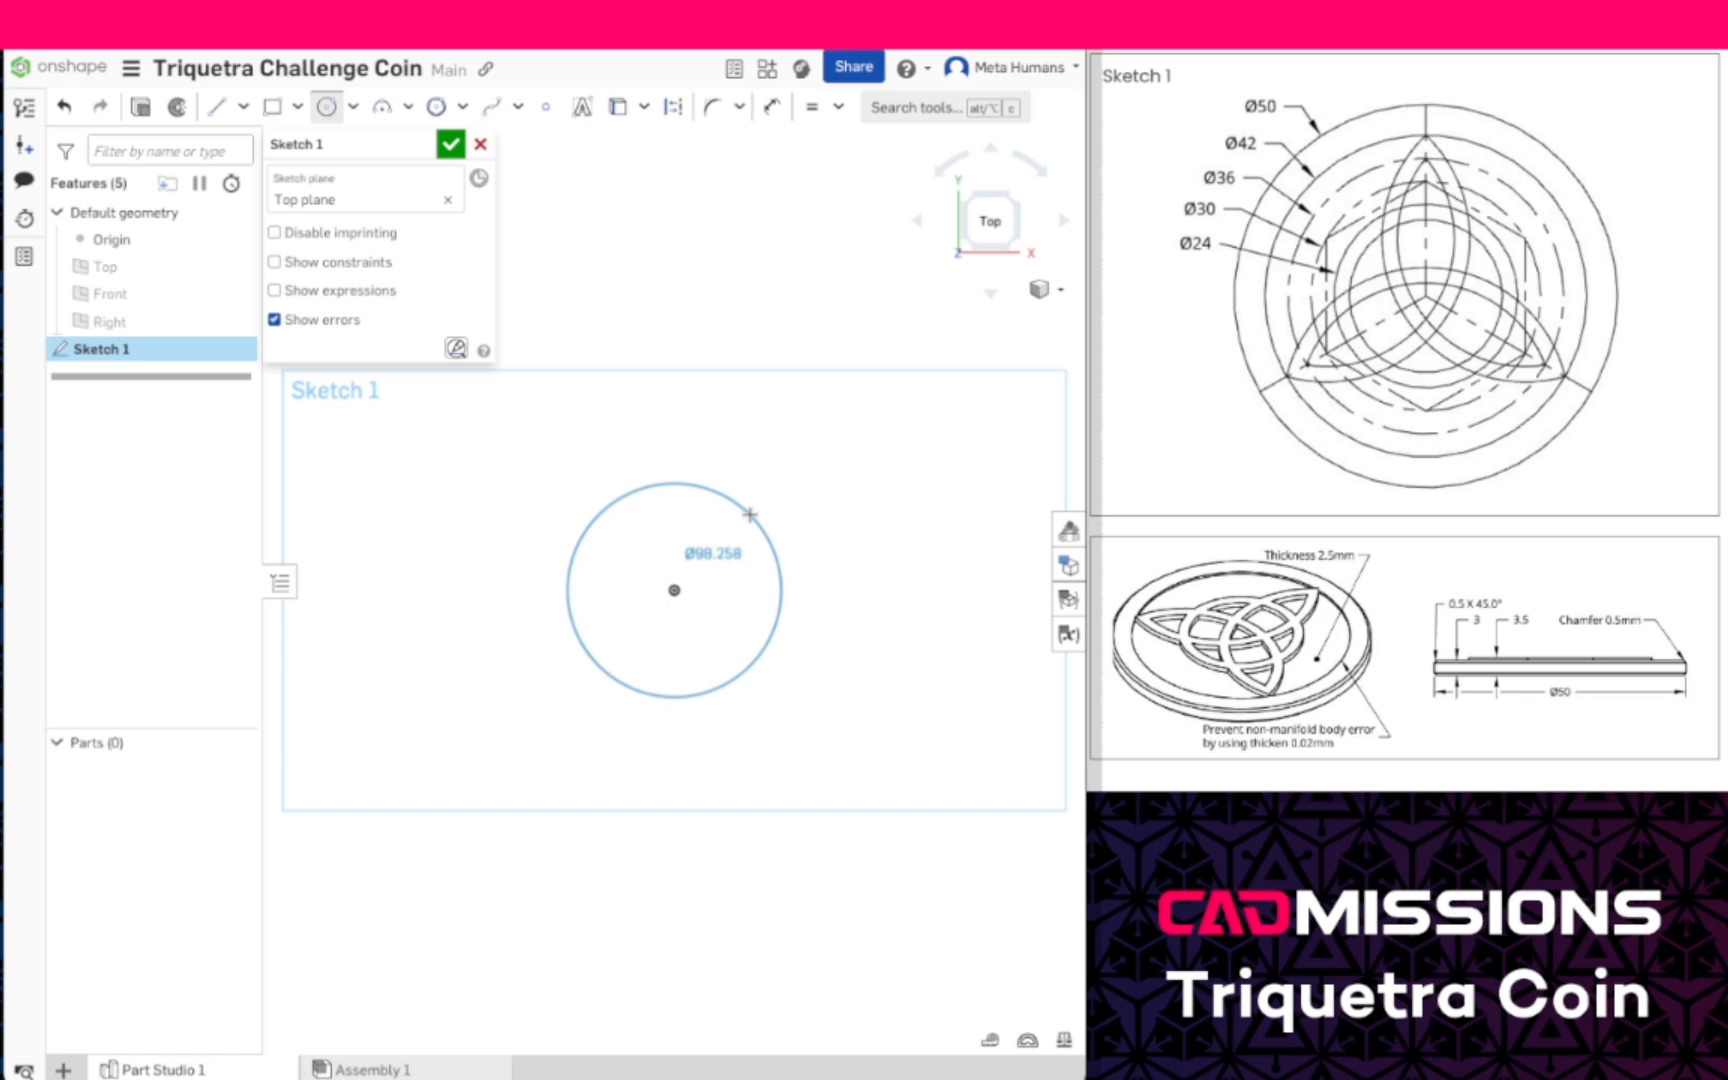
pyautogui.click(754, 510)
pyautogui.write('50')
pyautogui.press('Return')
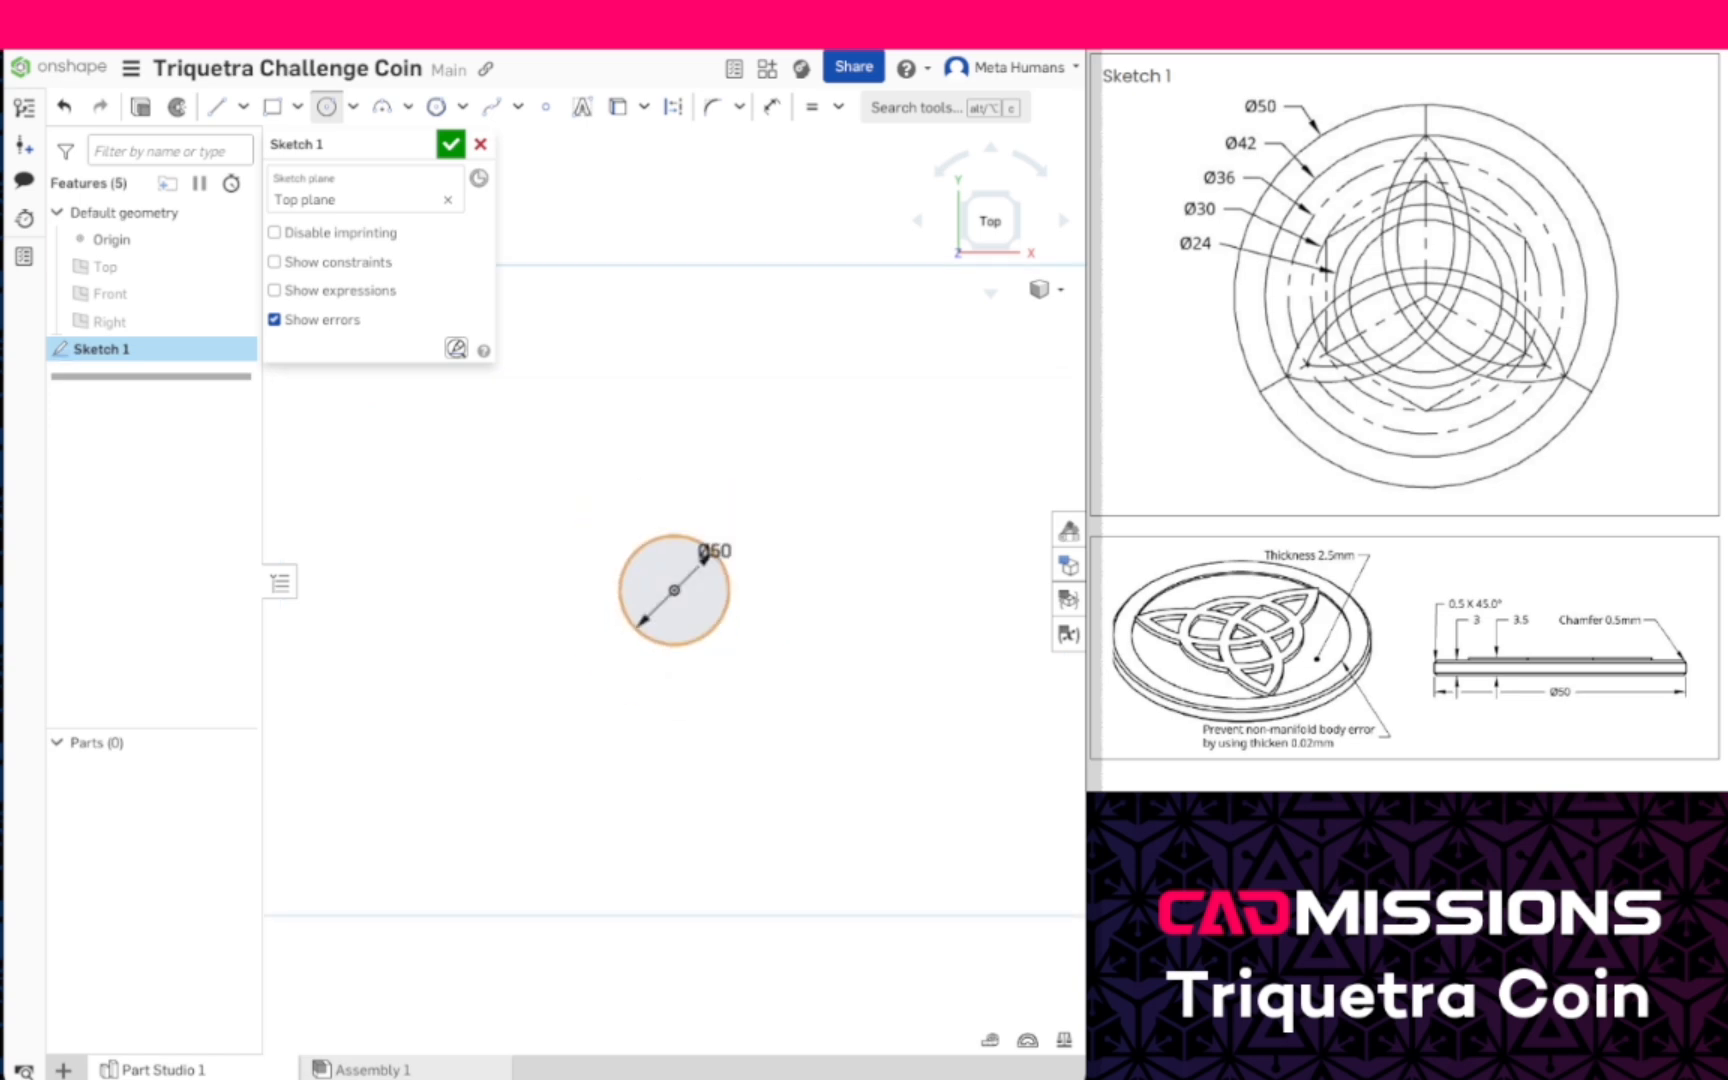
# - Add a concentric circle 42 mm in diameter inside the 50 mm circle
pyautogui.scroll(5, 678, 585)
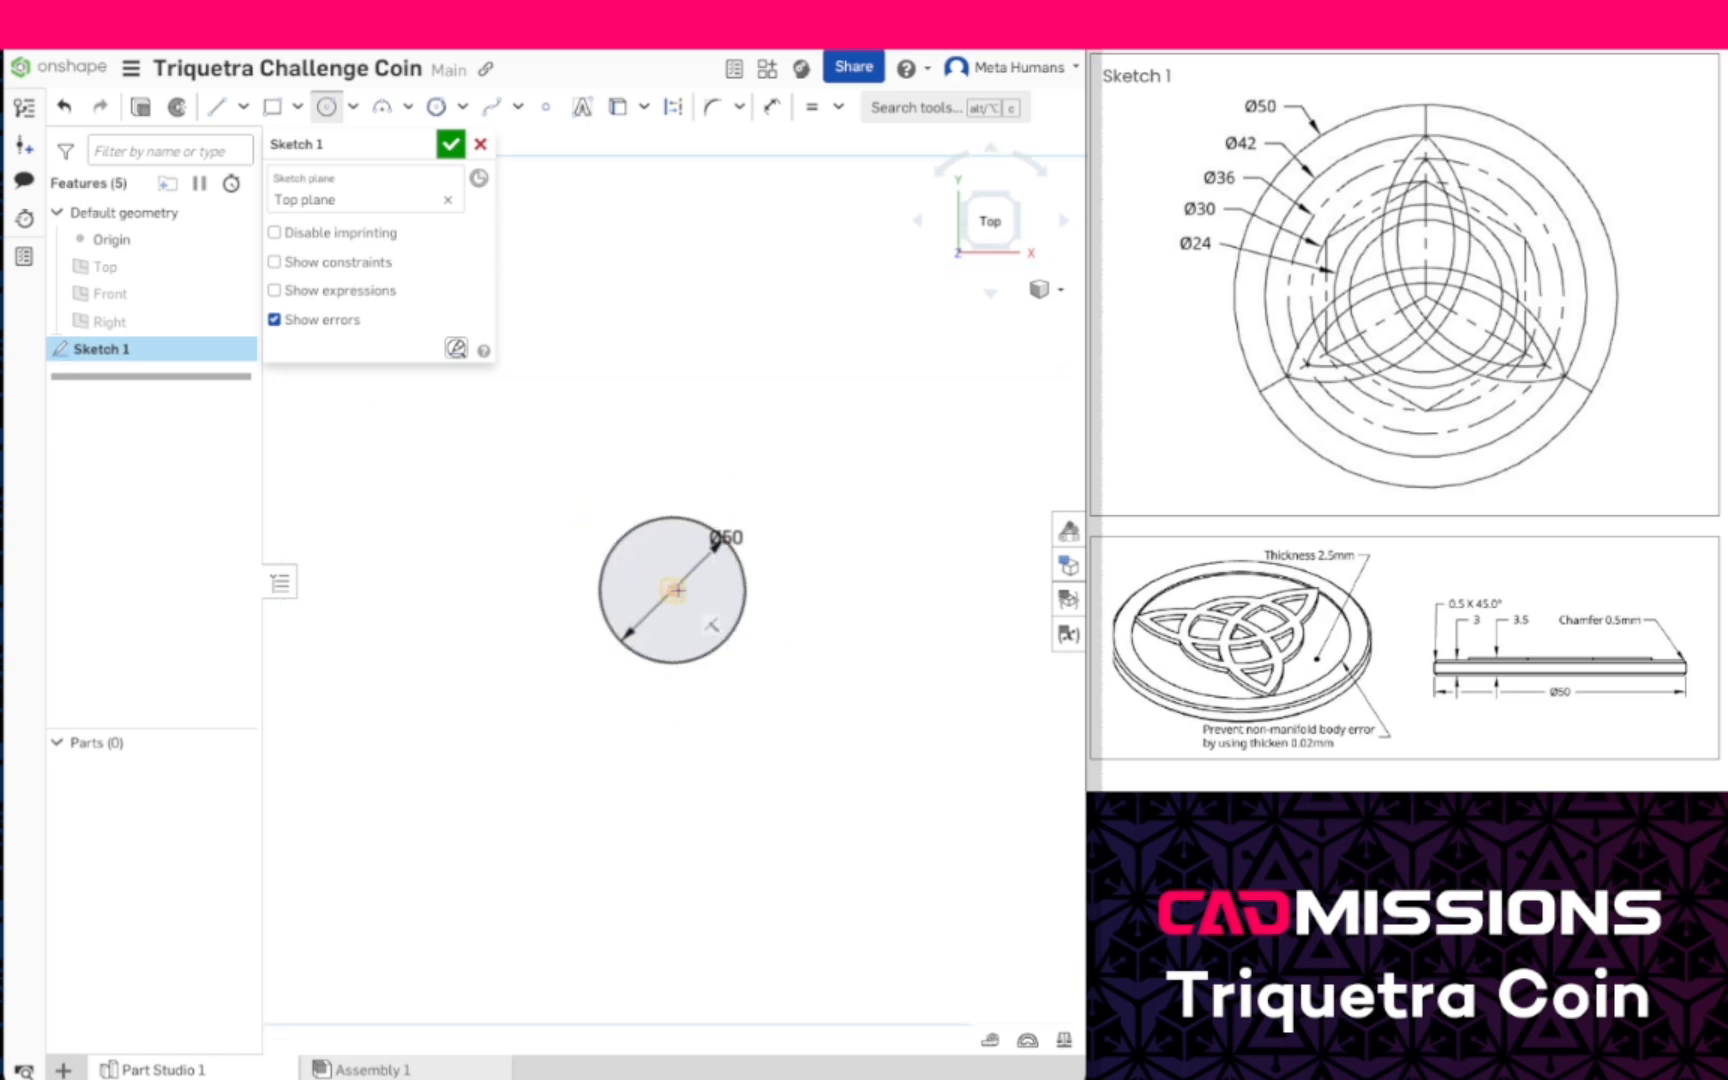
pyautogui.click(658, 587)
pyautogui.click(695, 434)
pyautogui.write('42')
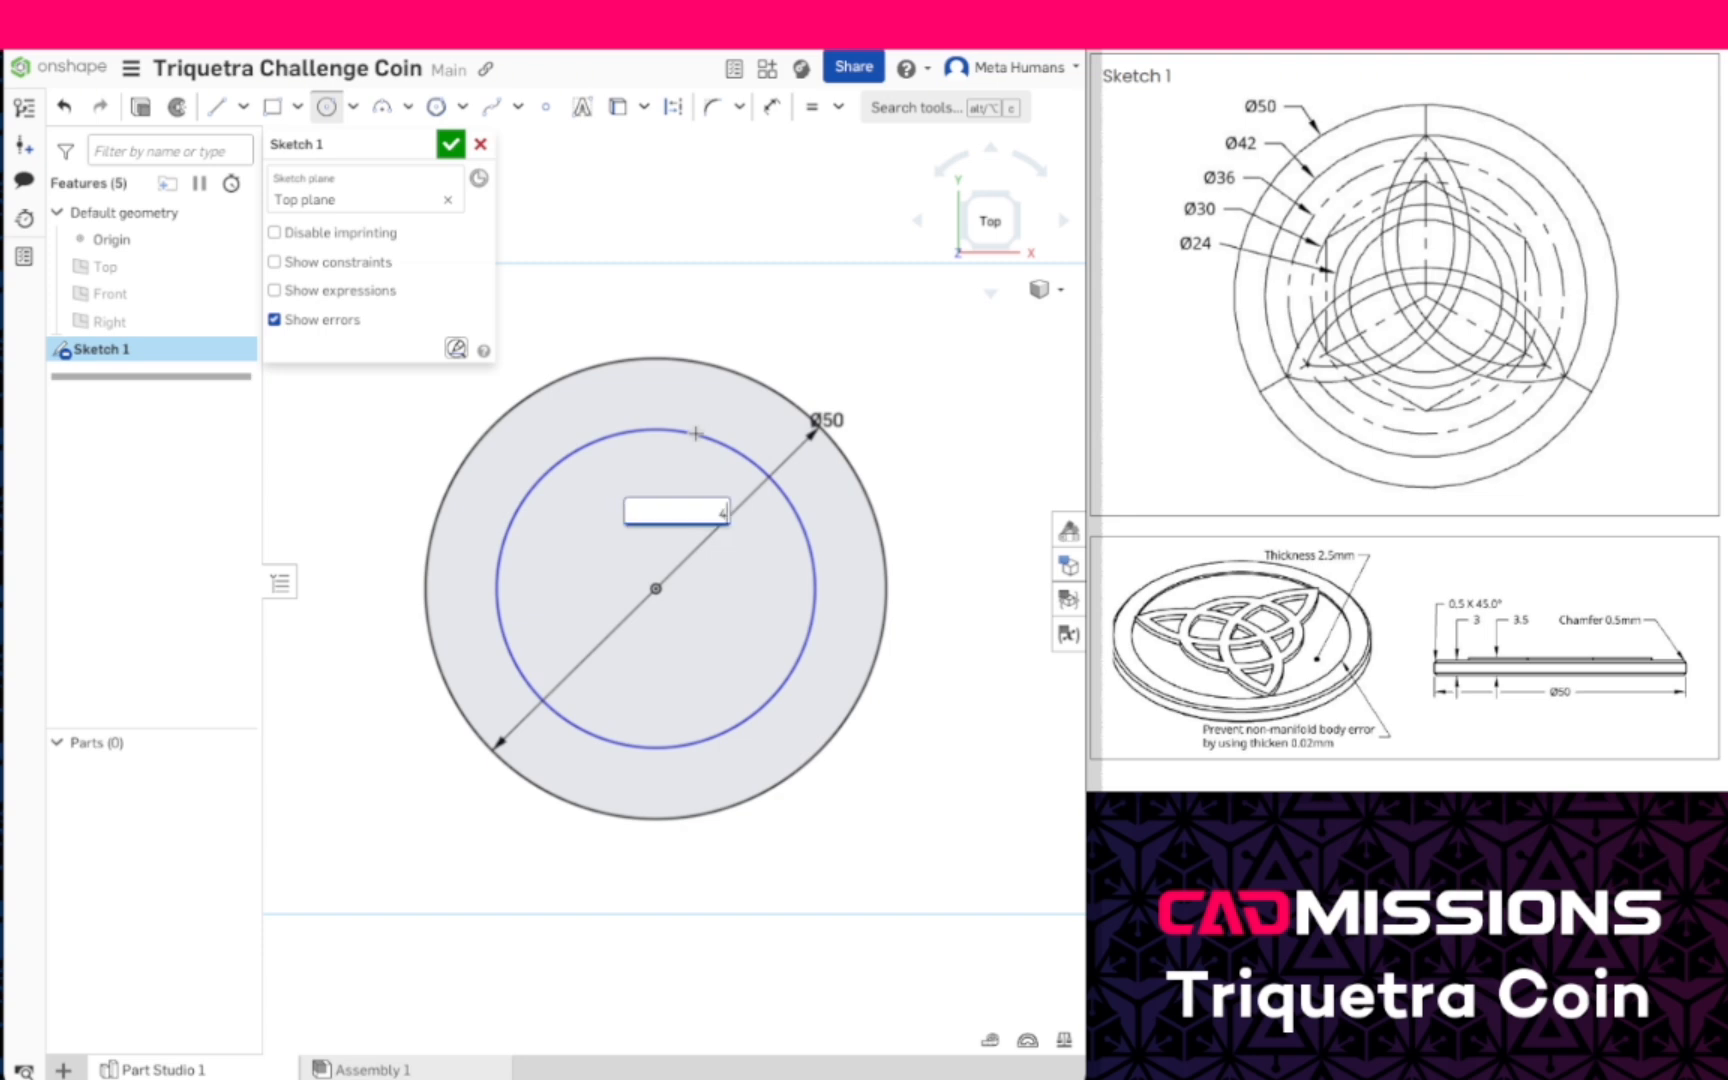
pyautogui.press('Return')
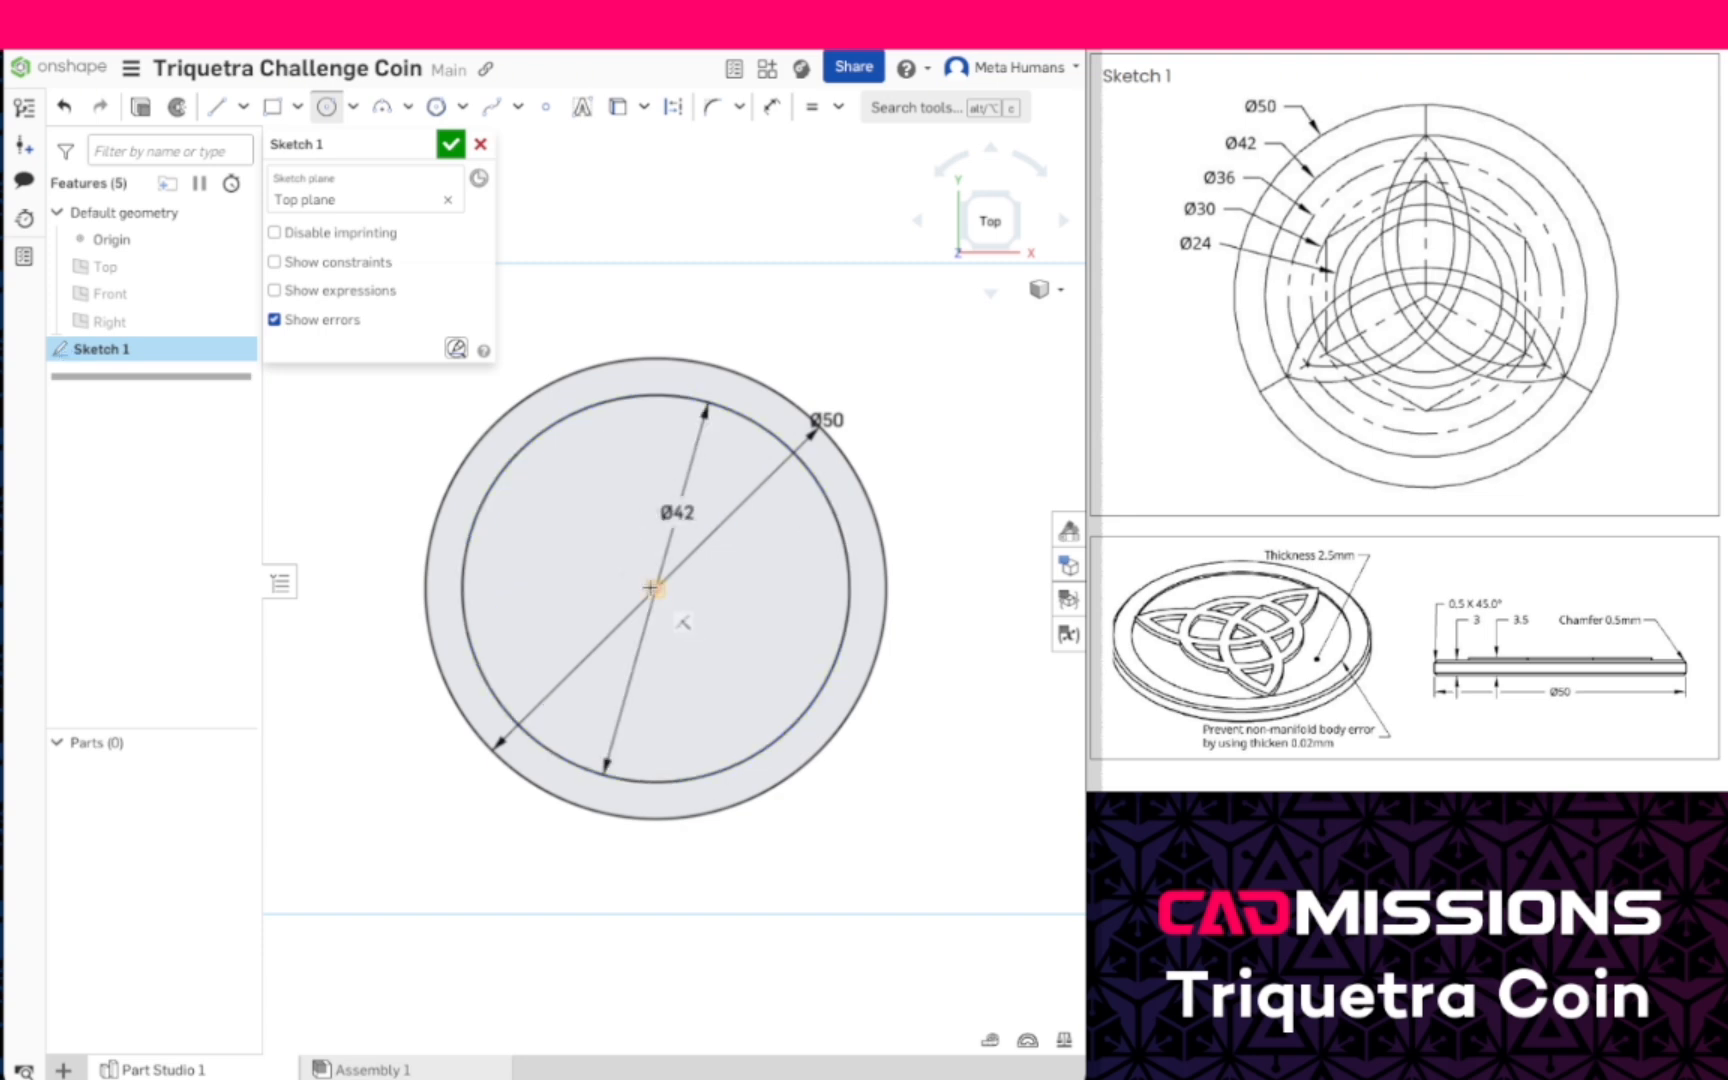
# - Add a concentric circle 36 mm in diameter centered on the origin
pyautogui.click(652, 588)
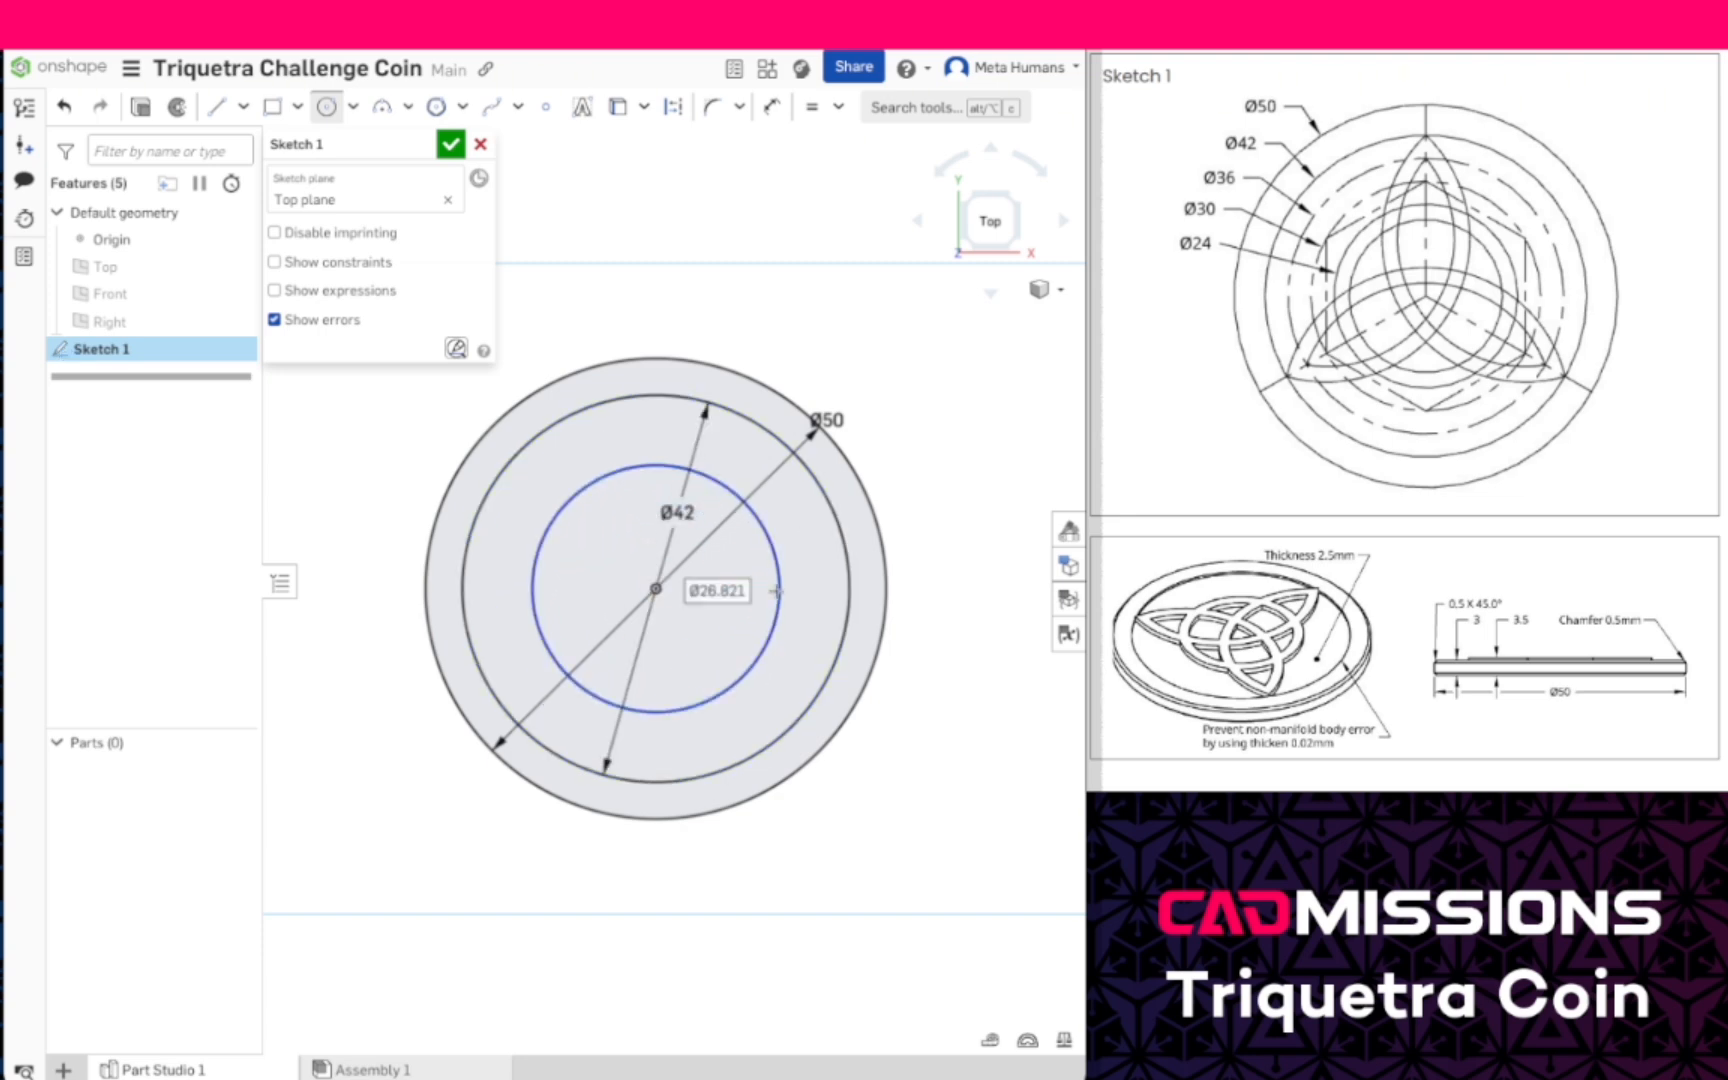
pyautogui.click(776, 591)
pyautogui.write('3')
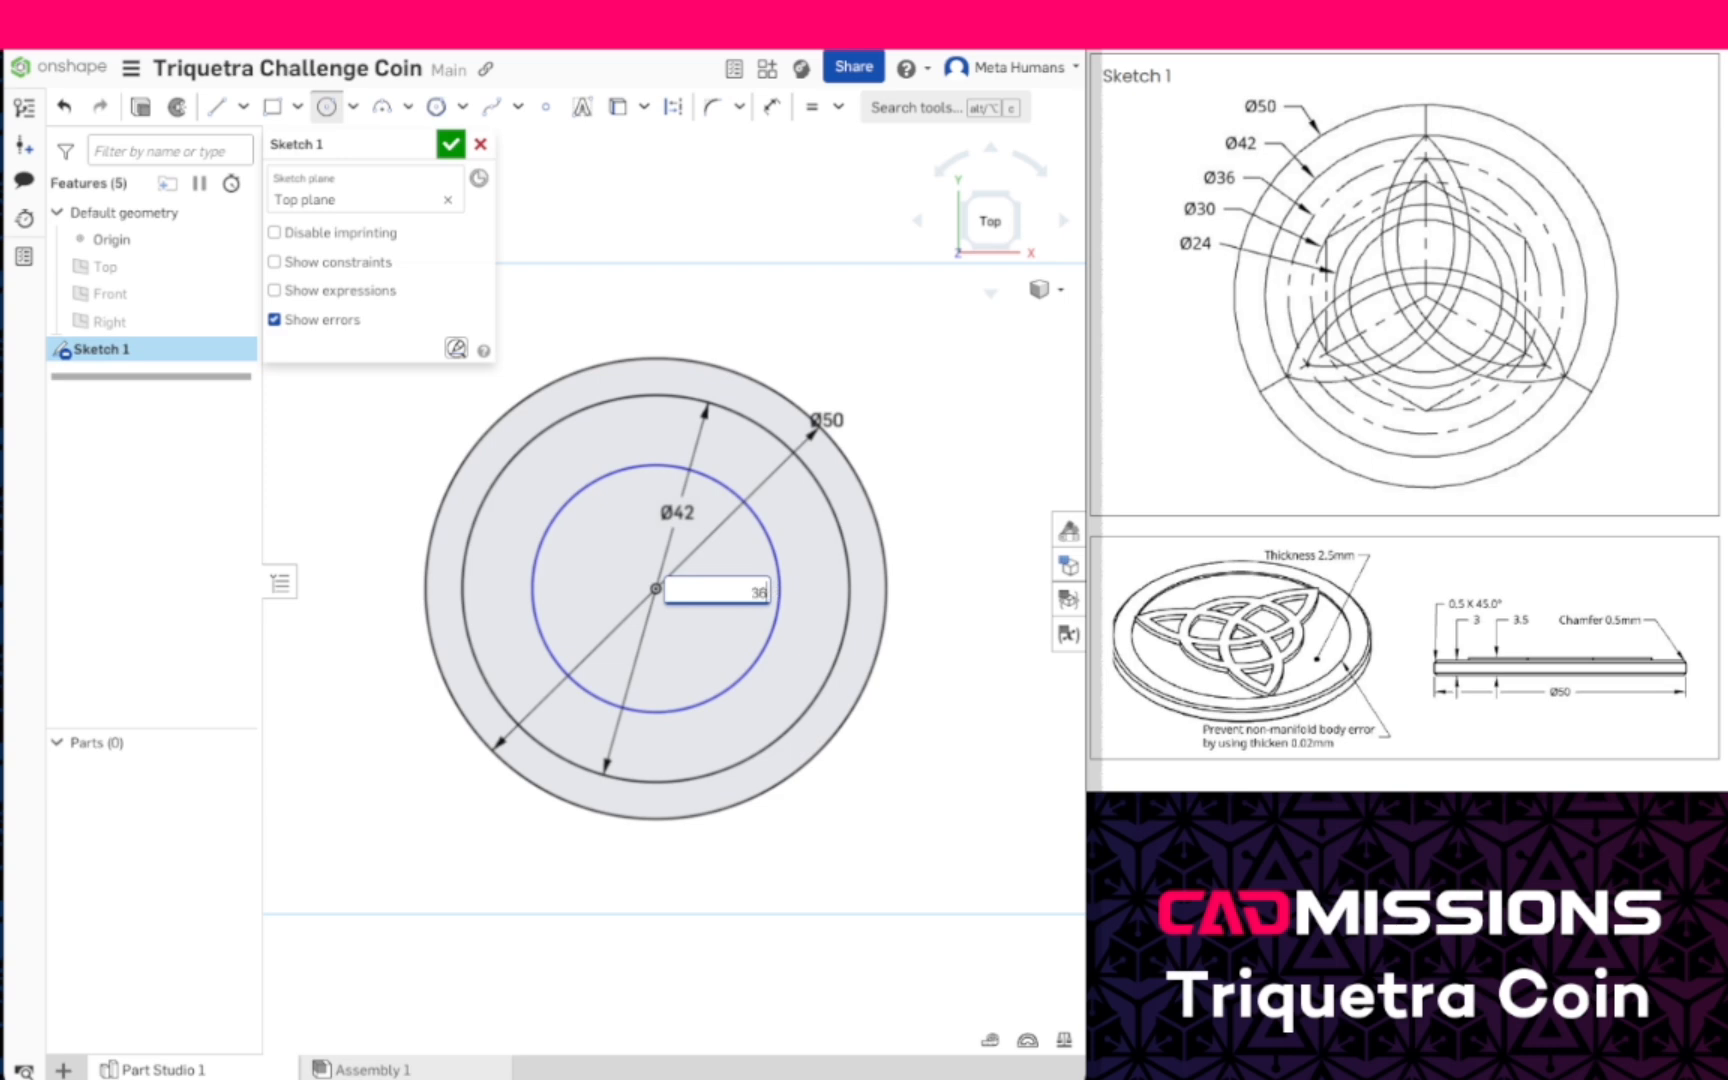
pyautogui.write('6')
pyautogui.press('Return')
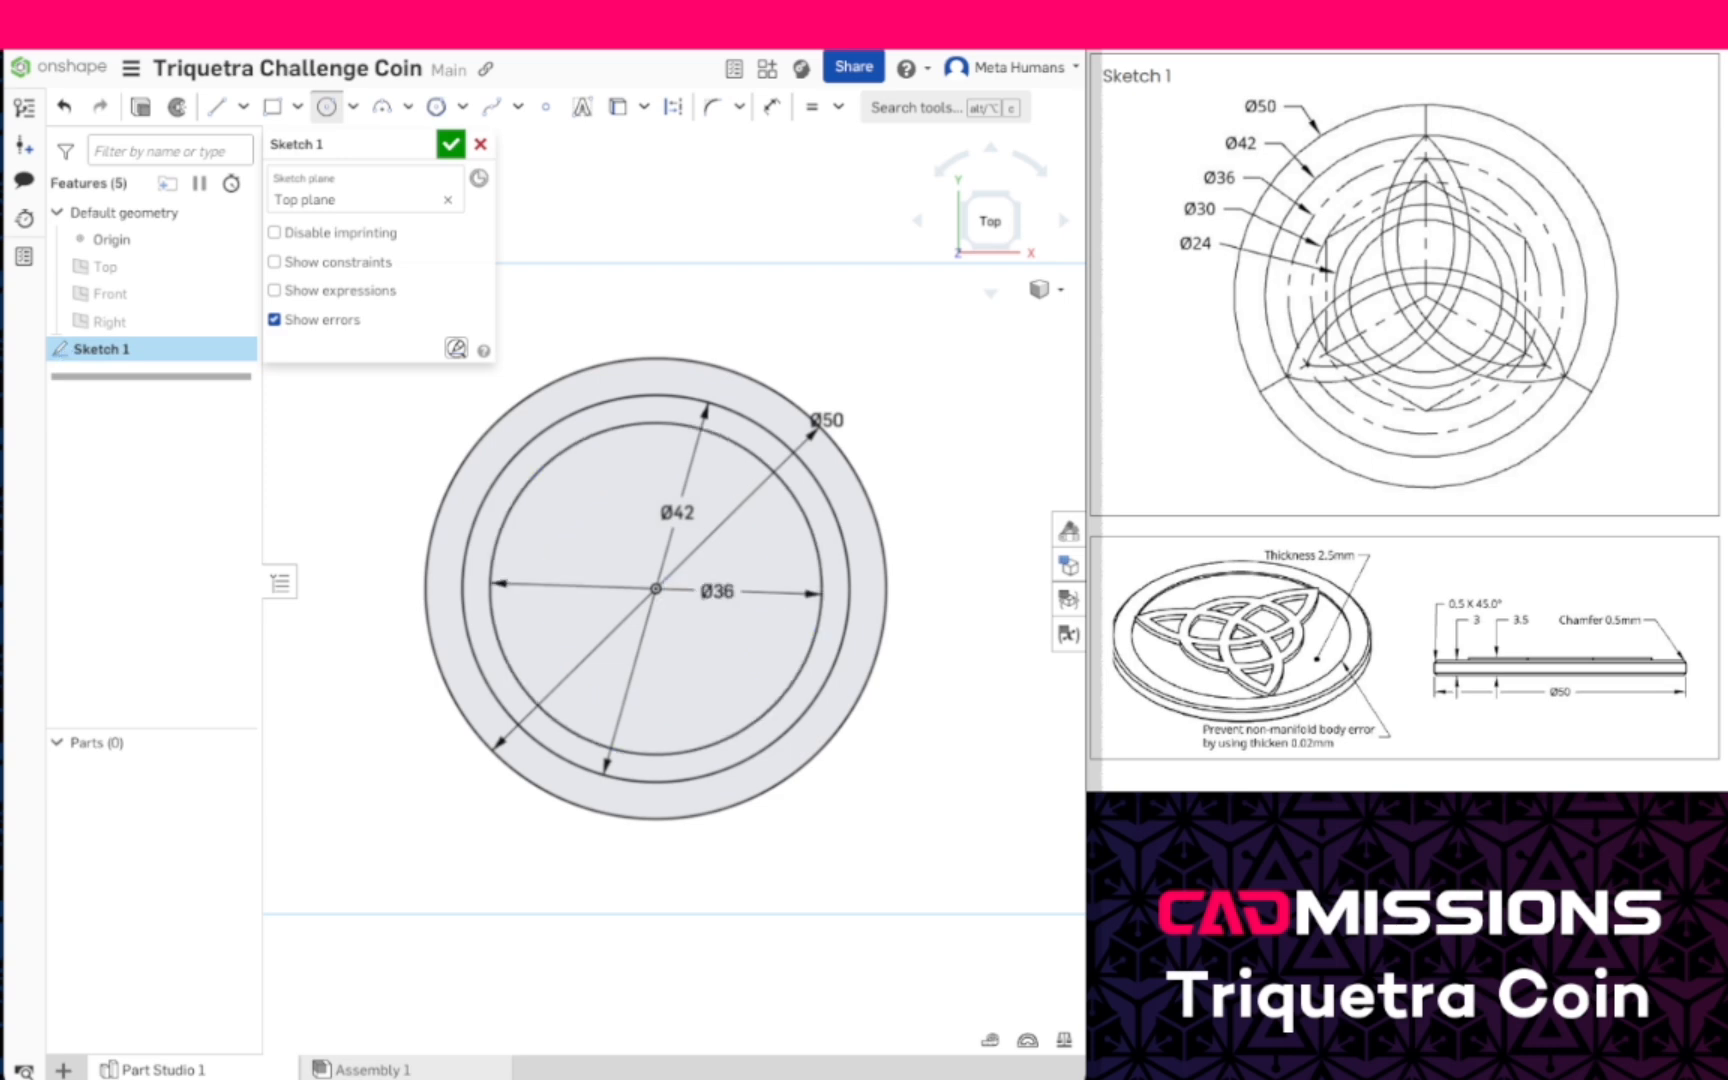
# - Draw a 24 mm diameter circle at the origin and a smaller concentric circle about 17.7 mm in diameter
pyautogui.click(656, 588)
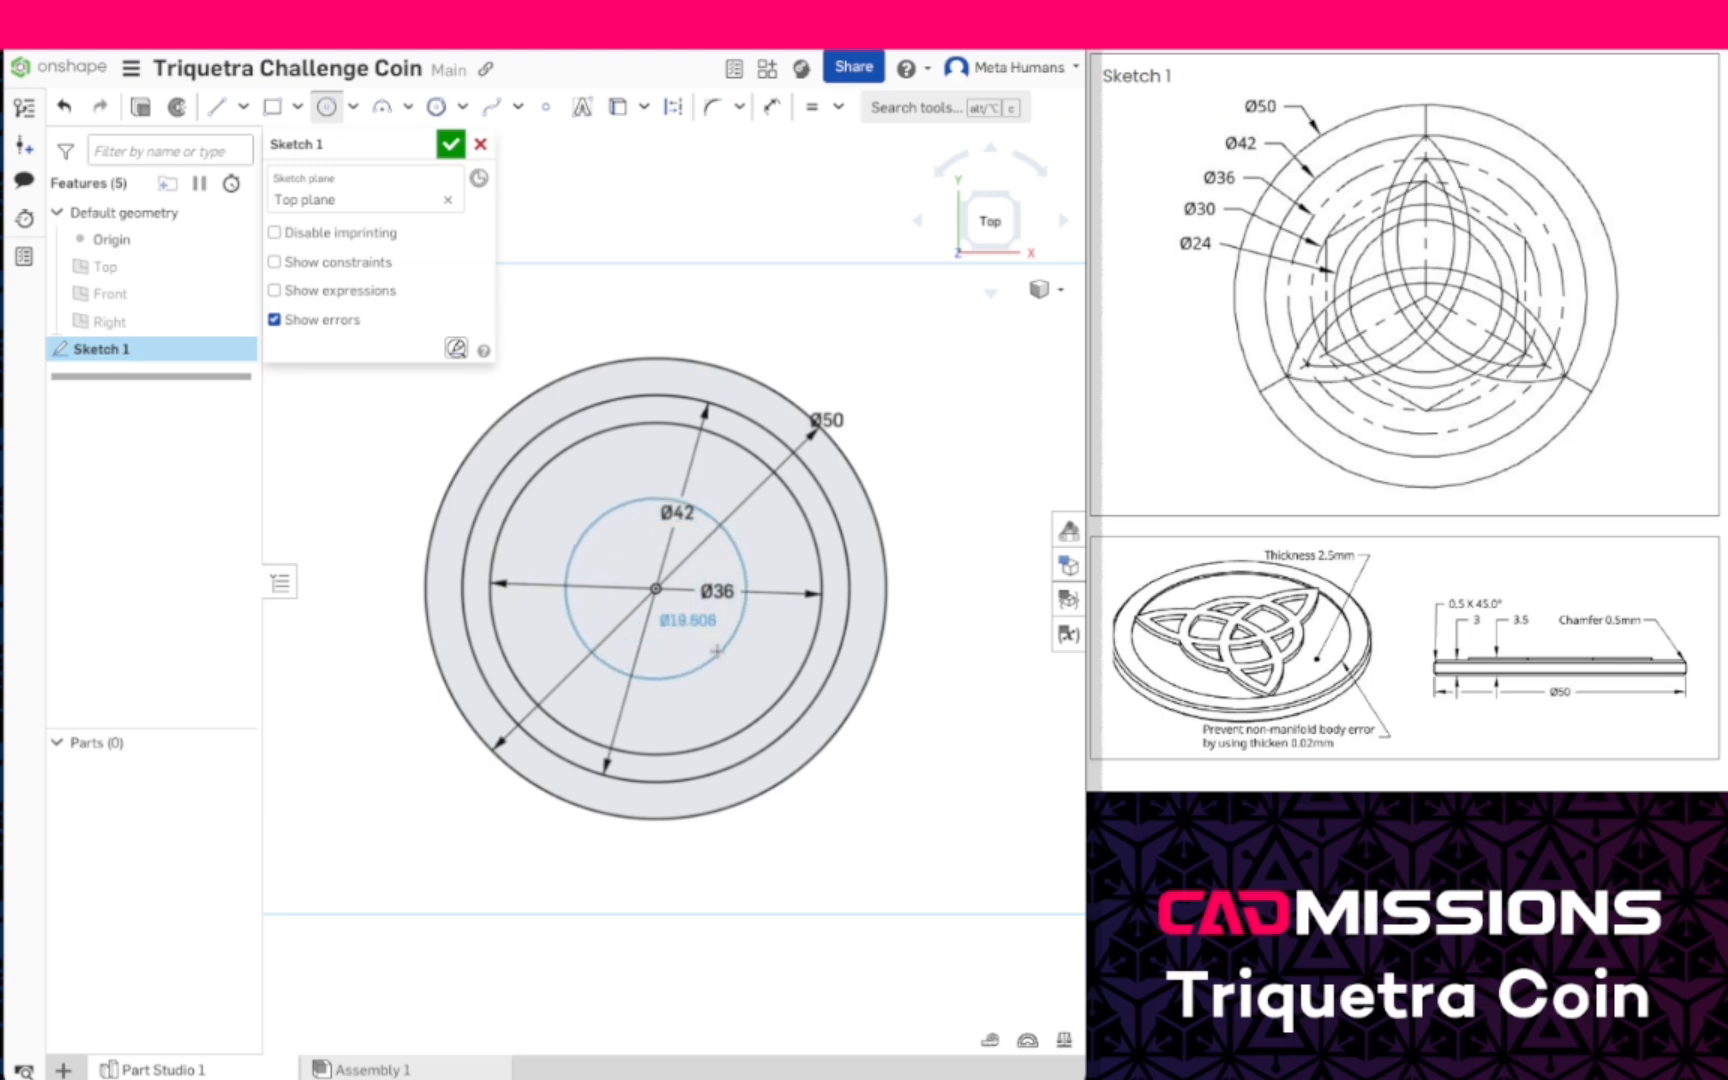
pyautogui.write('24')
pyautogui.press('Return')
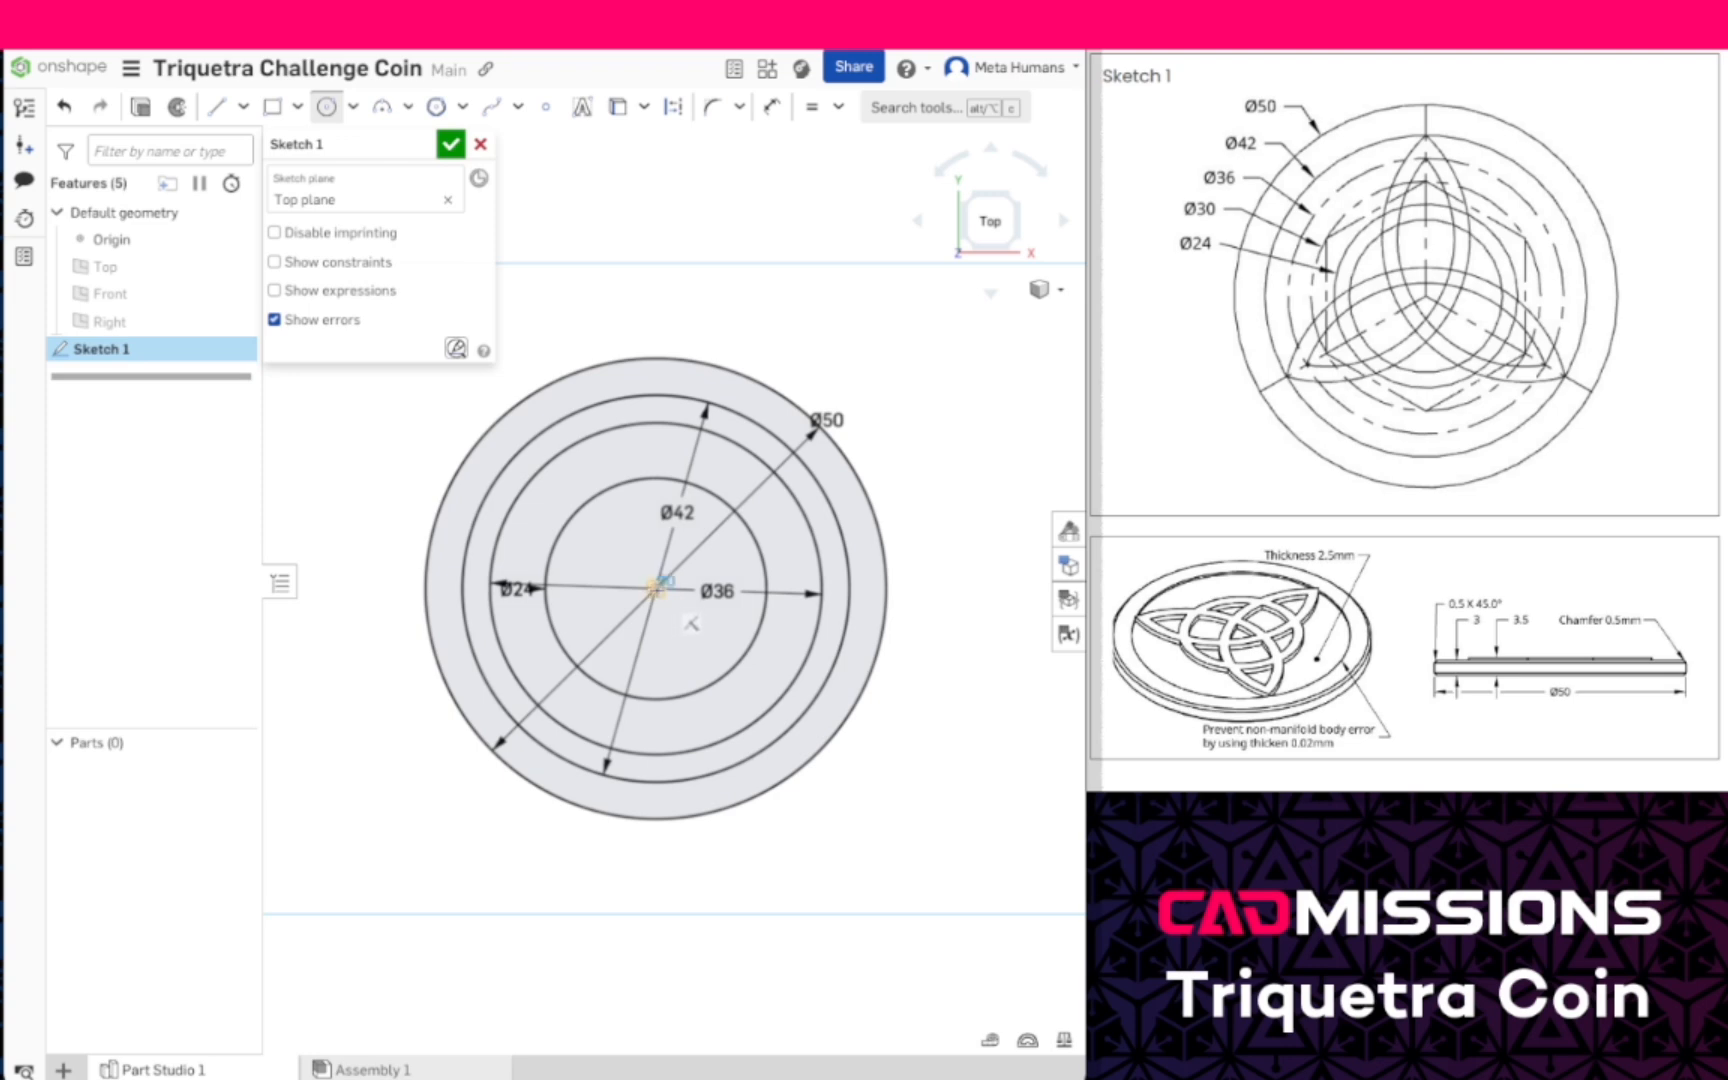
pyautogui.click(655, 588)
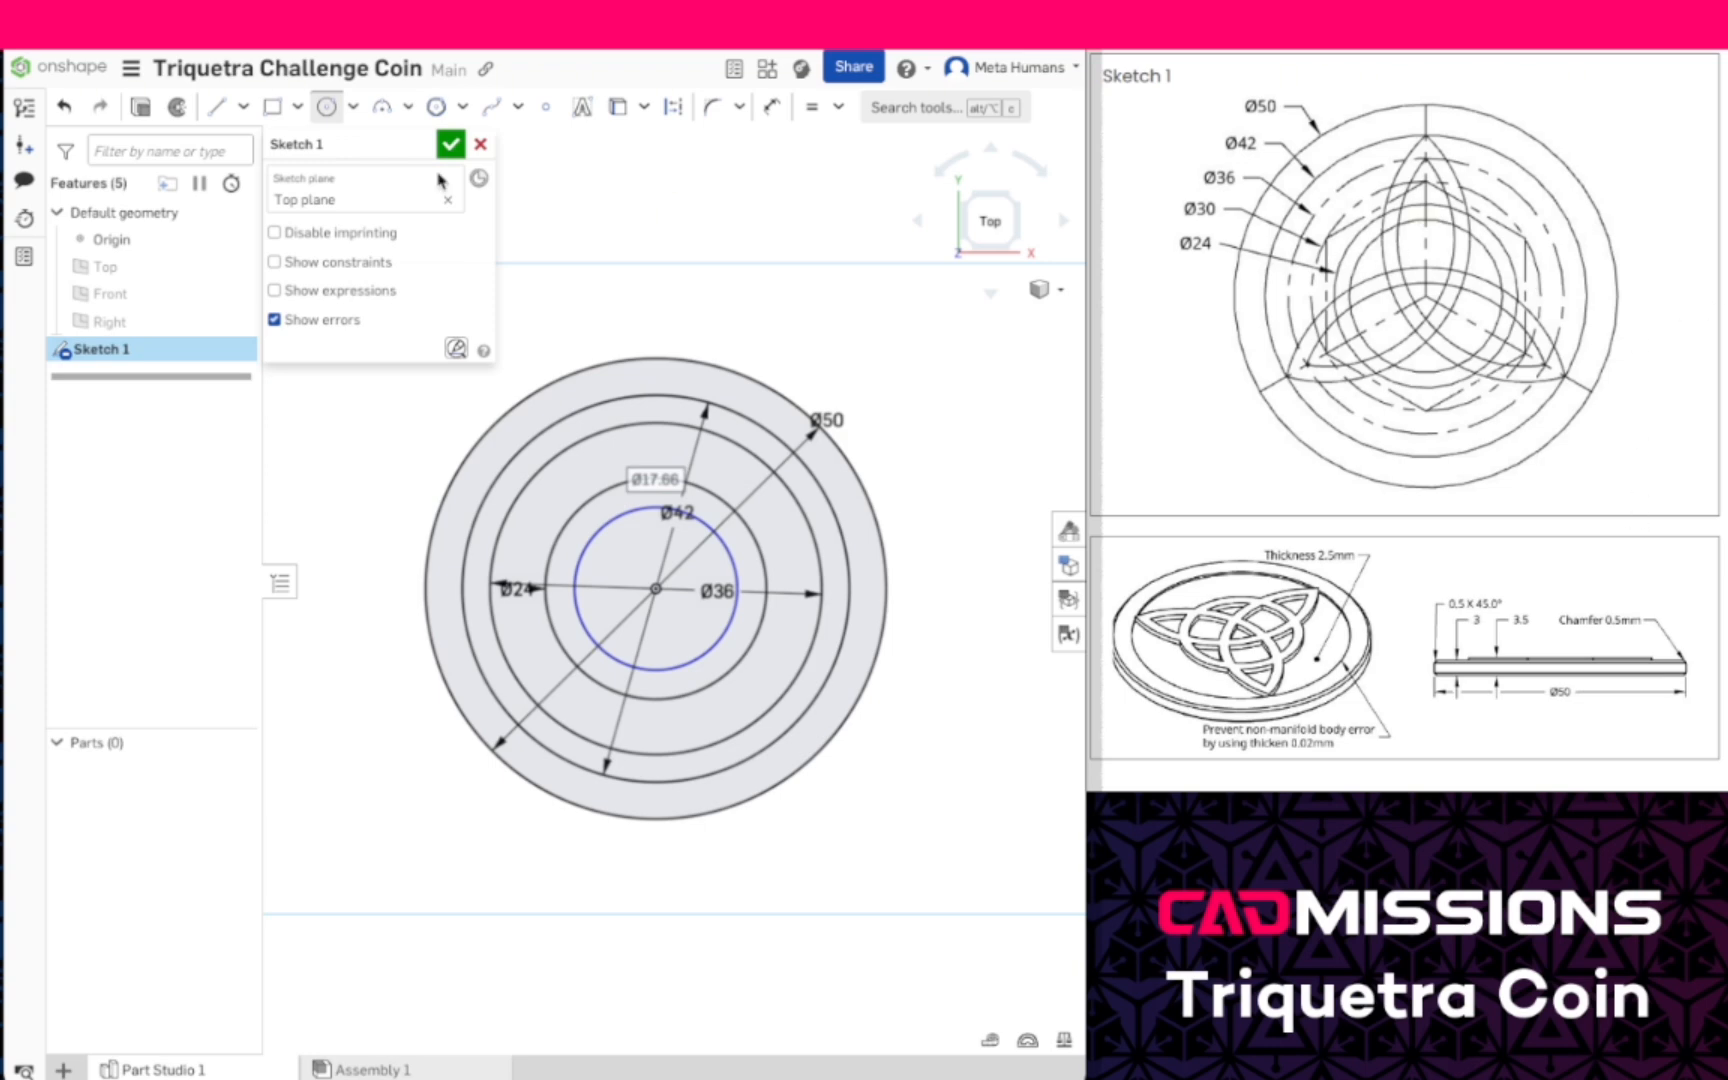
# - Draw a polygon centered on the origin with a construction circle about 29.4 mm in diameter, and set it to 6 sides
pyautogui.click(445, 108)
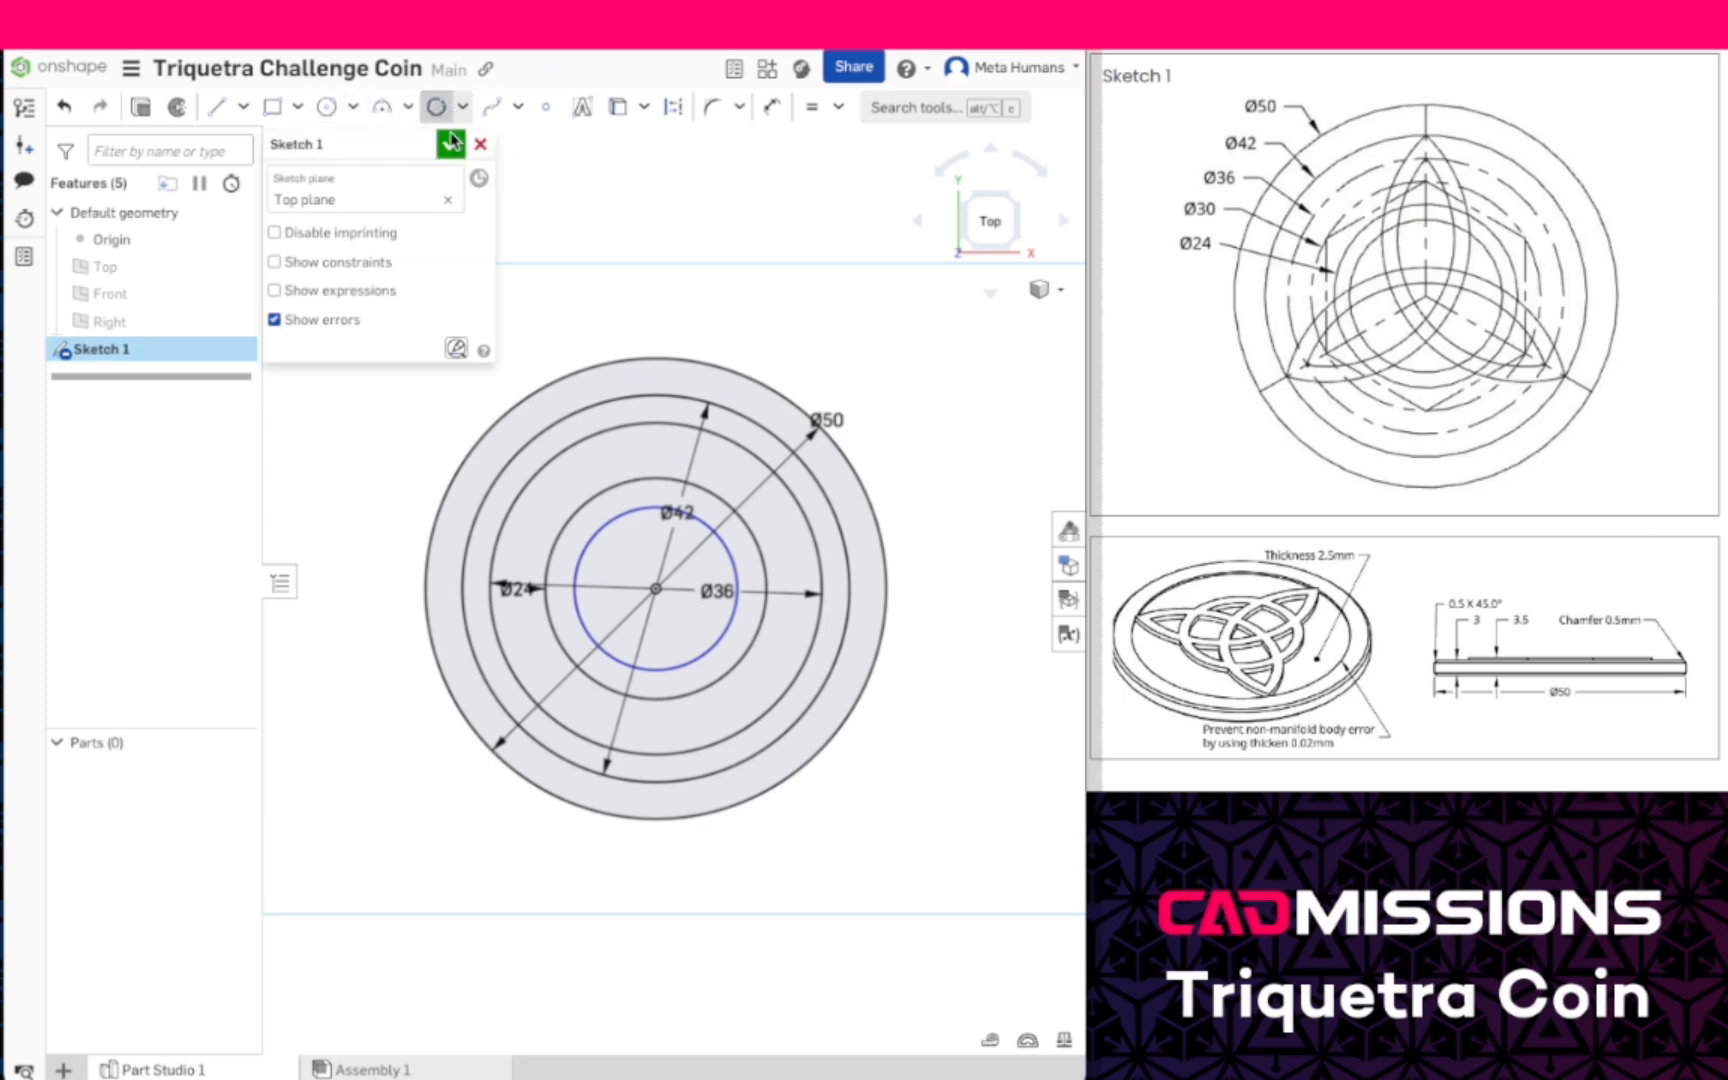
pyautogui.click(656, 588)
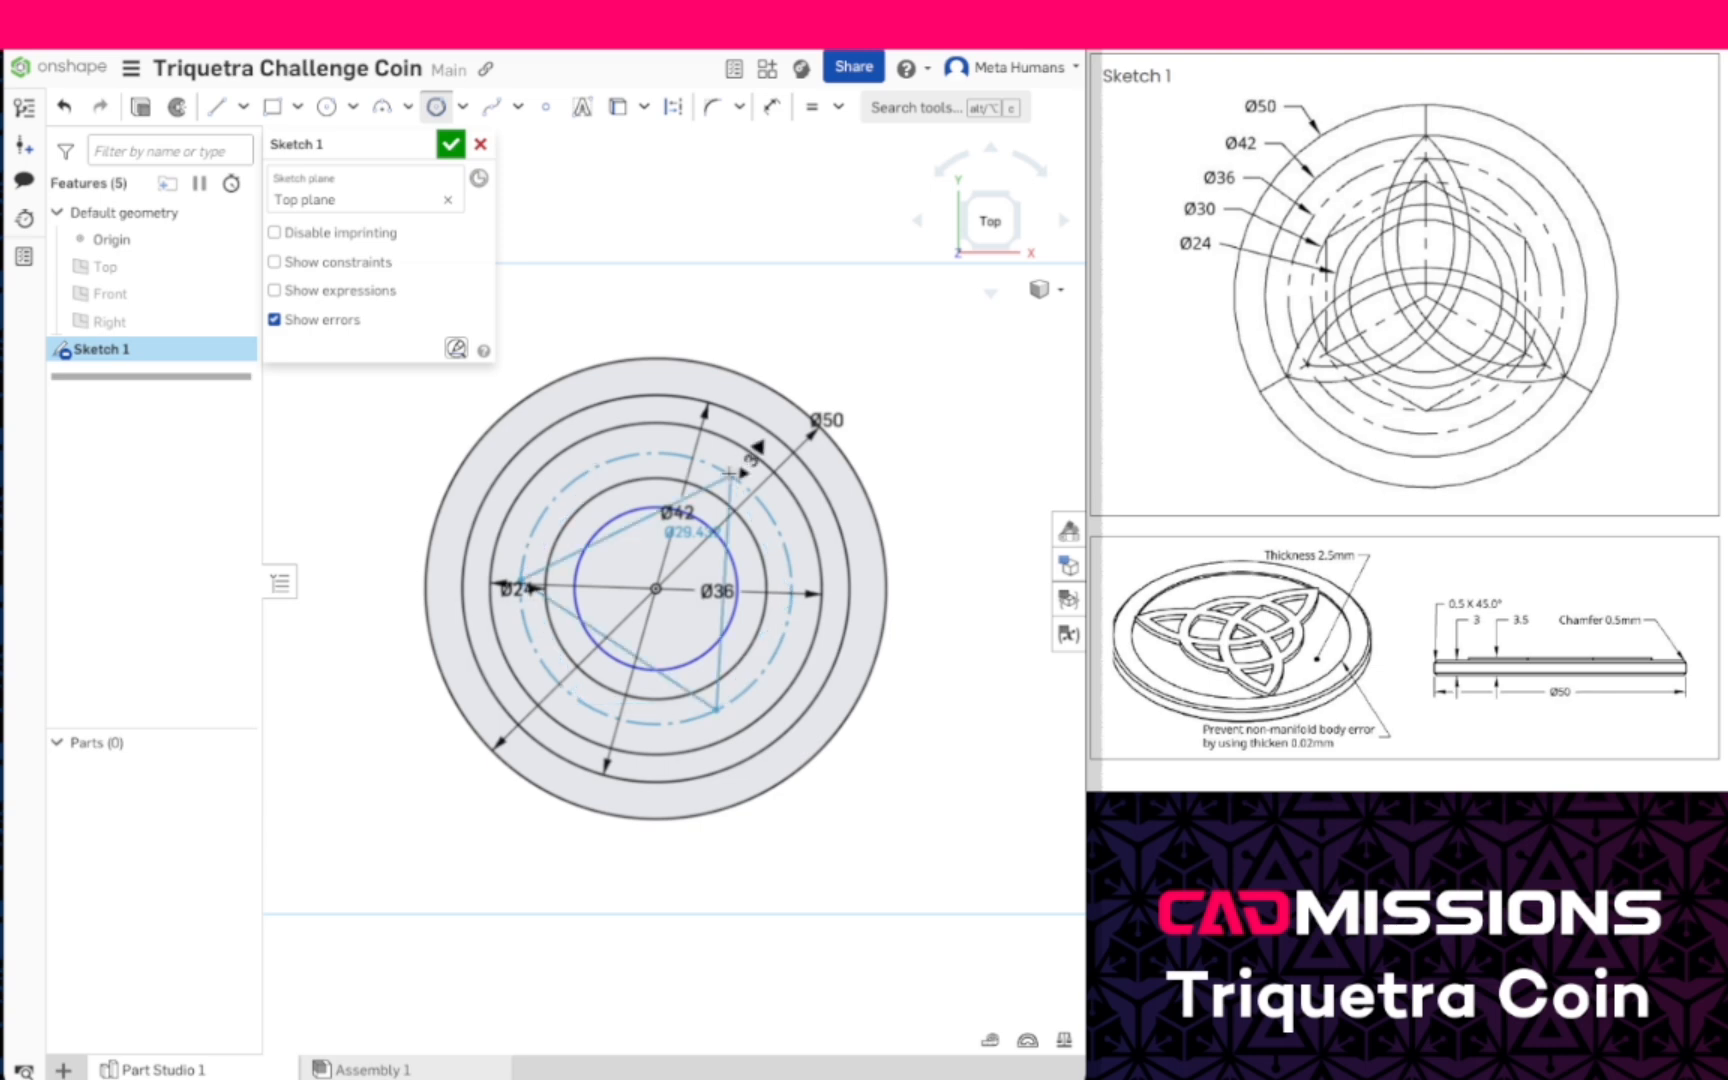
pyautogui.click(760, 505)
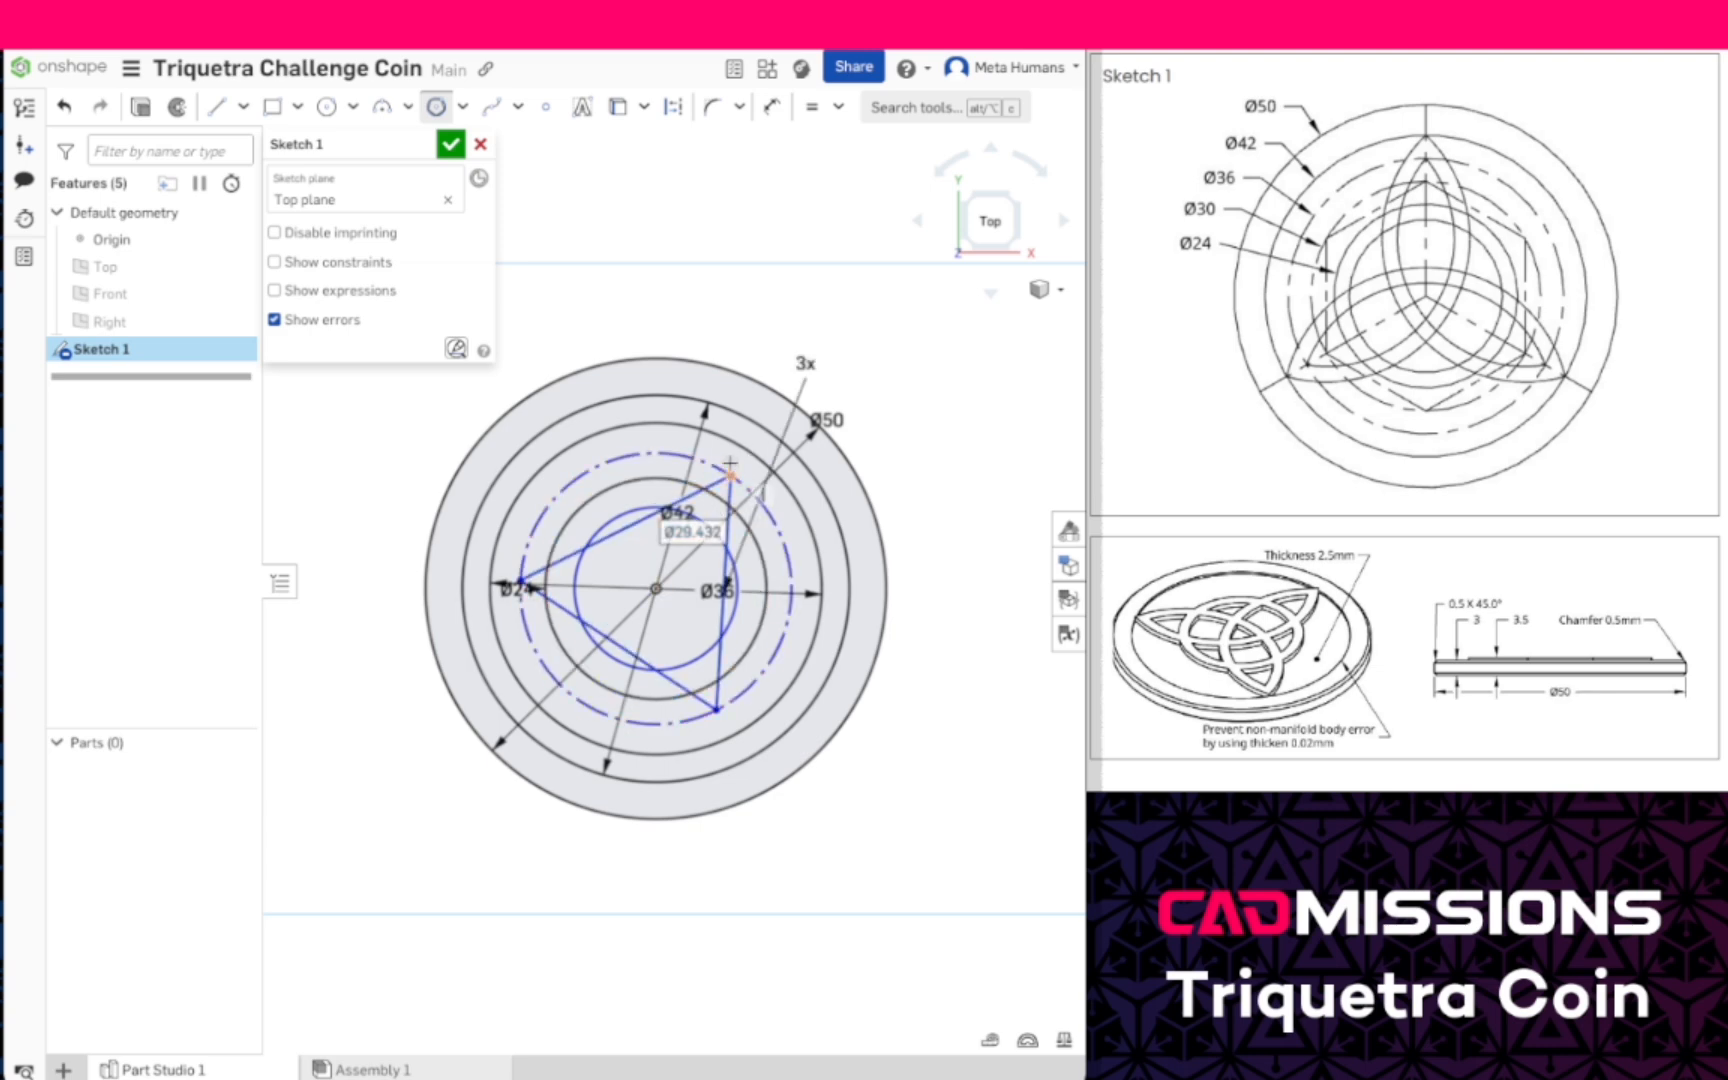
pyautogui.click(436, 106)
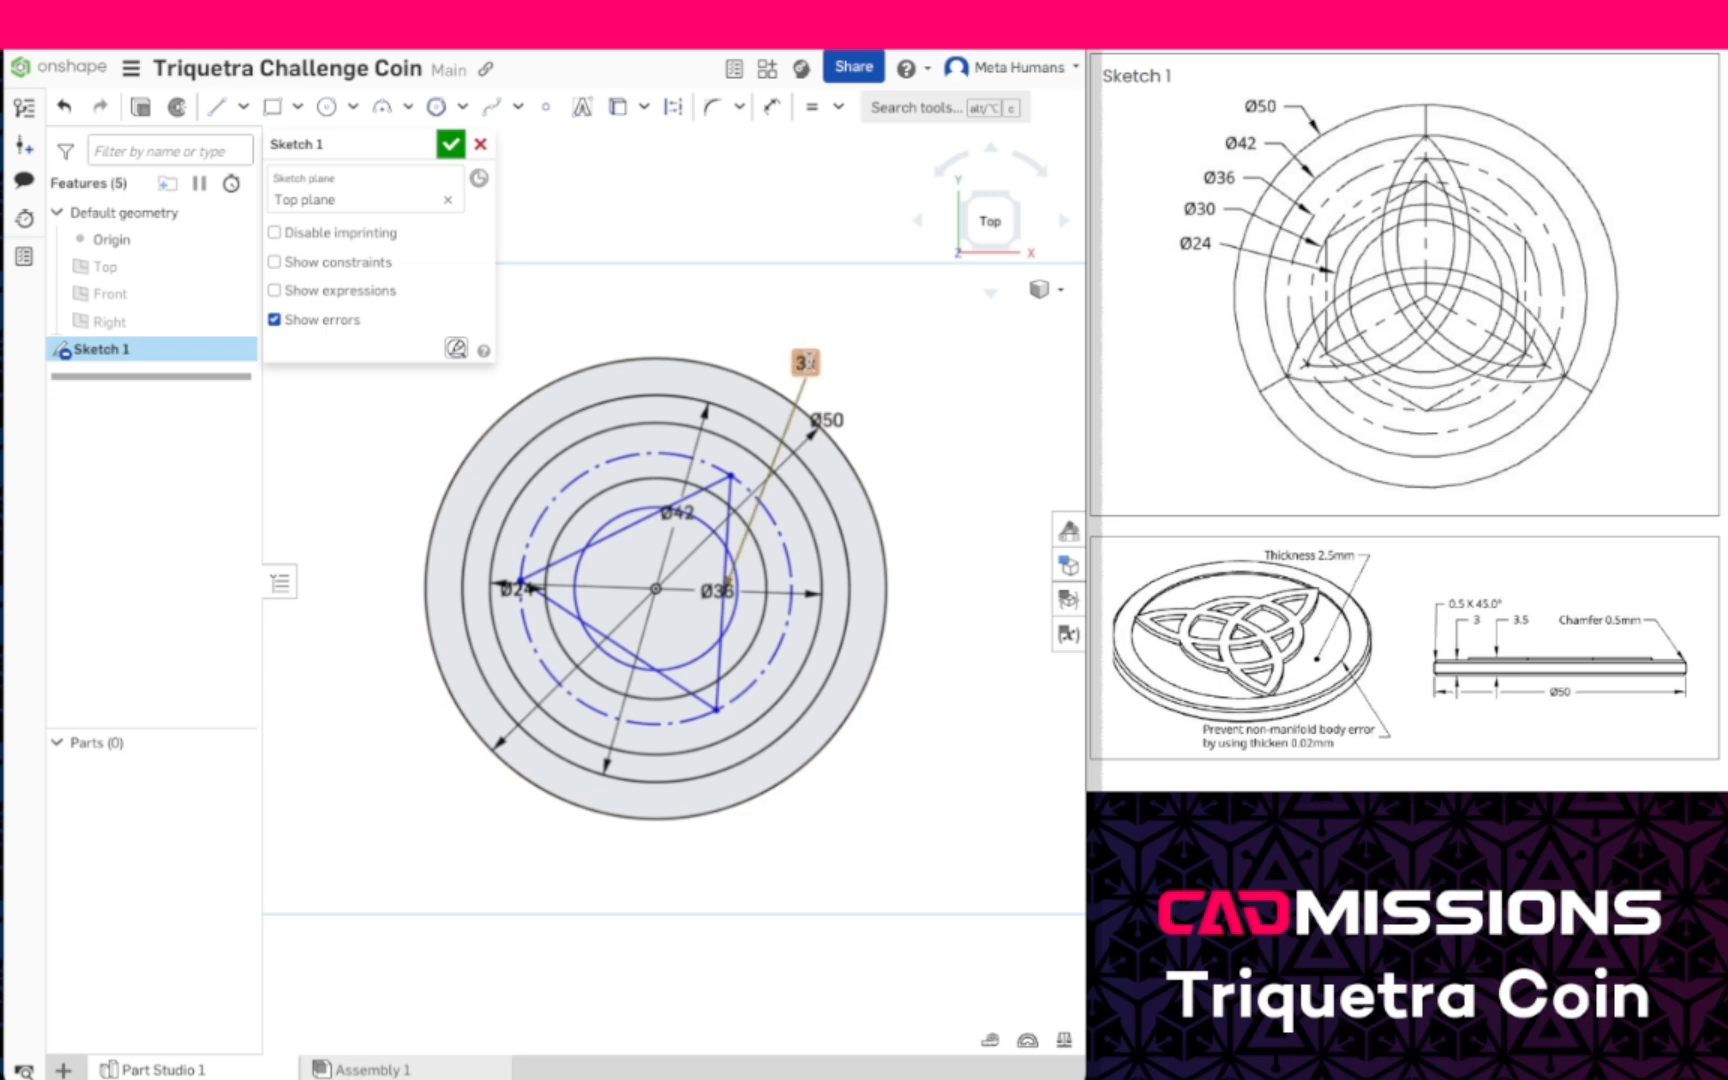
pyautogui.doubleClick(805, 362)
pyautogui.write('6')
pyautogui.press('Return')
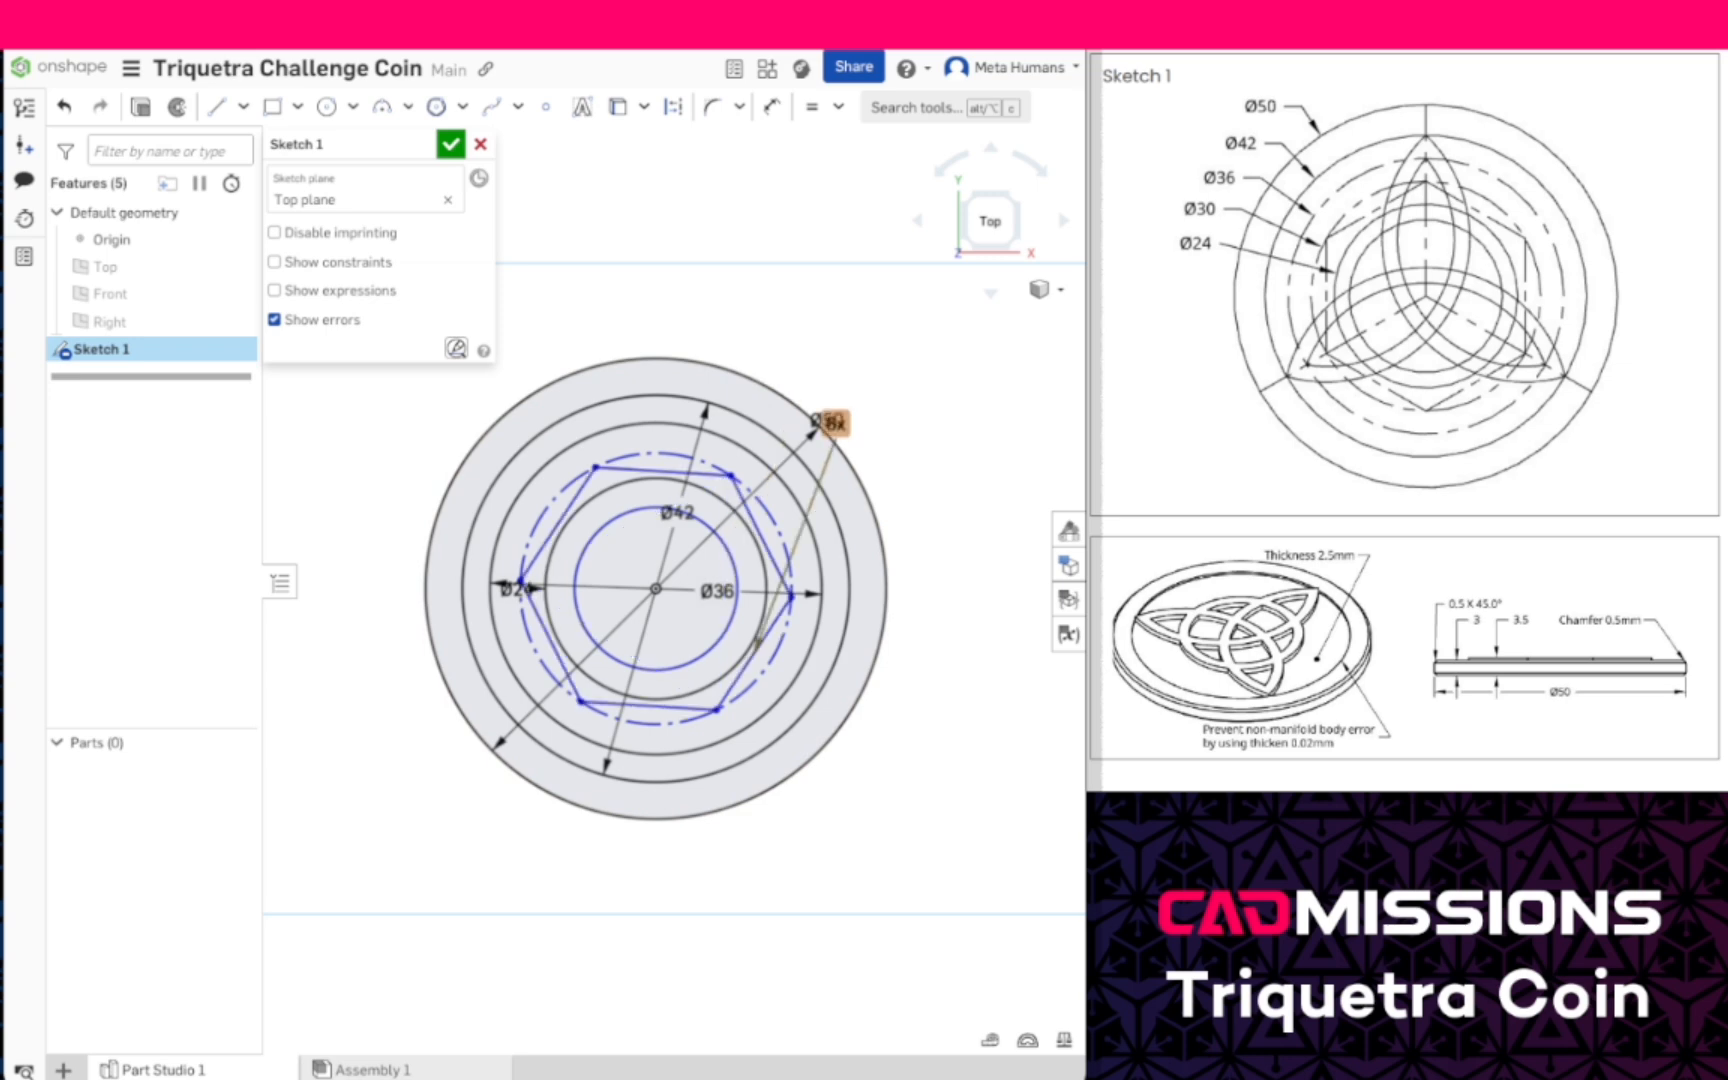
# - Move the hexagon's side-count label and the 24, 36, 42 and 50 mm diameter dimensions outside the circles
pyautogui.moveTo(838, 416); pyautogui.dragTo(907, 490)
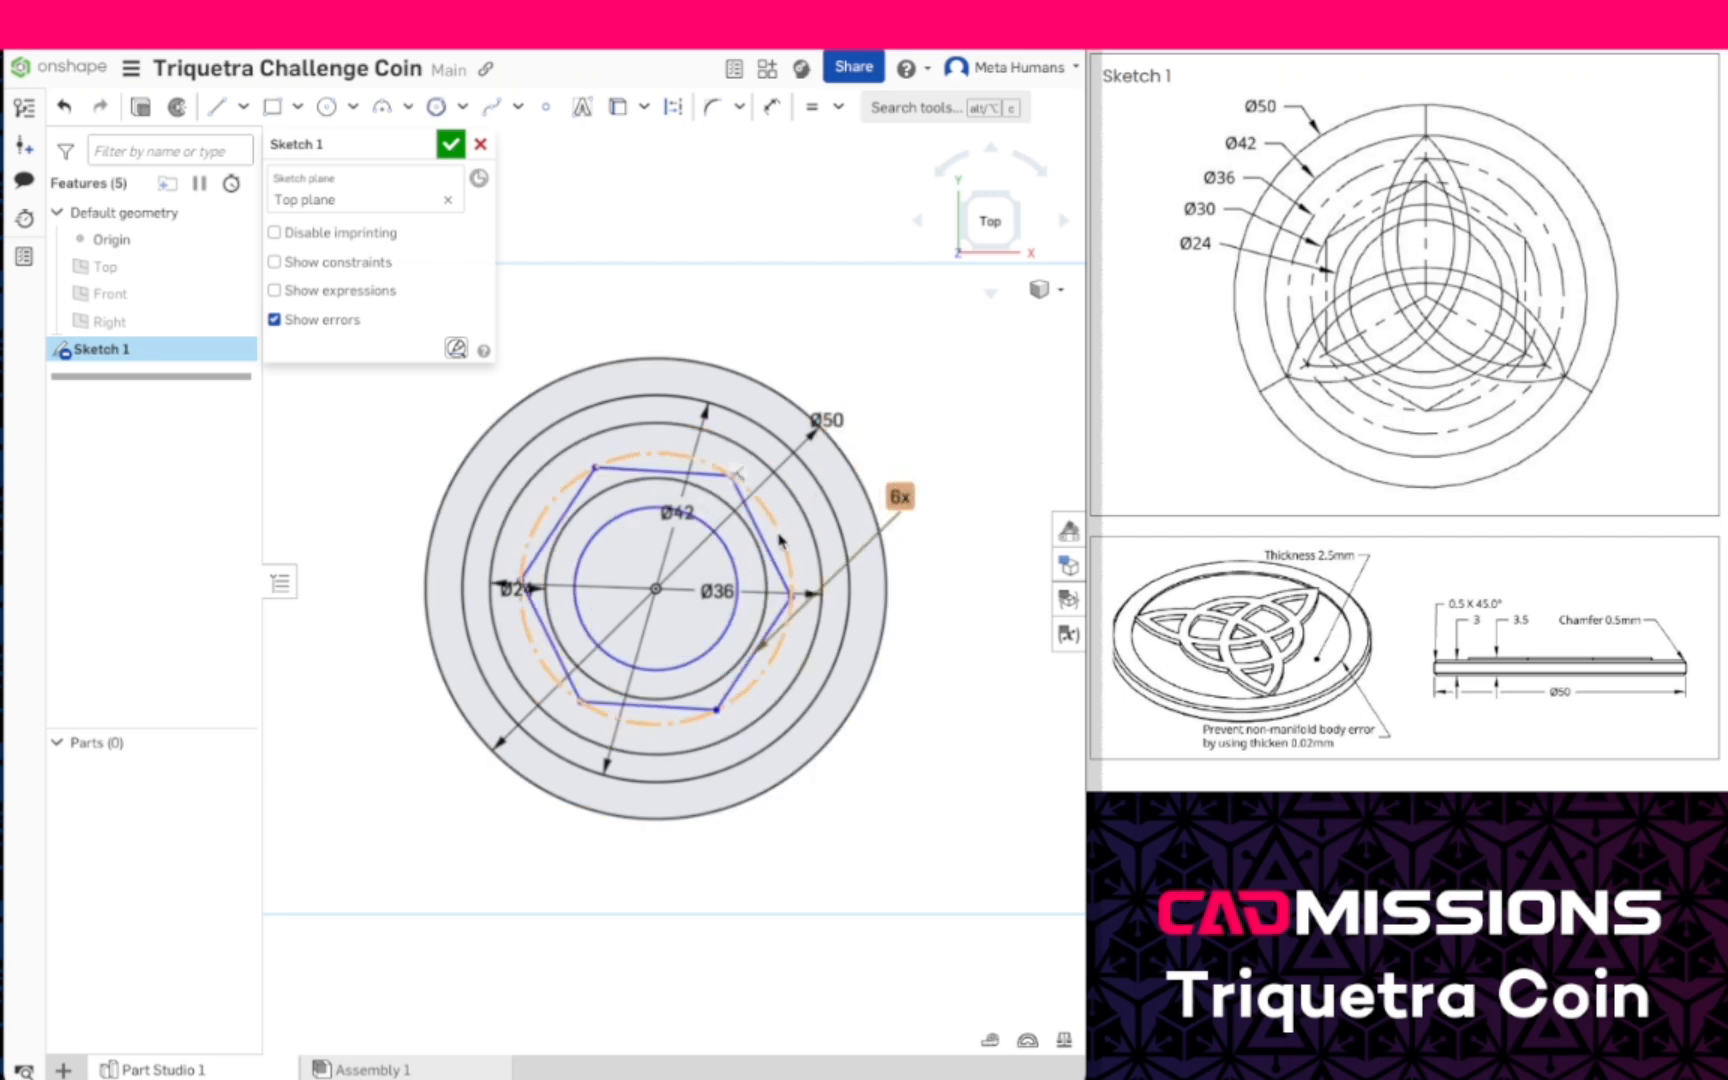
pyautogui.moveTo(514, 589); pyautogui.dragTo(400, 440)
pyautogui.moveTo(714, 592); pyautogui.dragTo(913, 731)
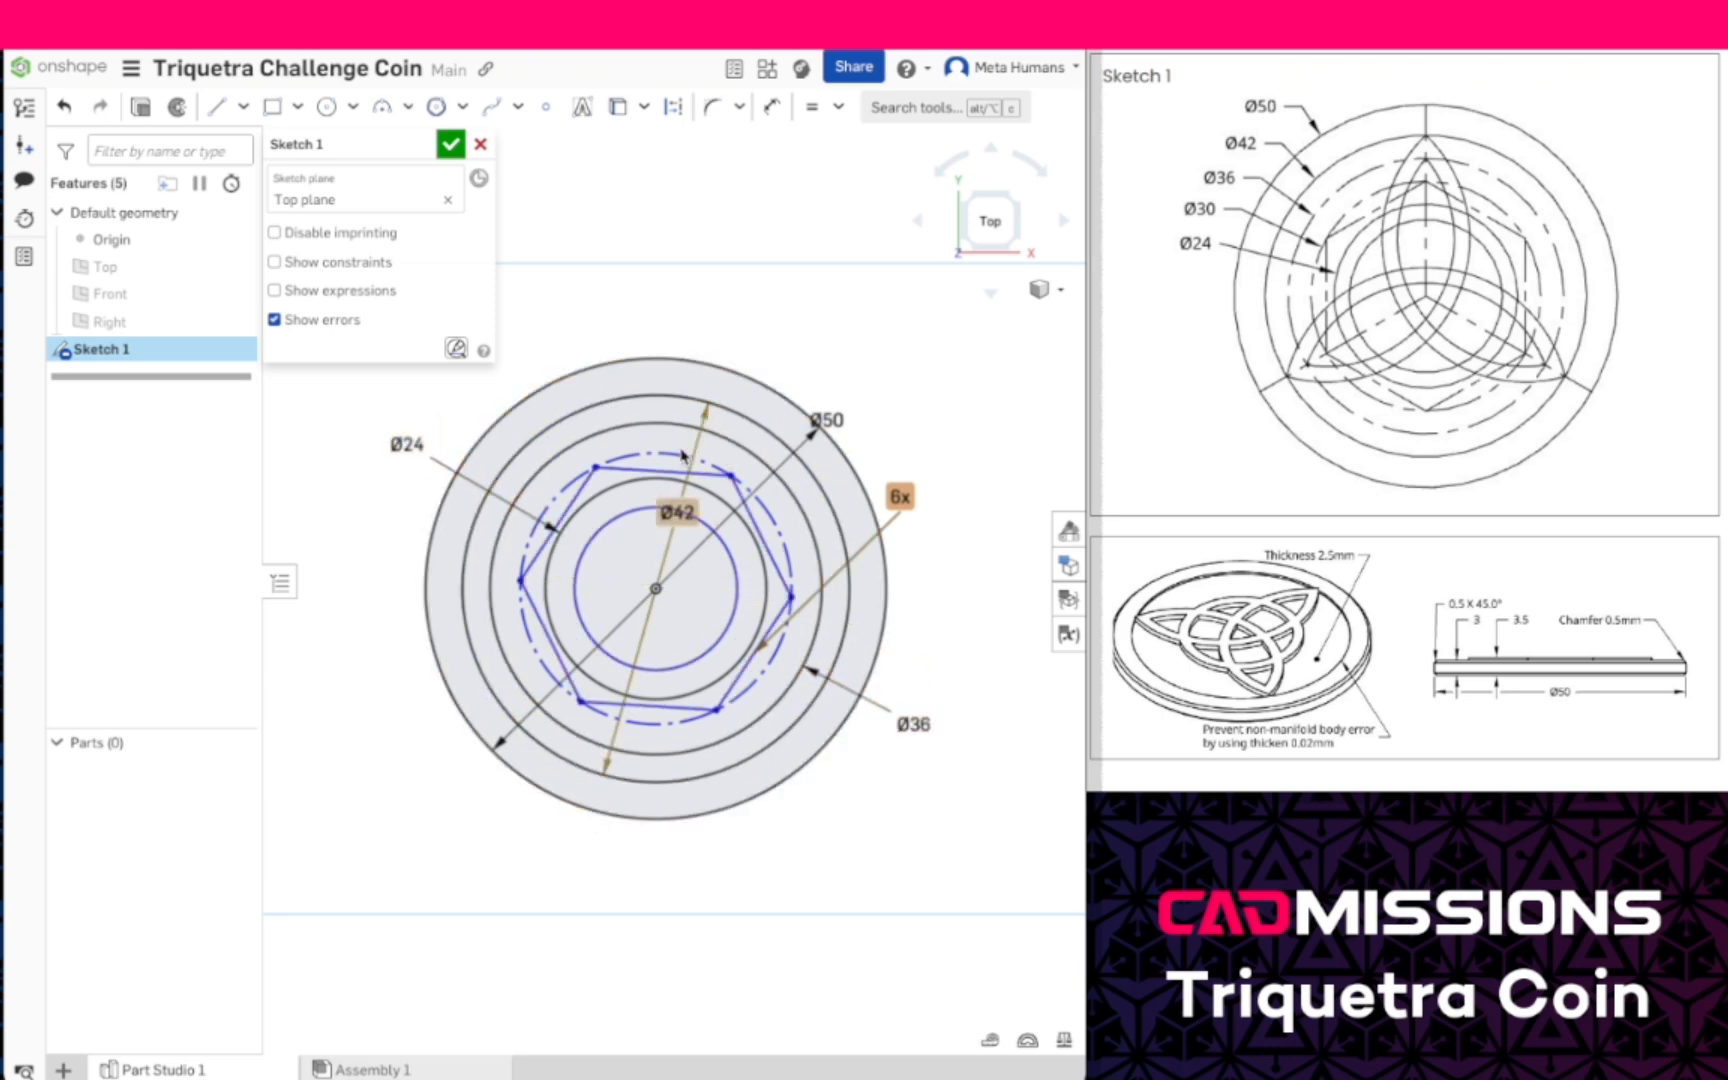
pyautogui.moveTo(676, 512); pyautogui.dragTo(718, 312)
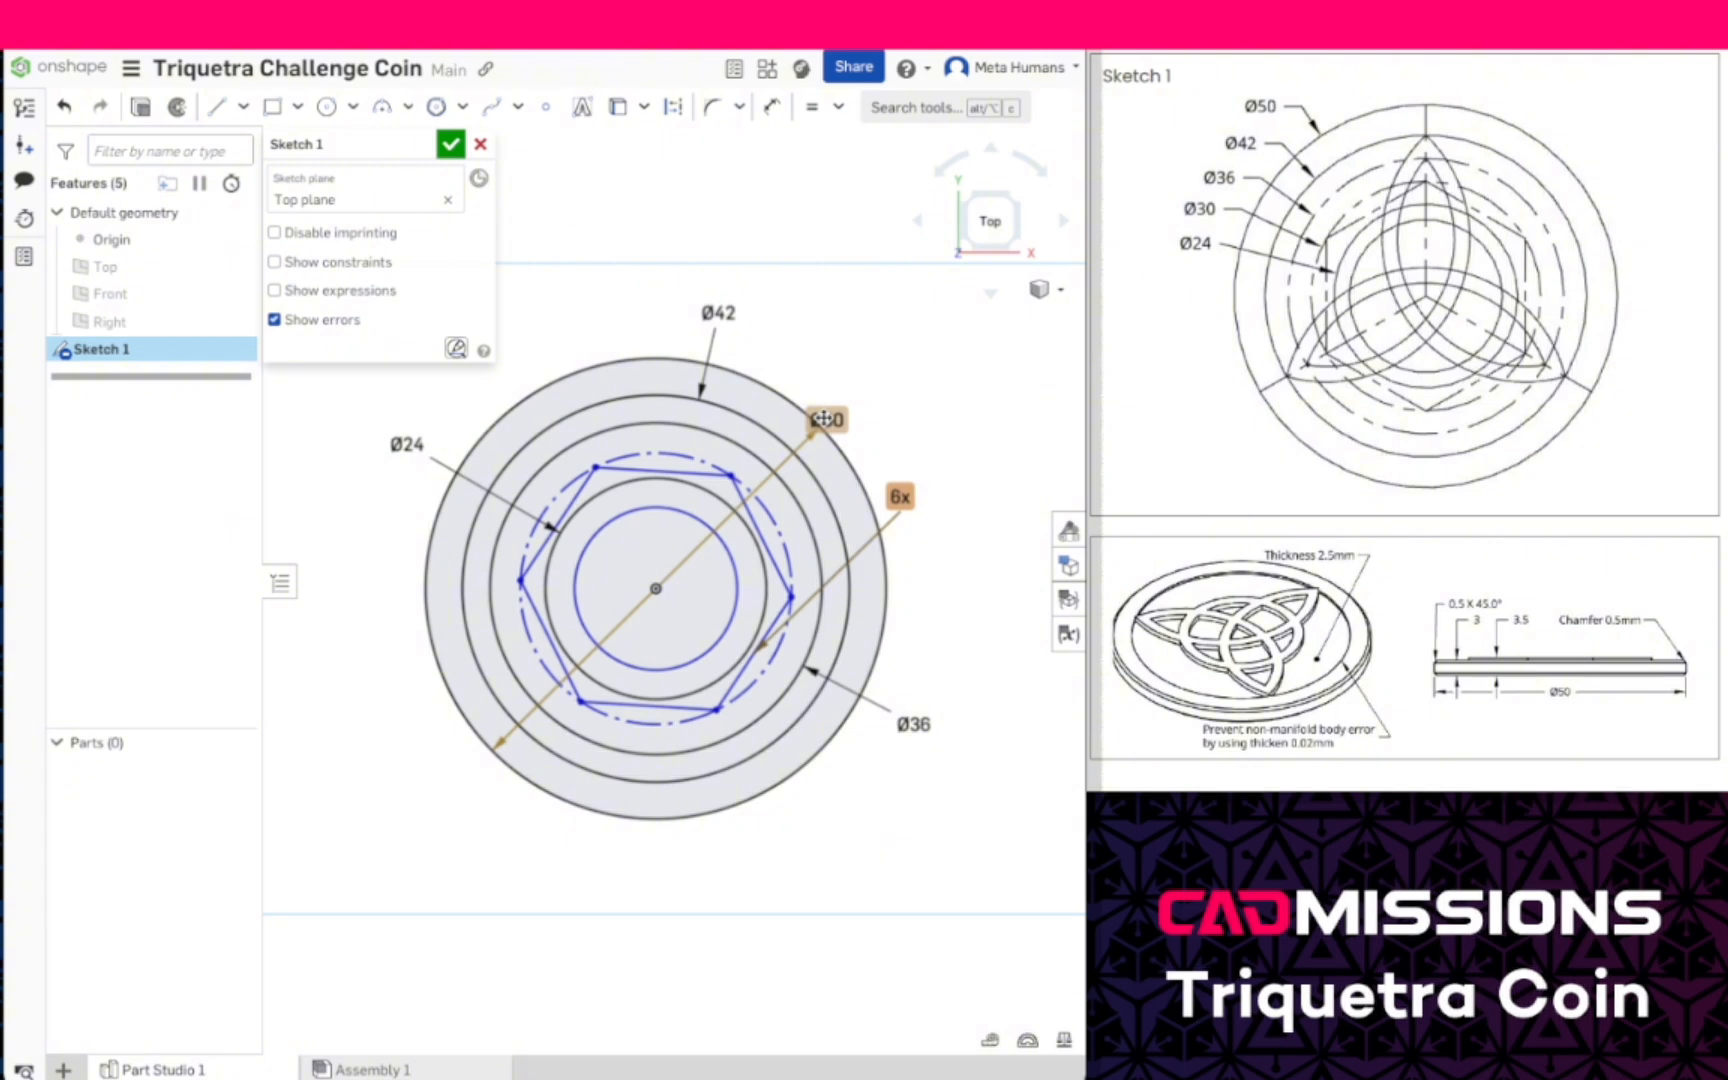
pyautogui.moveTo(822, 419); pyautogui.dragTo(849, 356)
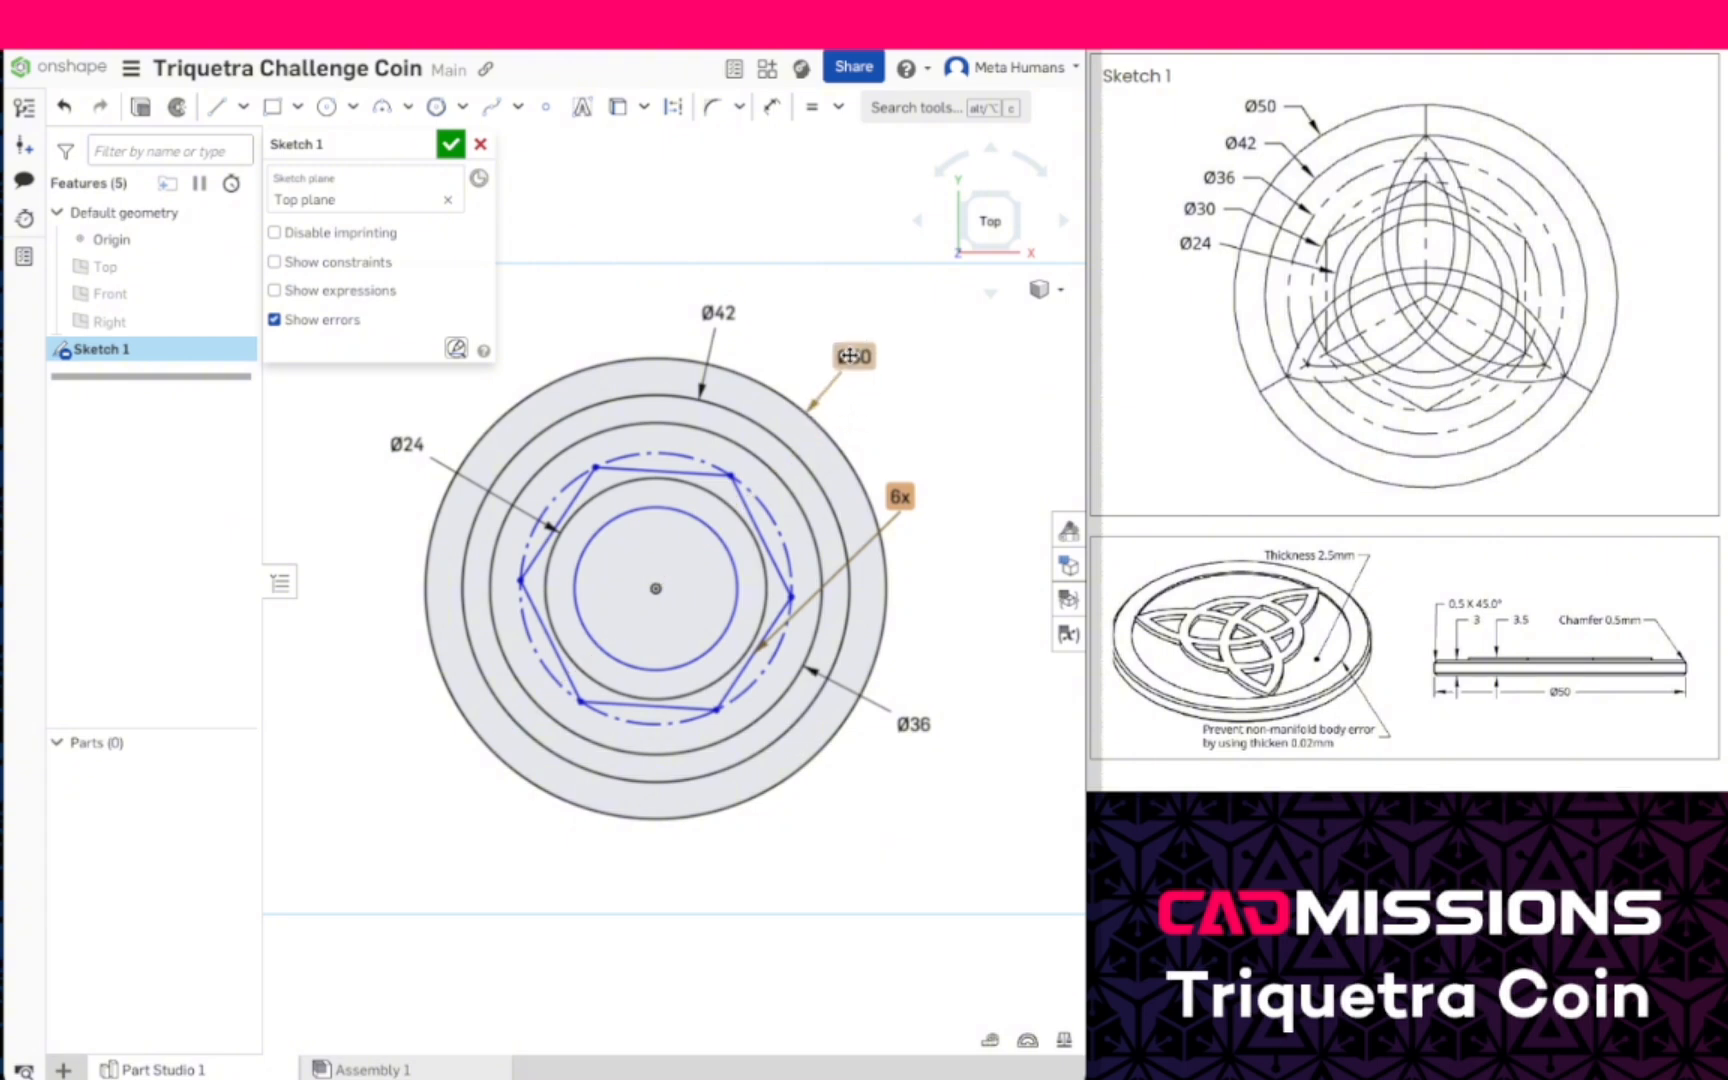
# - Dimension the hexagon's construction circle to a diameter of 30 mm
pyautogui.click(772, 107)
pyautogui.click(767, 508)
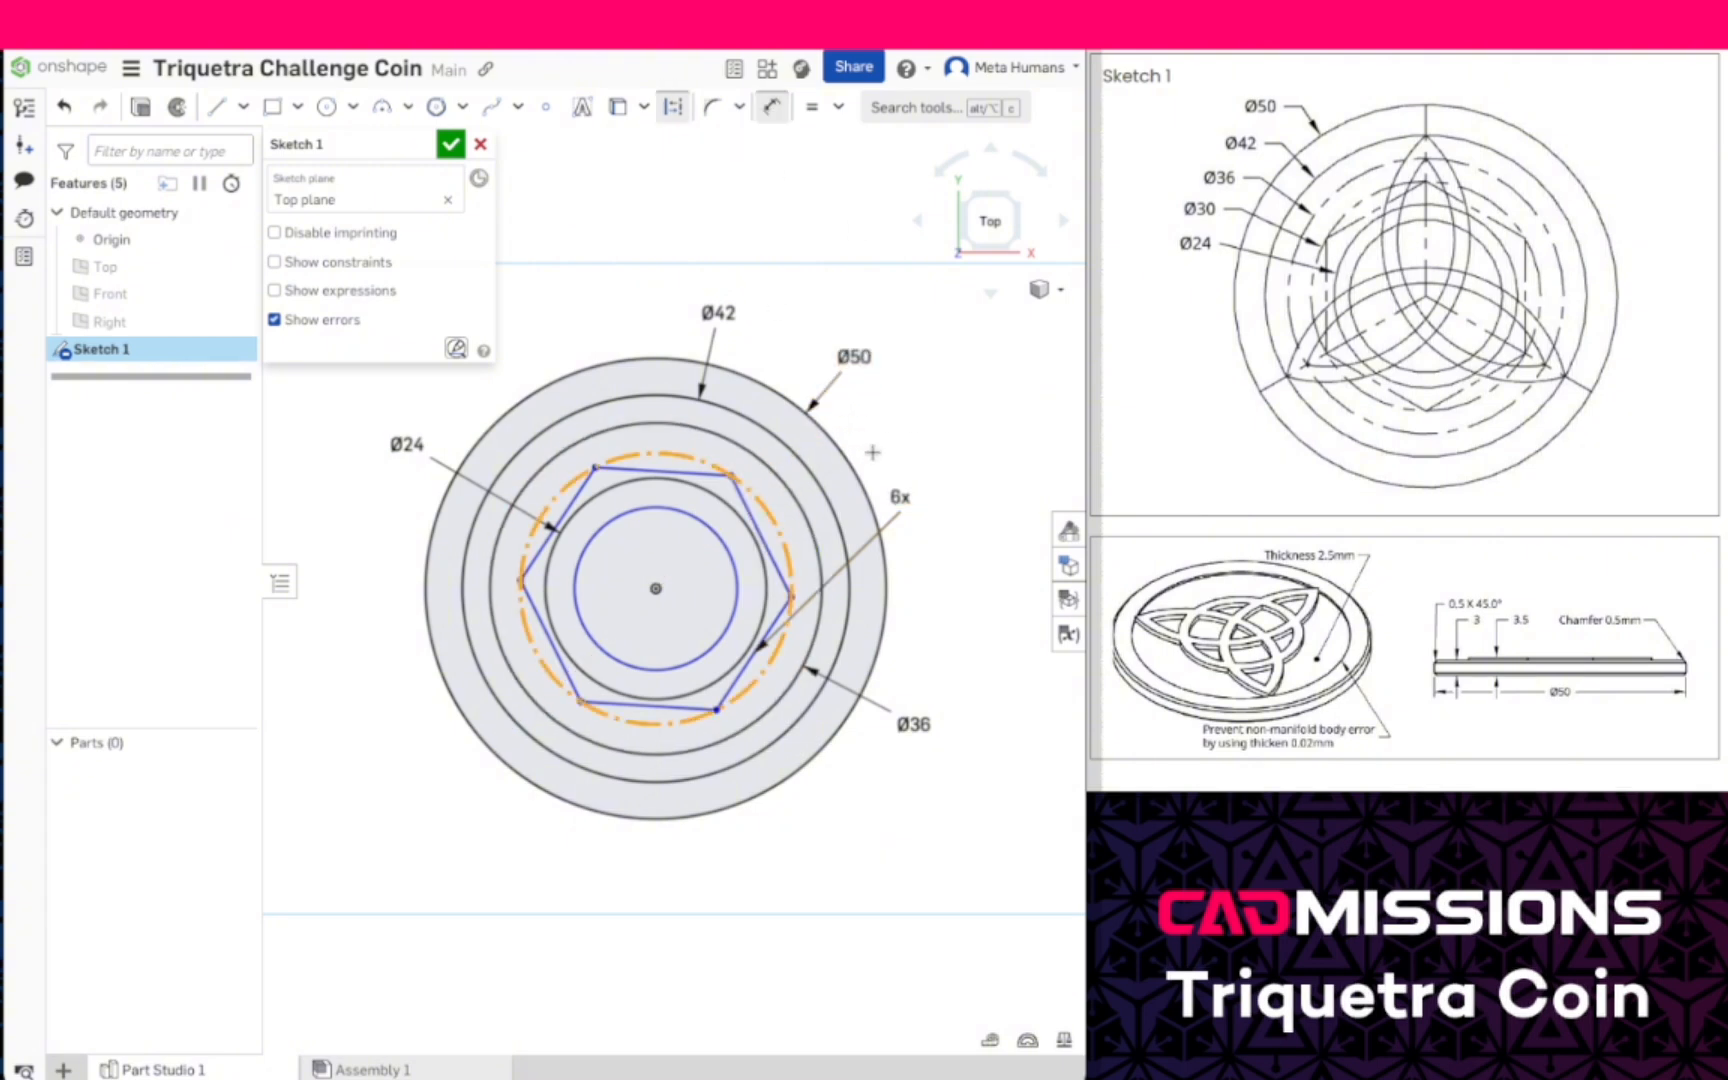
pyautogui.click(966, 434)
pyautogui.write('30')
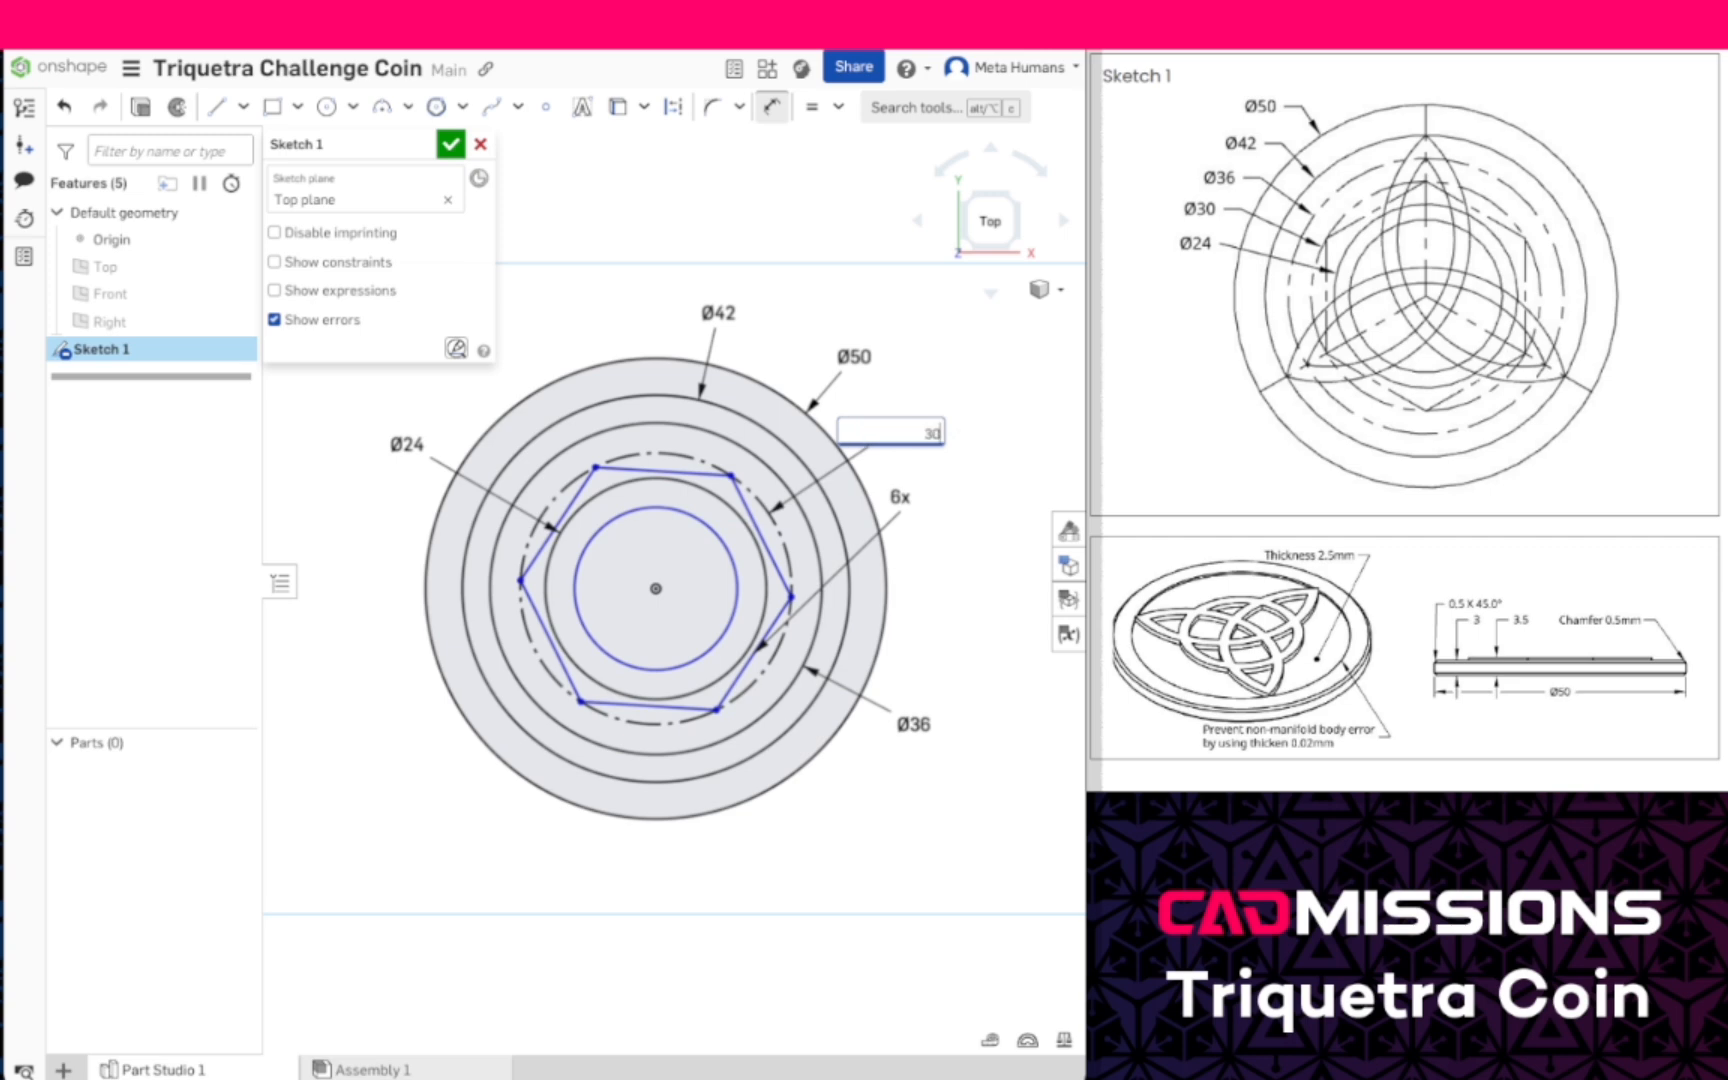
pyautogui.press('Return')
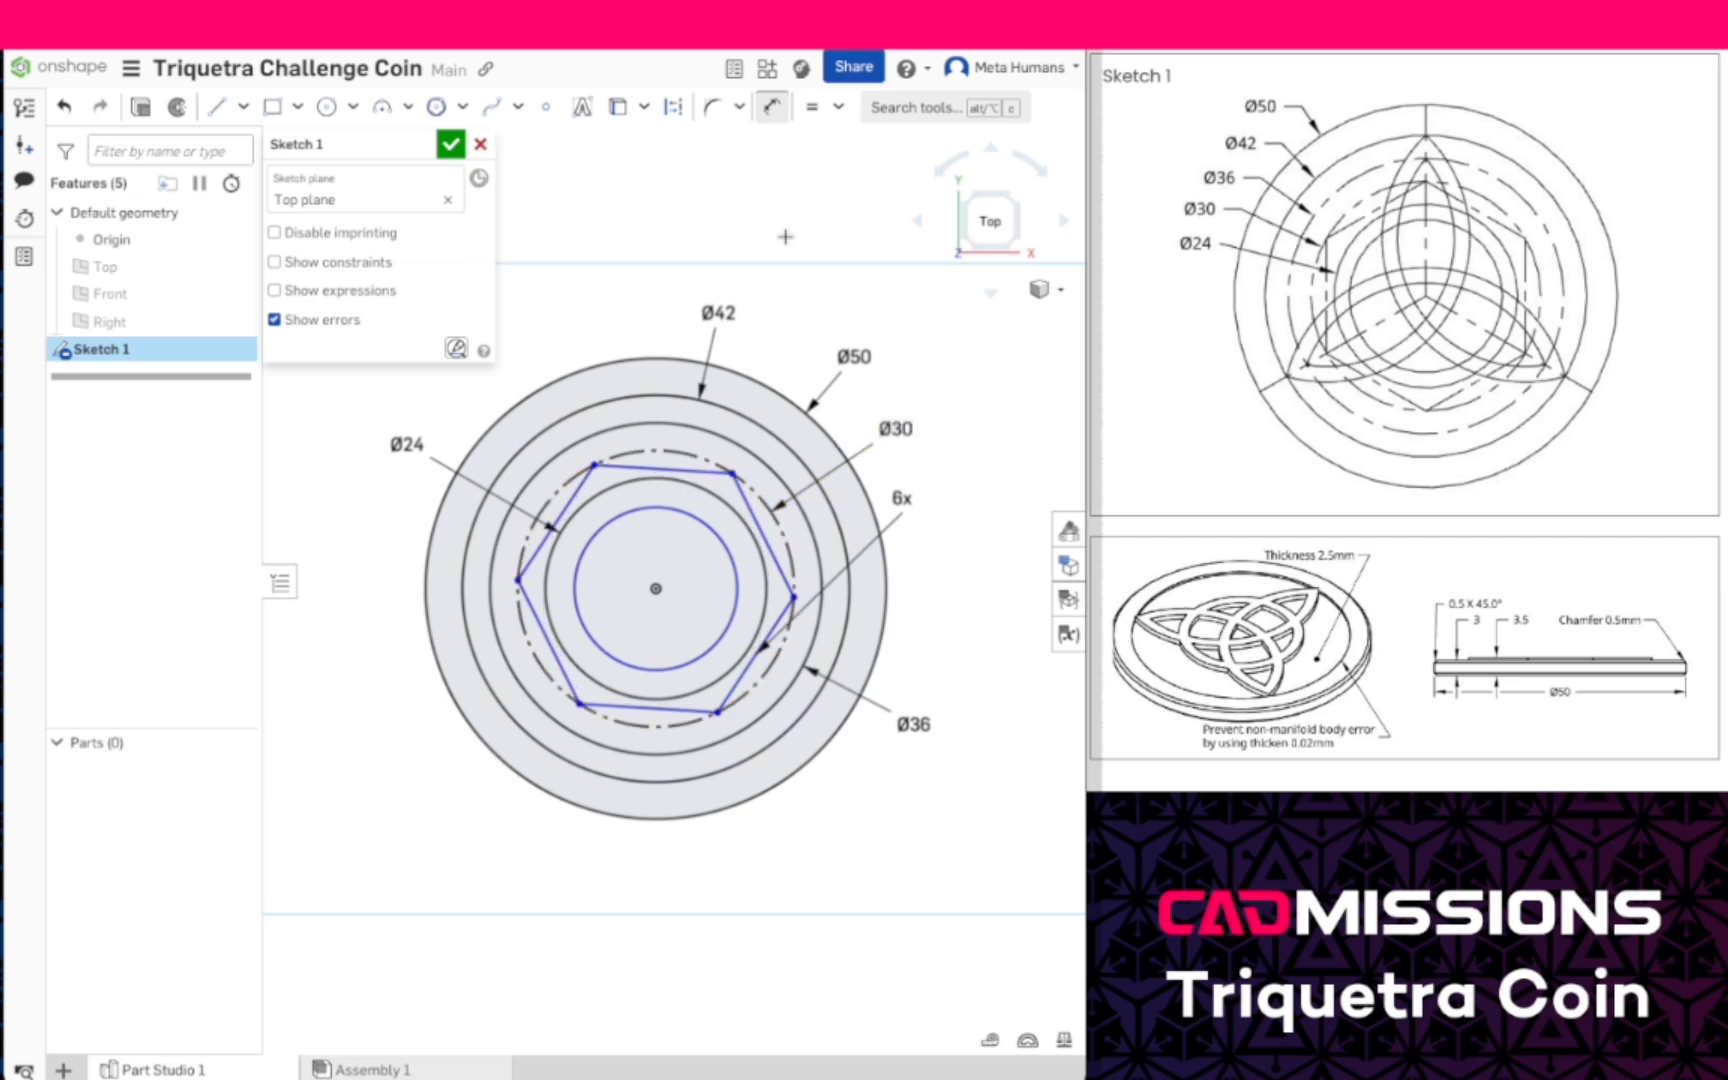
# - Apply a Vertical constraint to the hexagon's right-hand edge
pyautogui.click(838, 107)
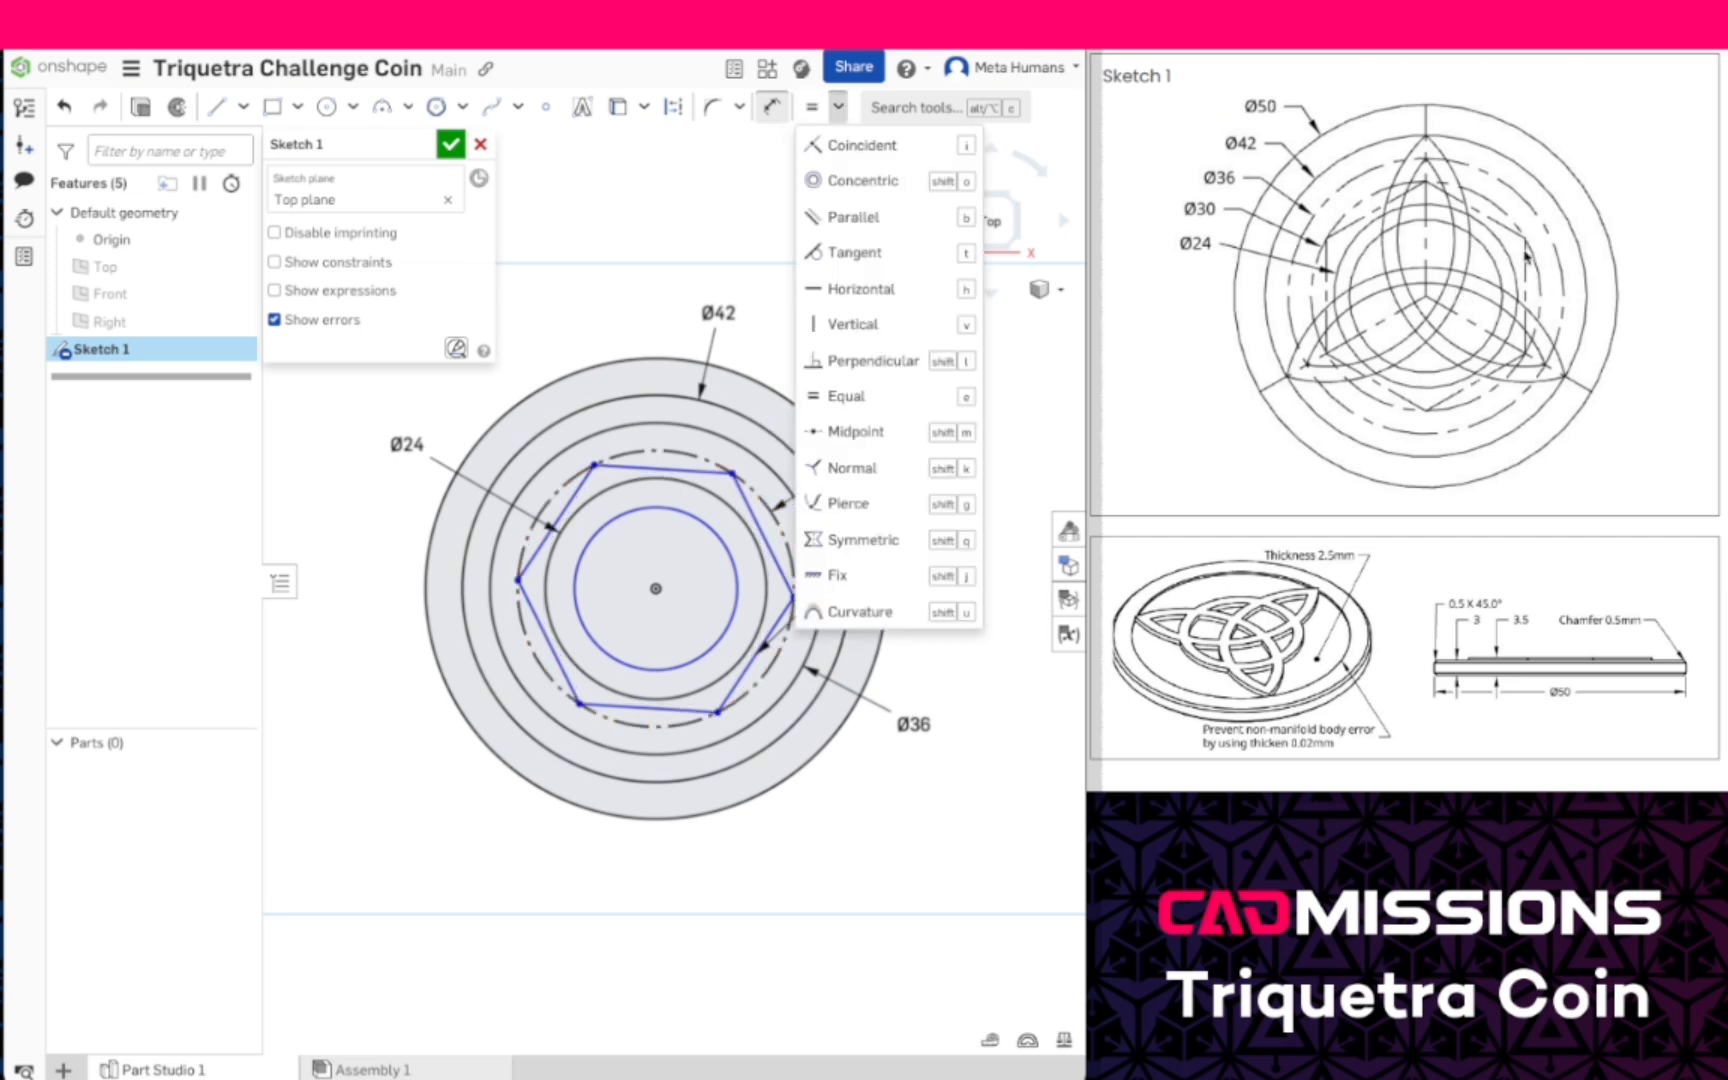
pyautogui.click(888, 328)
pyautogui.click(771, 551)
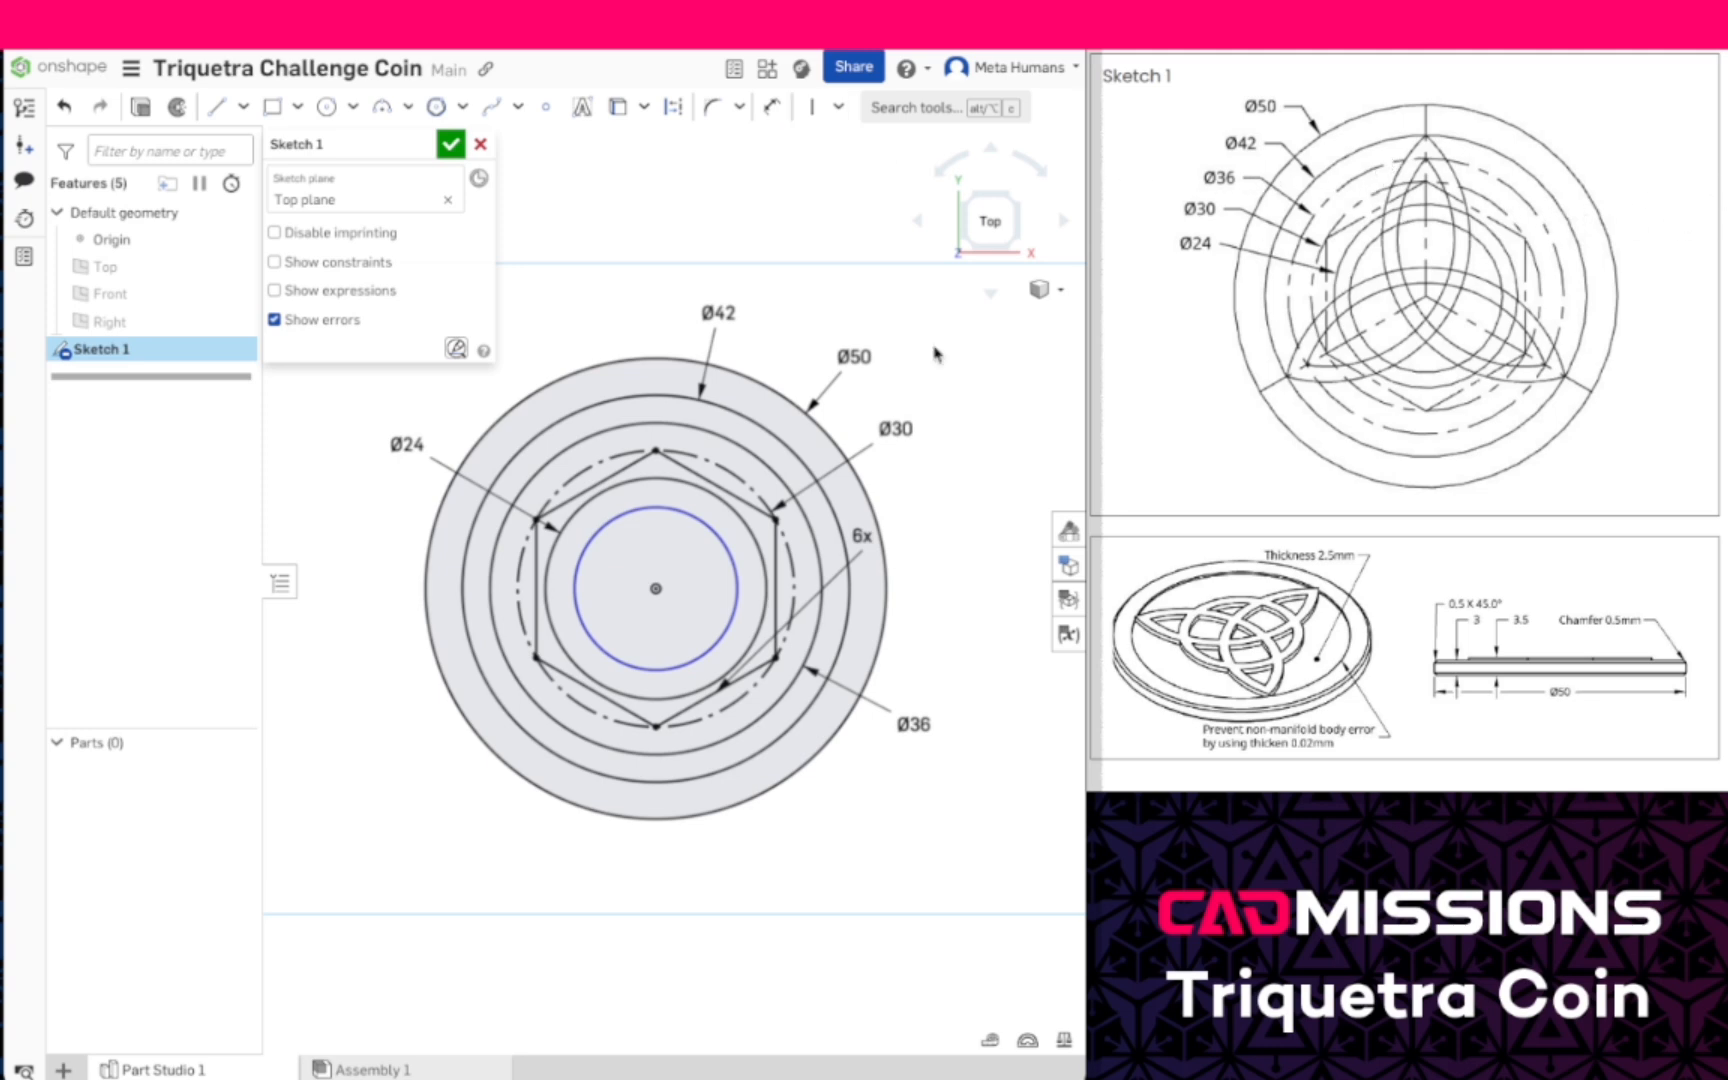
# - Convert the 36 mm circle and all six hexagon edges to construction geometry
pyautogui.click(715, 438)
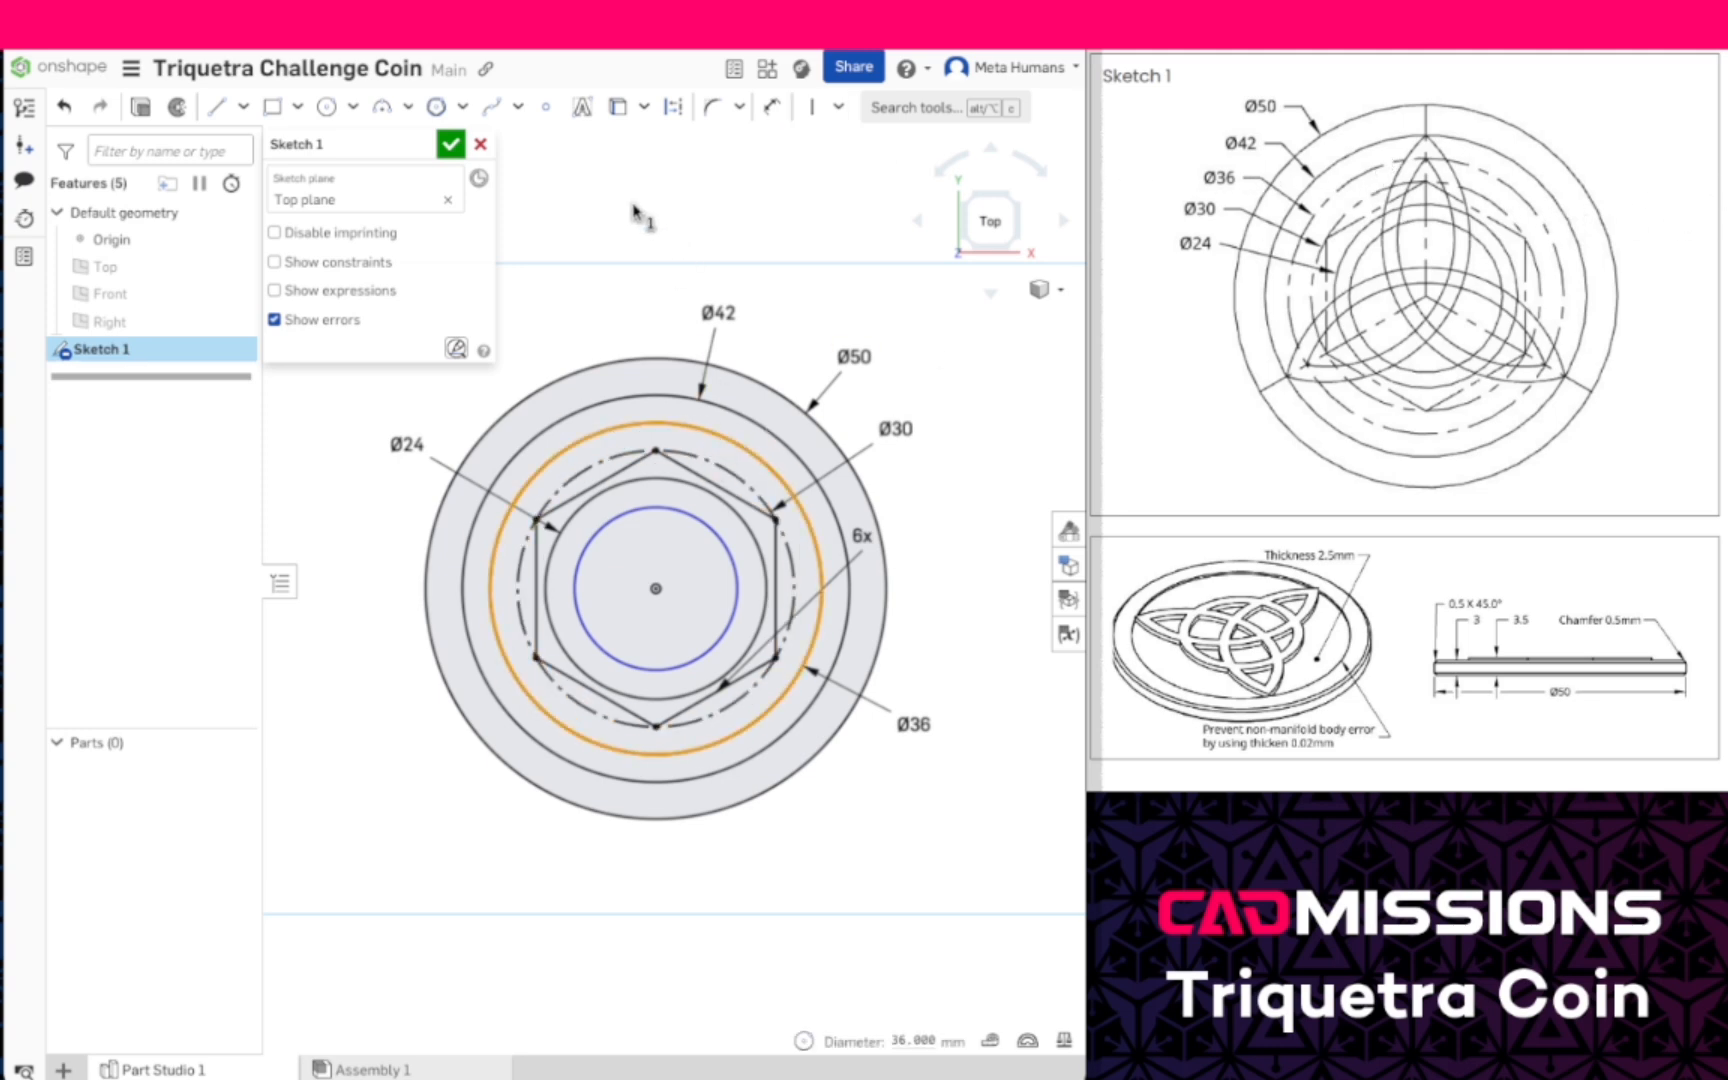
pyautogui.click(675, 106)
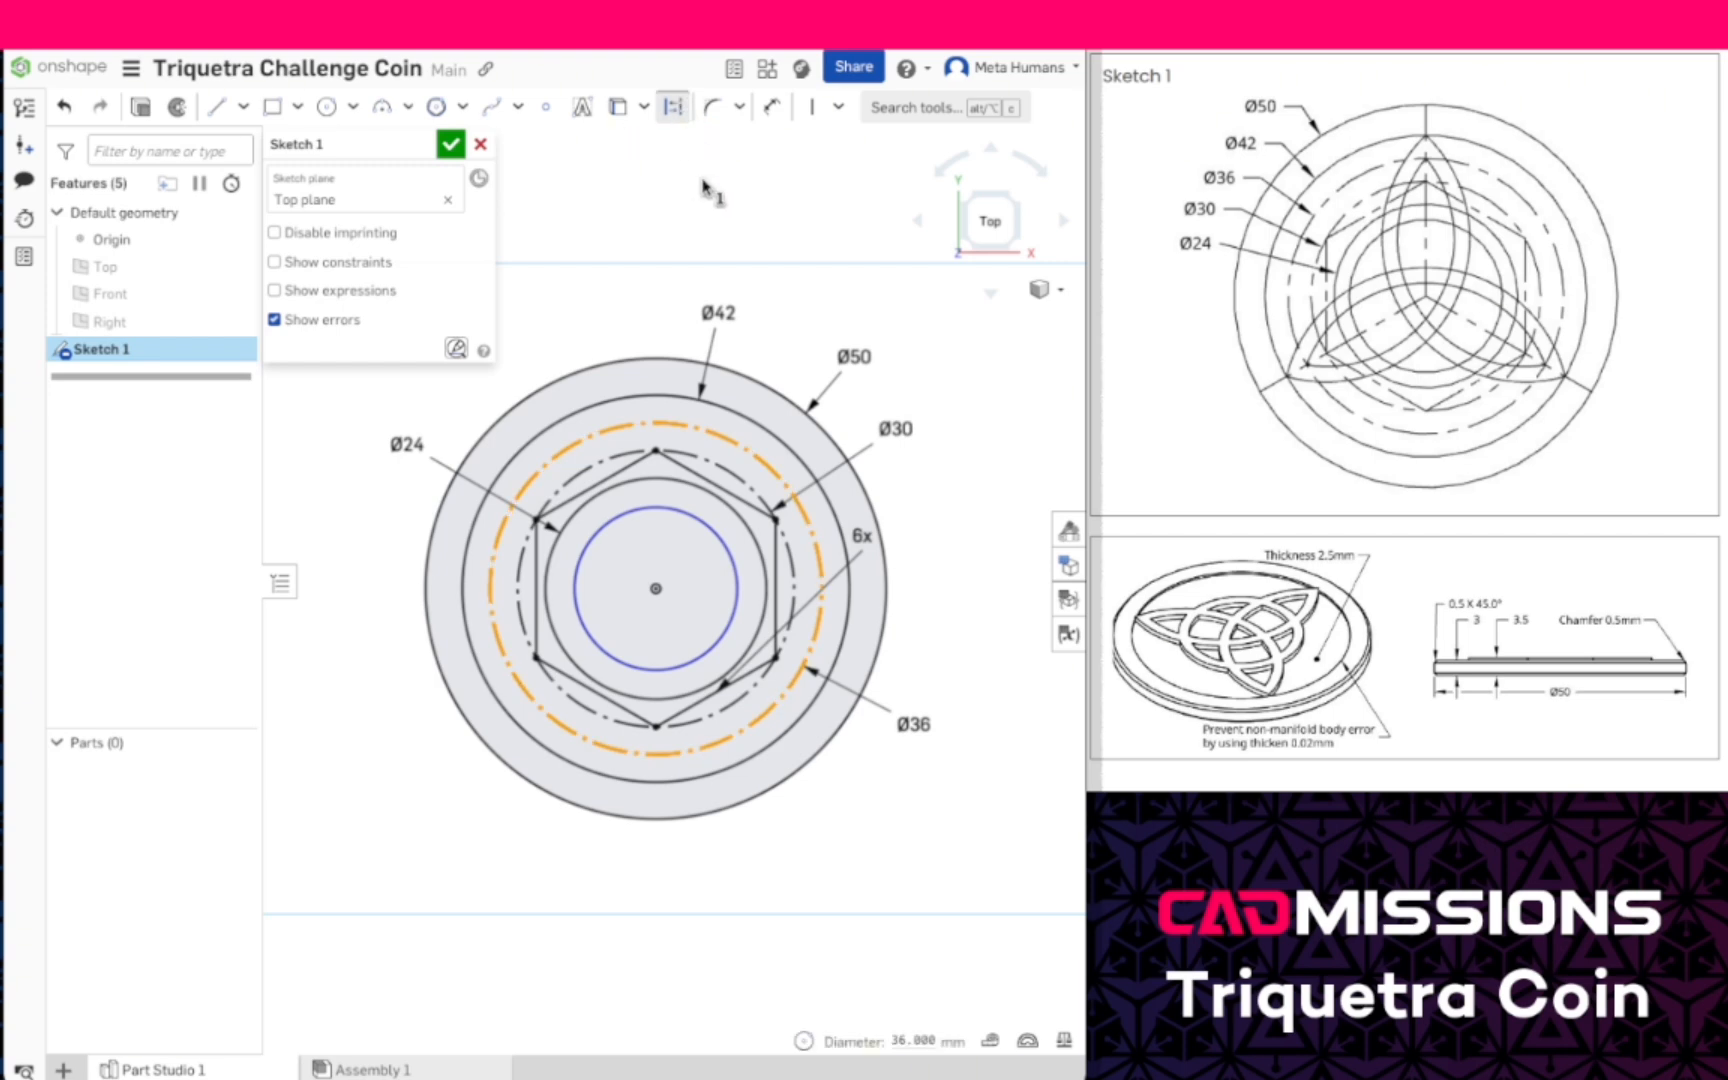
pyautogui.click(735, 498)
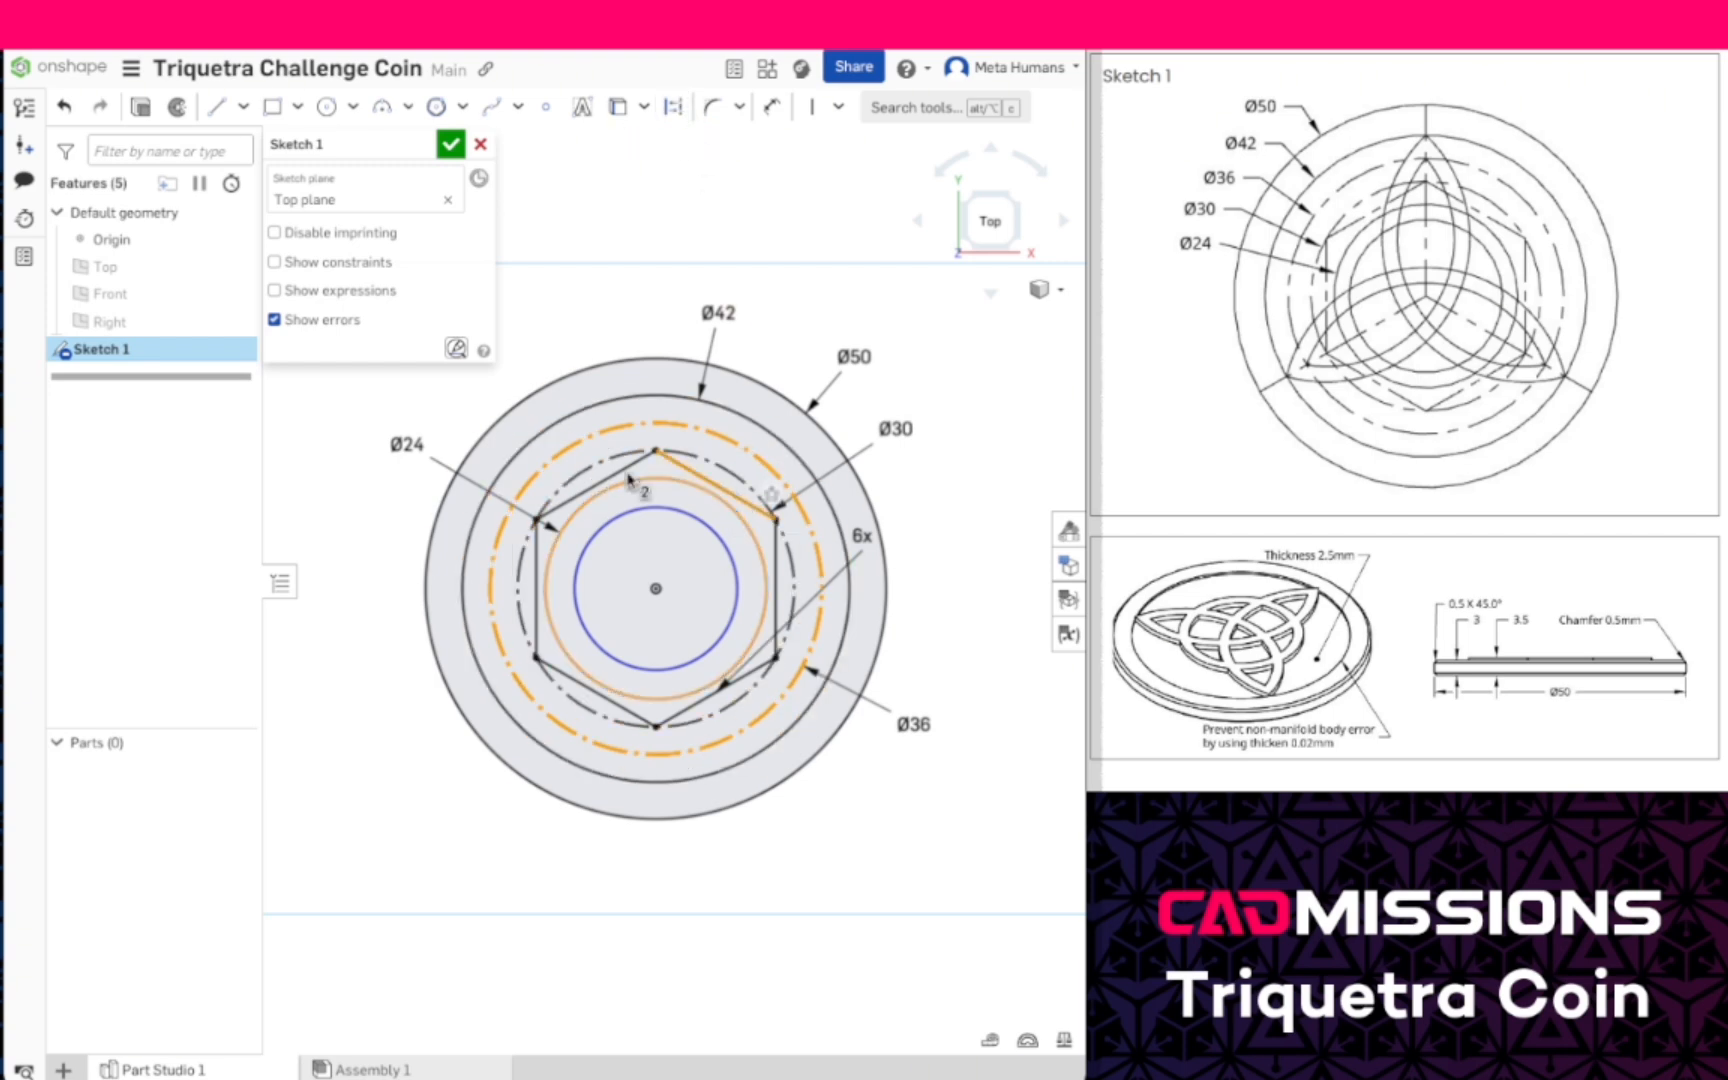
pyautogui.click(596, 485)
pyautogui.click(537, 590)
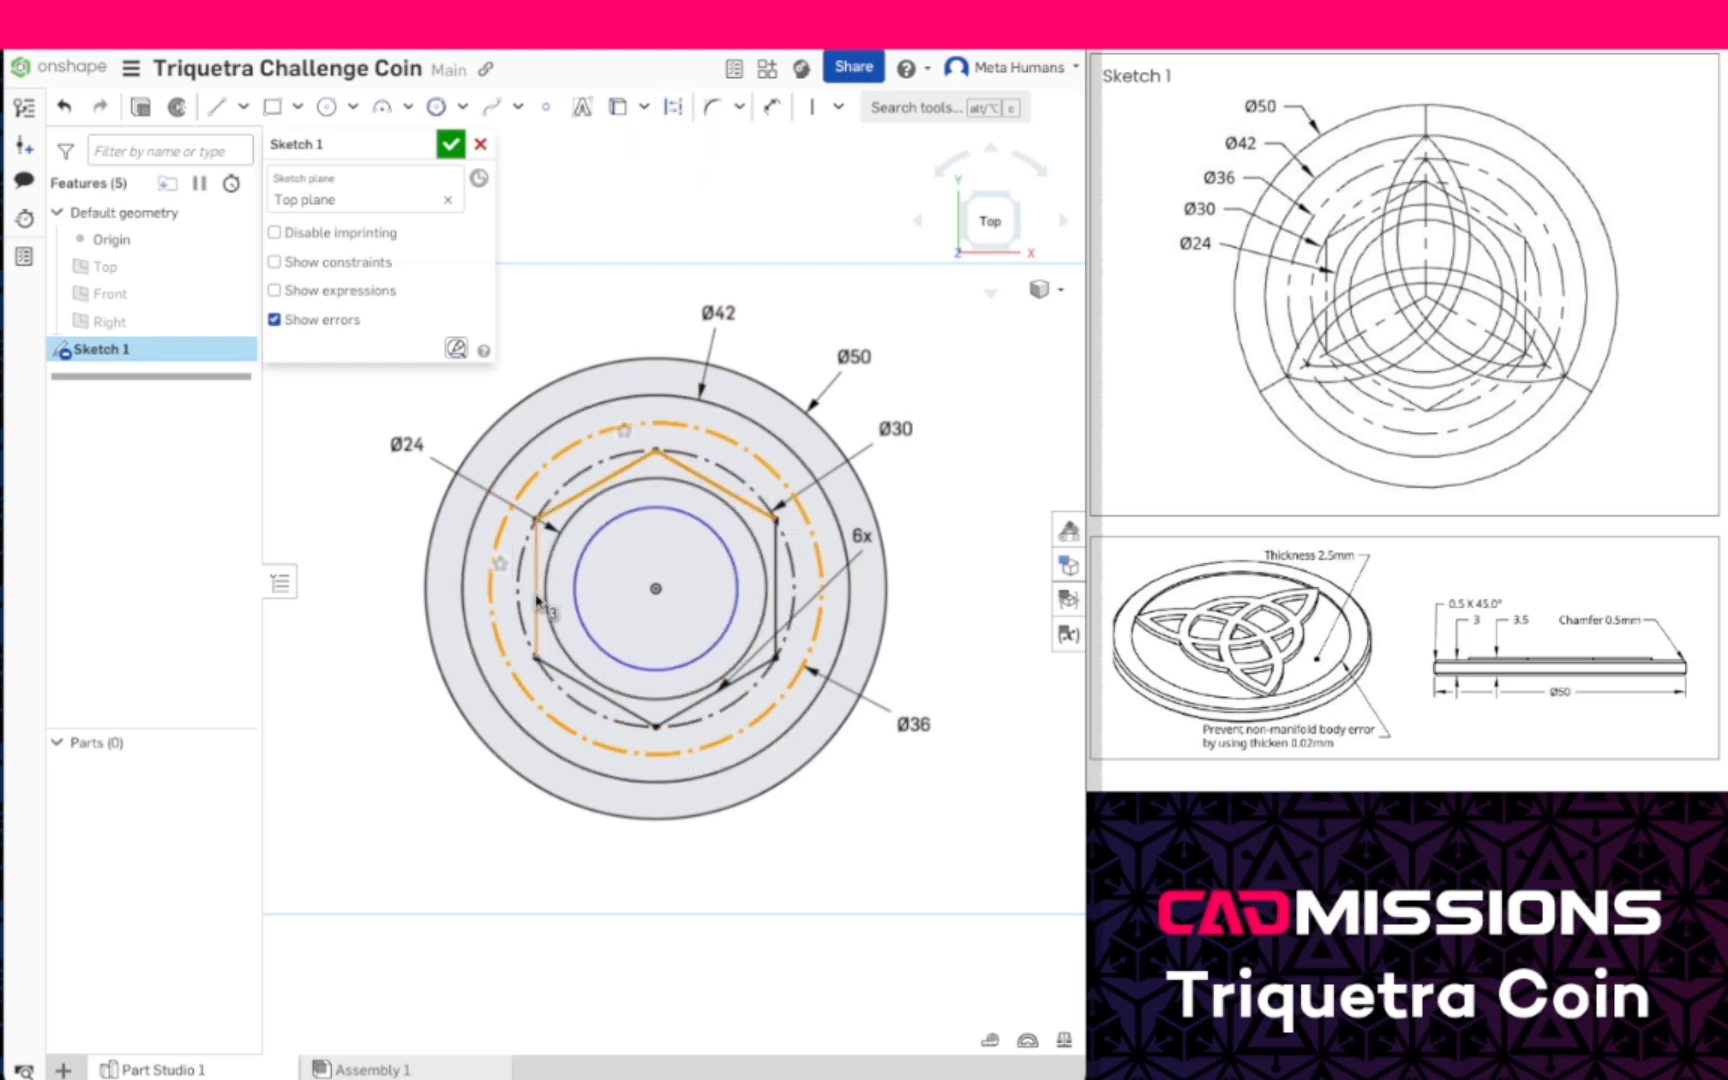
pyautogui.click(590, 690)
pyautogui.click(681, 711)
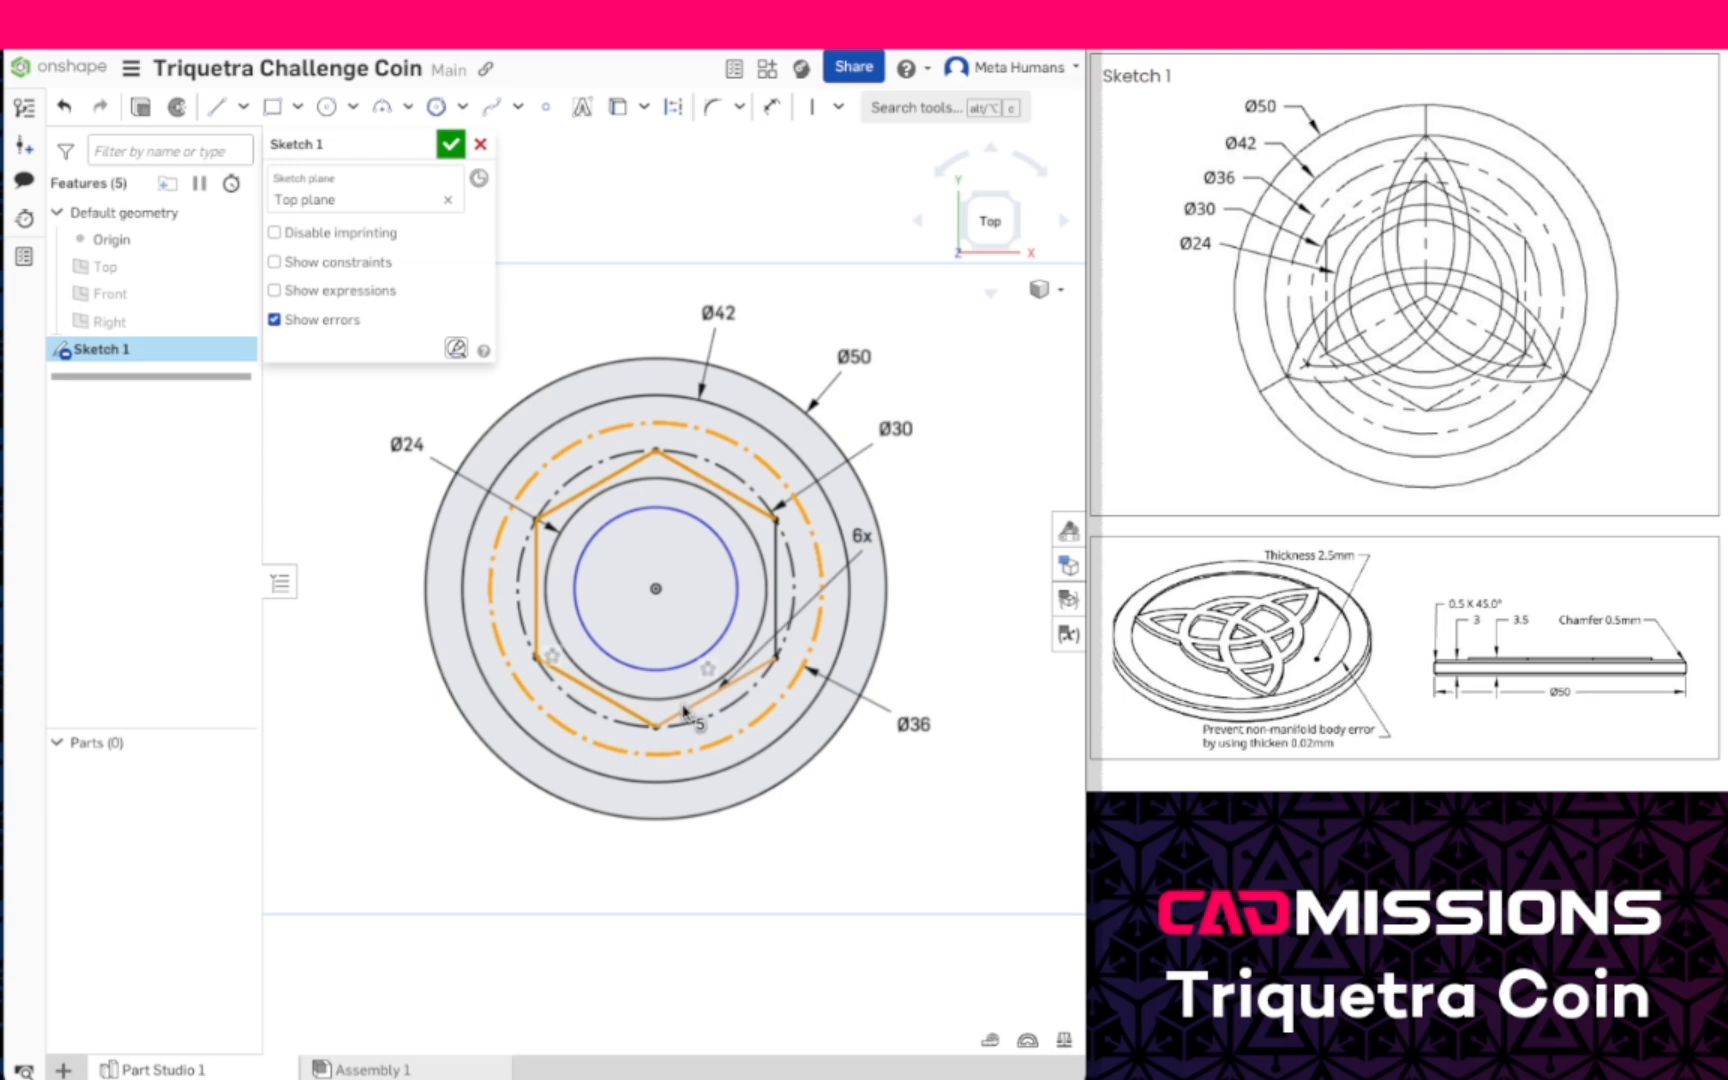
pyautogui.click(776, 610)
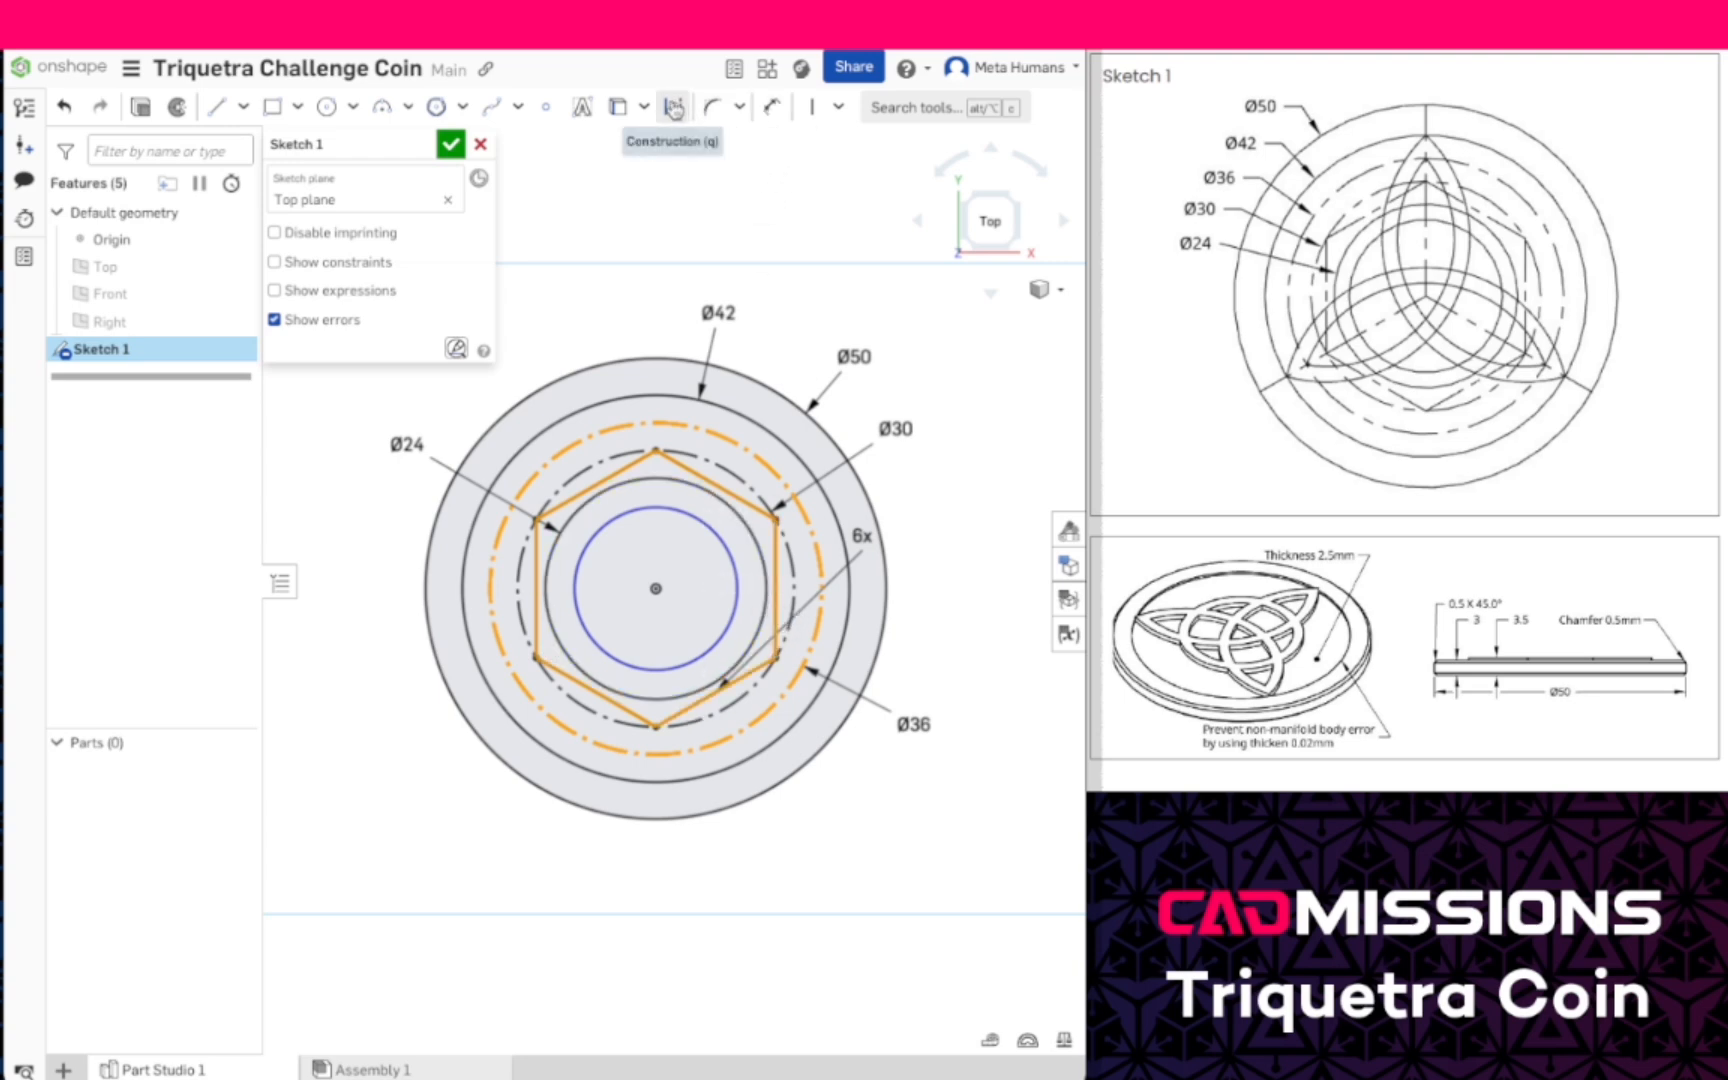
pyautogui.press('q')
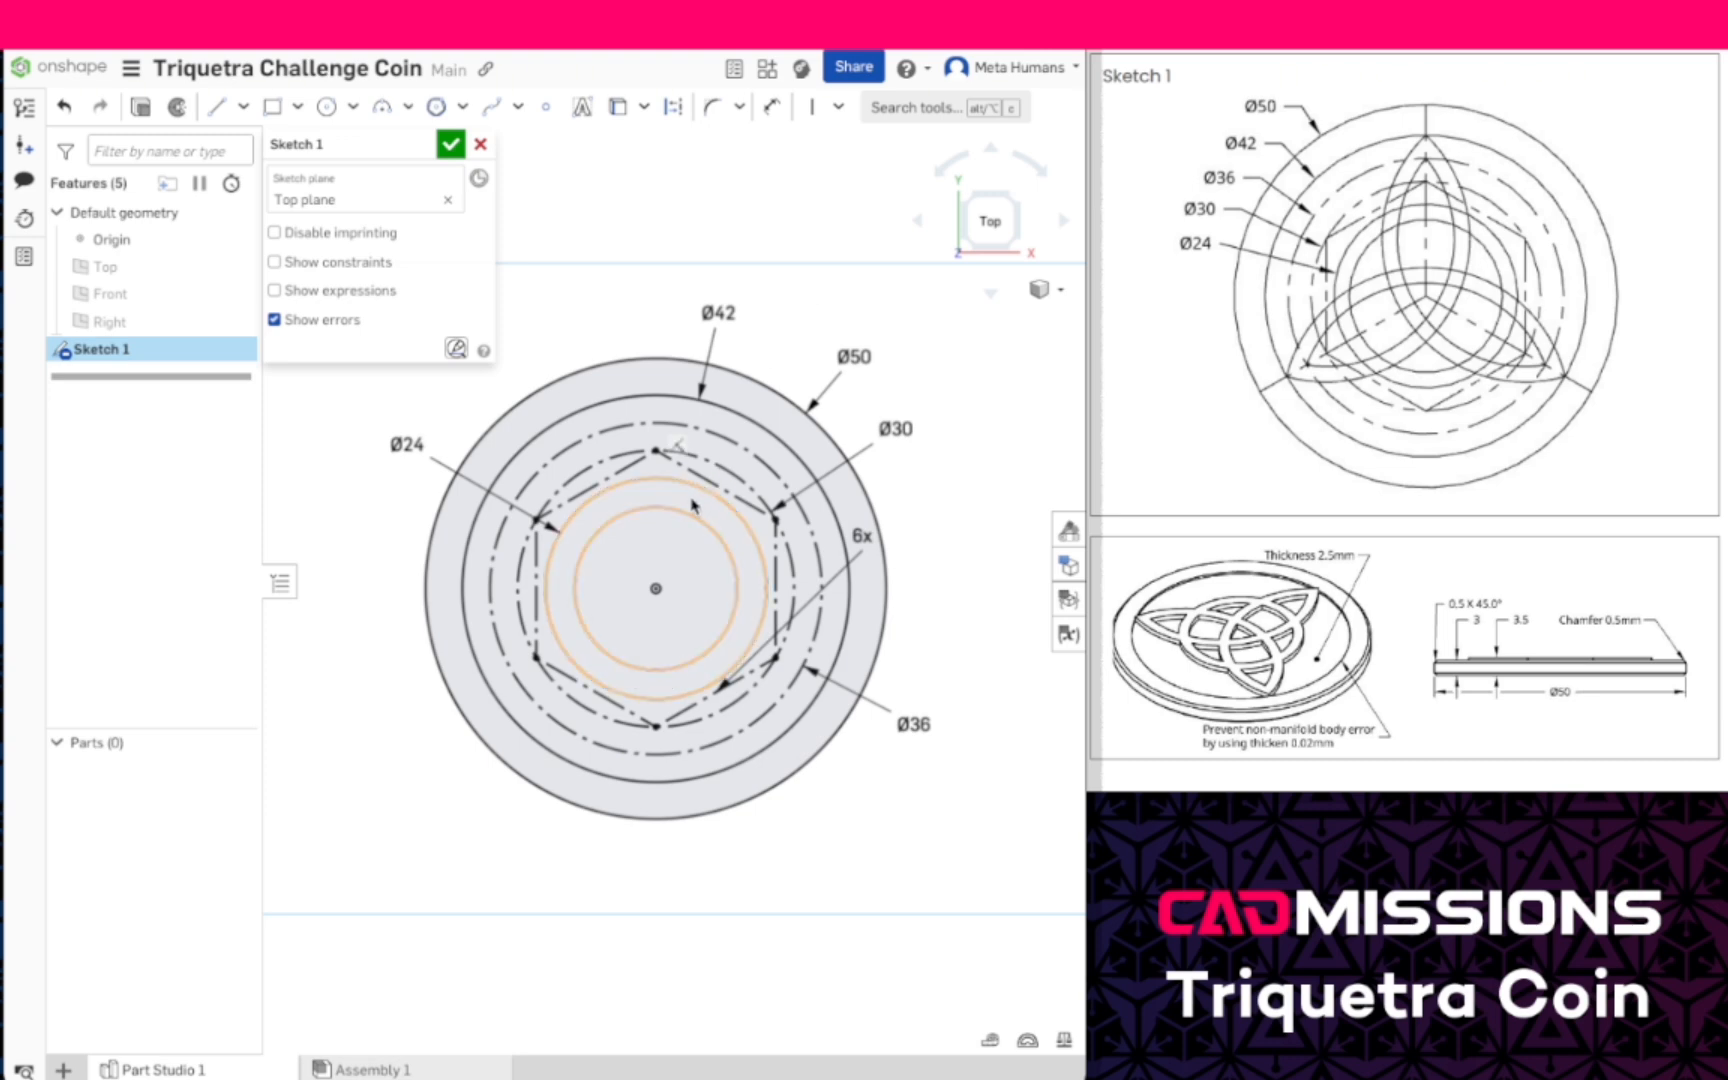
# - Draw a vertical construction line from the origin up to the 50 mm circle
pyautogui.scroll(3, 580, 507)
pyautogui.scroll(-1, 580, 507)
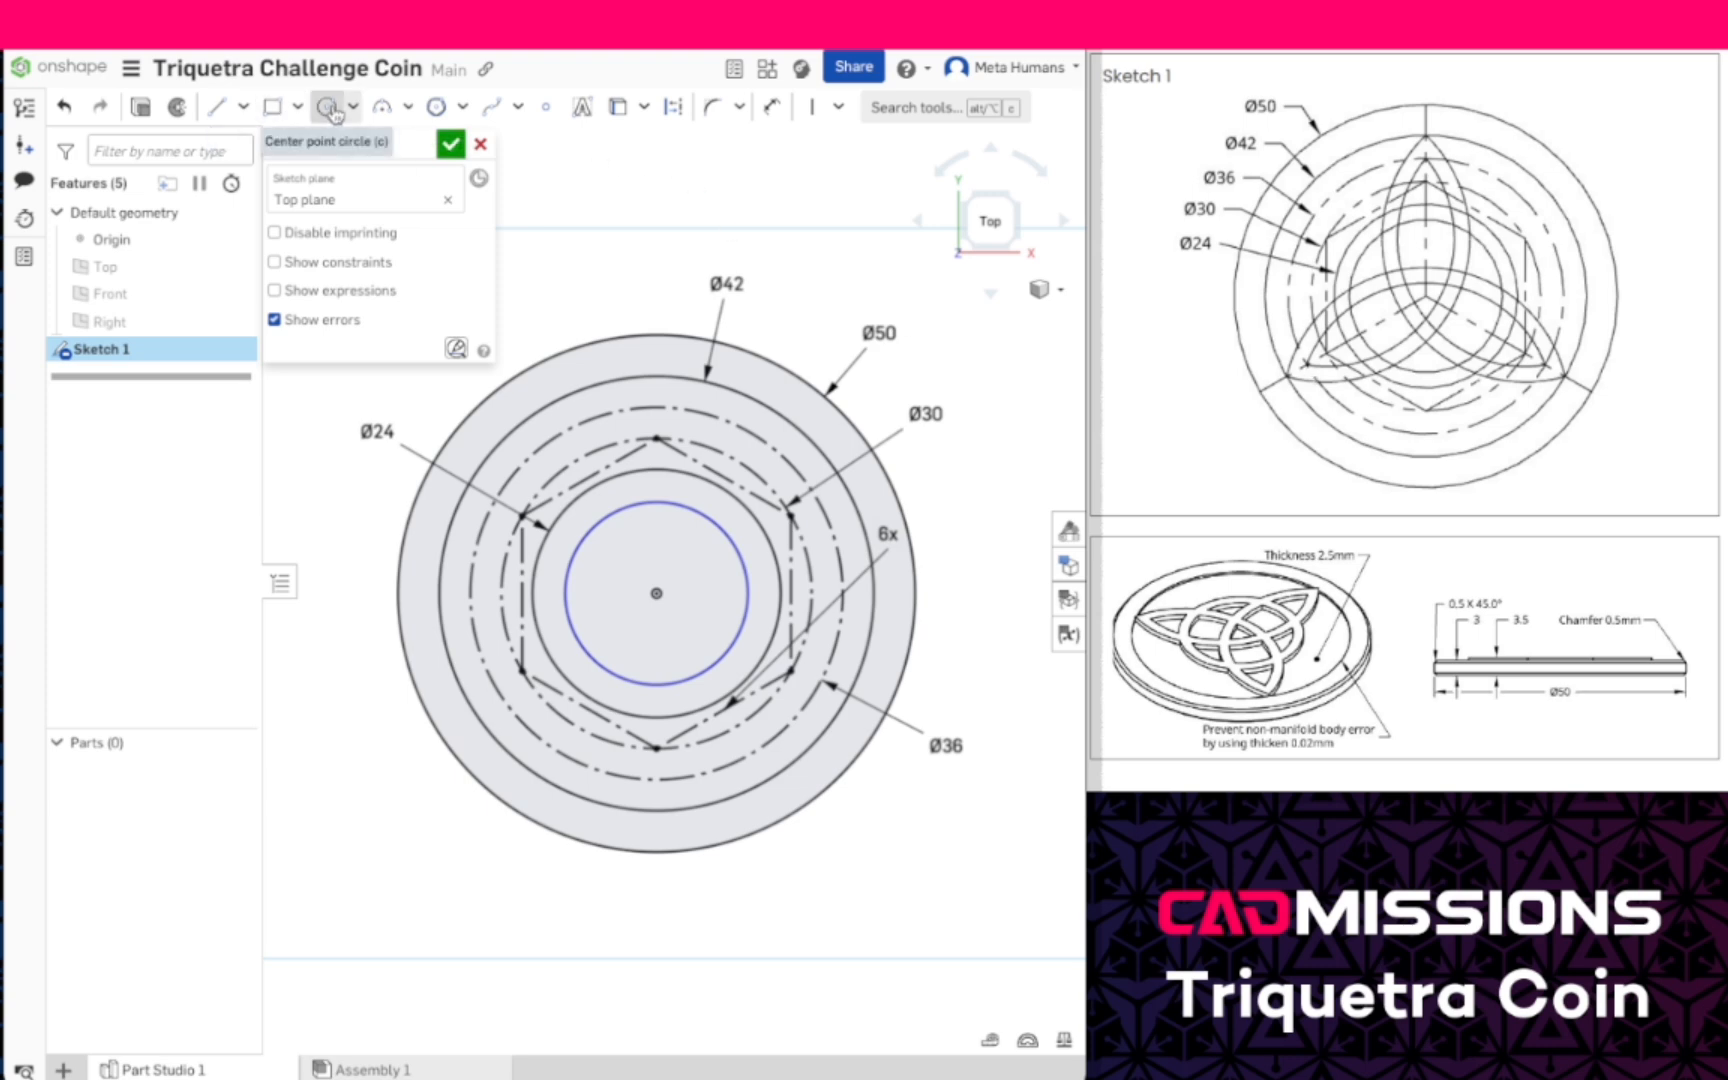
pyautogui.click(216, 106)
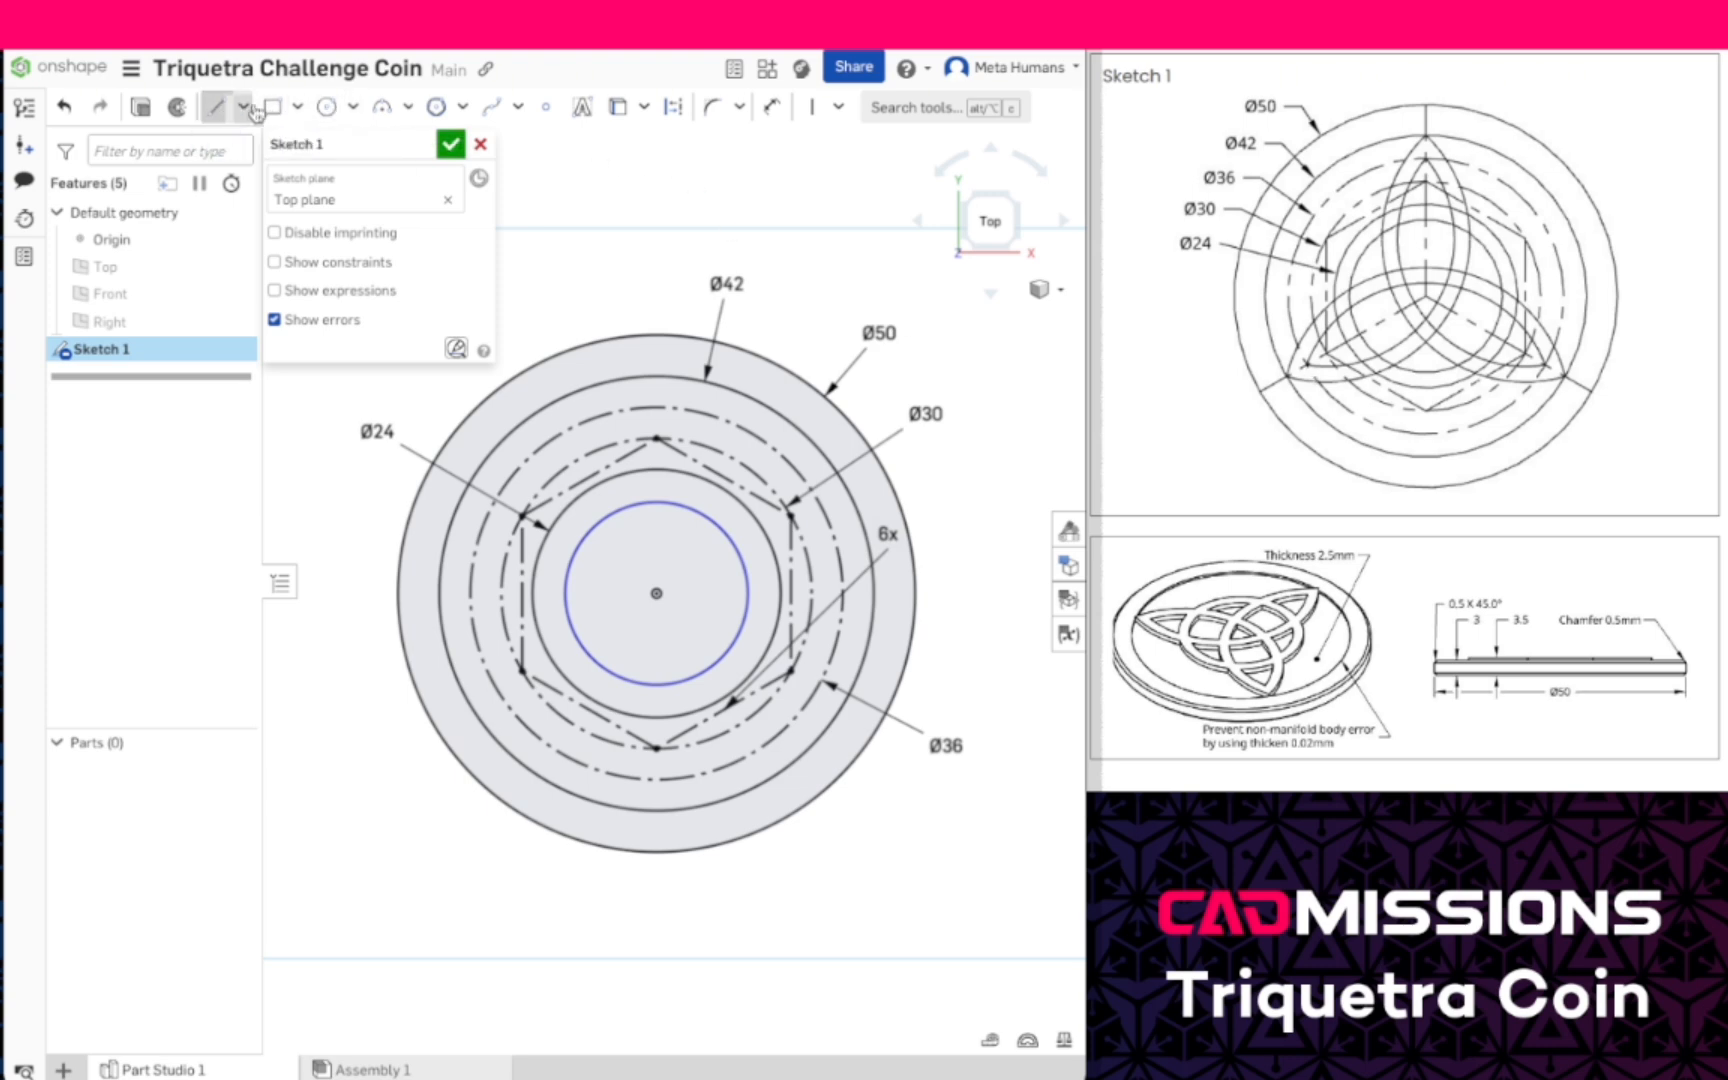
pyautogui.click(656, 594)
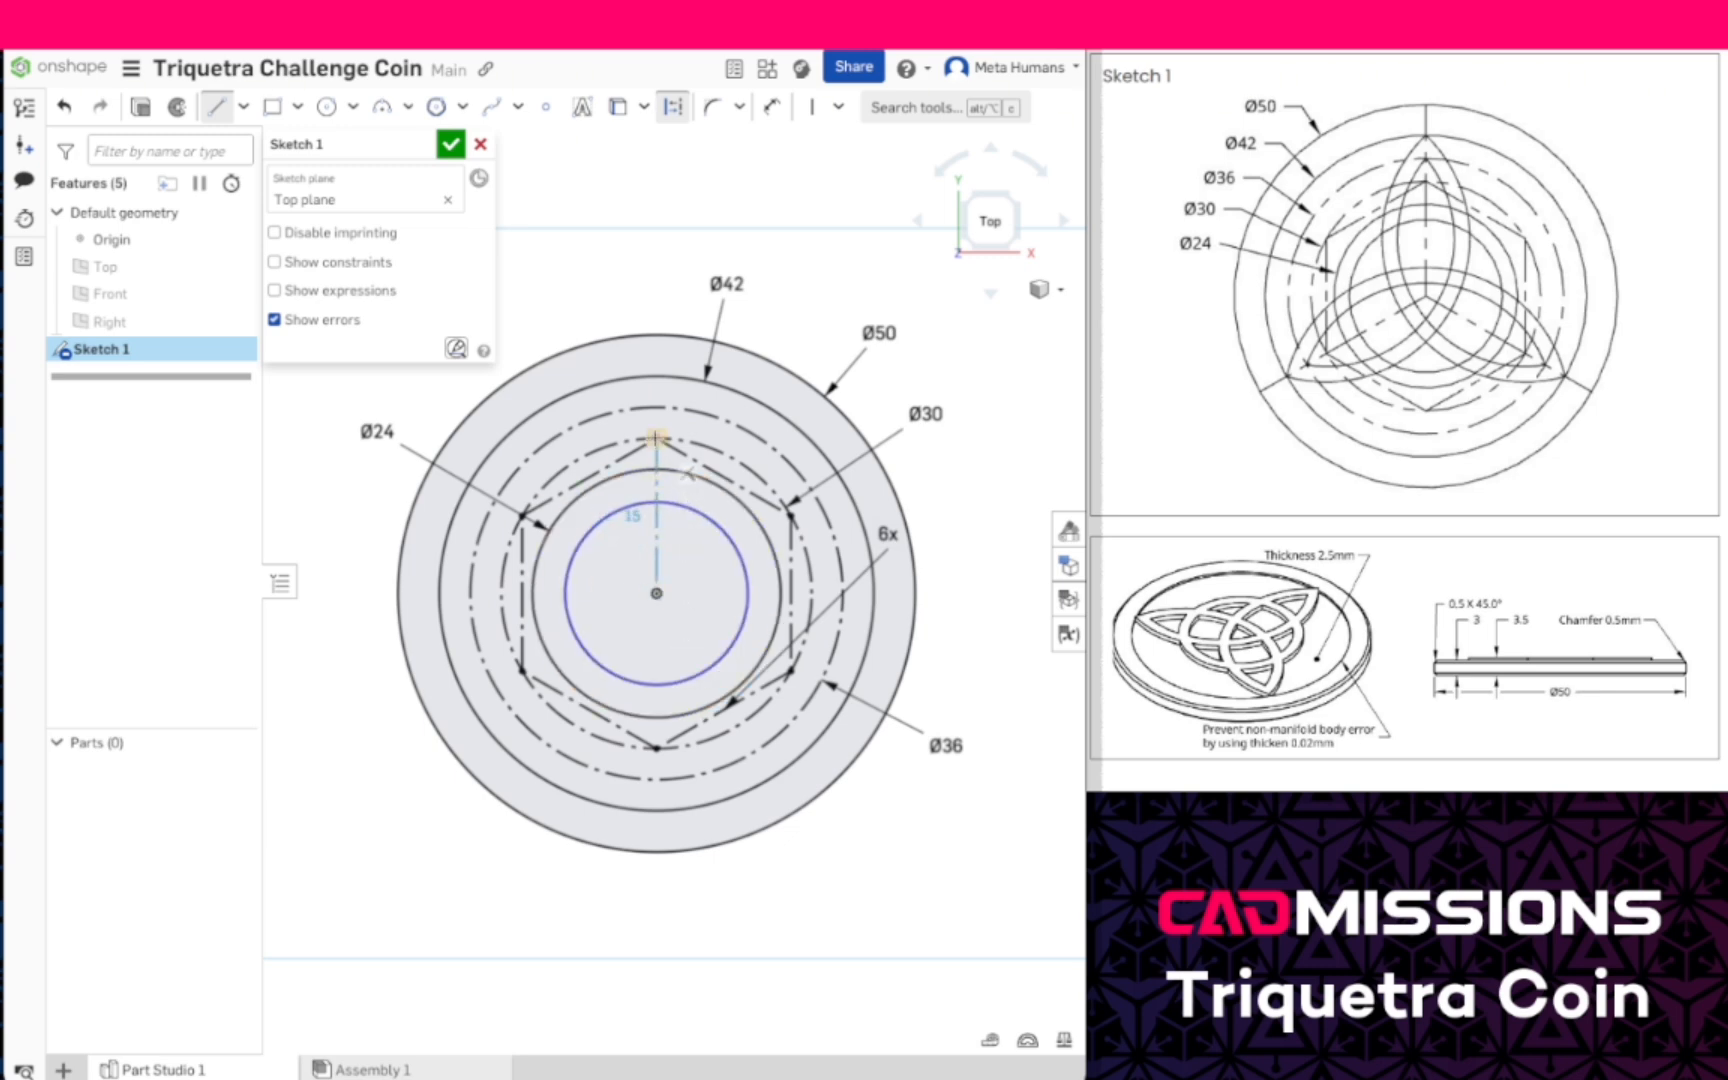
pyautogui.click(655, 336)
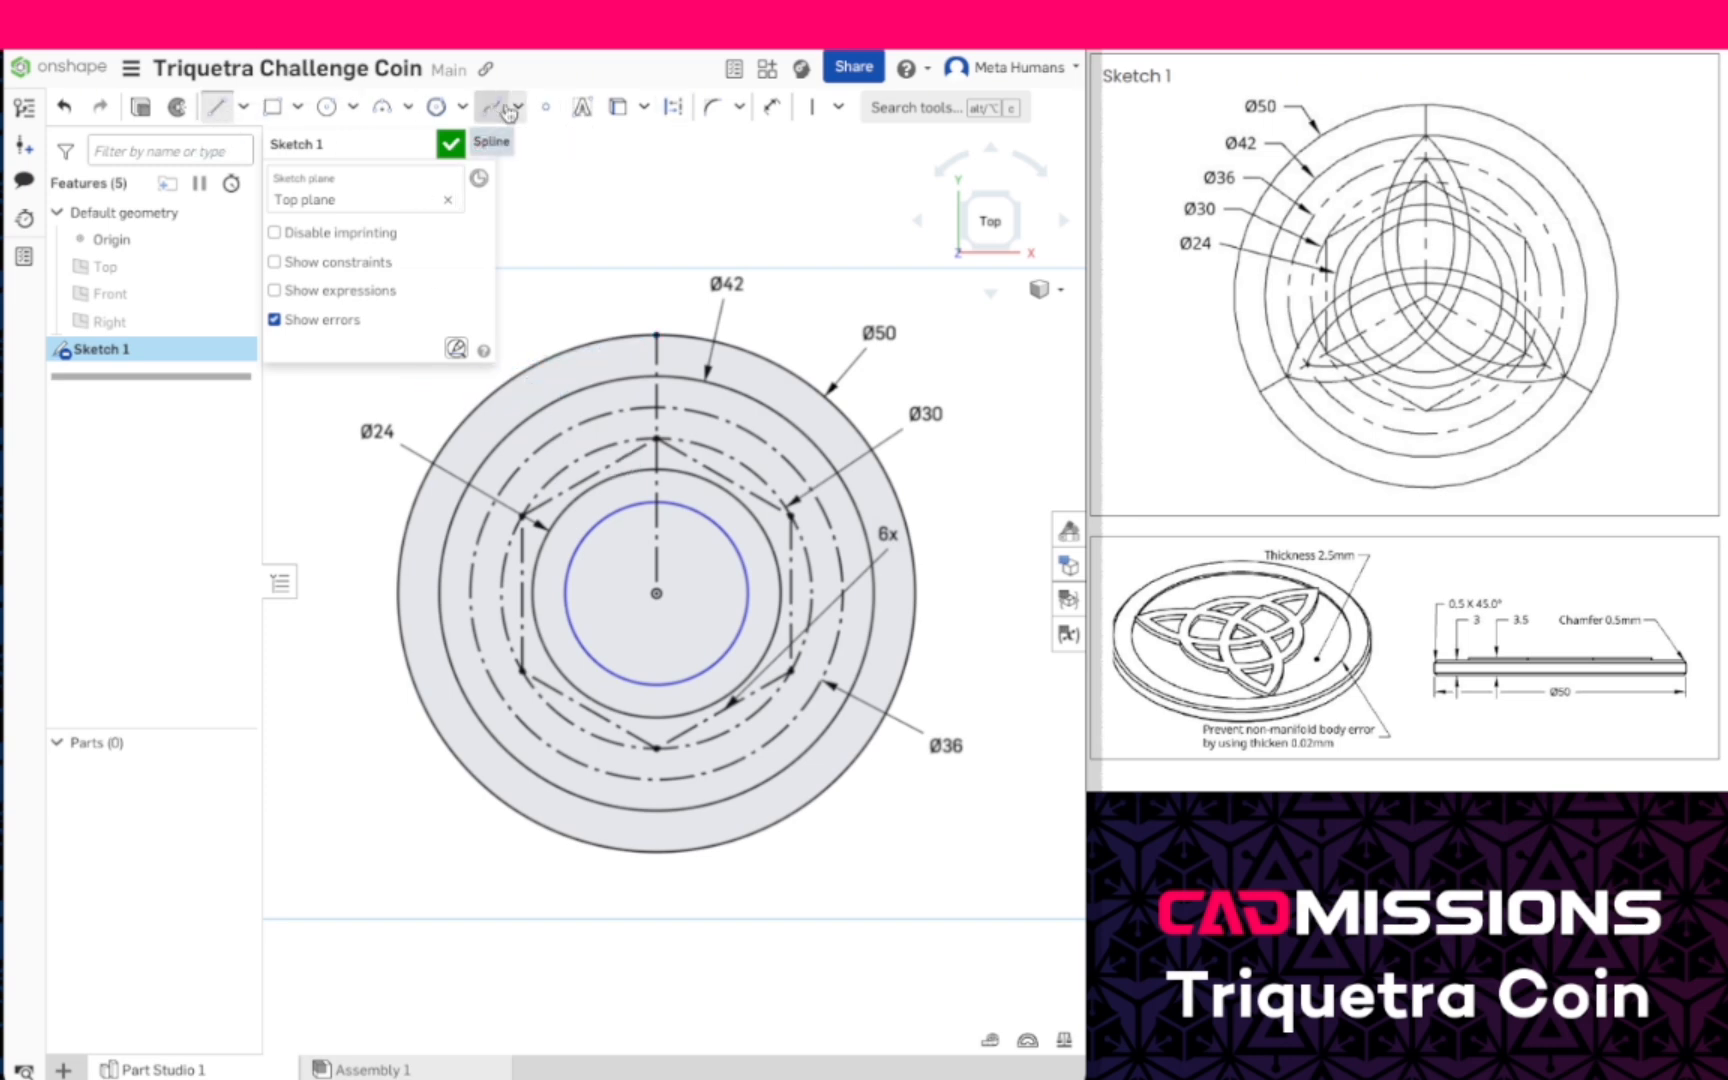
# - Draw two construction lines from the origin to the 50 mm circle, one toward the lower left and one toward the lower right
pyautogui.click(673, 107)
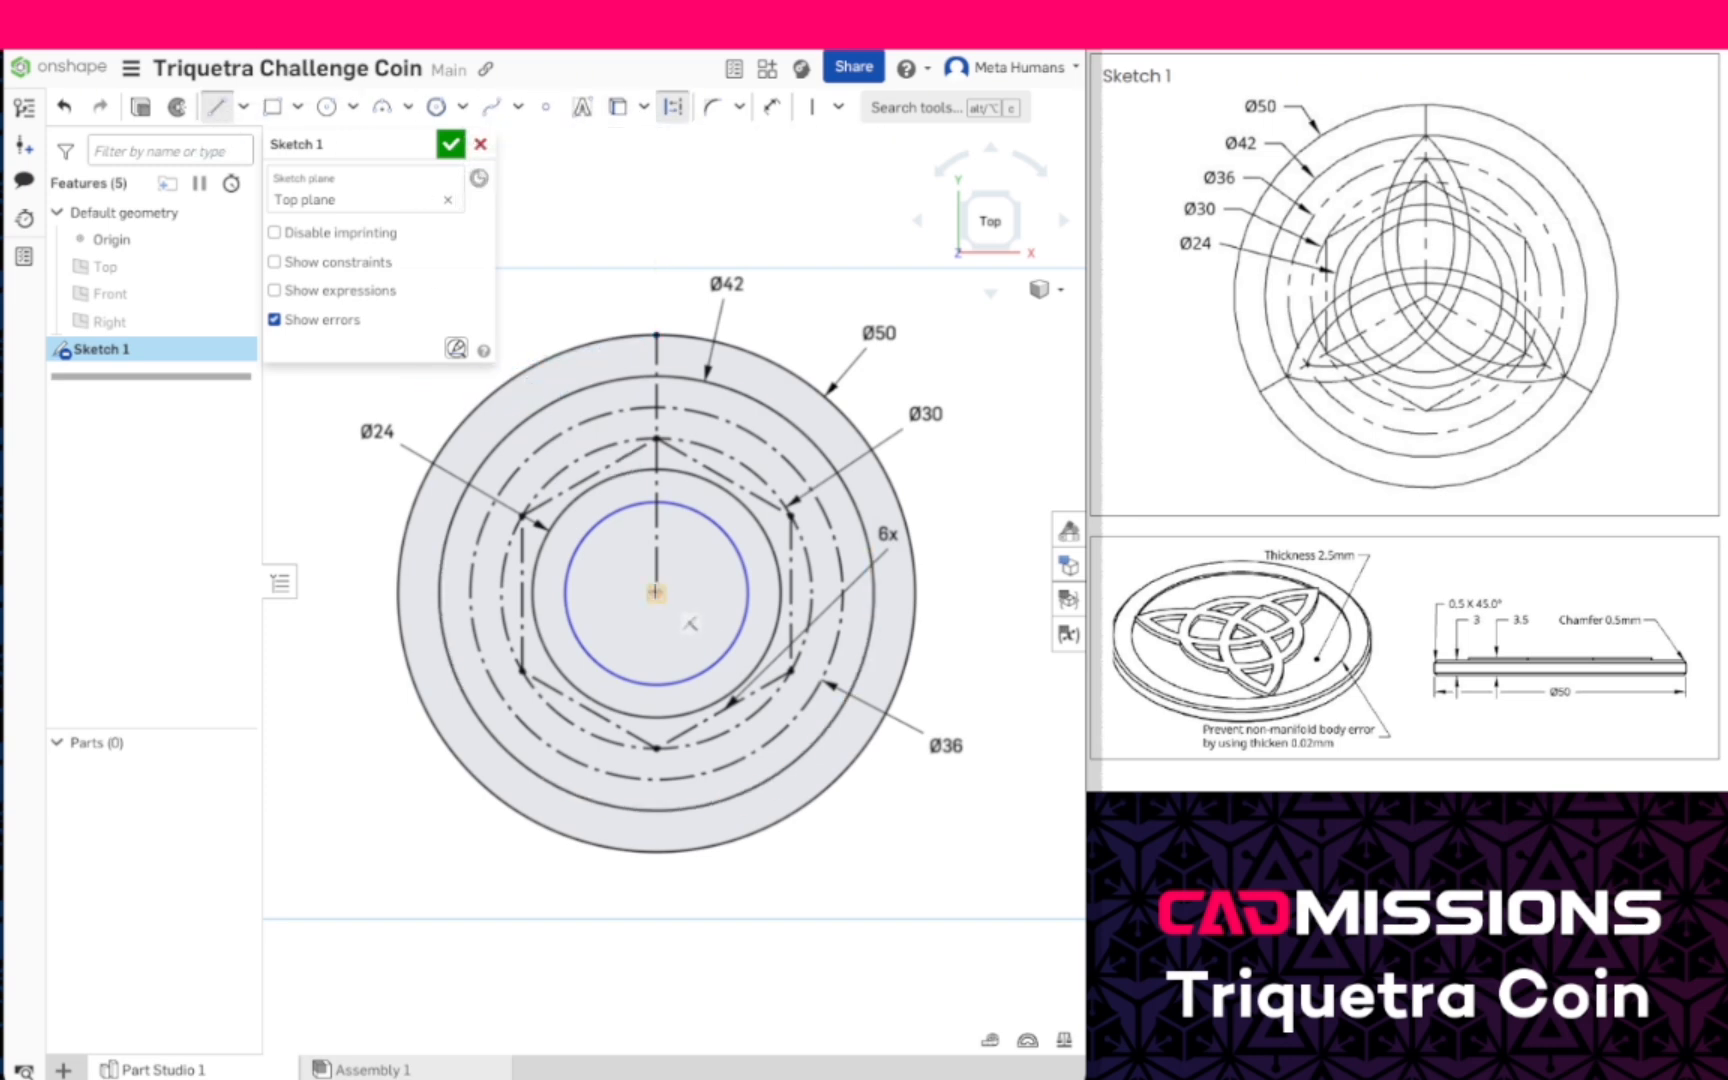
pyautogui.click(655, 592)
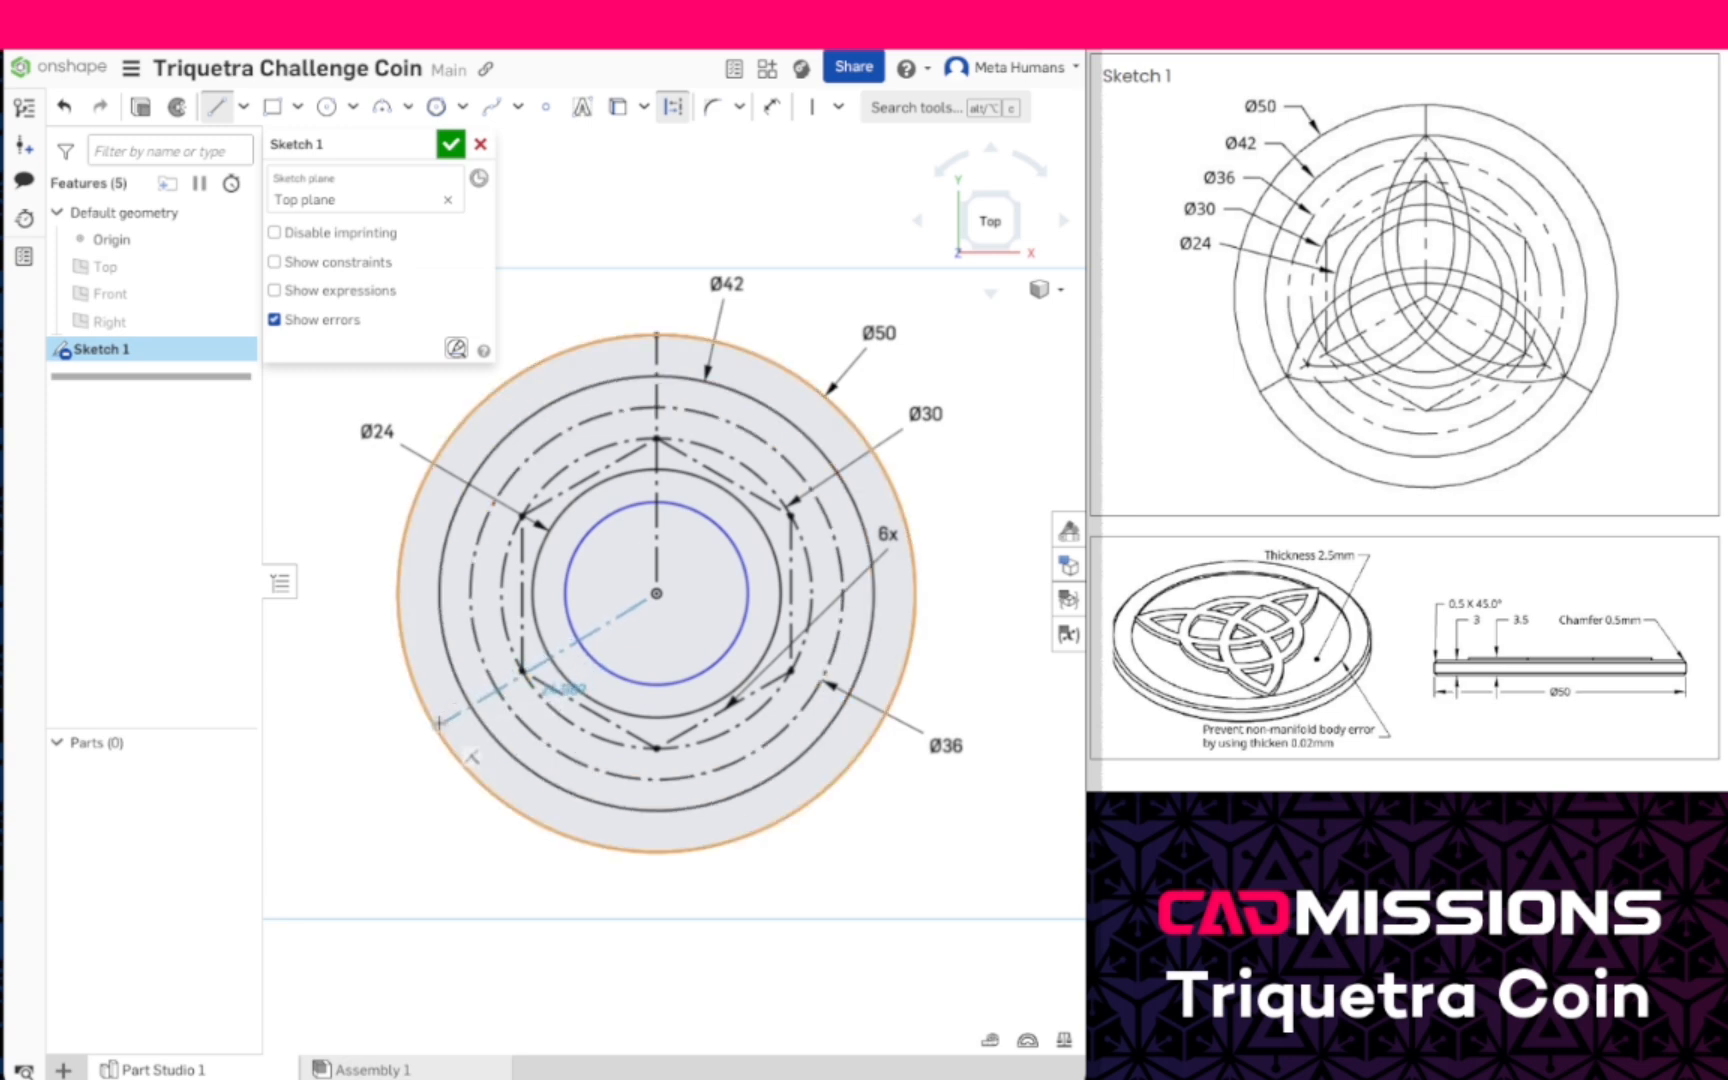
pyautogui.click(439, 727)
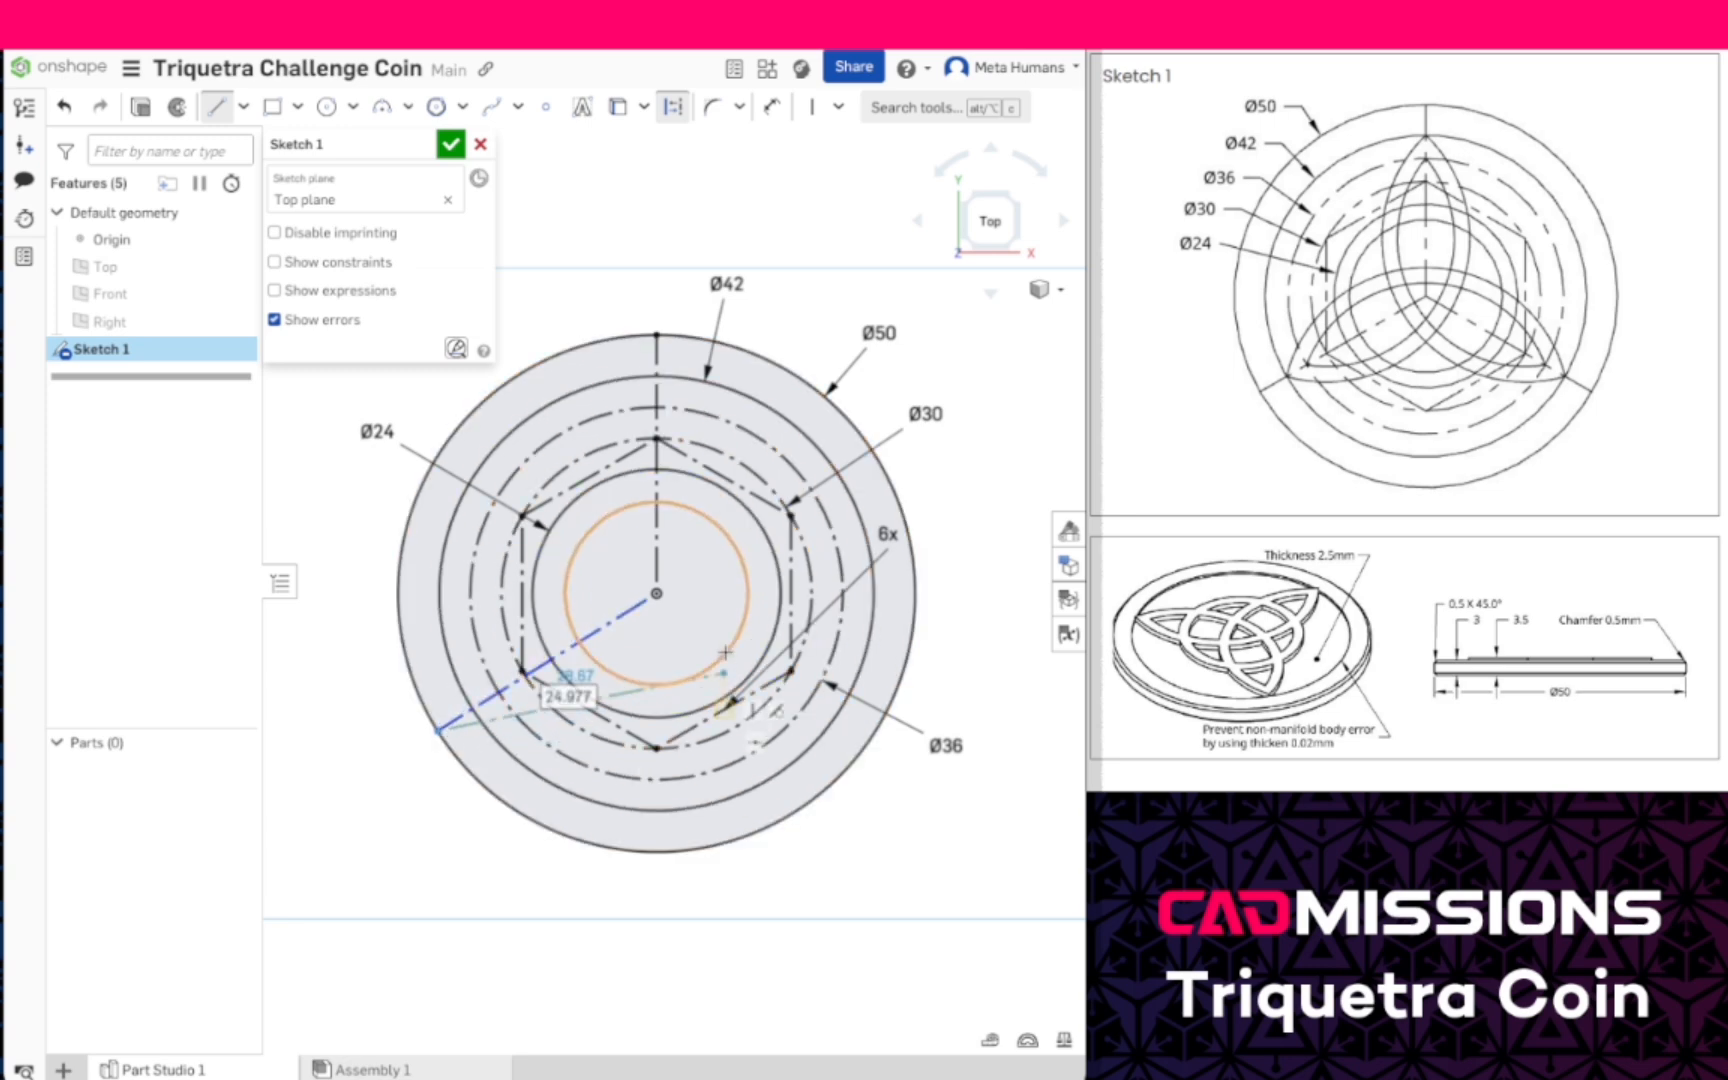
pyautogui.press('Escape')
pyautogui.click(664, 110)
pyautogui.click(215, 107)
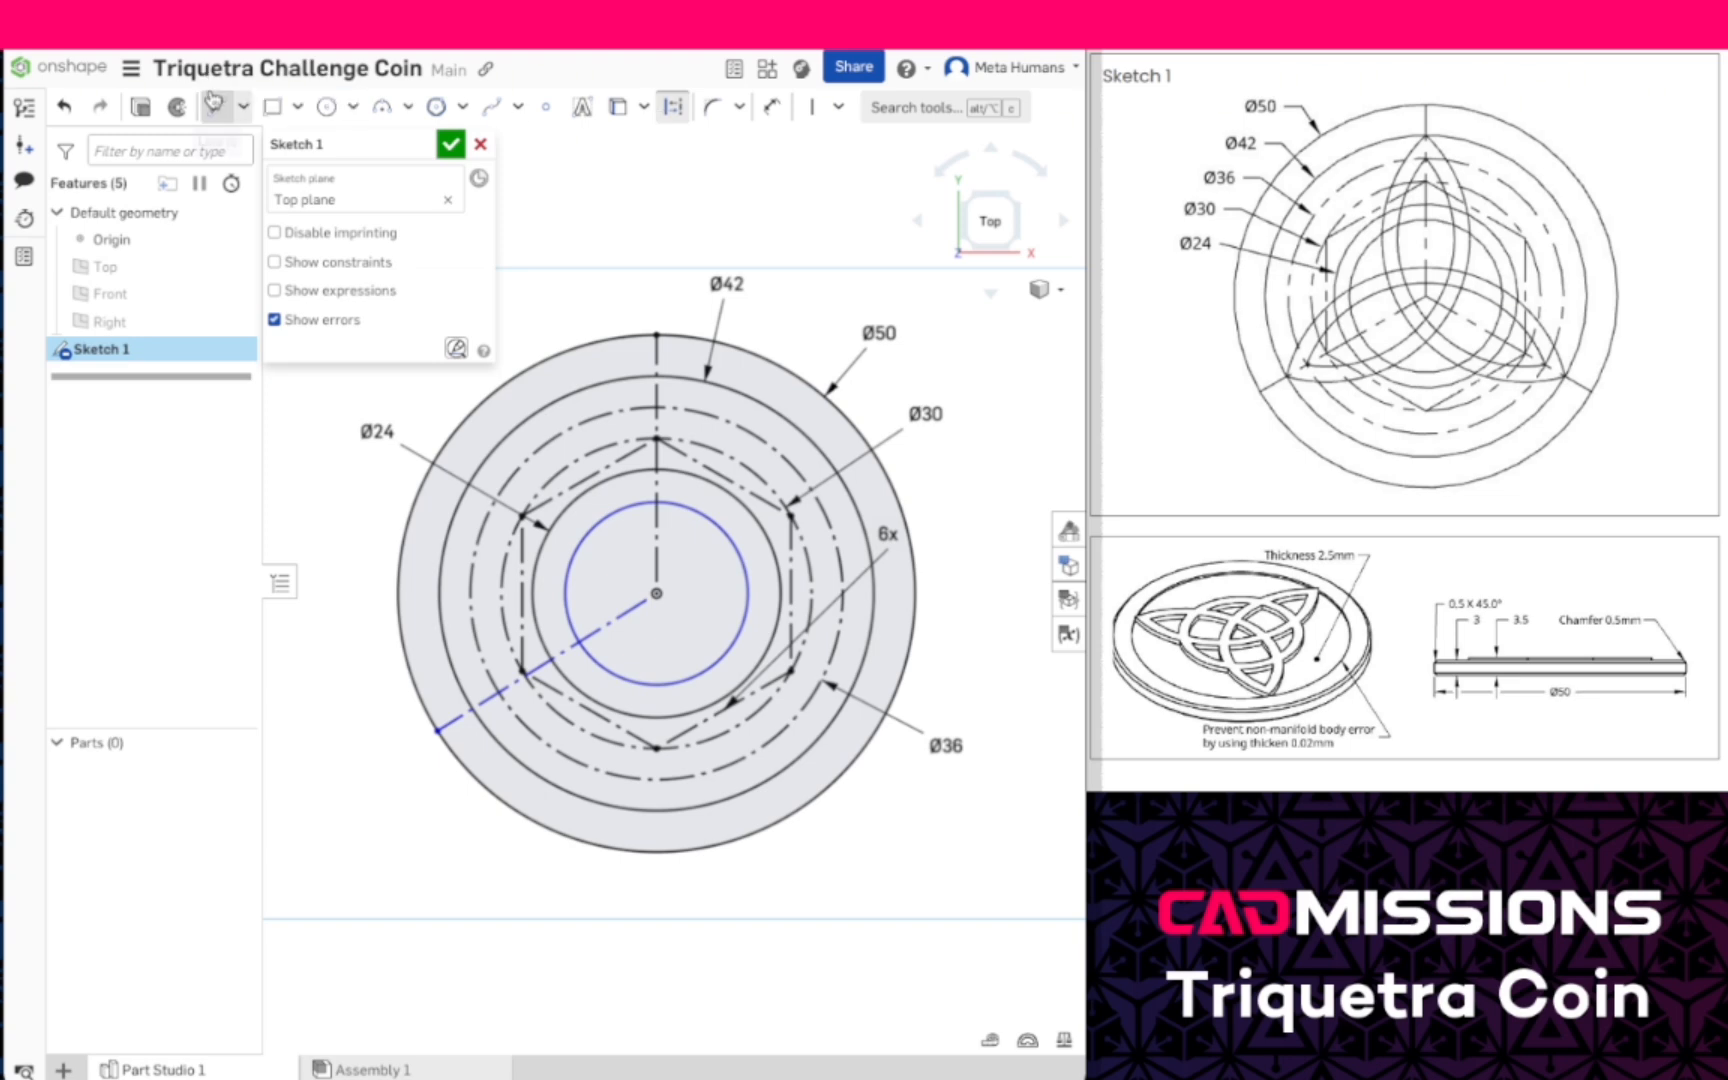
pyautogui.click(656, 594)
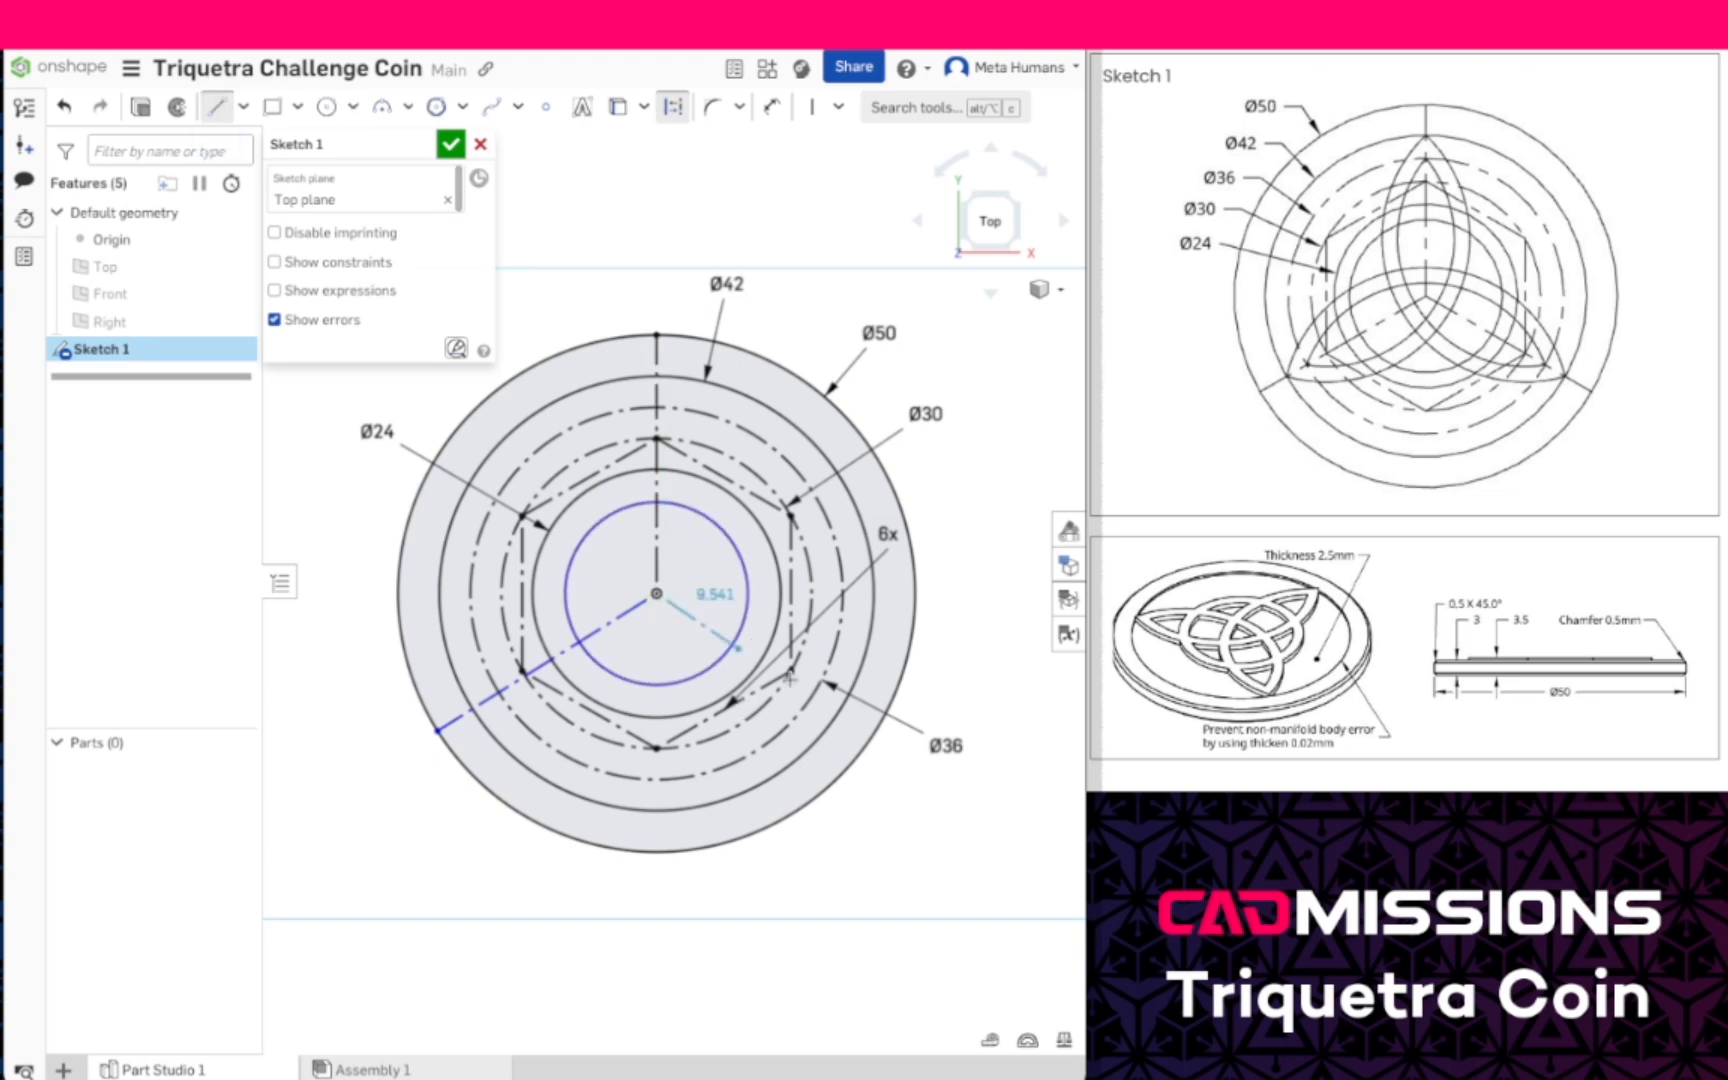
pyautogui.click(866, 748)
pyautogui.press('Escape')
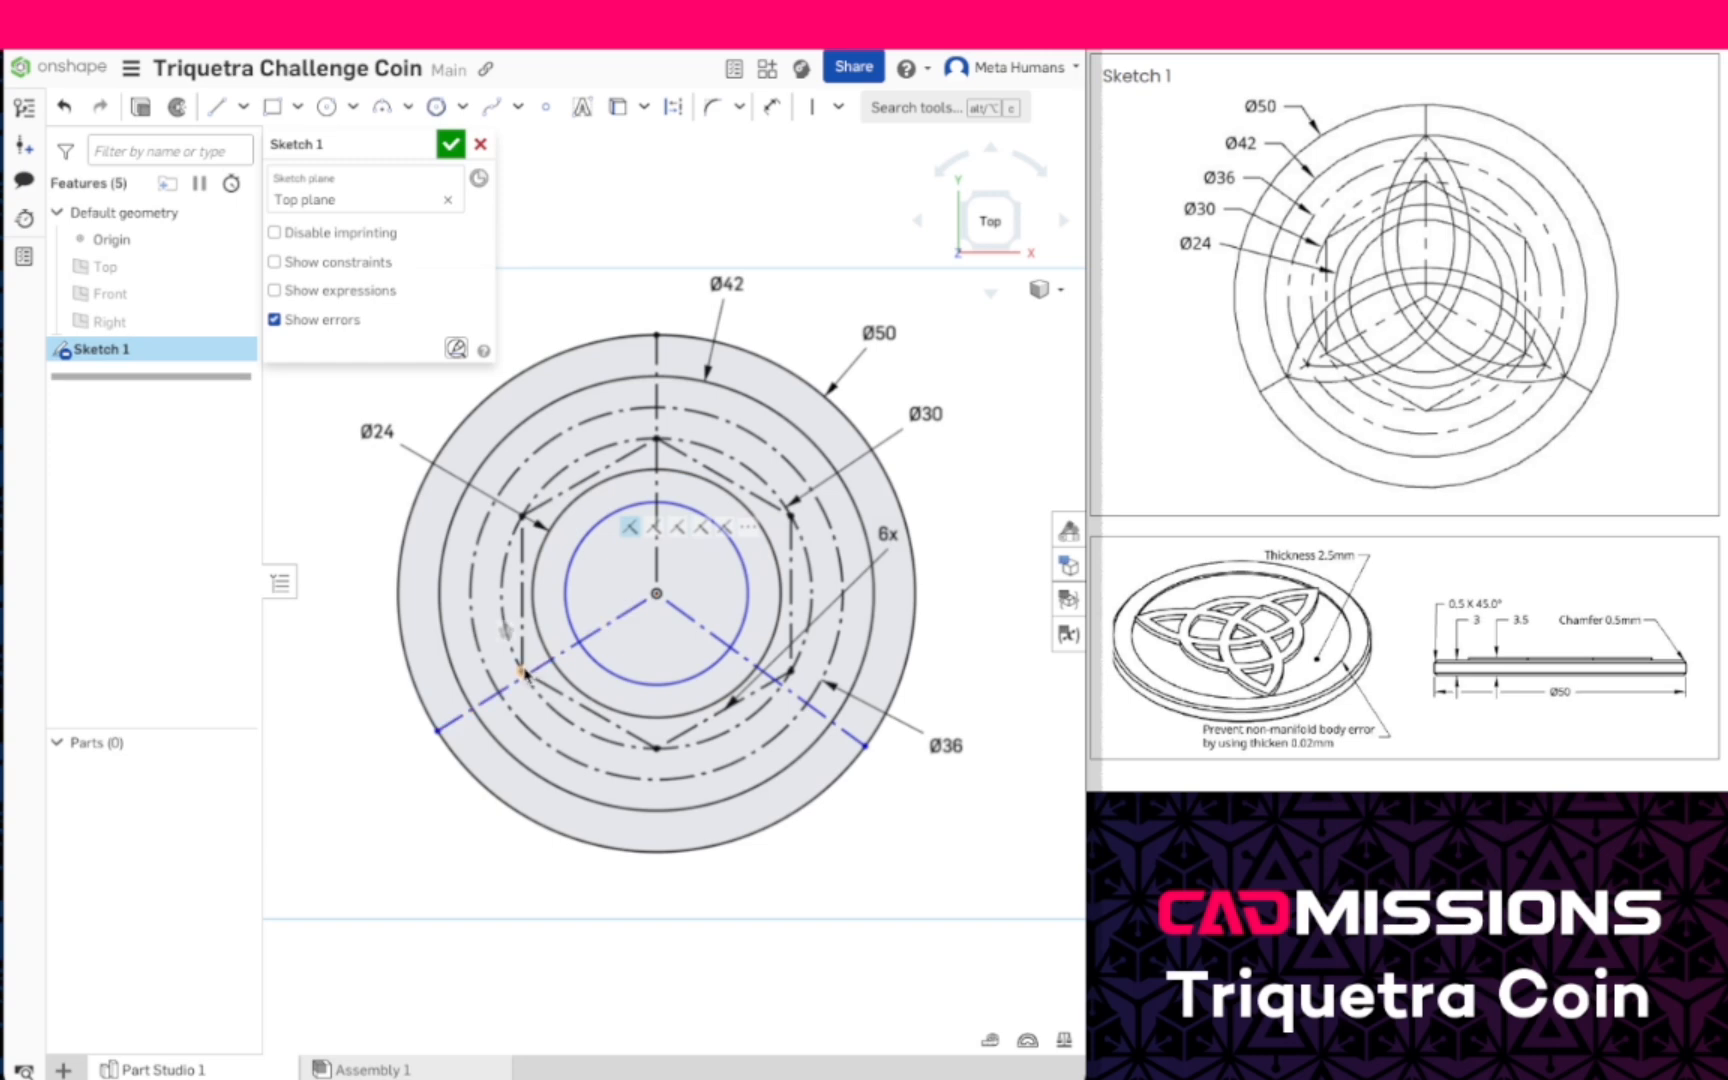
# - Make the two slanted construction lines coincident with the hexagon's lower-left and lower-right vertices
pyautogui.click(838, 107)
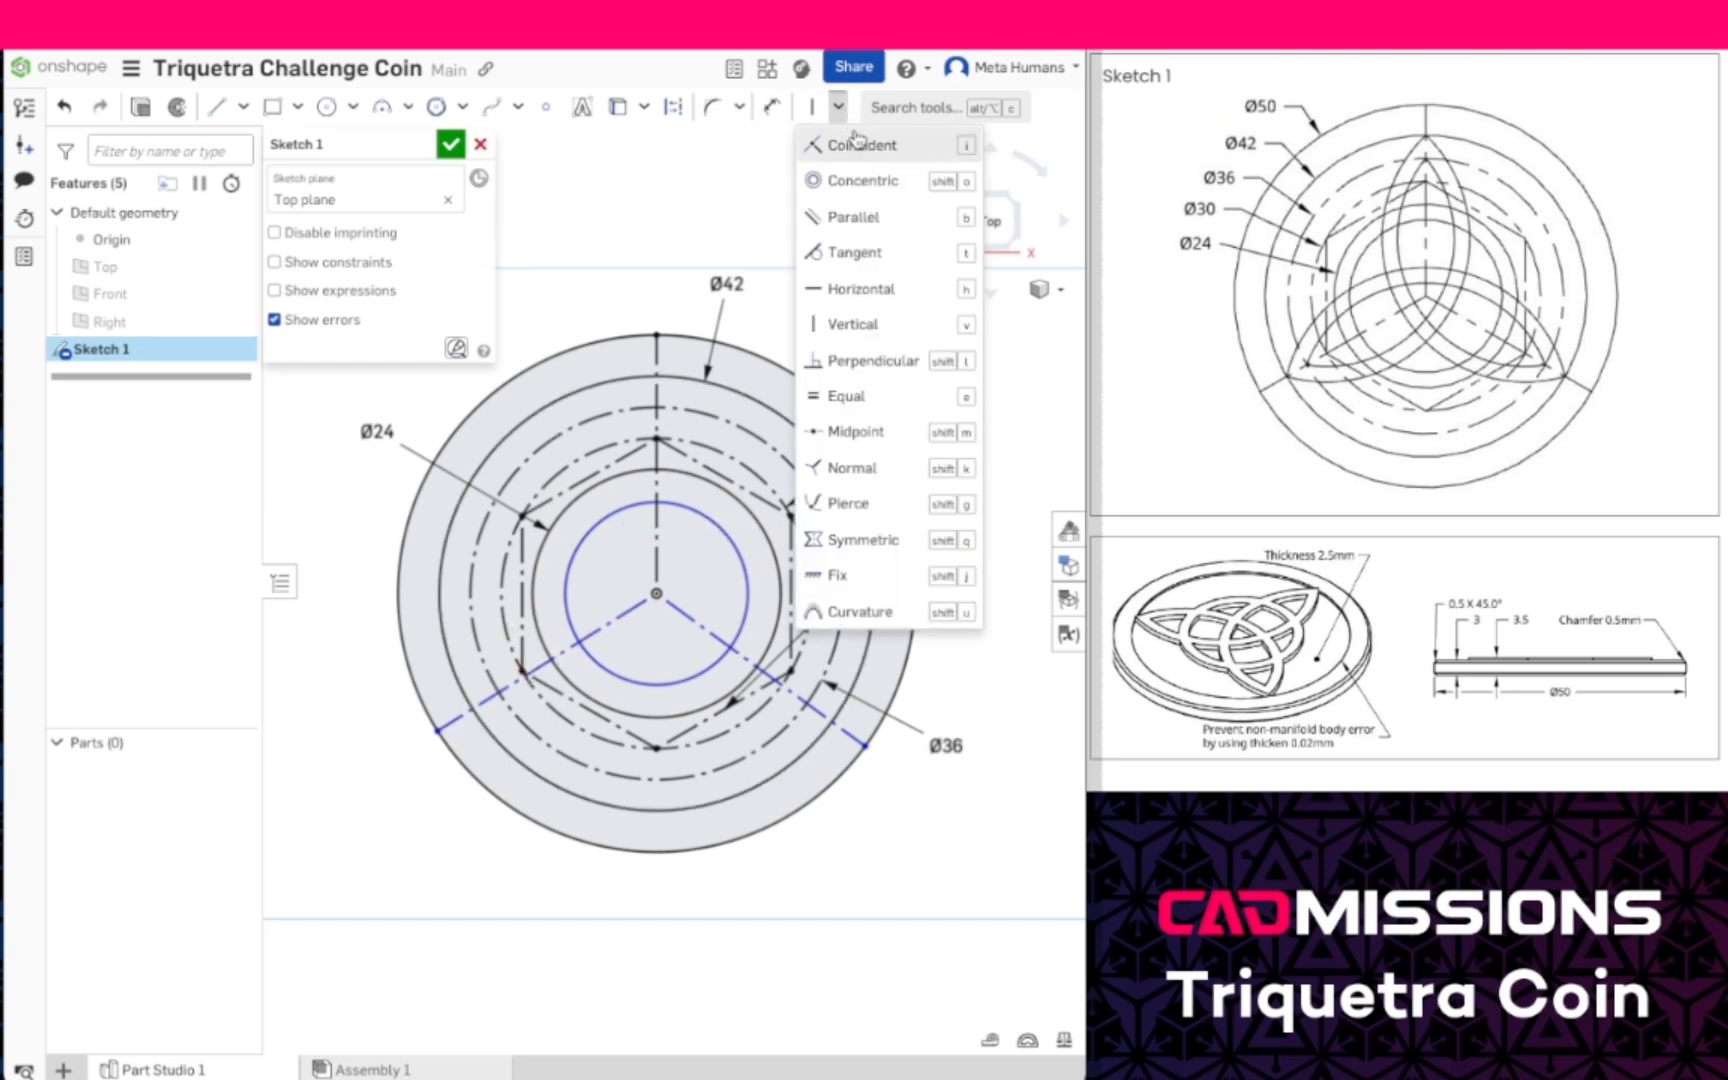
pyautogui.click(855, 142)
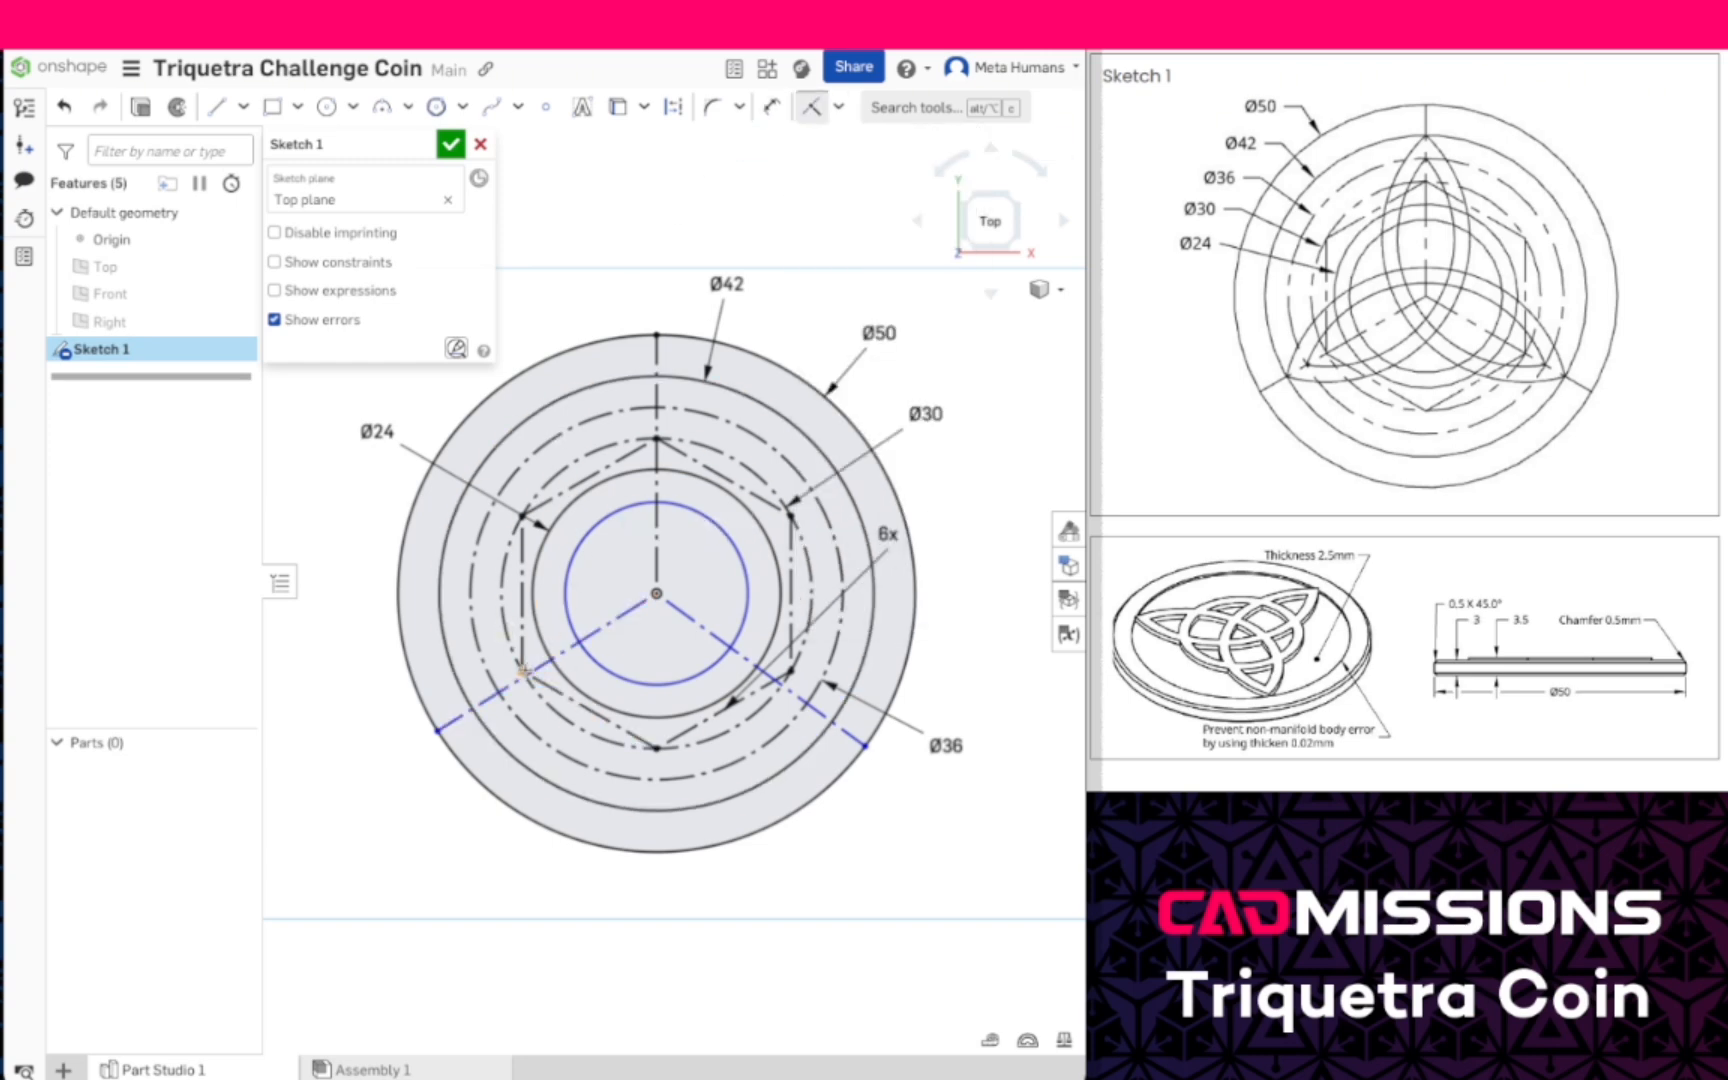
pyautogui.click(522, 670)
pyautogui.click(538, 662)
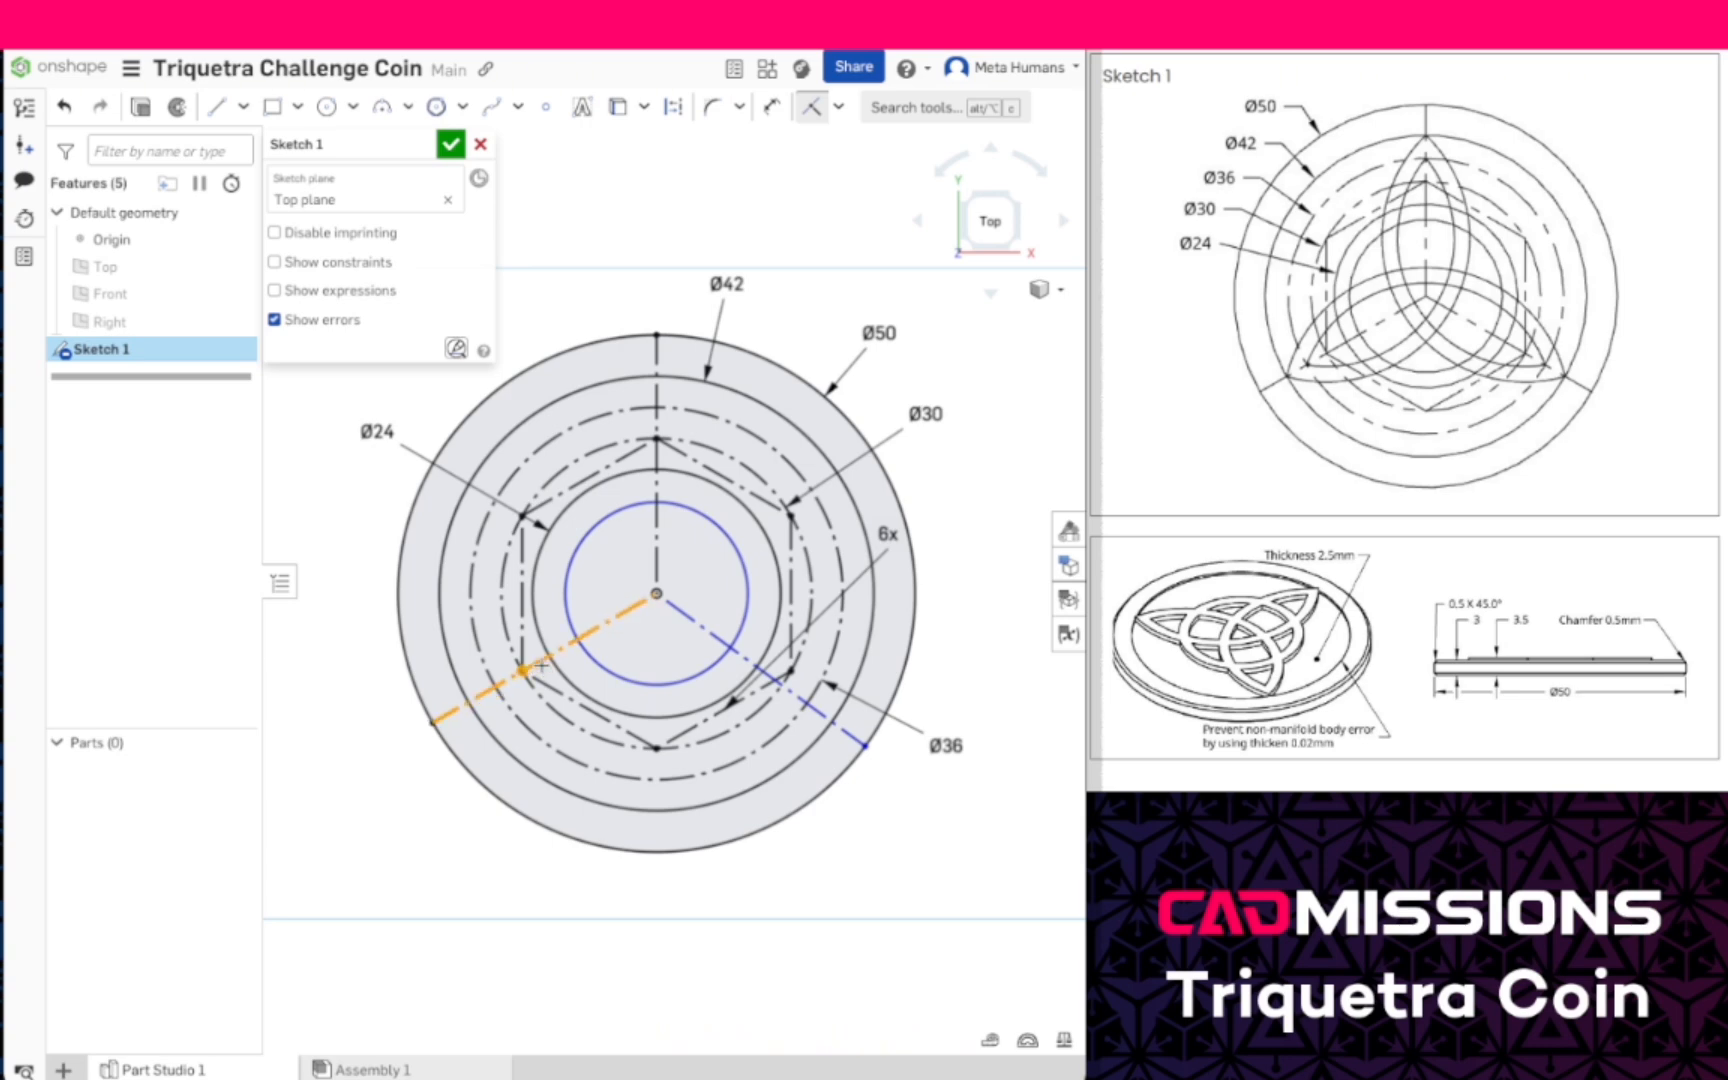
pyautogui.click(793, 699)
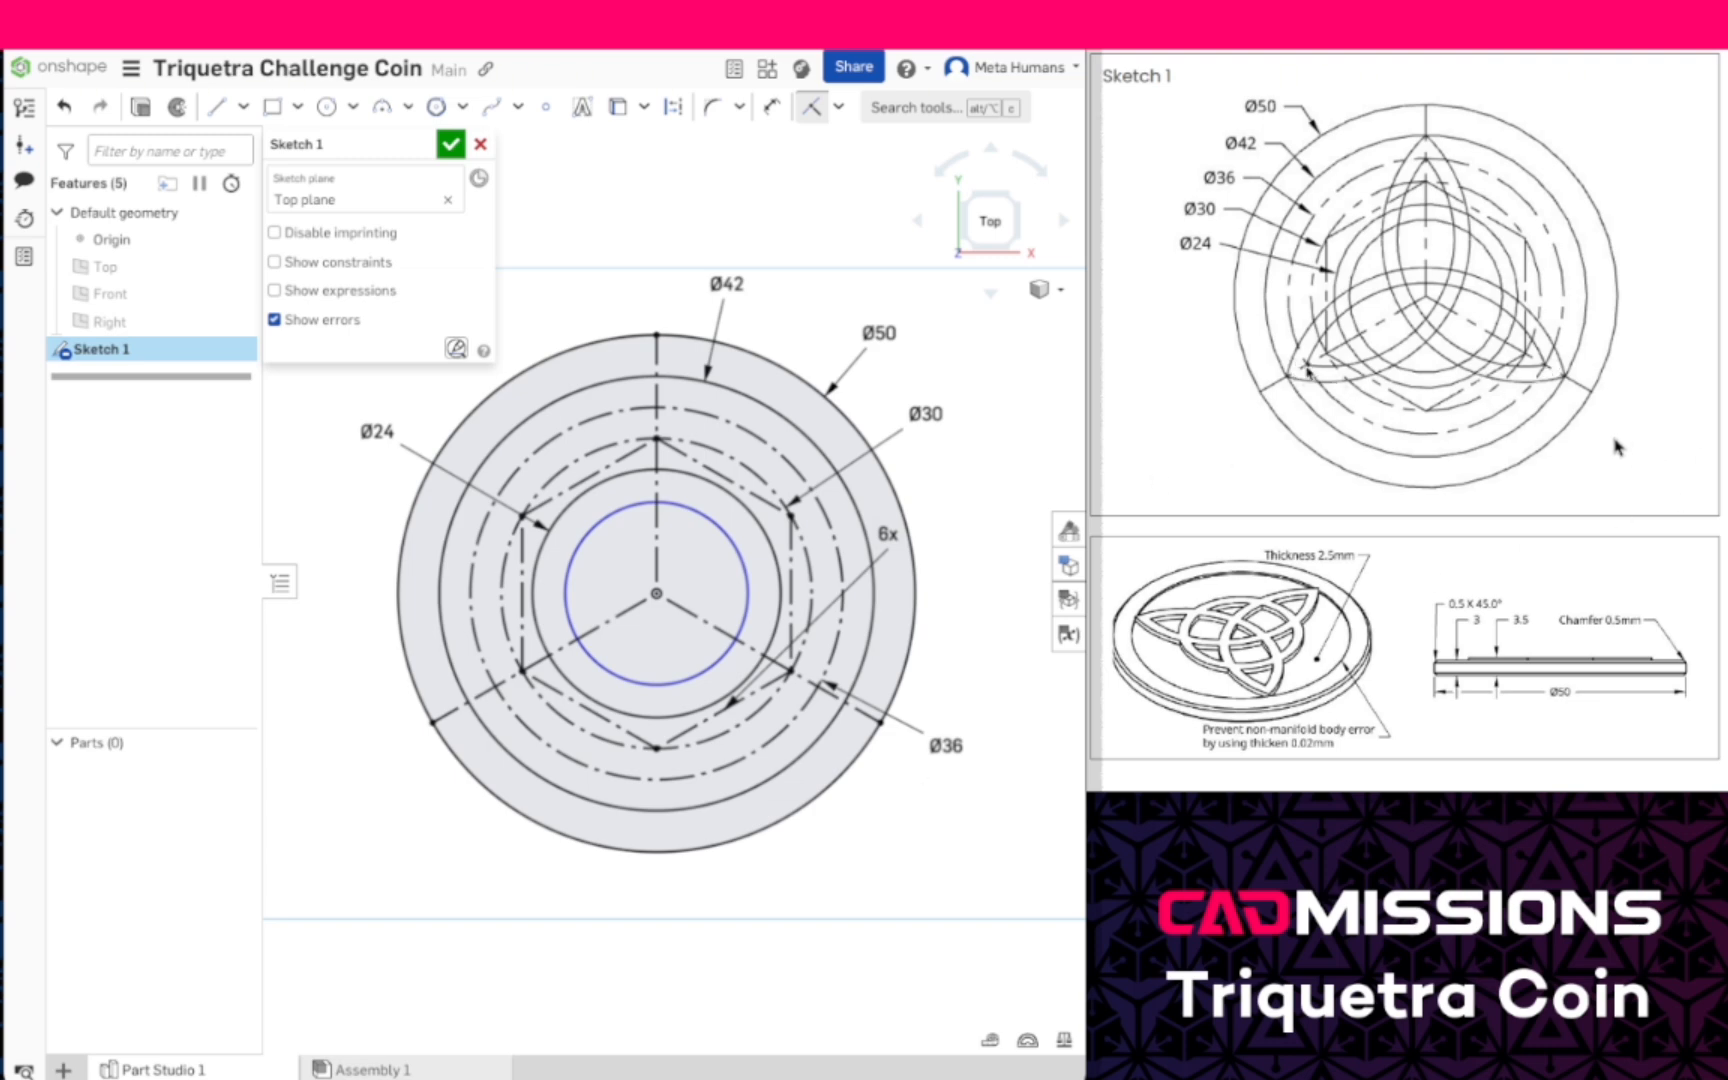
# - Place sketch points where the three radial construction lines cross the 42 mm and 36 mm circles
pyautogui.click(545, 107)
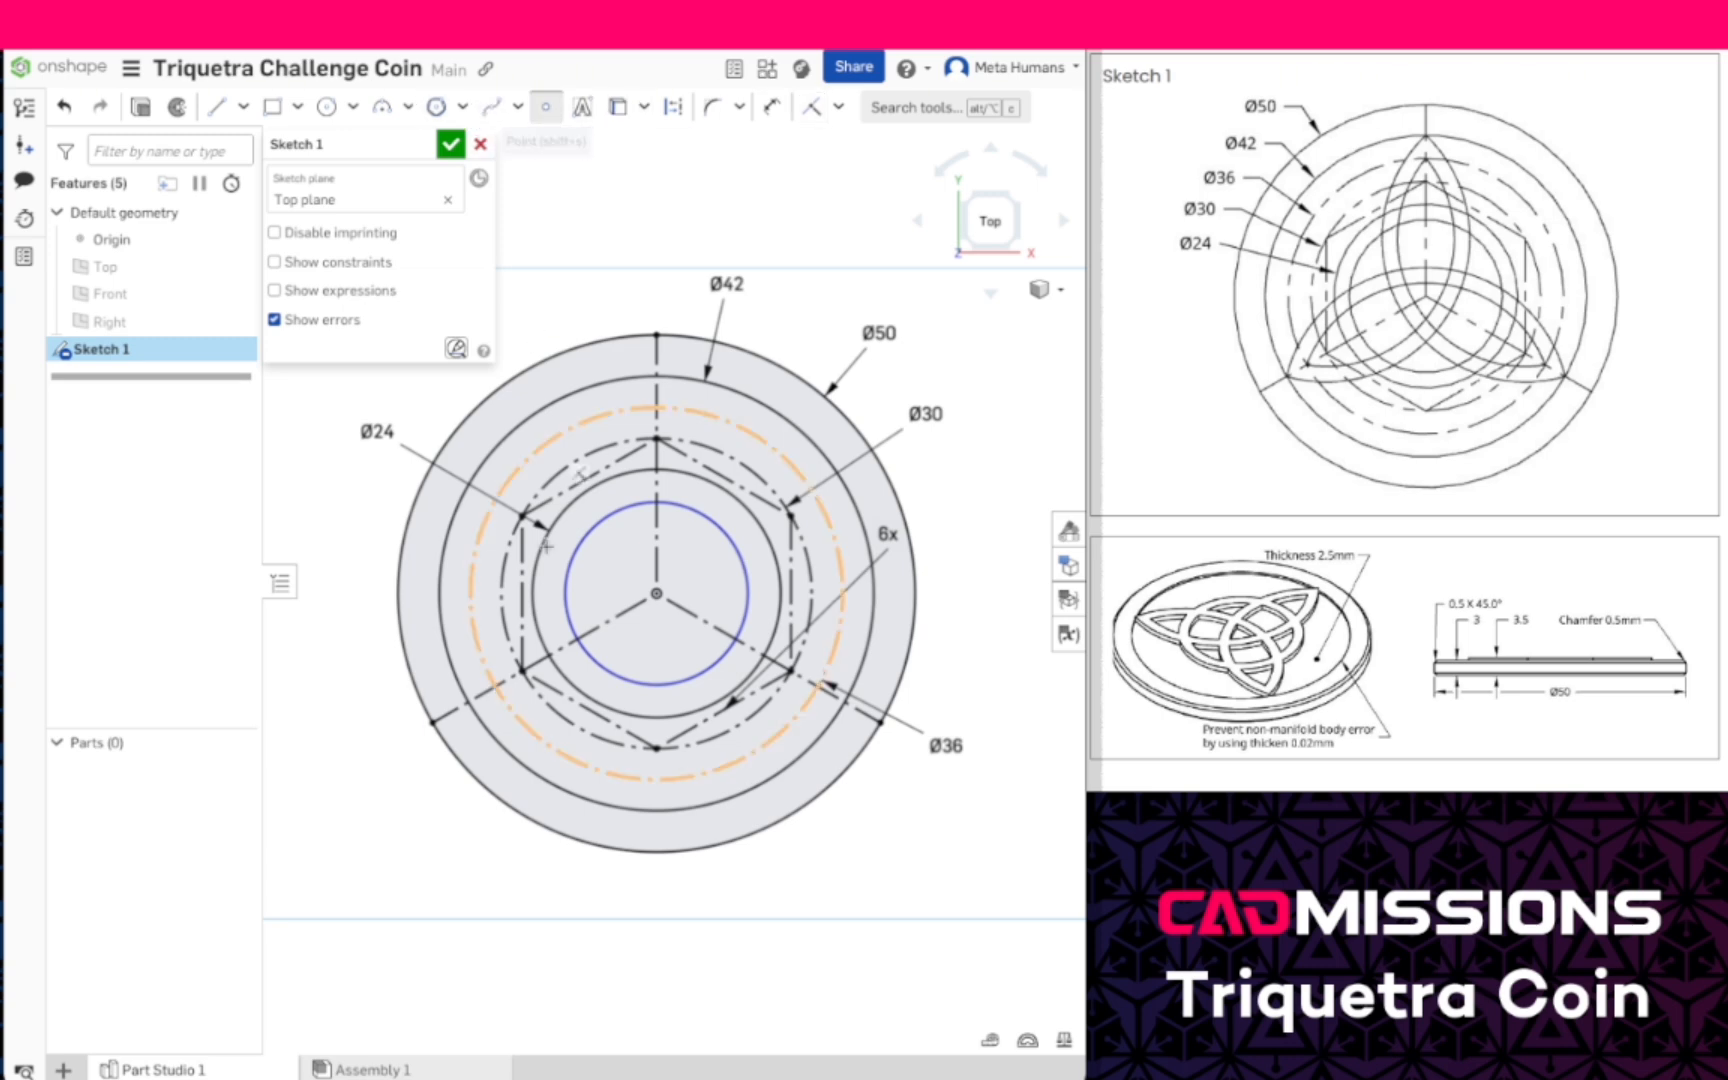
pyautogui.click(467, 705)
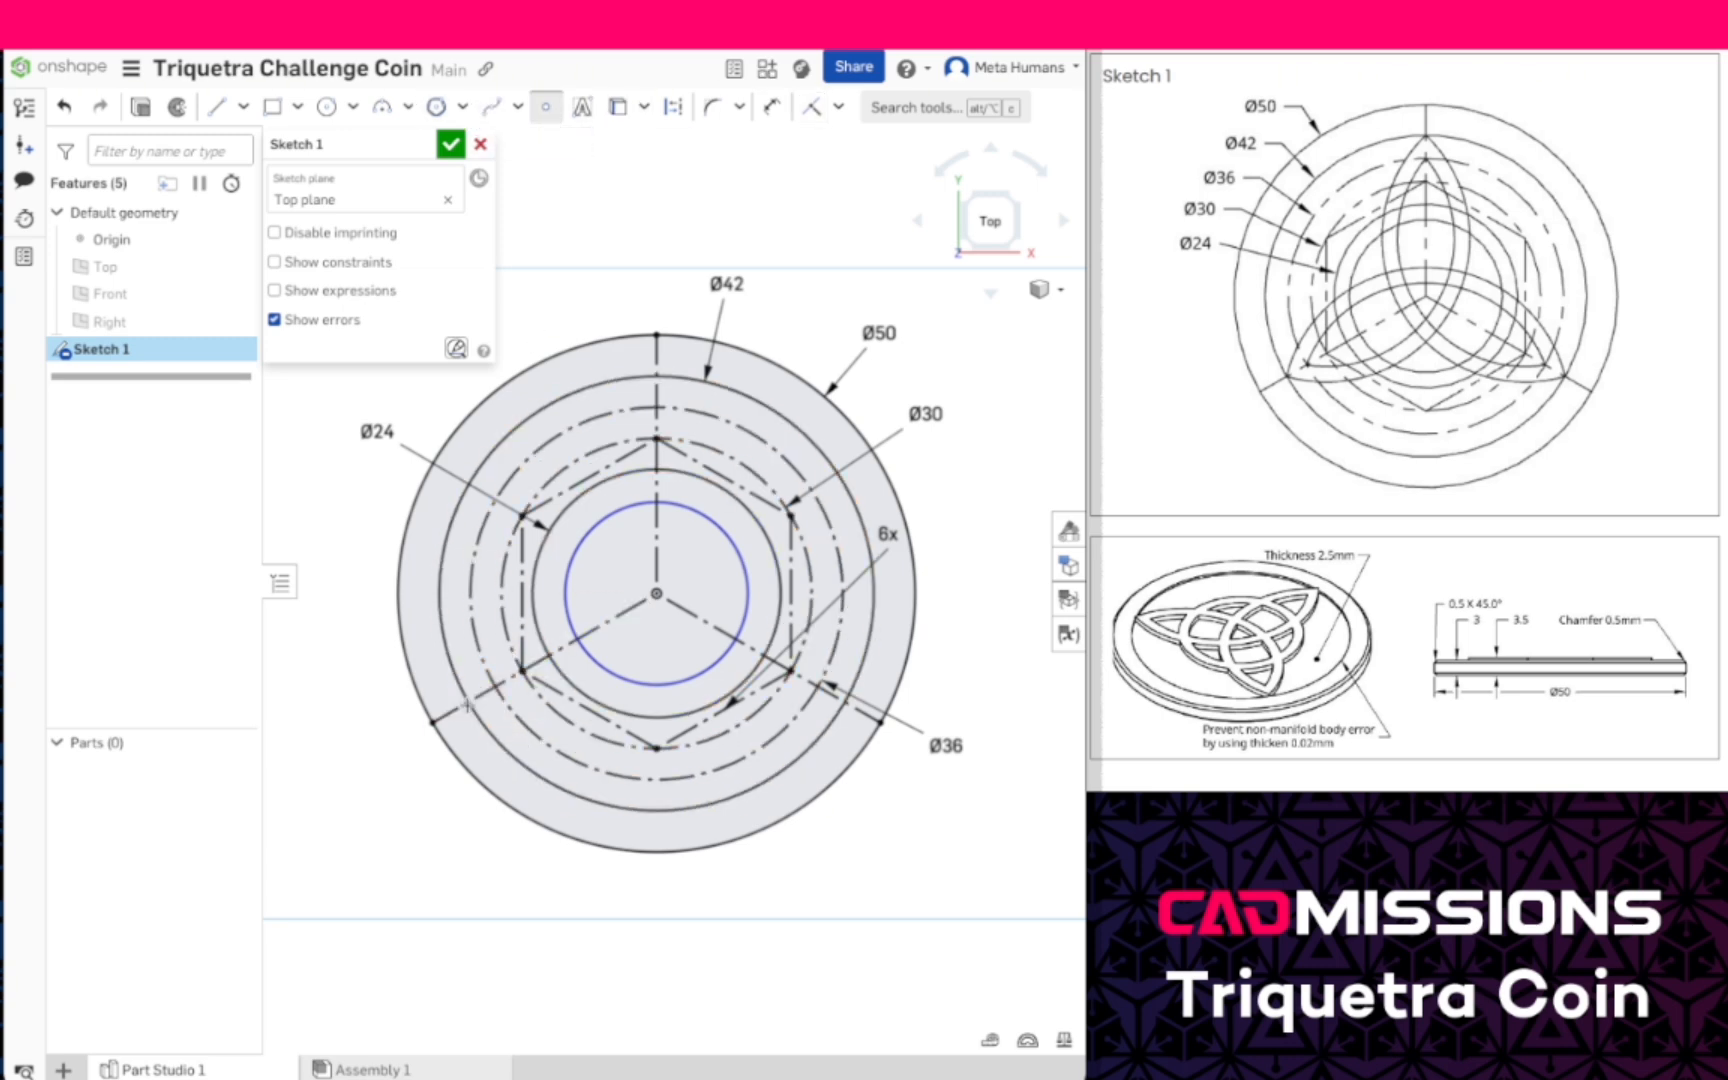
pyautogui.click(495, 688)
pyautogui.click(657, 377)
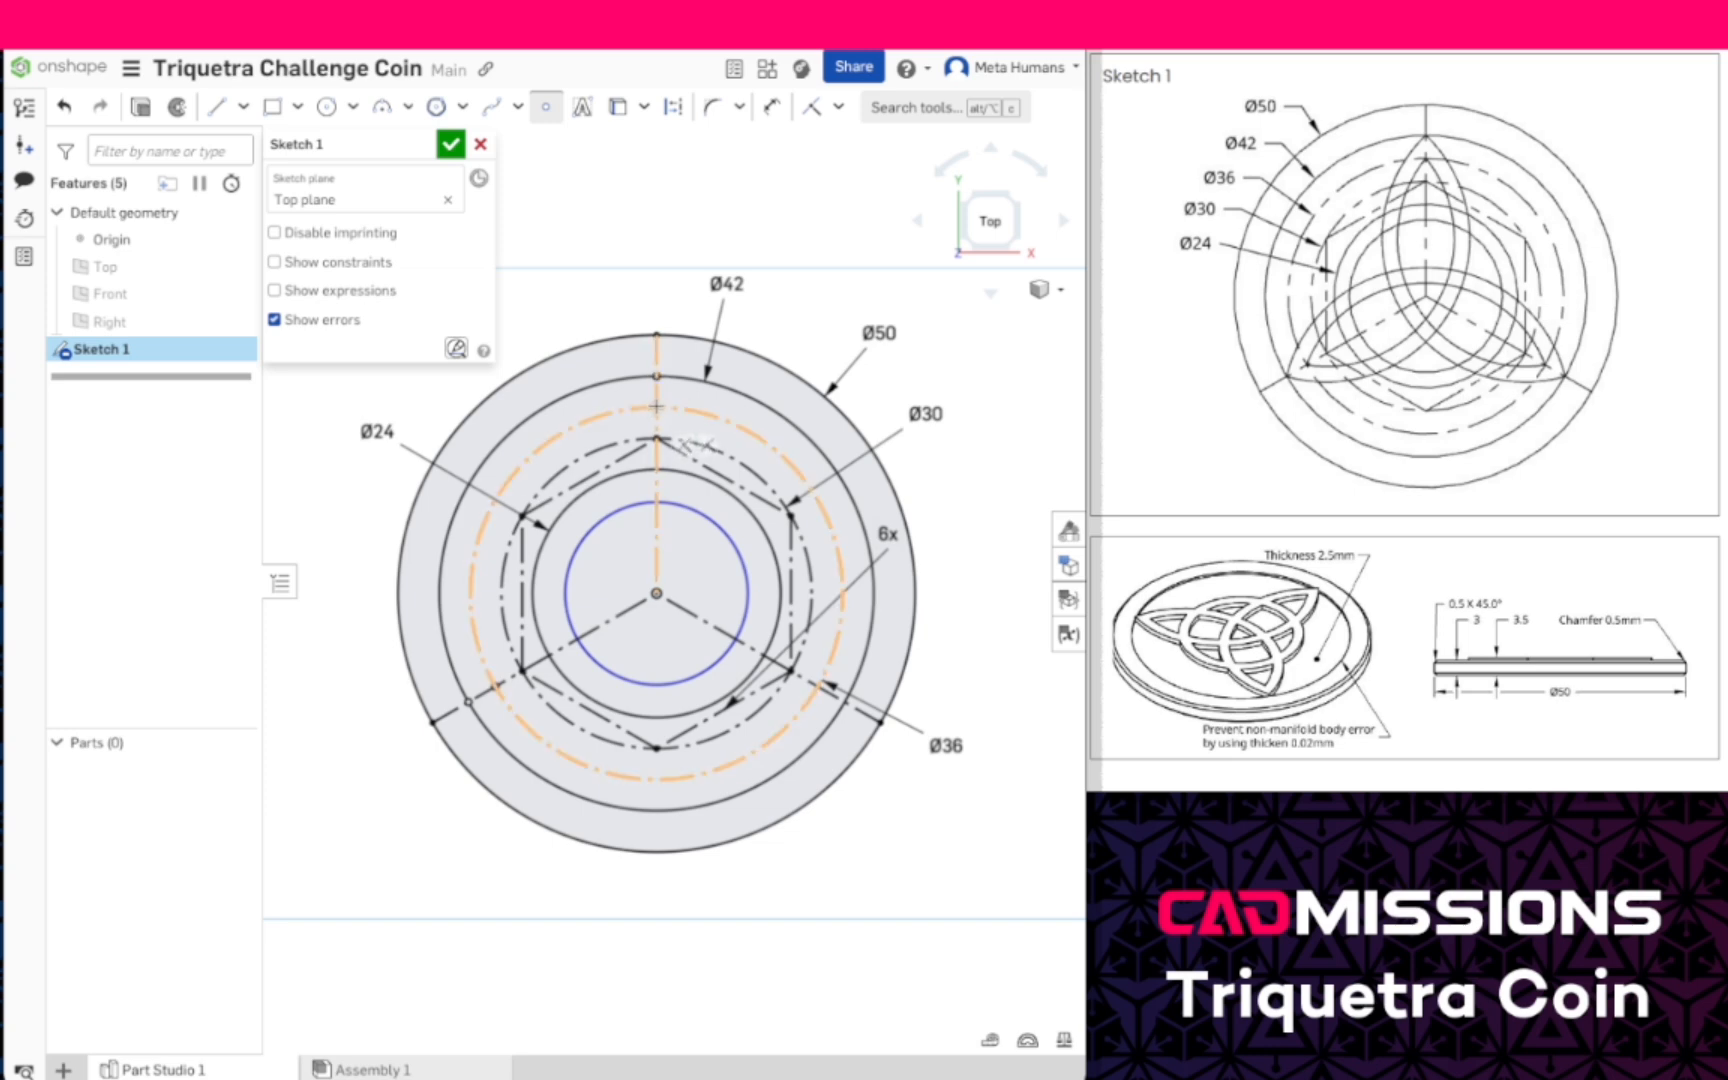
pyautogui.click(656, 407)
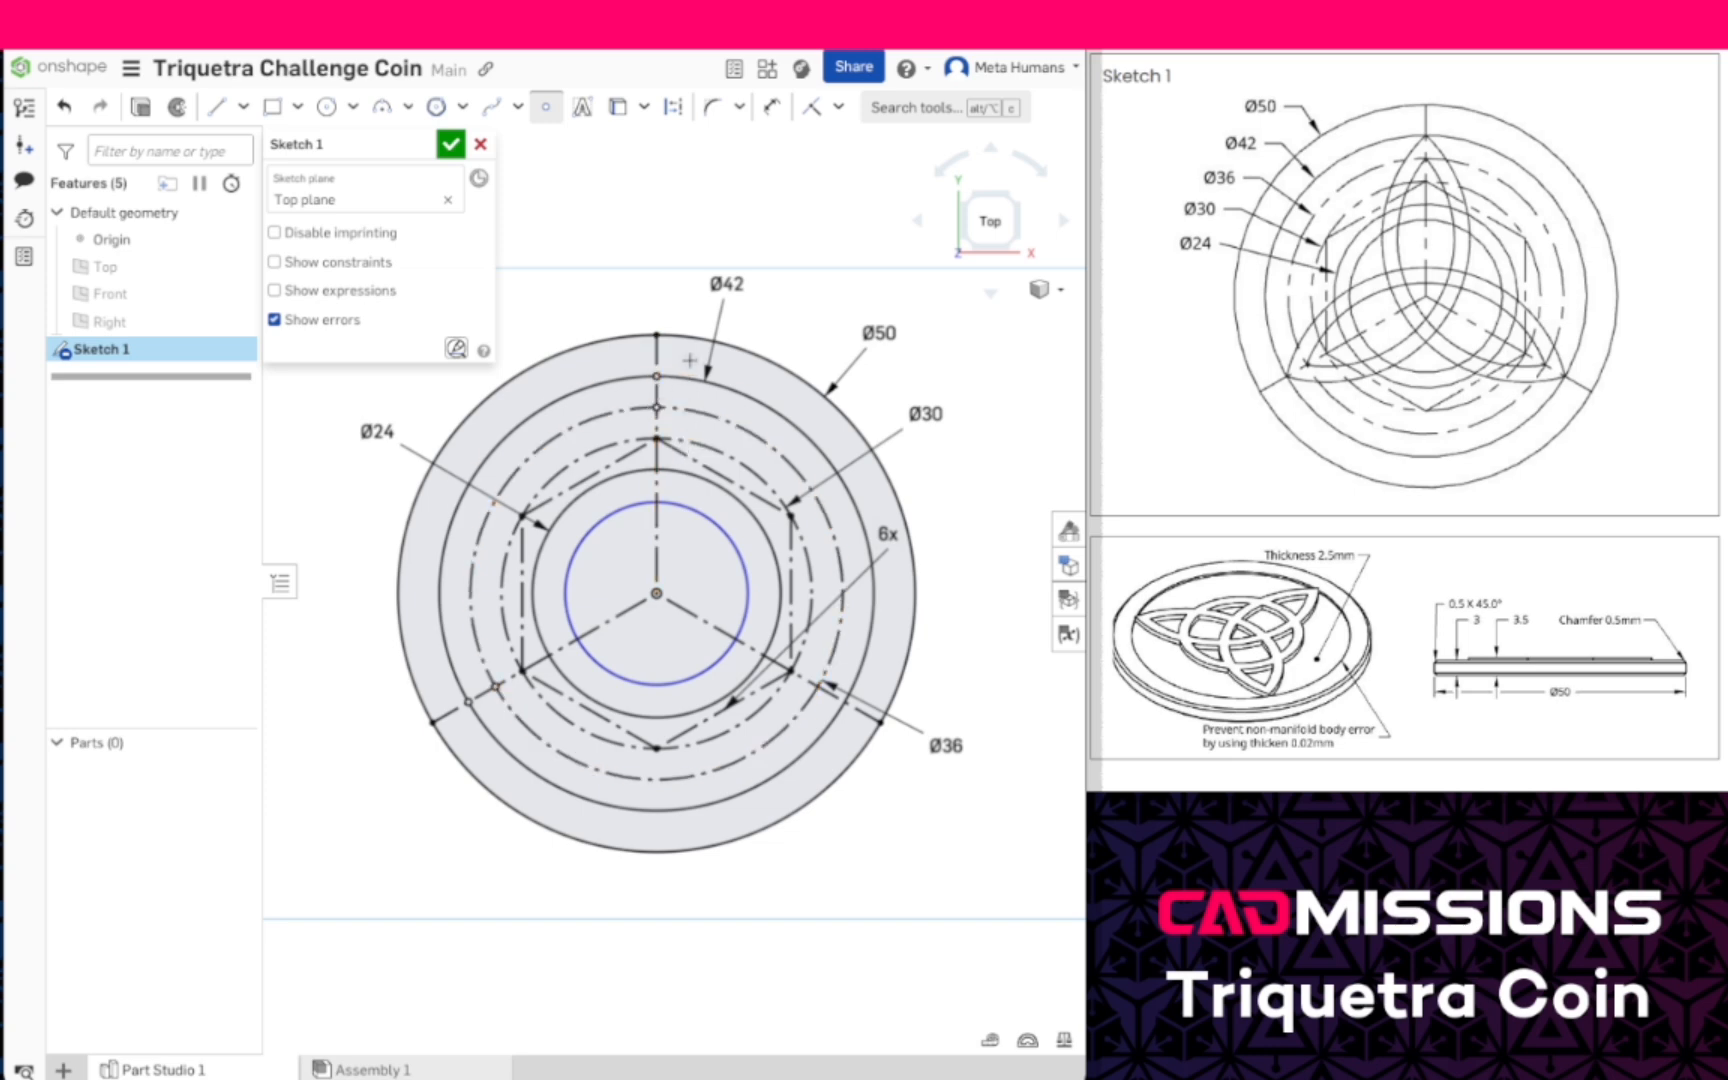
pyautogui.click(845, 703)
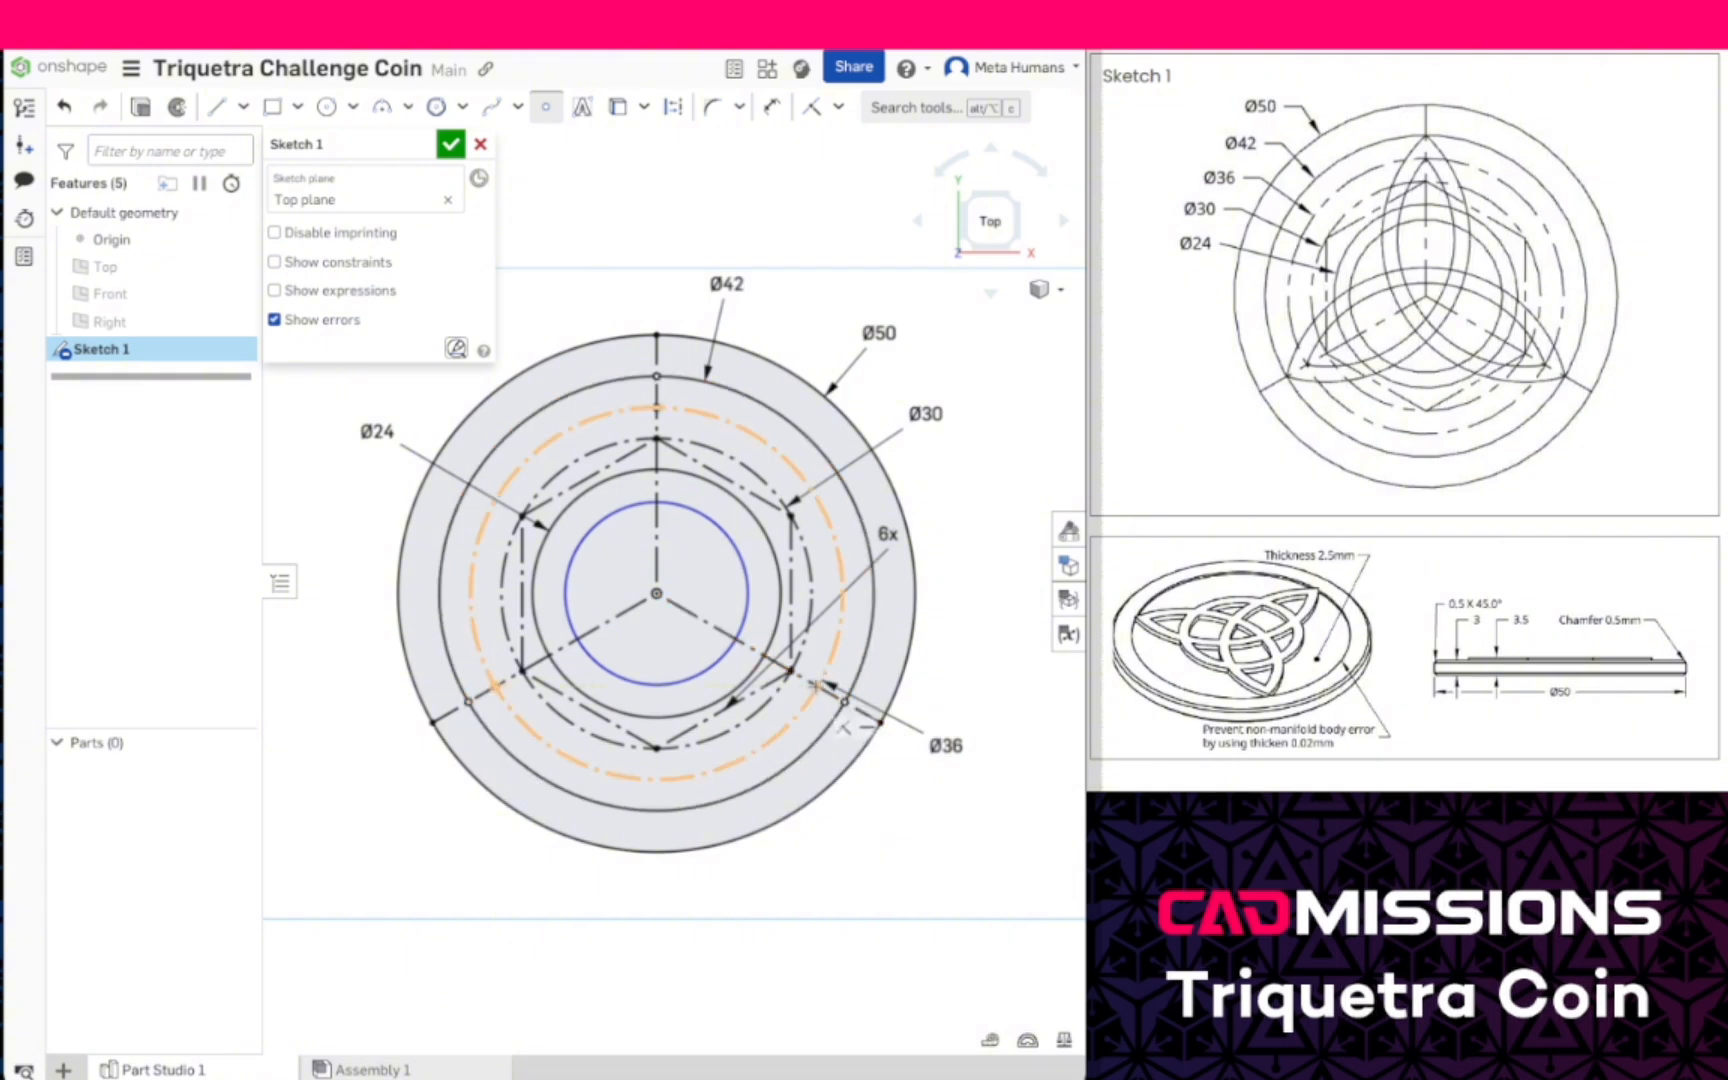
pyautogui.click(816, 686)
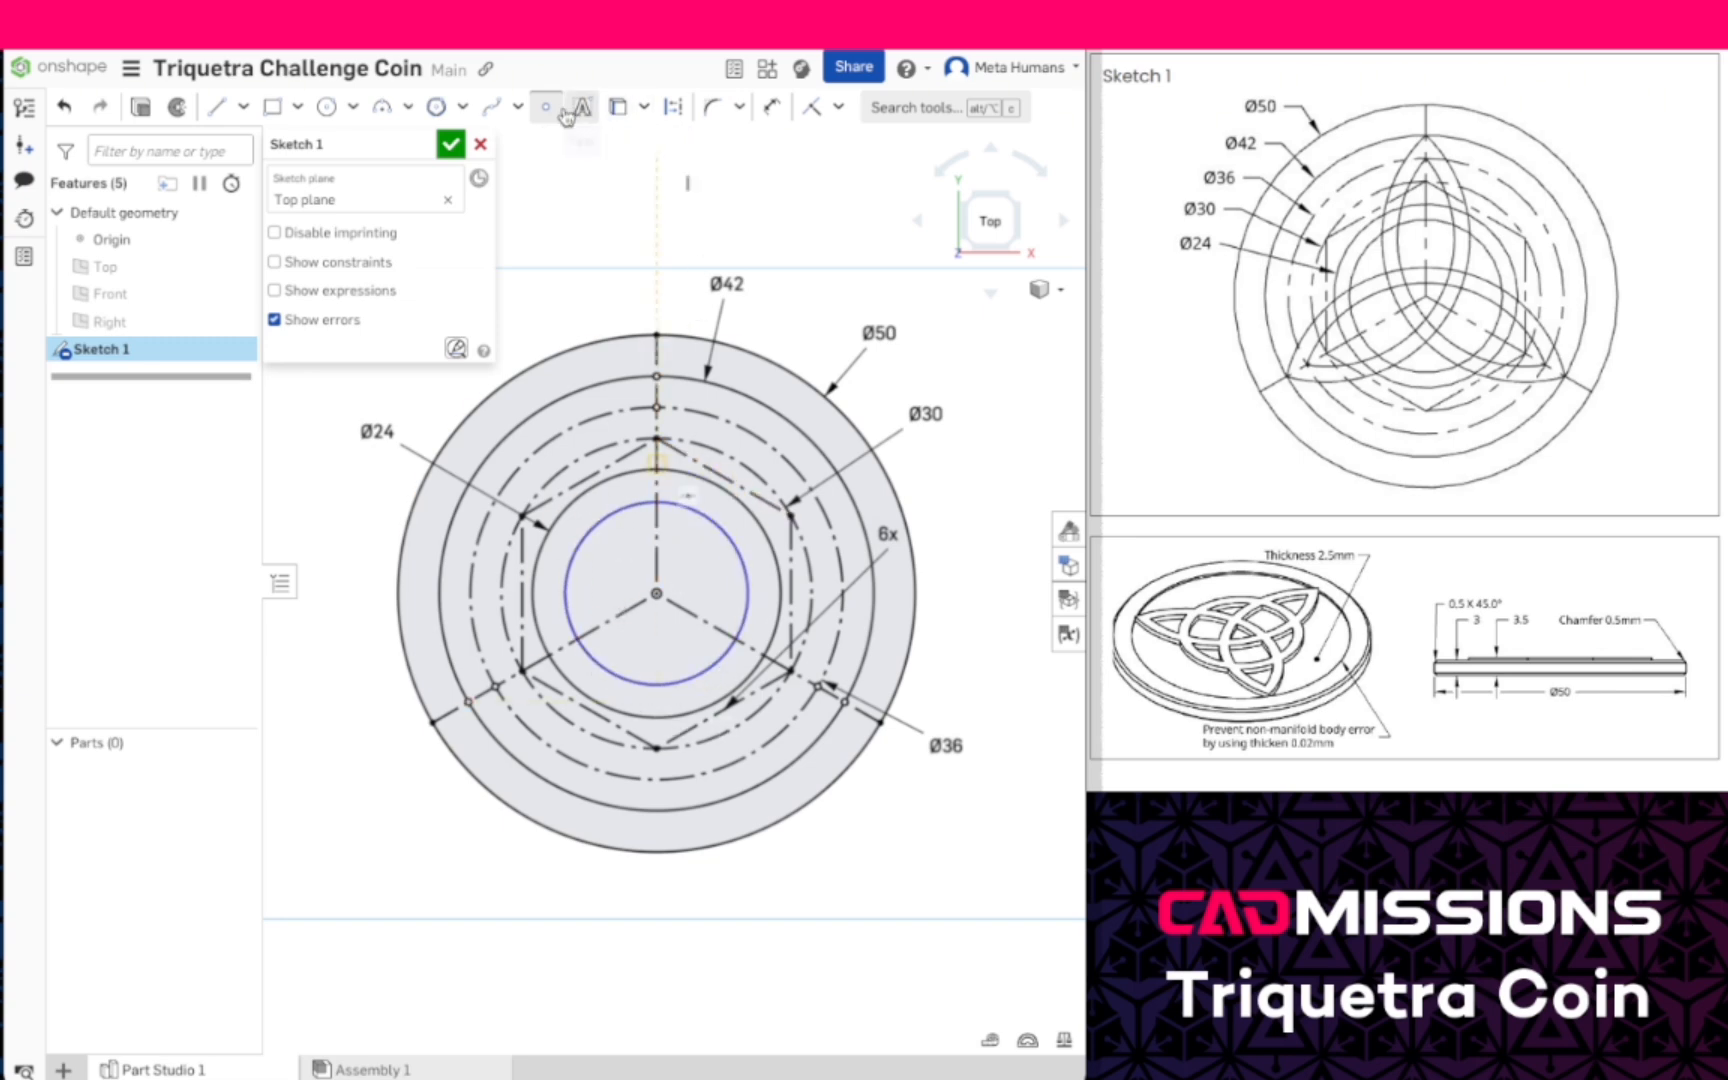
# - Draw a 3-point arc of about 19 mm radius between the top and lower-left points on the 42 mm circle, bulging toward the lower right
pyautogui.click(384, 110)
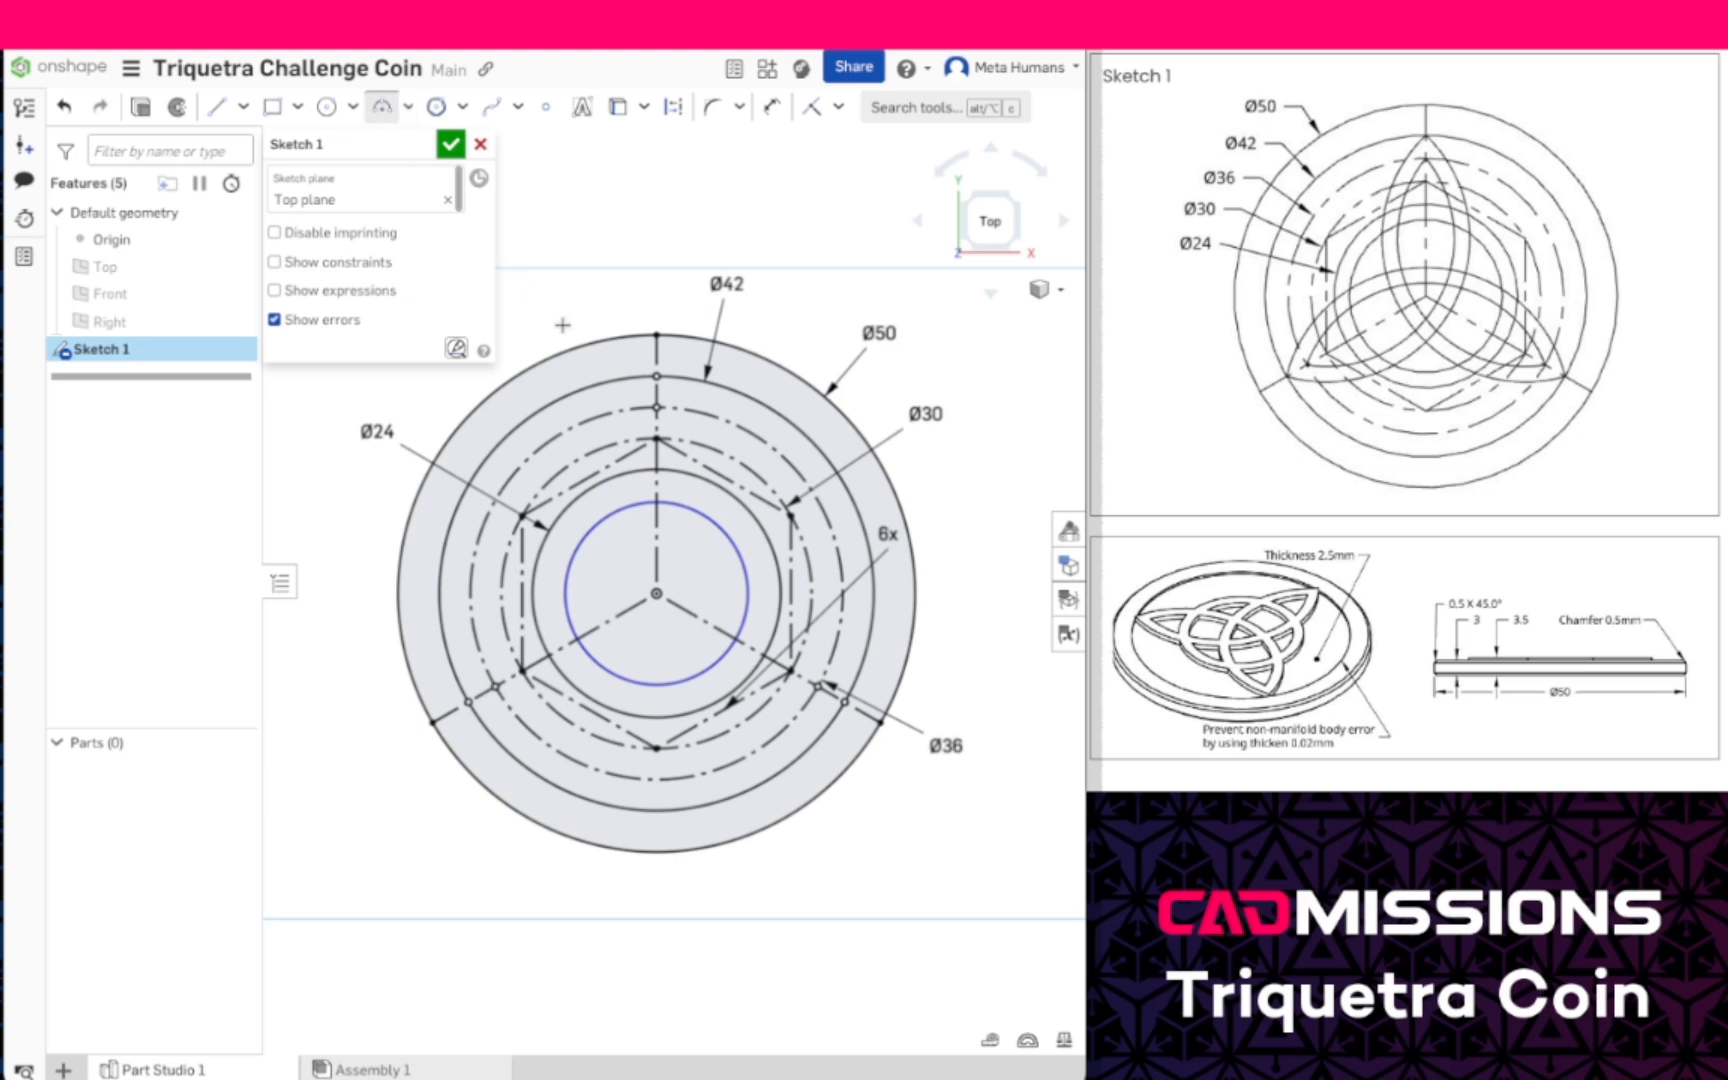
pyautogui.click(656, 376)
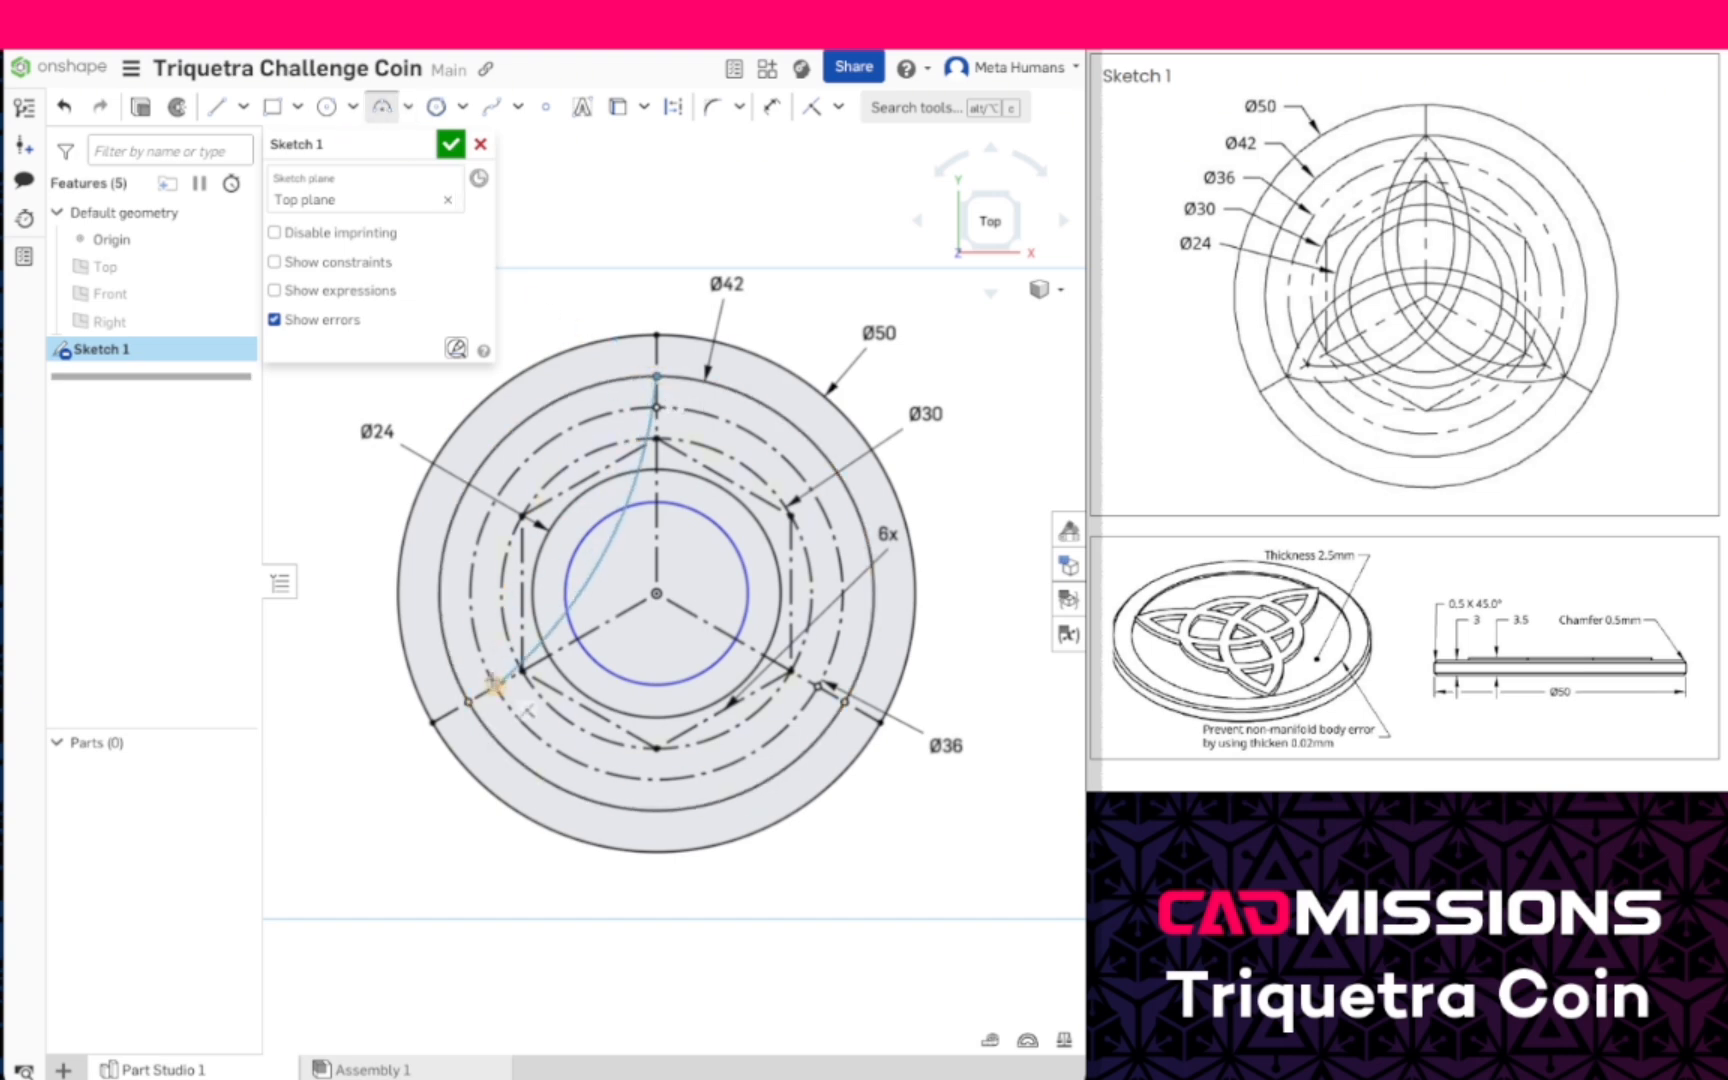
pyautogui.click(468, 702)
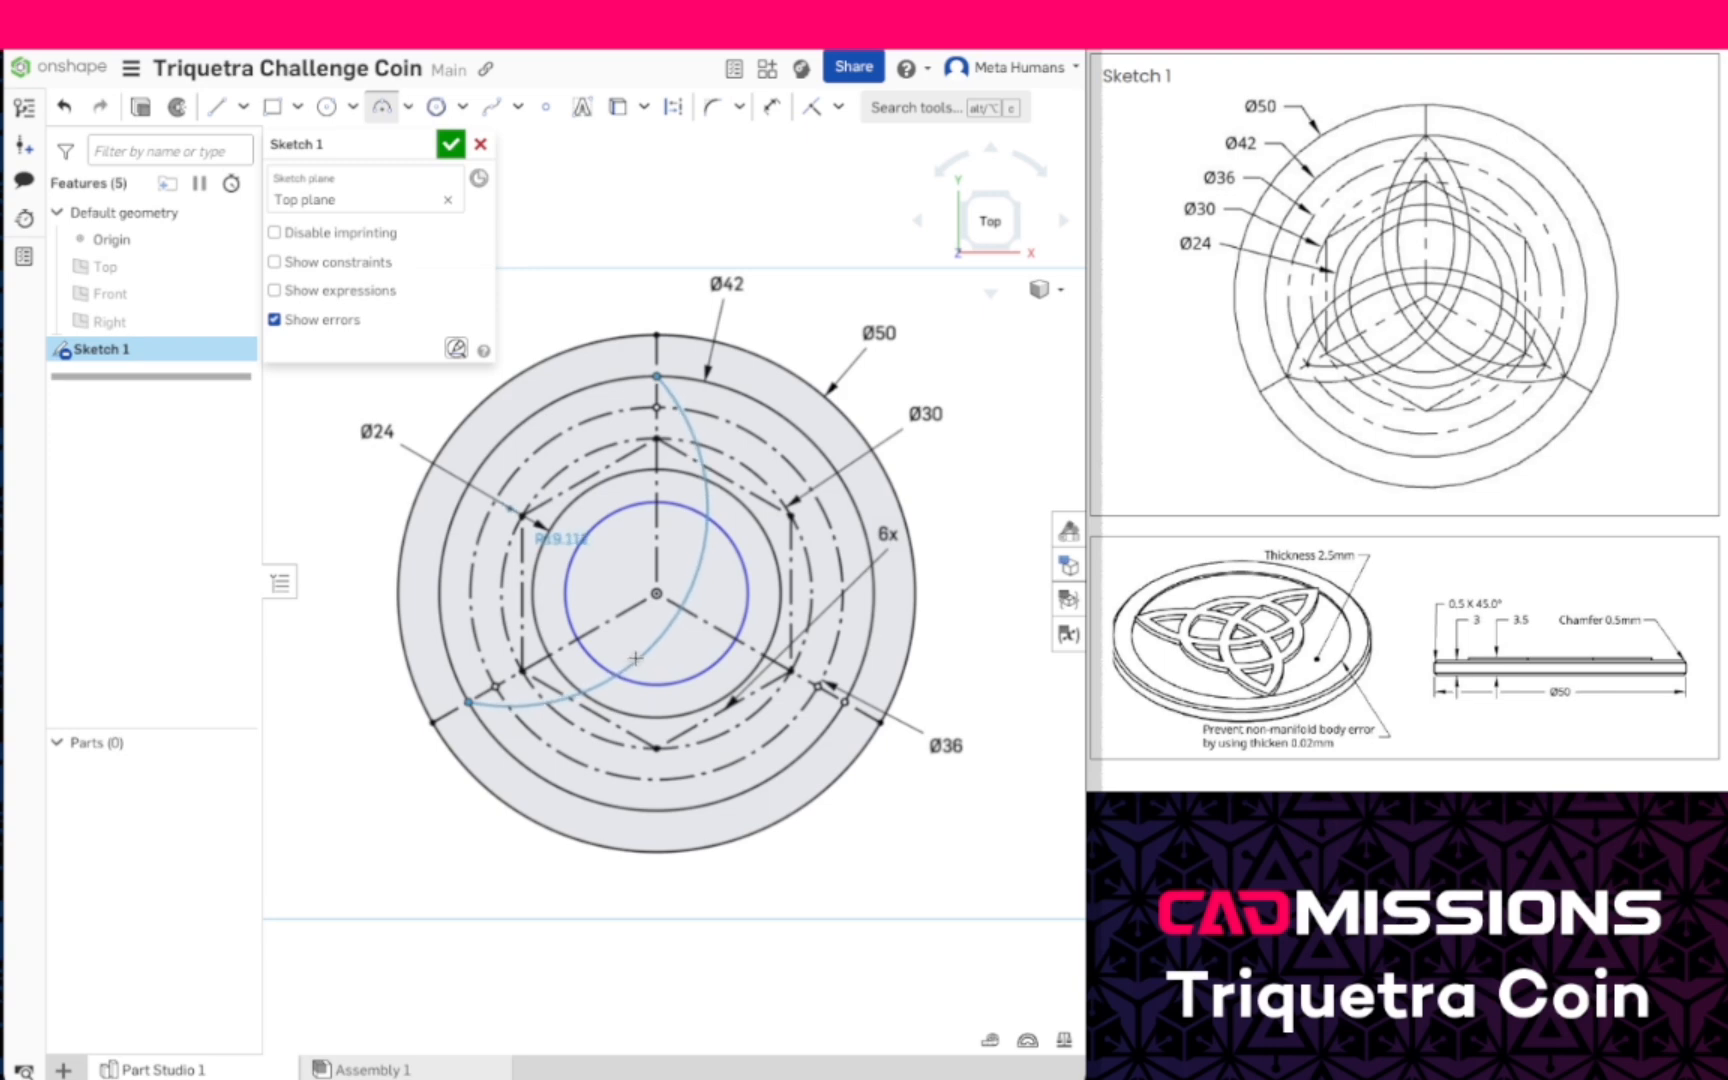
pyautogui.click(633, 656)
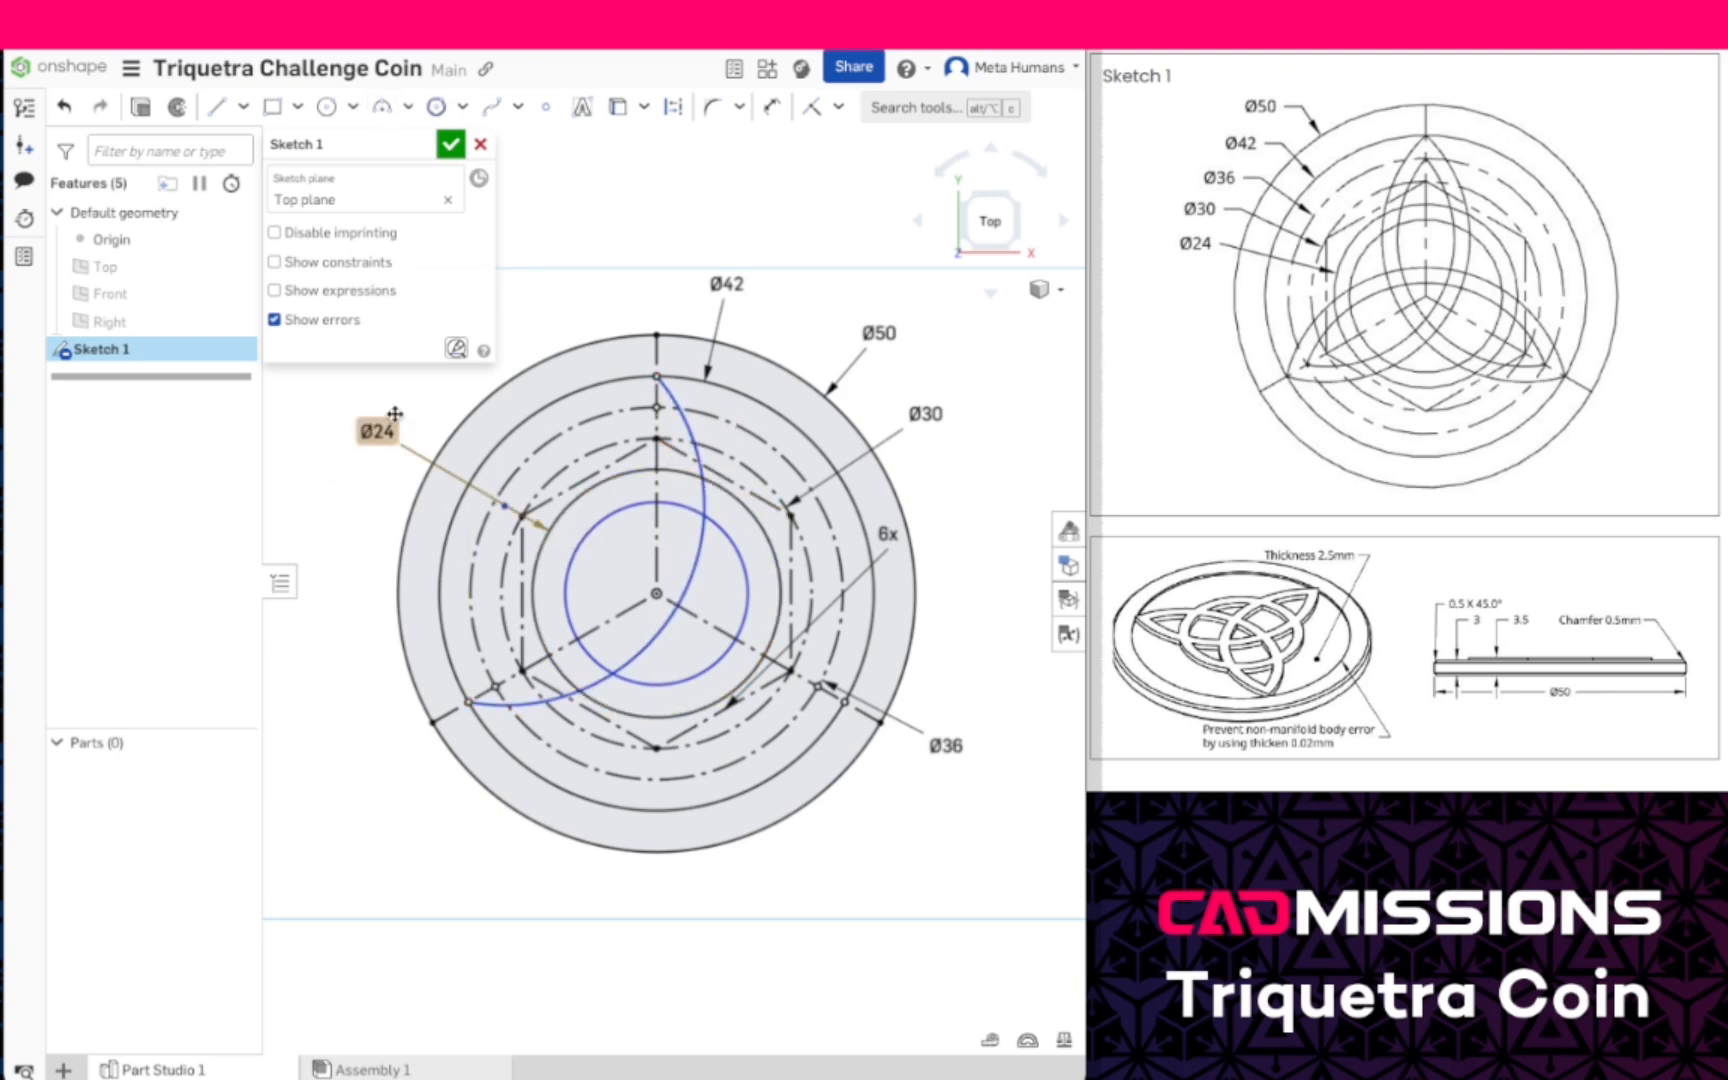
# - Move the 24 mm dimension clear of the arc's center point and make that center coincident with the hexagon's upper-left vertex
pyautogui.moveTo(365, 437); pyautogui.dragTo(582, 300)
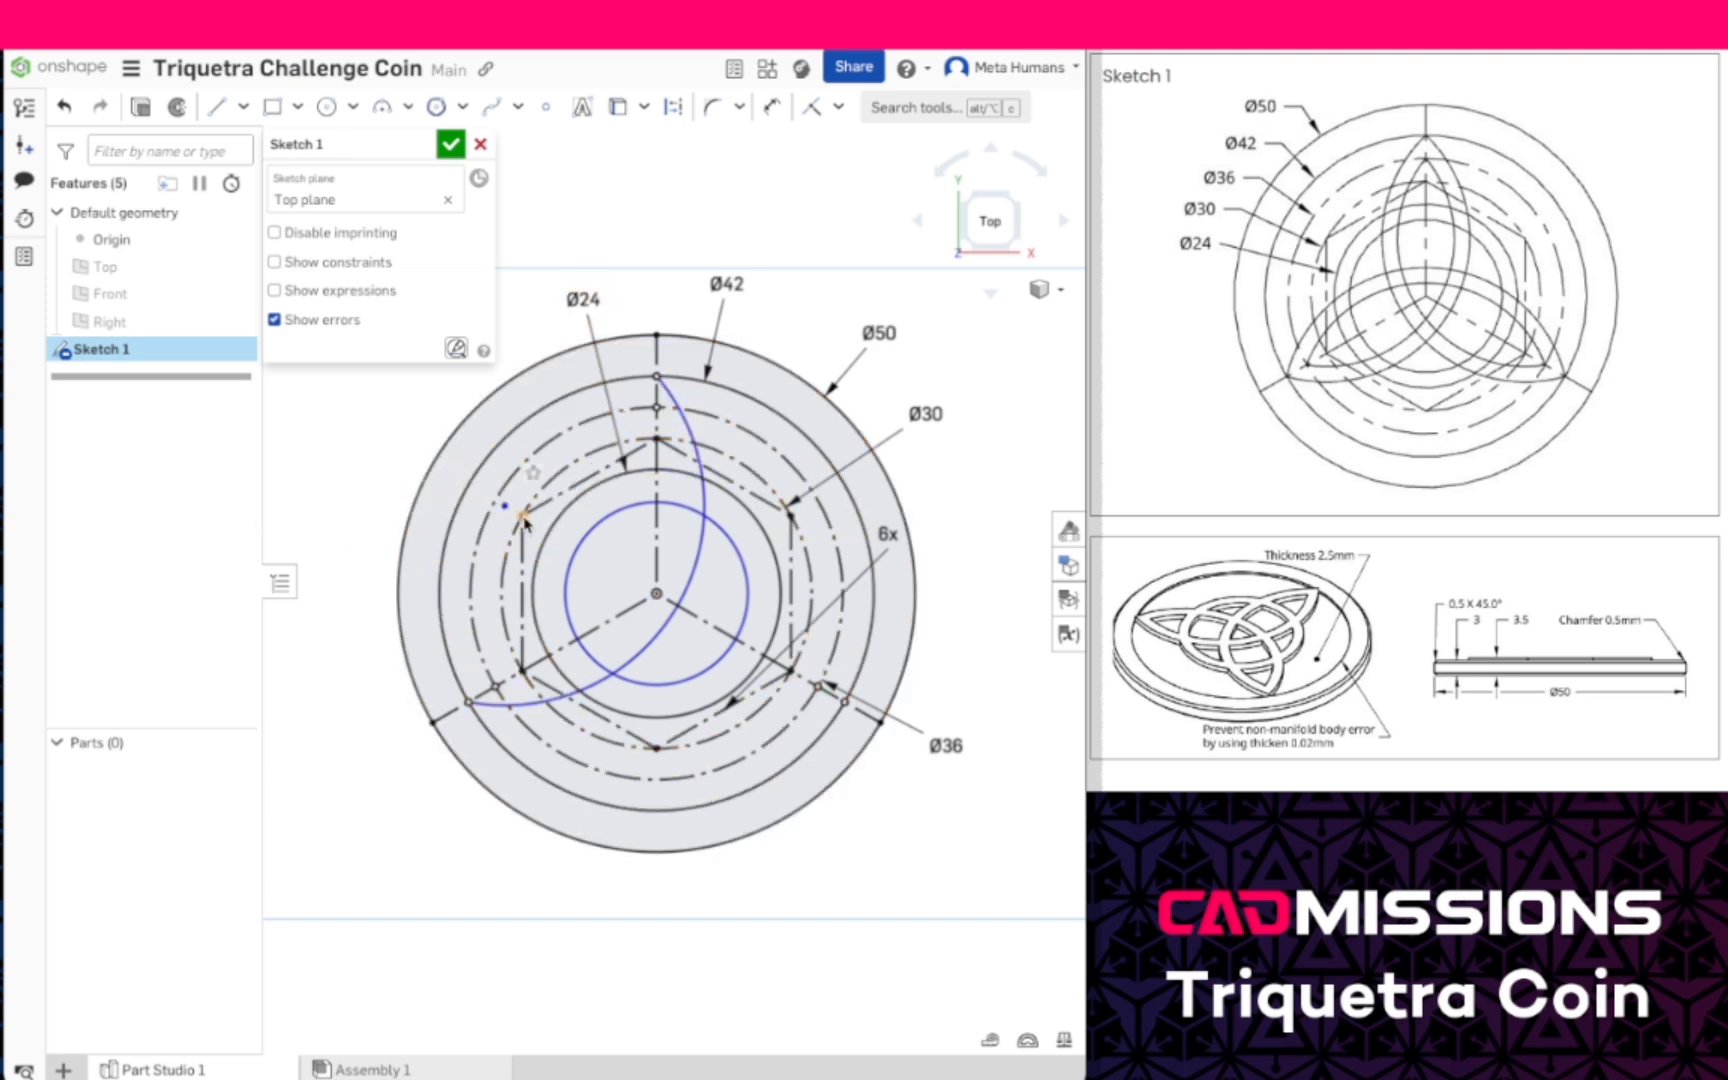
pyautogui.click(818, 110)
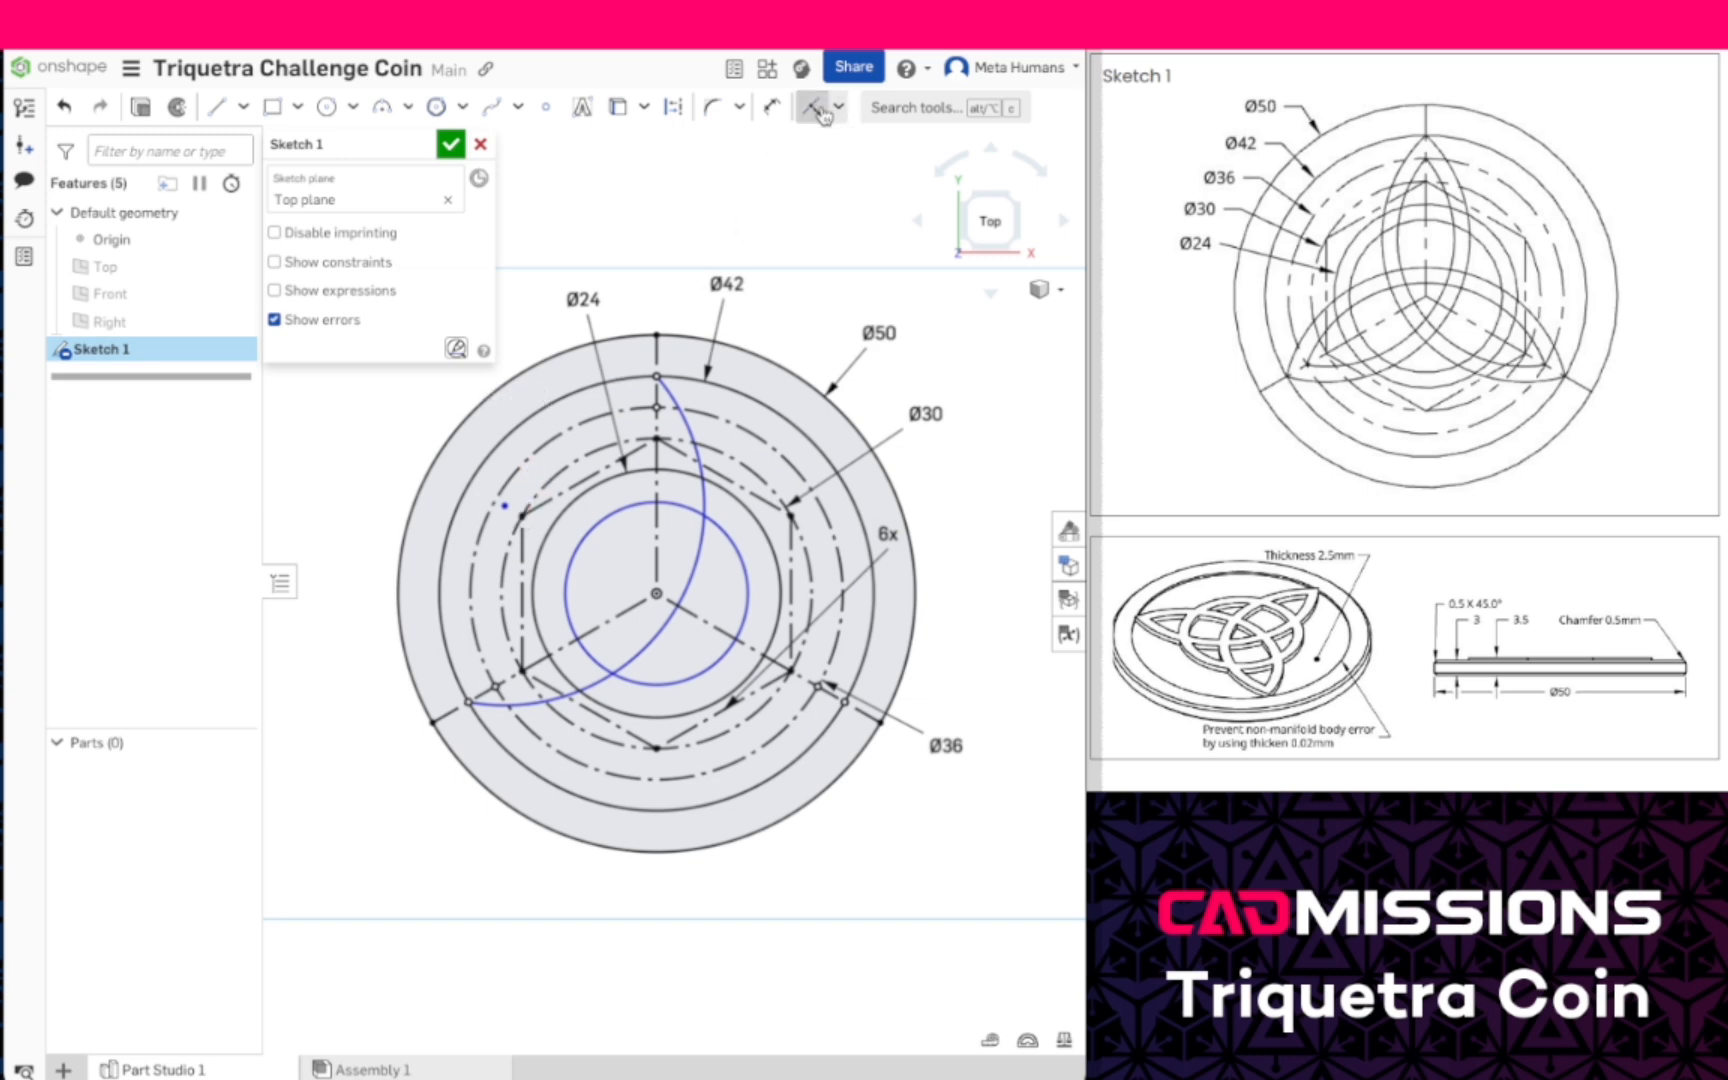
pyautogui.click(520, 516)
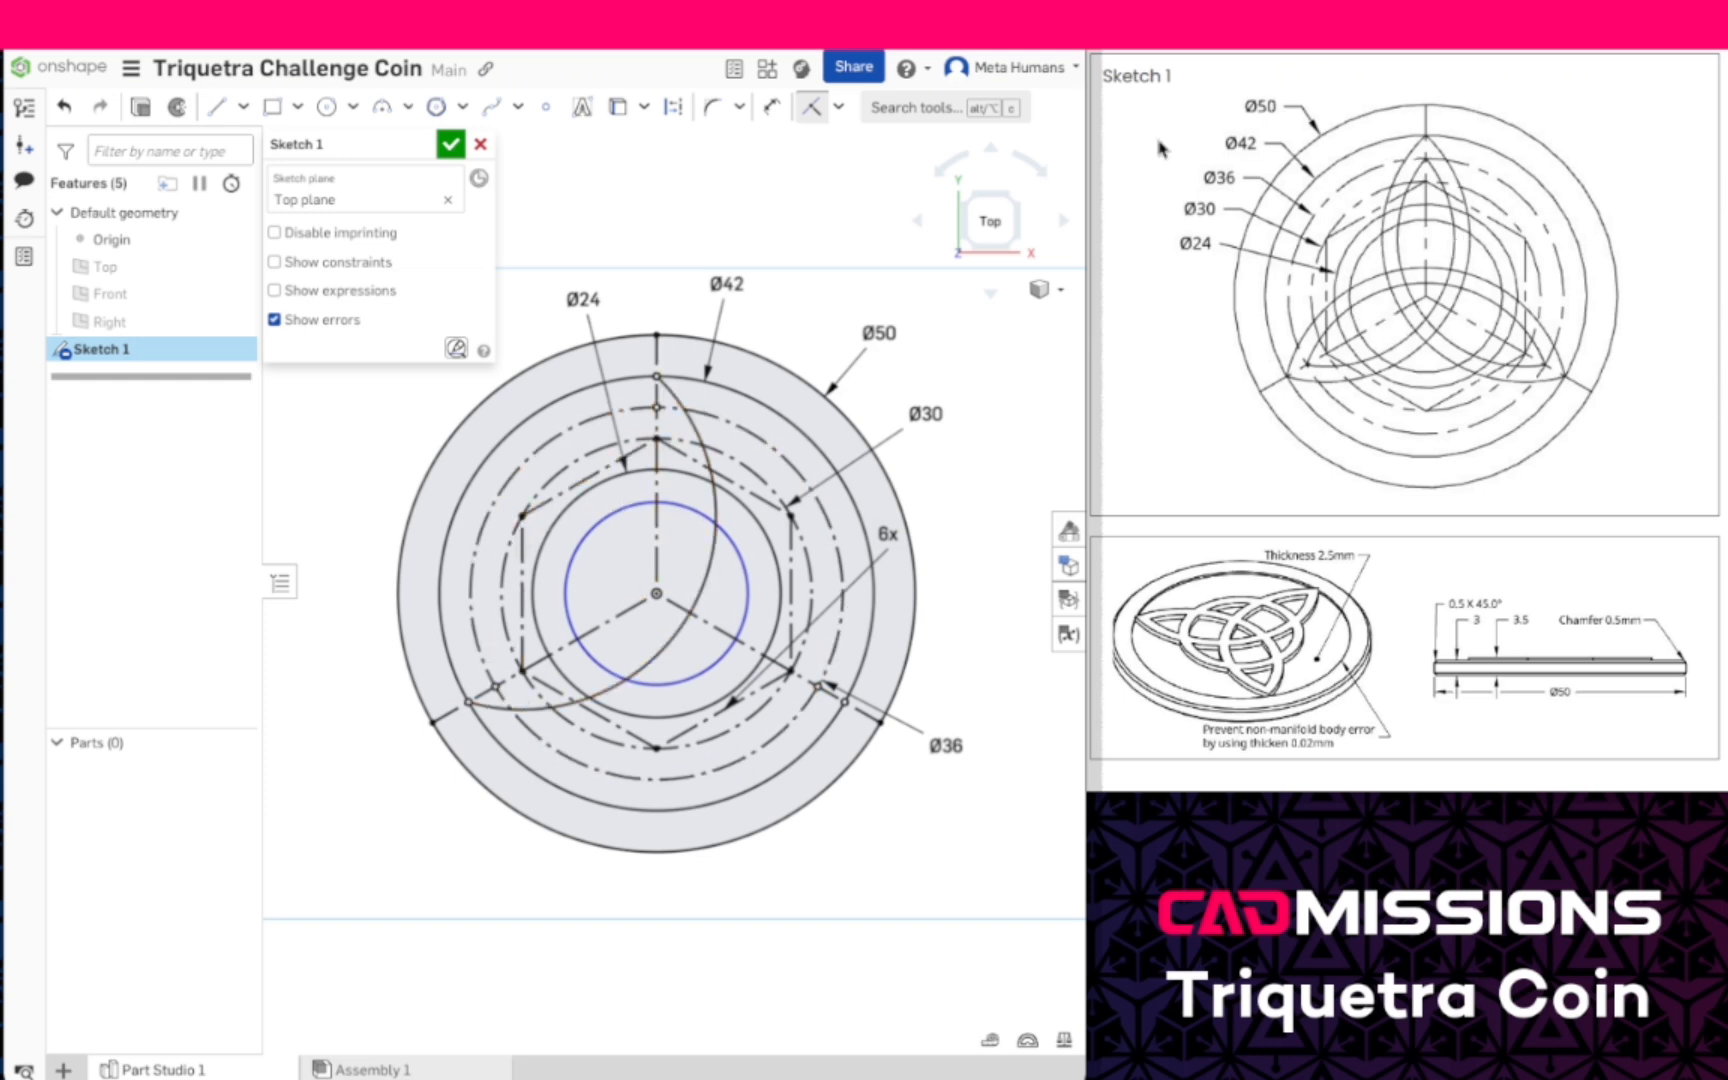
# - Draw a 3-point arc of about 17.2 mm radius between the top and lower-left points on the 36 mm circle, bulging toward the lower right
pyautogui.click(382, 107)
pyautogui.click(657, 408)
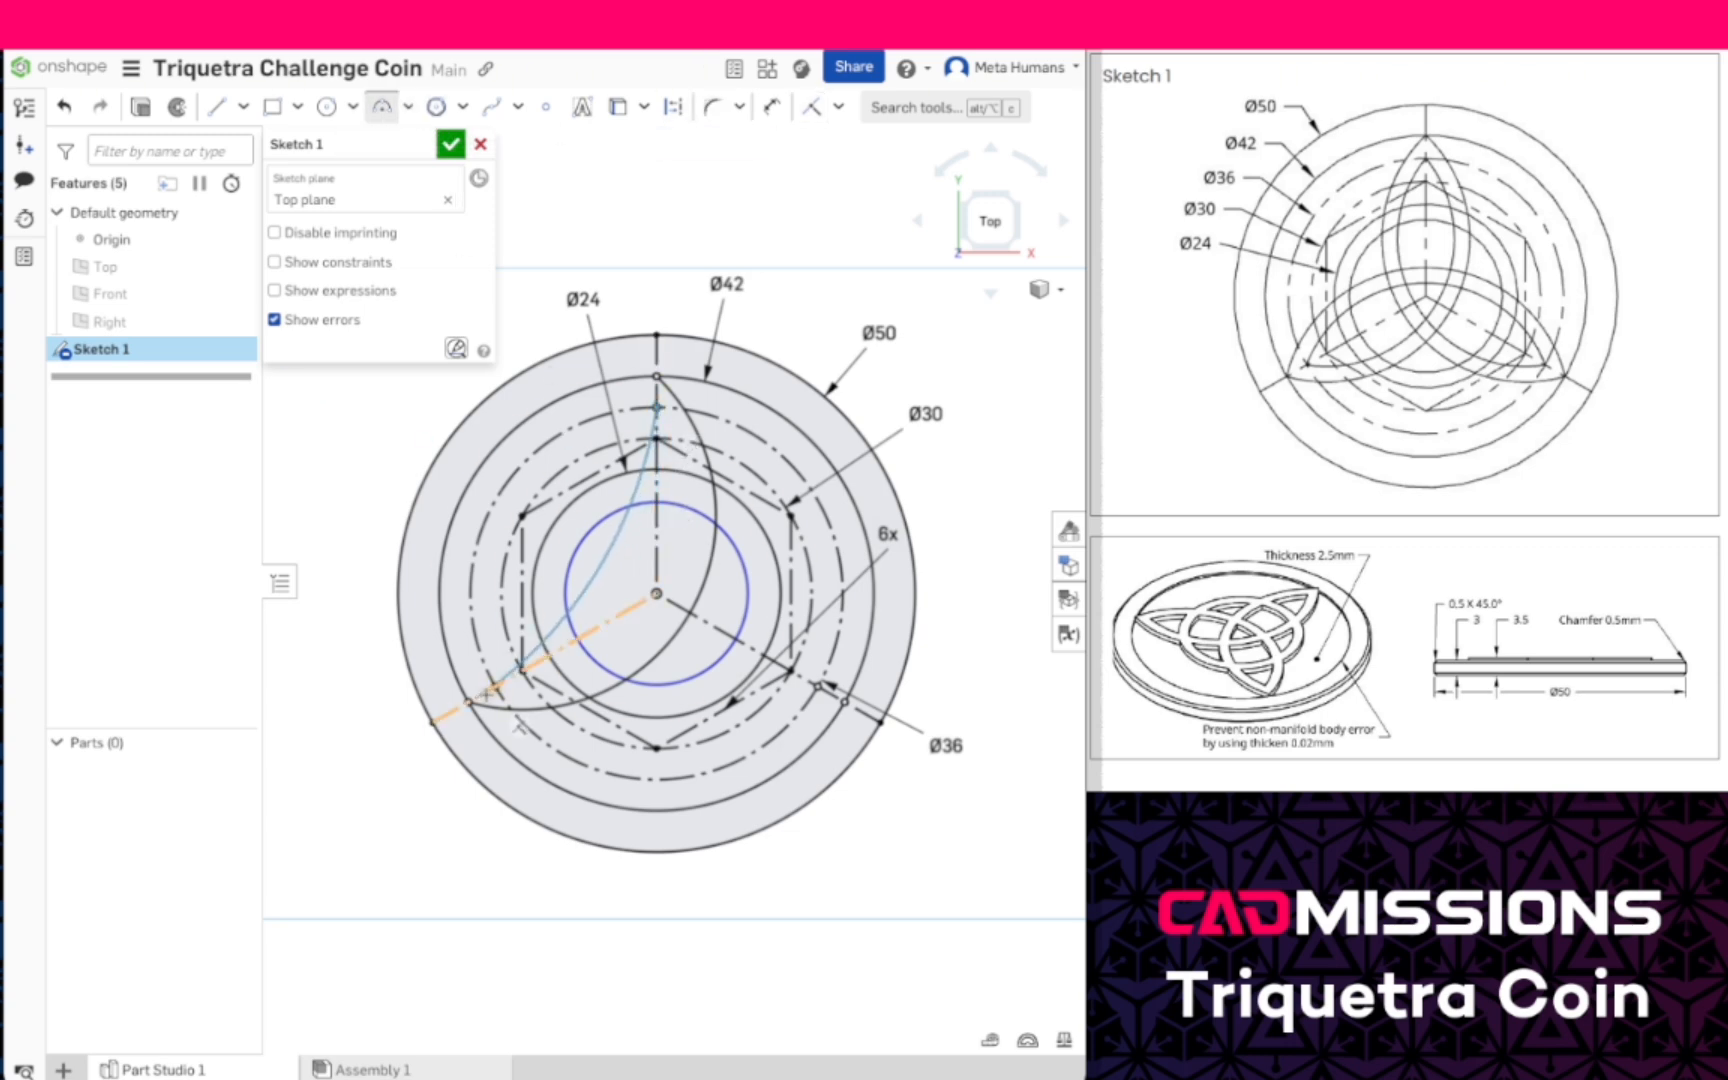
pyautogui.click(497, 687)
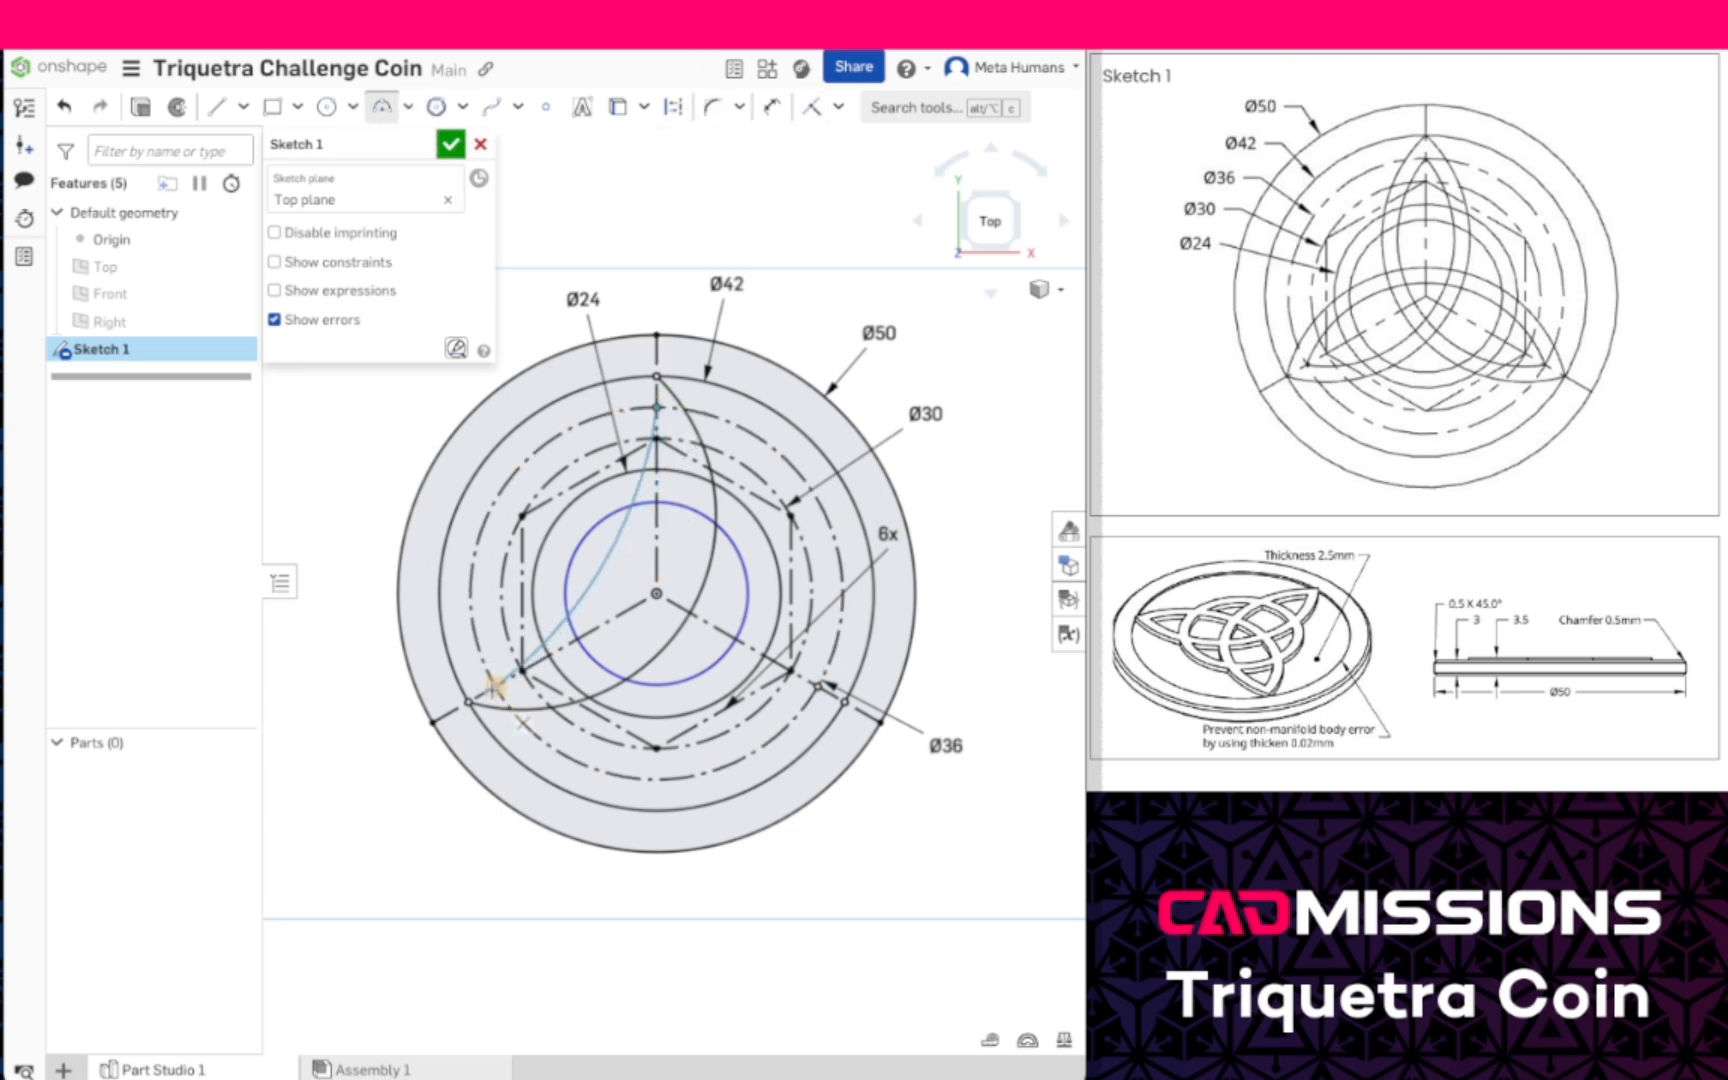
pyautogui.click(657, 597)
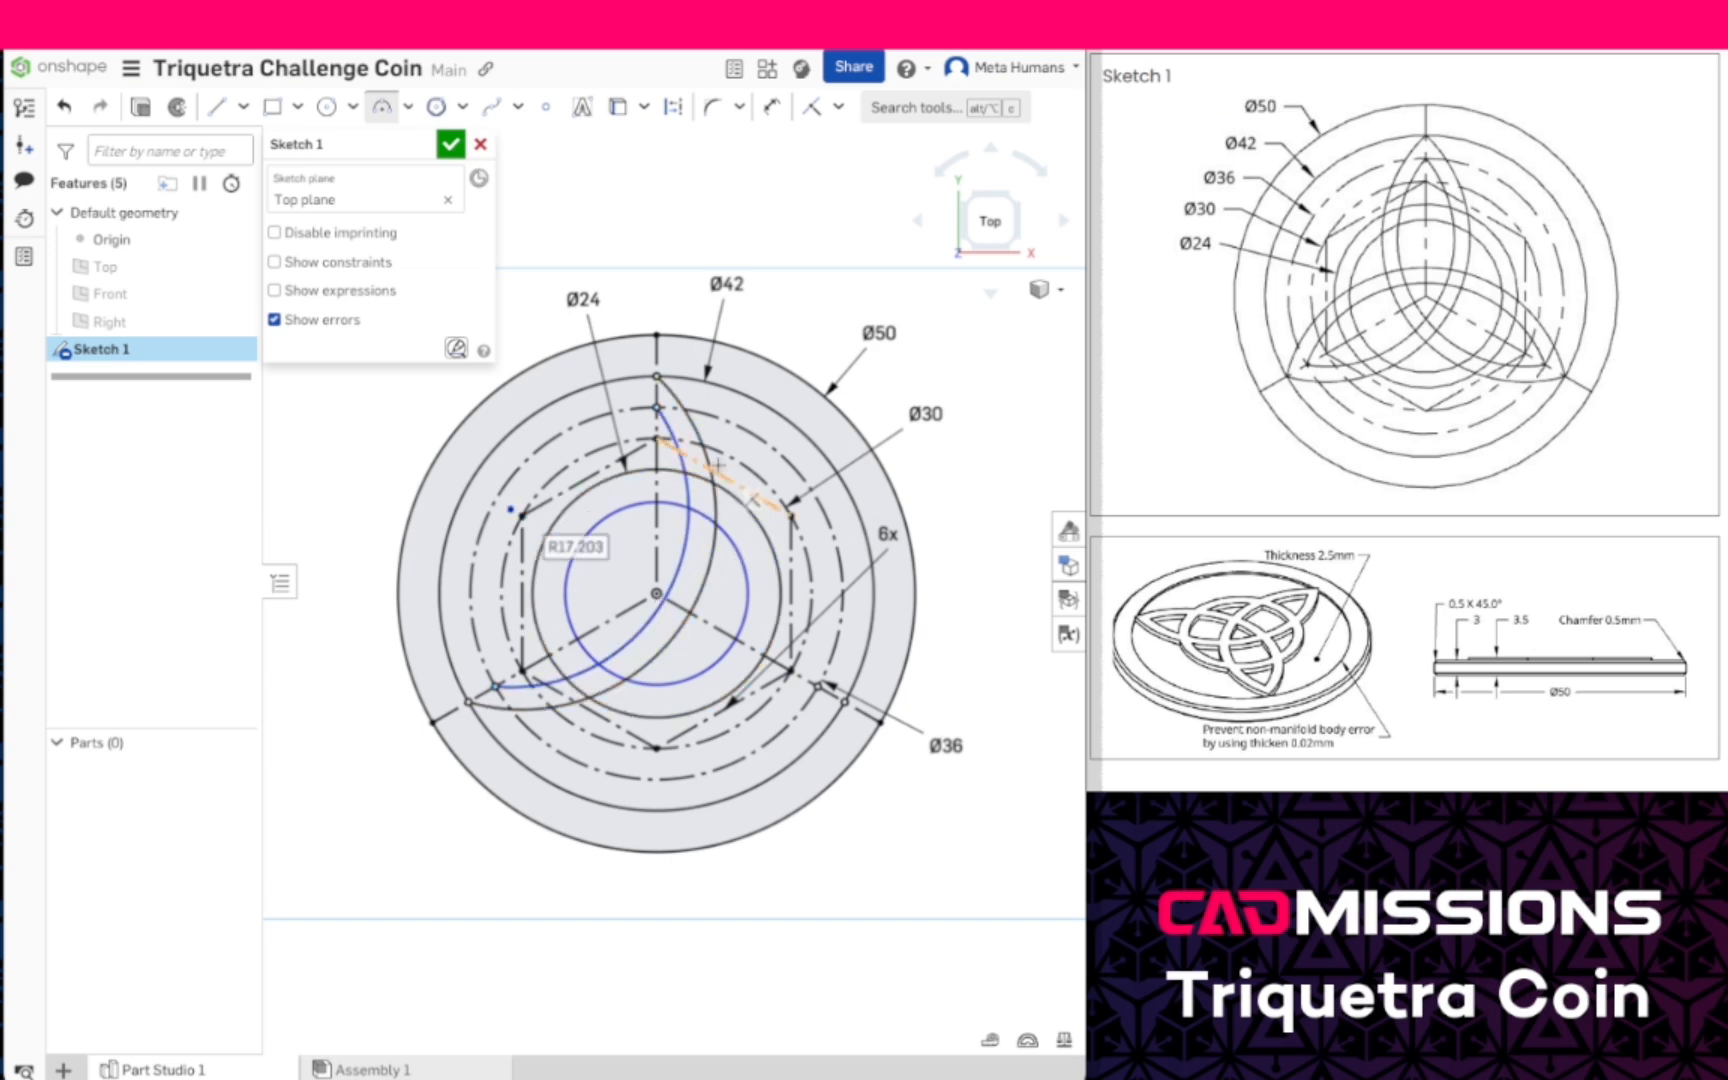
# - Draw 3-point arcs between the top and lower-right points on the 42 and 36 mm circles, bulging toward the lower left, radii about 19 and 18.5 mm
pyautogui.click(657, 378)
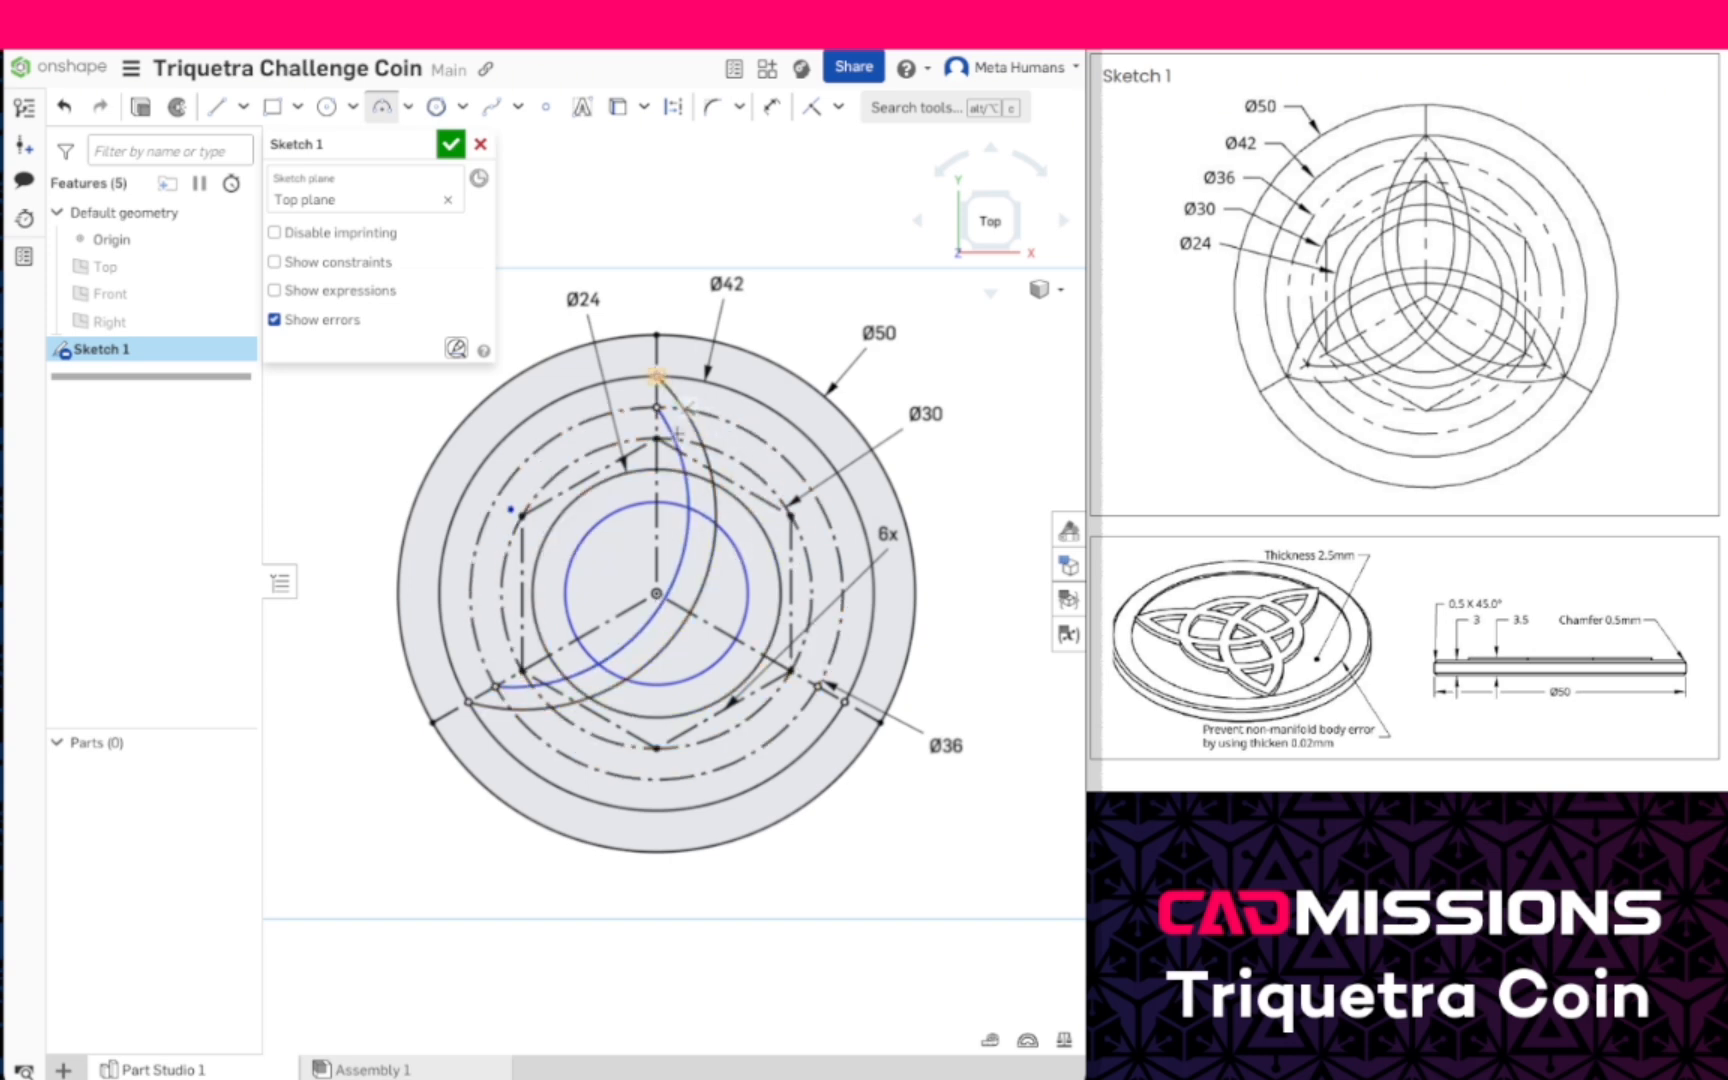
pyautogui.click(845, 703)
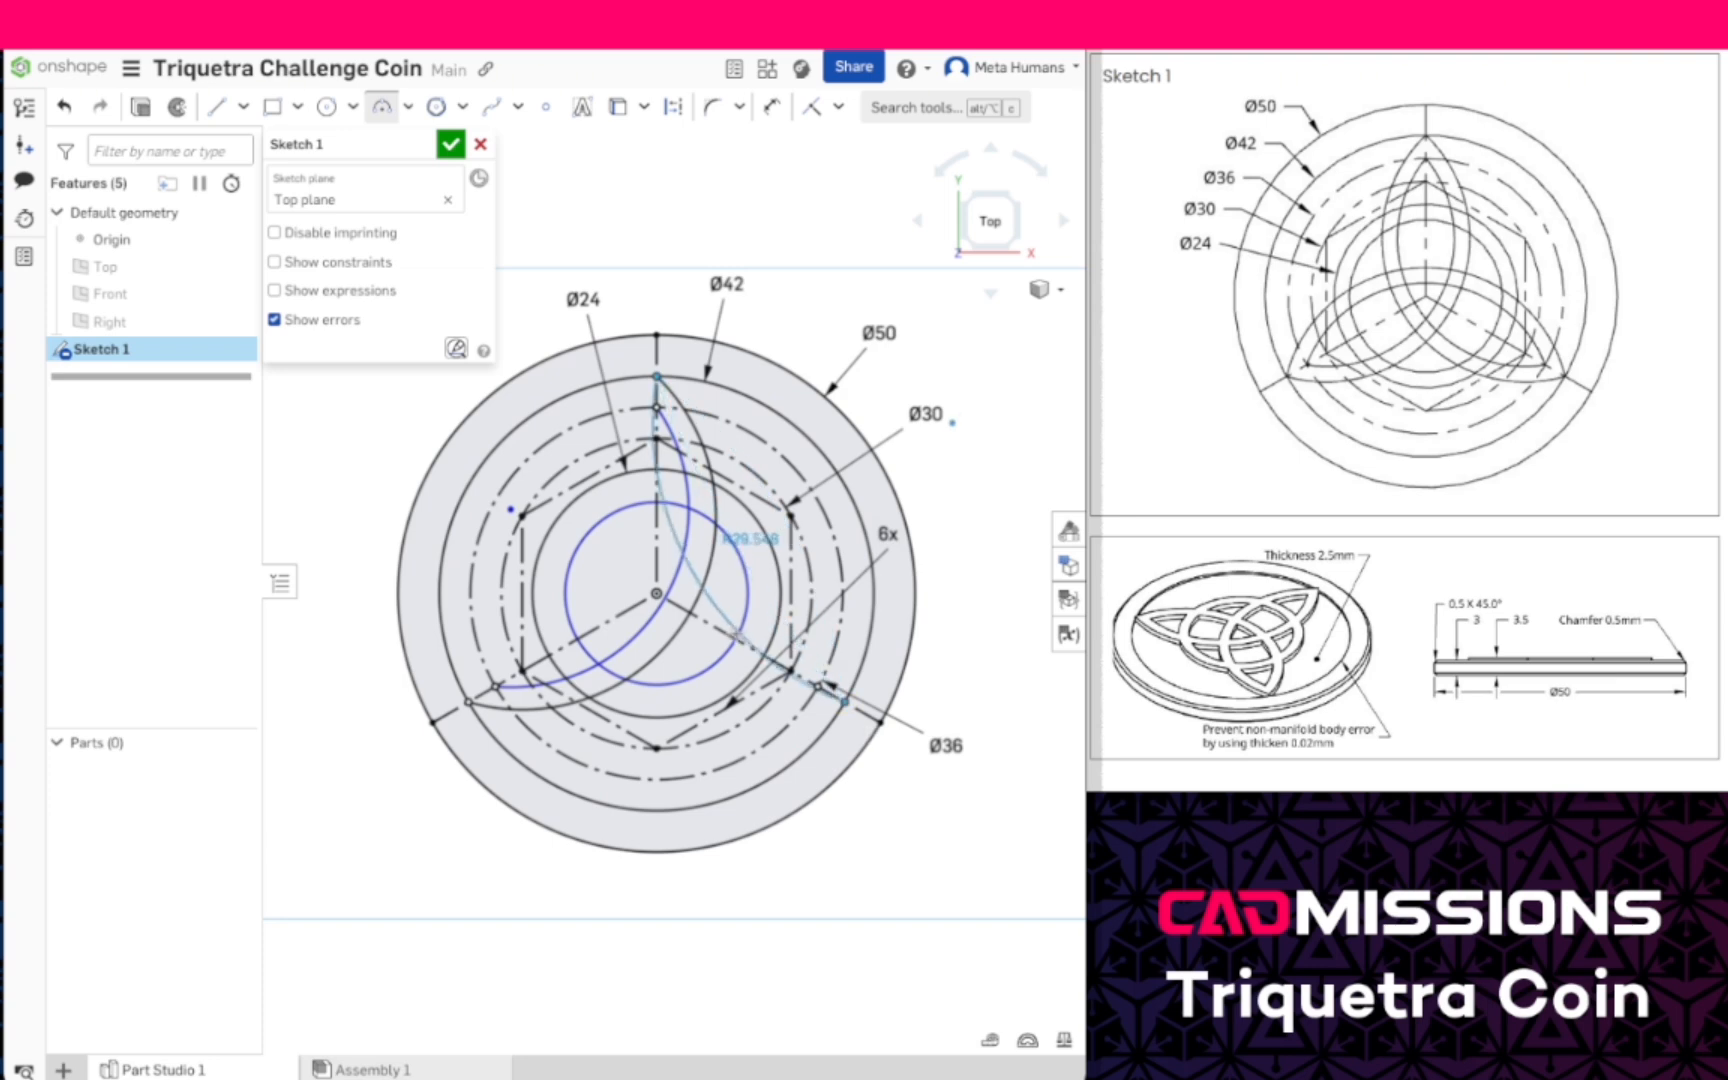
pyautogui.click(681, 662)
pyautogui.click(657, 408)
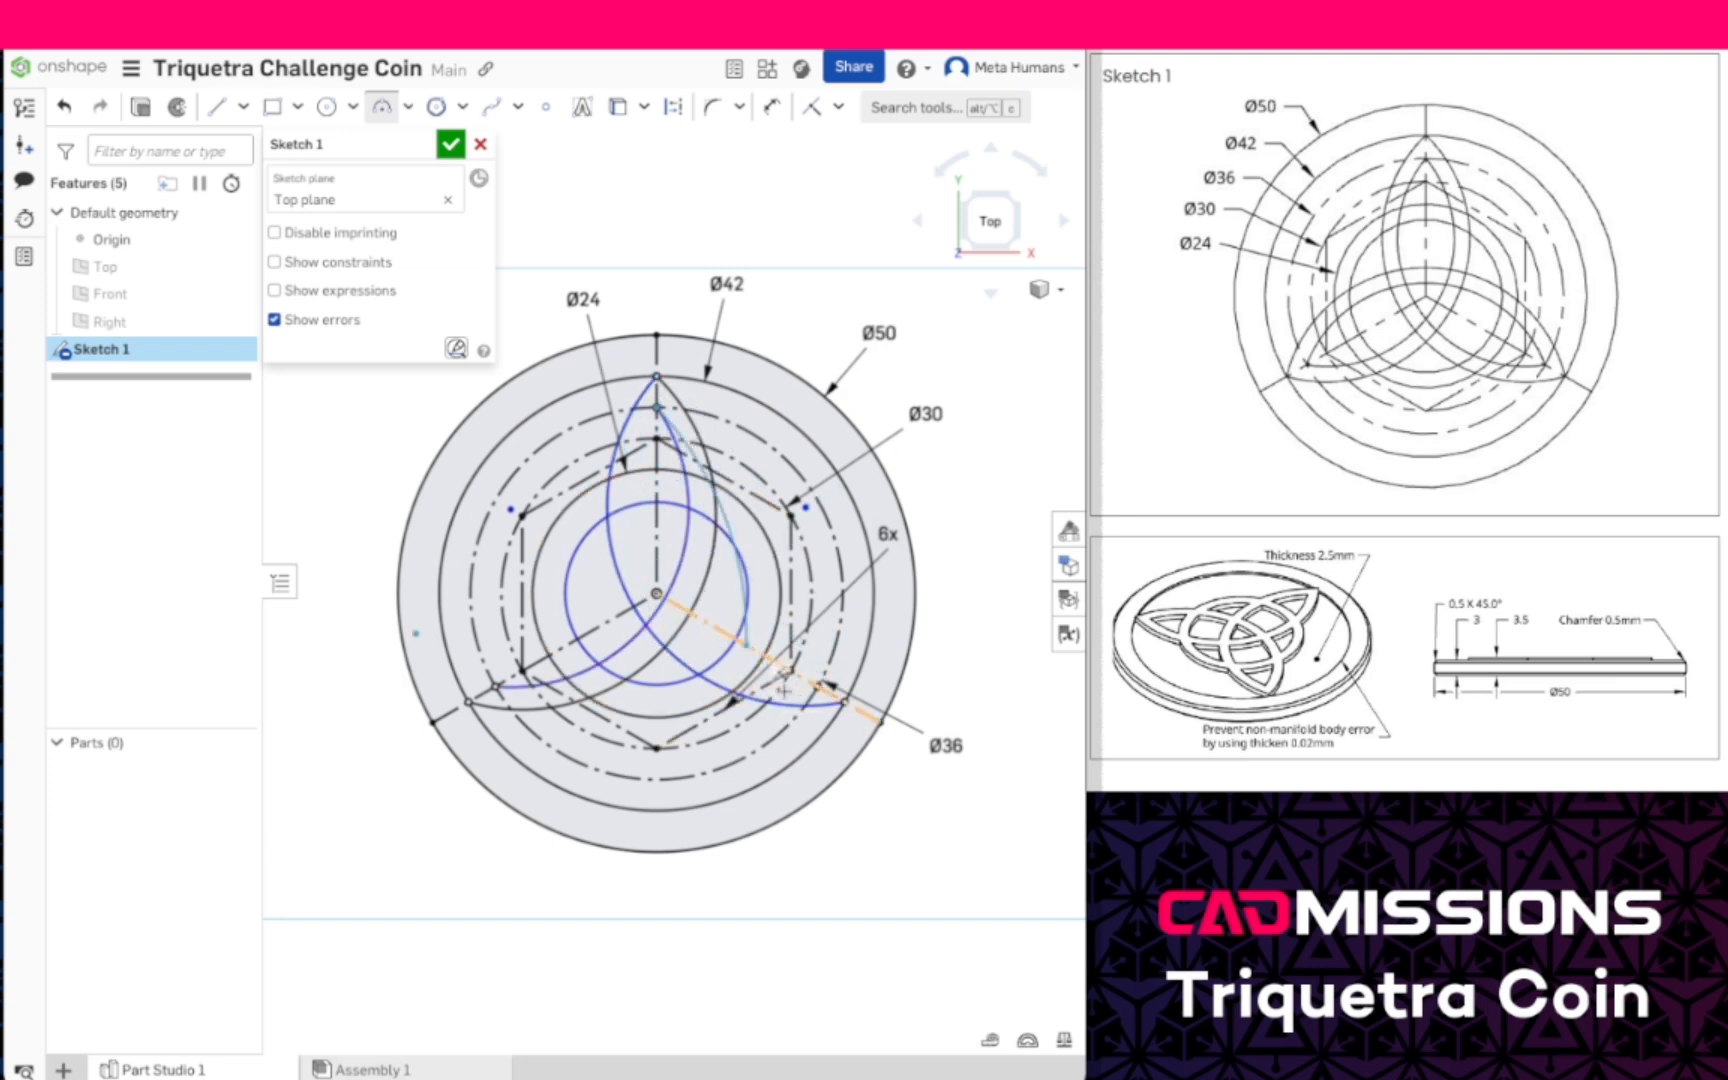
pyautogui.click(820, 687)
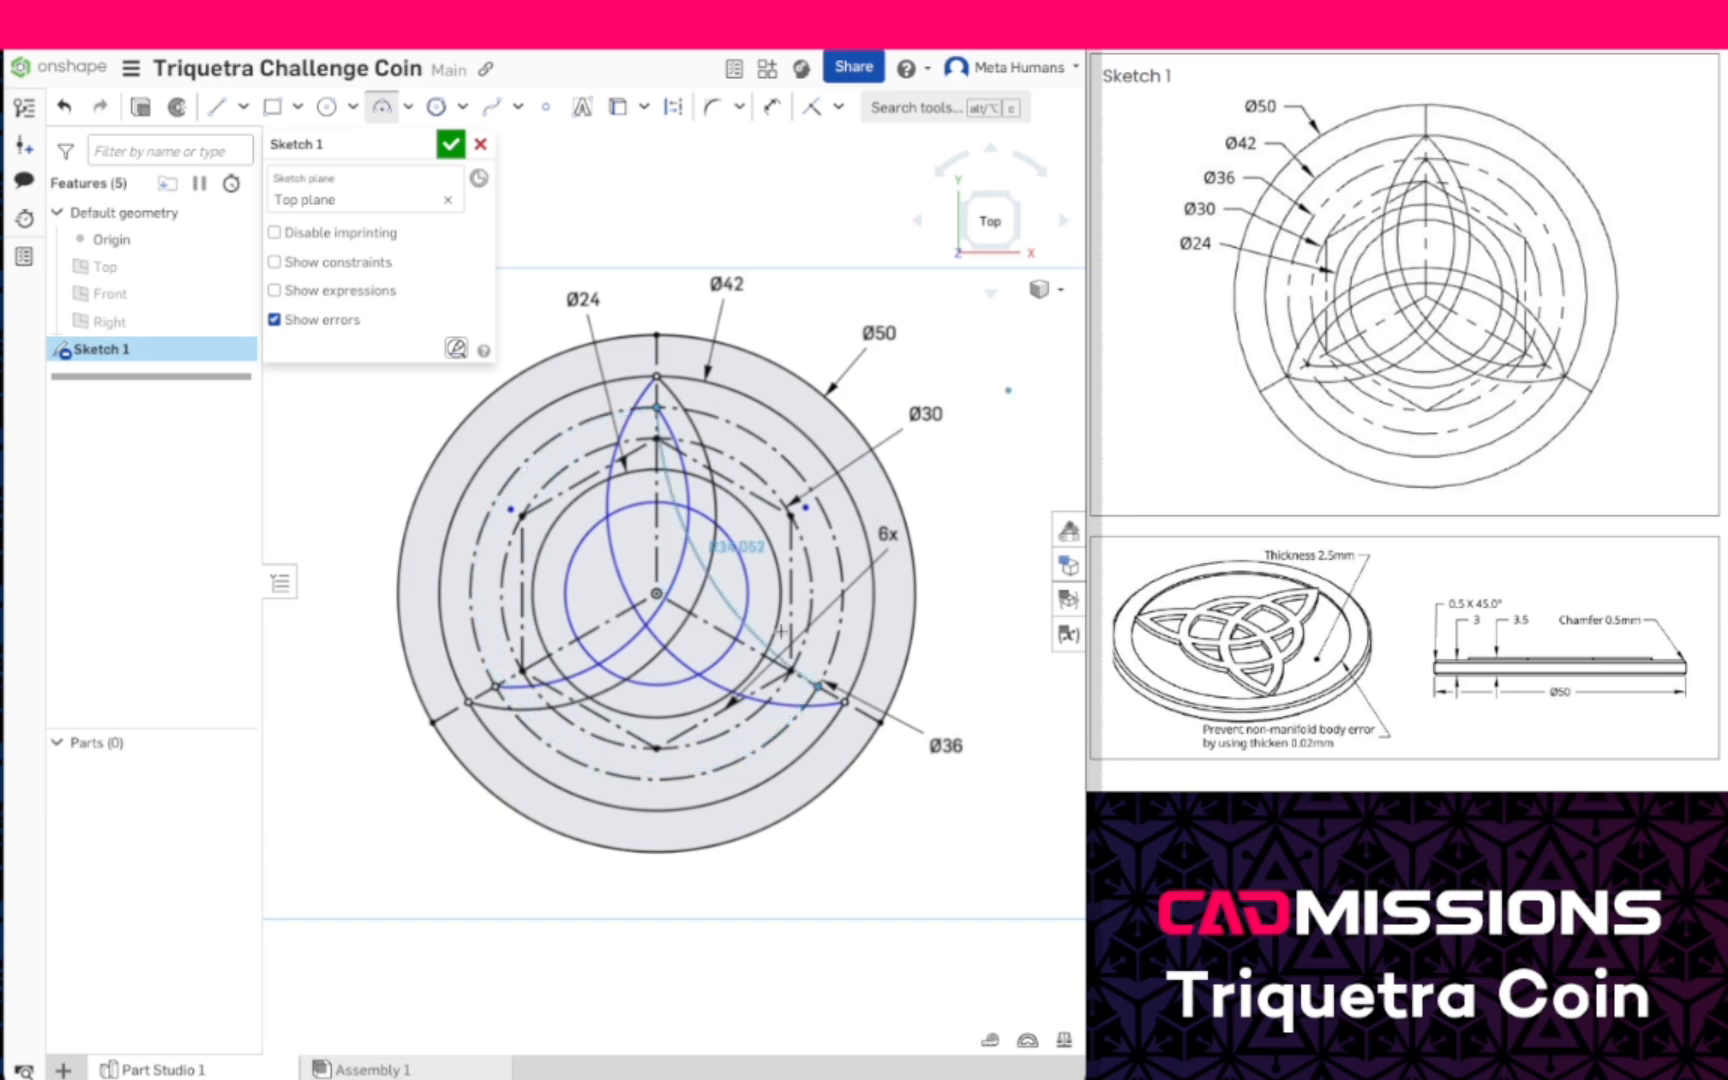
pyautogui.click(727, 660)
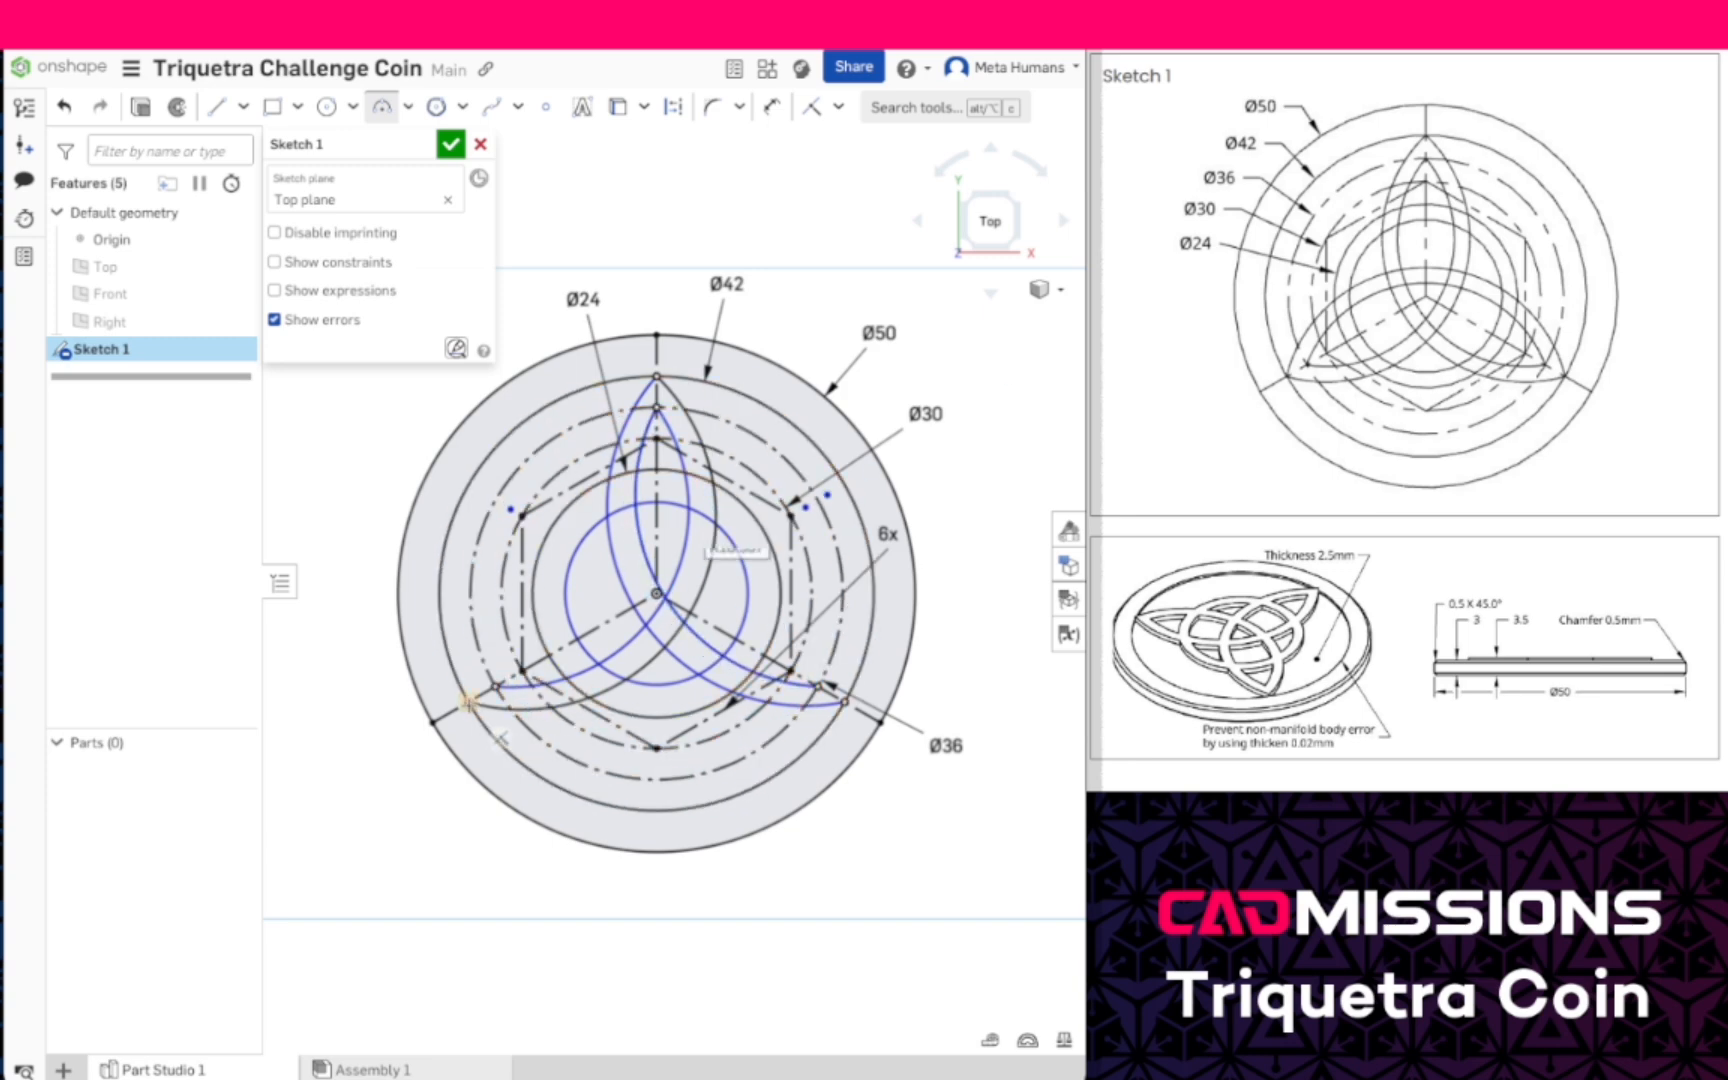
# - Draw 3-point arcs between the lower-left and lower-right points on the 42 and 36 mm circles, bulging upward, with radii of about 19.1 and 18.9 mm
pyautogui.click(467, 703)
pyautogui.click(845, 703)
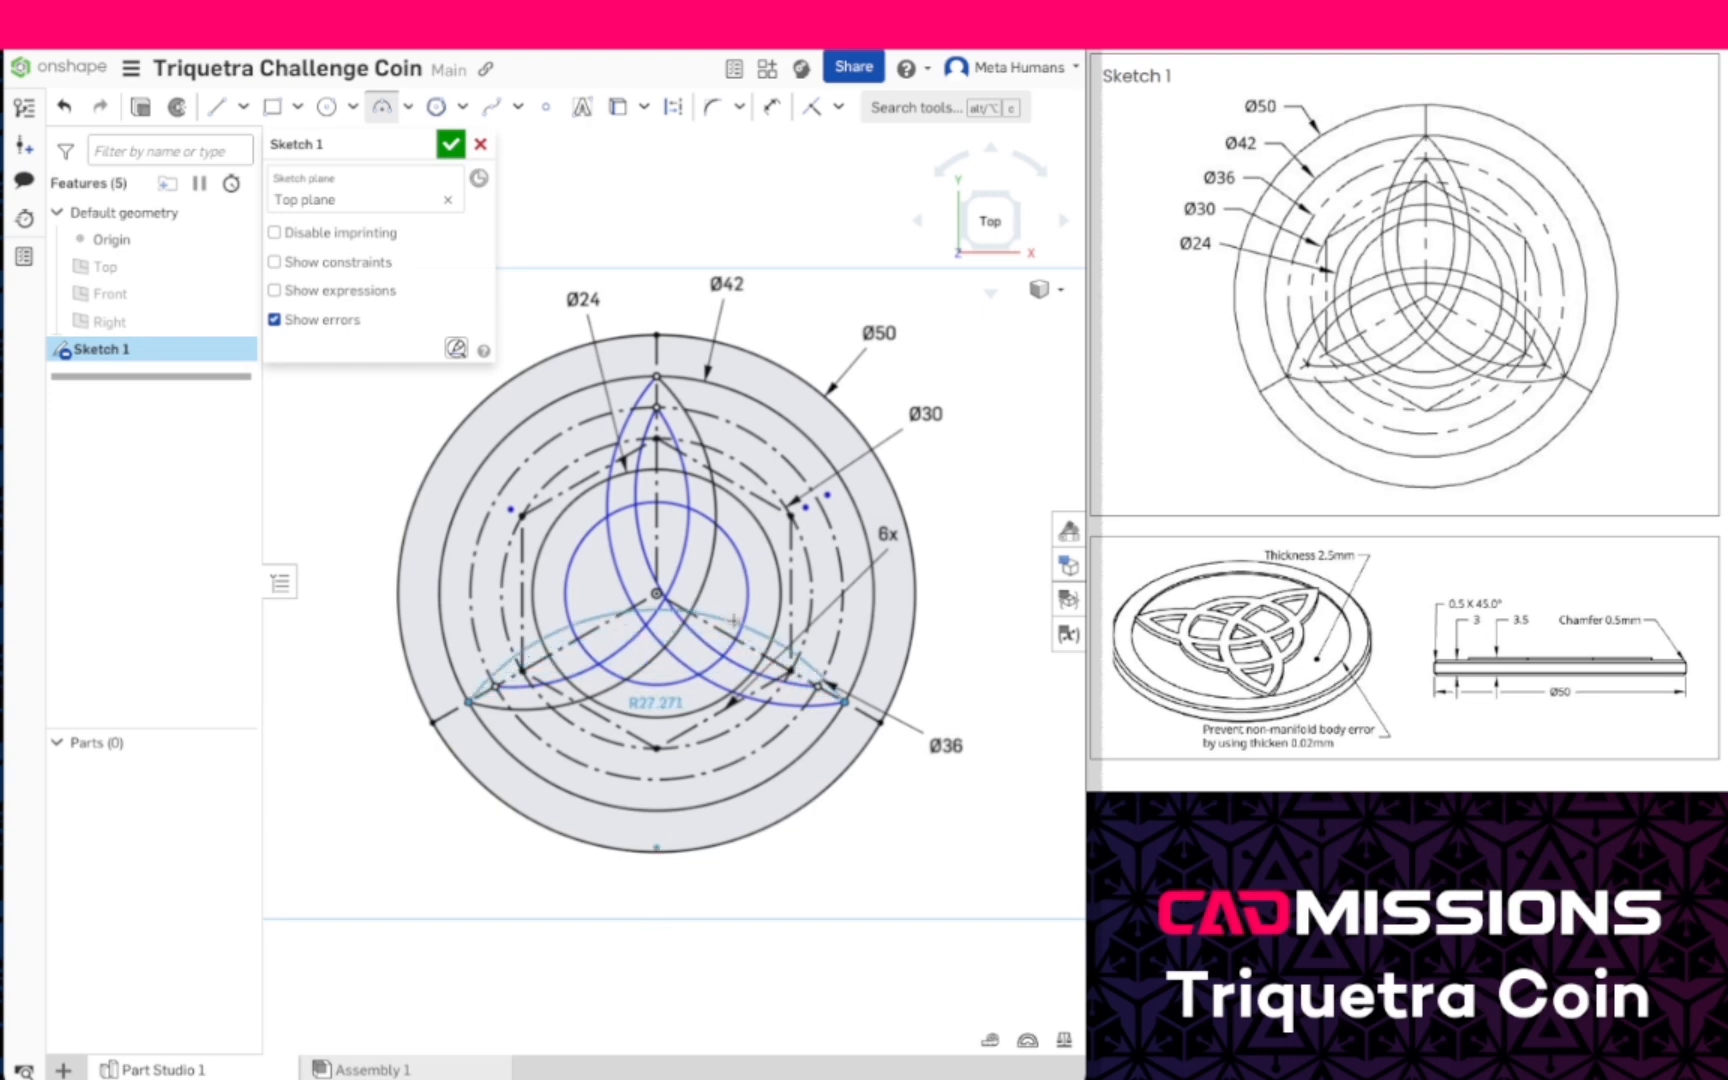
pyautogui.click(730, 577)
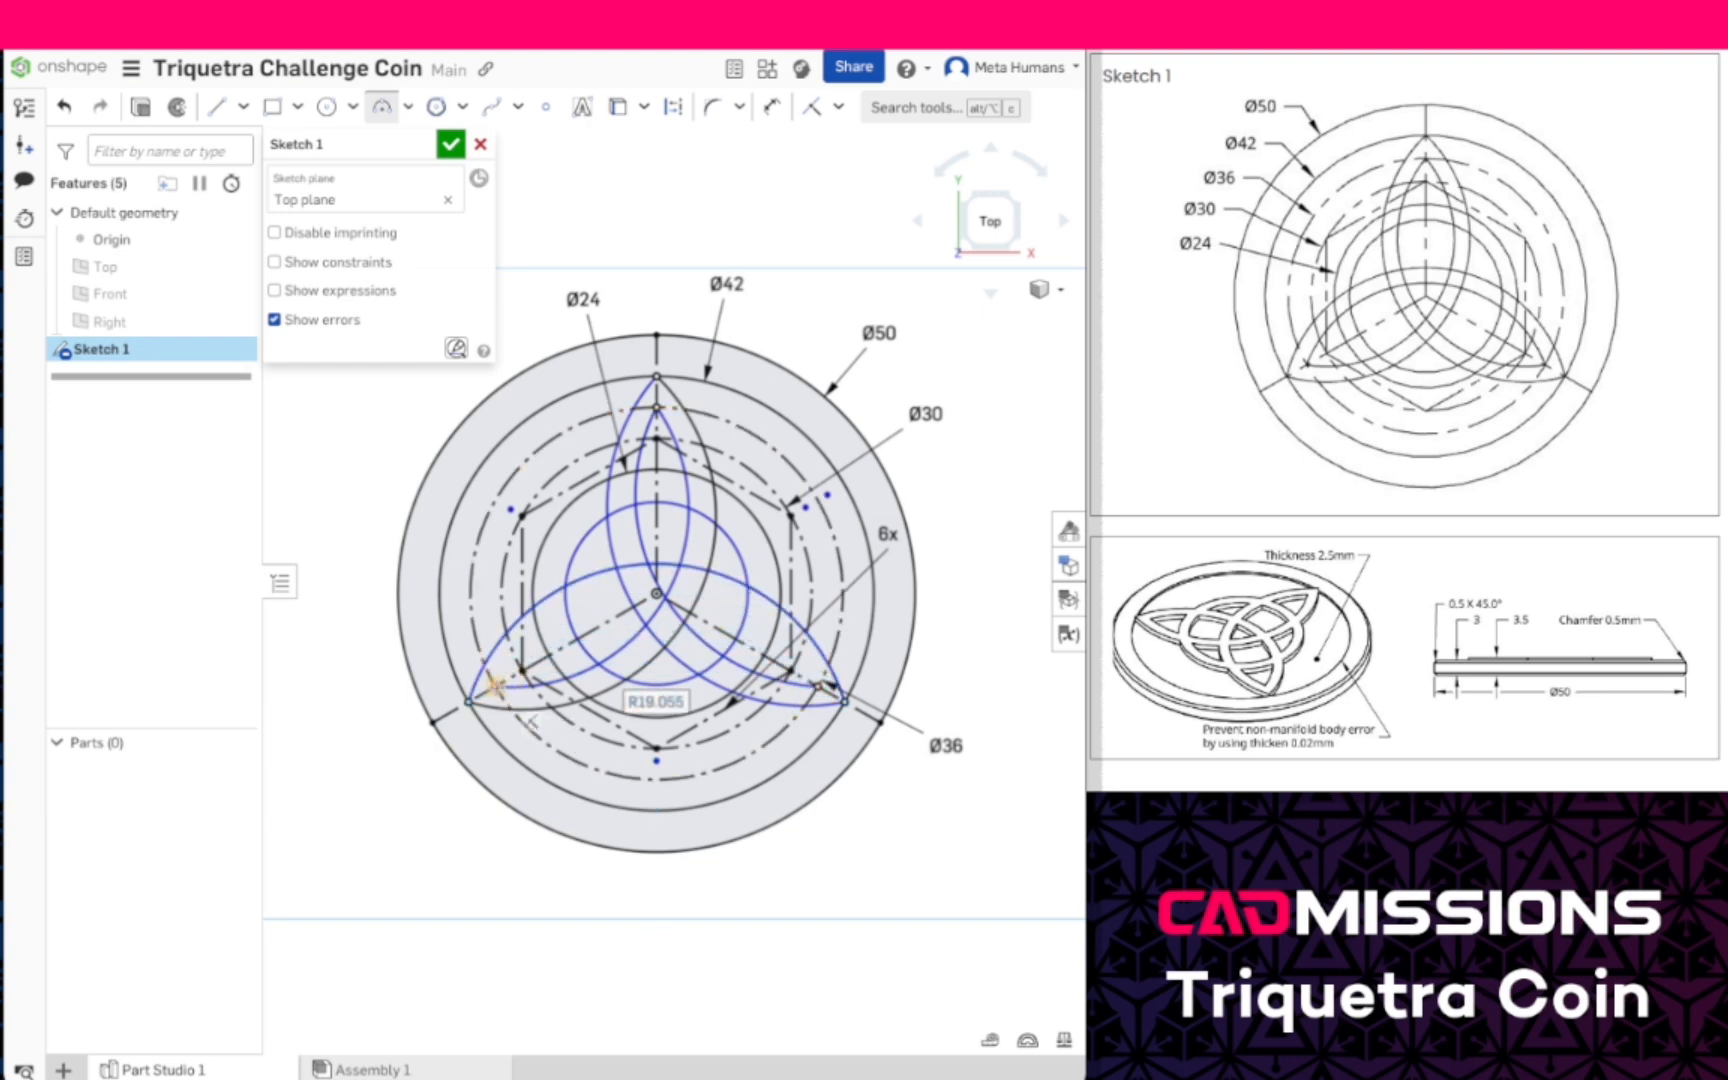
pyautogui.click(494, 686)
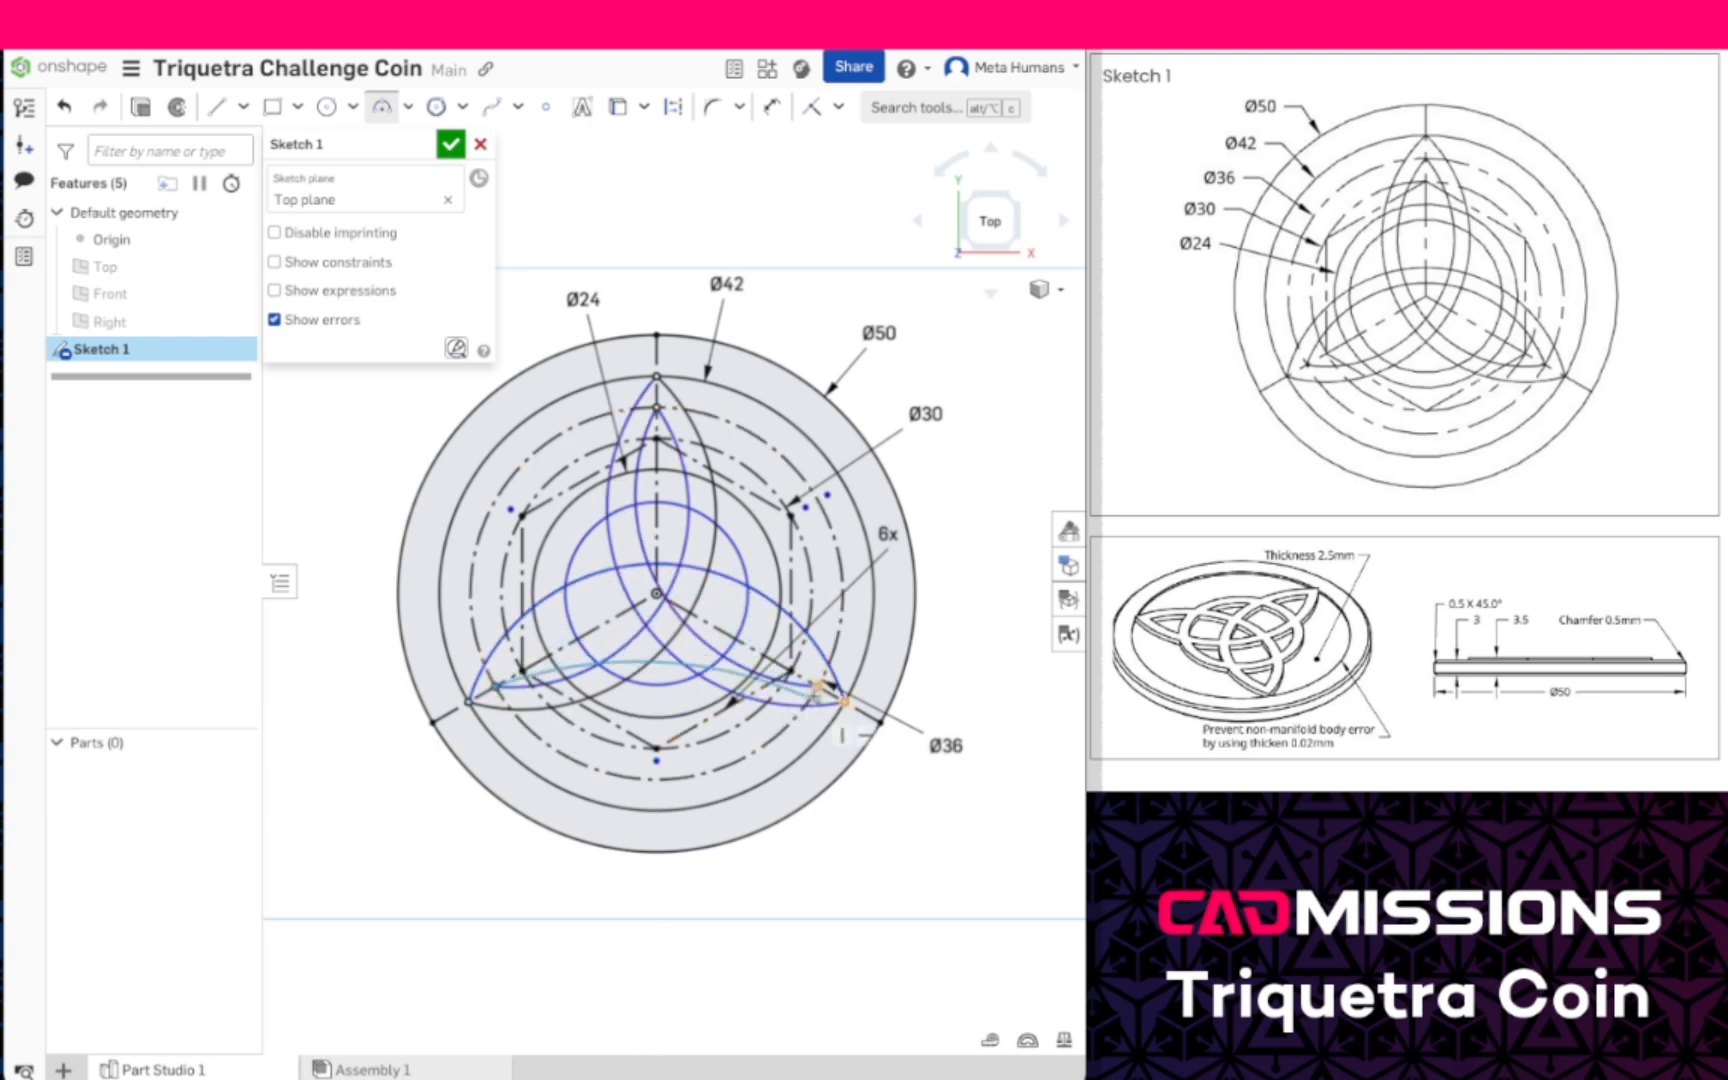
pyautogui.click(818, 686)
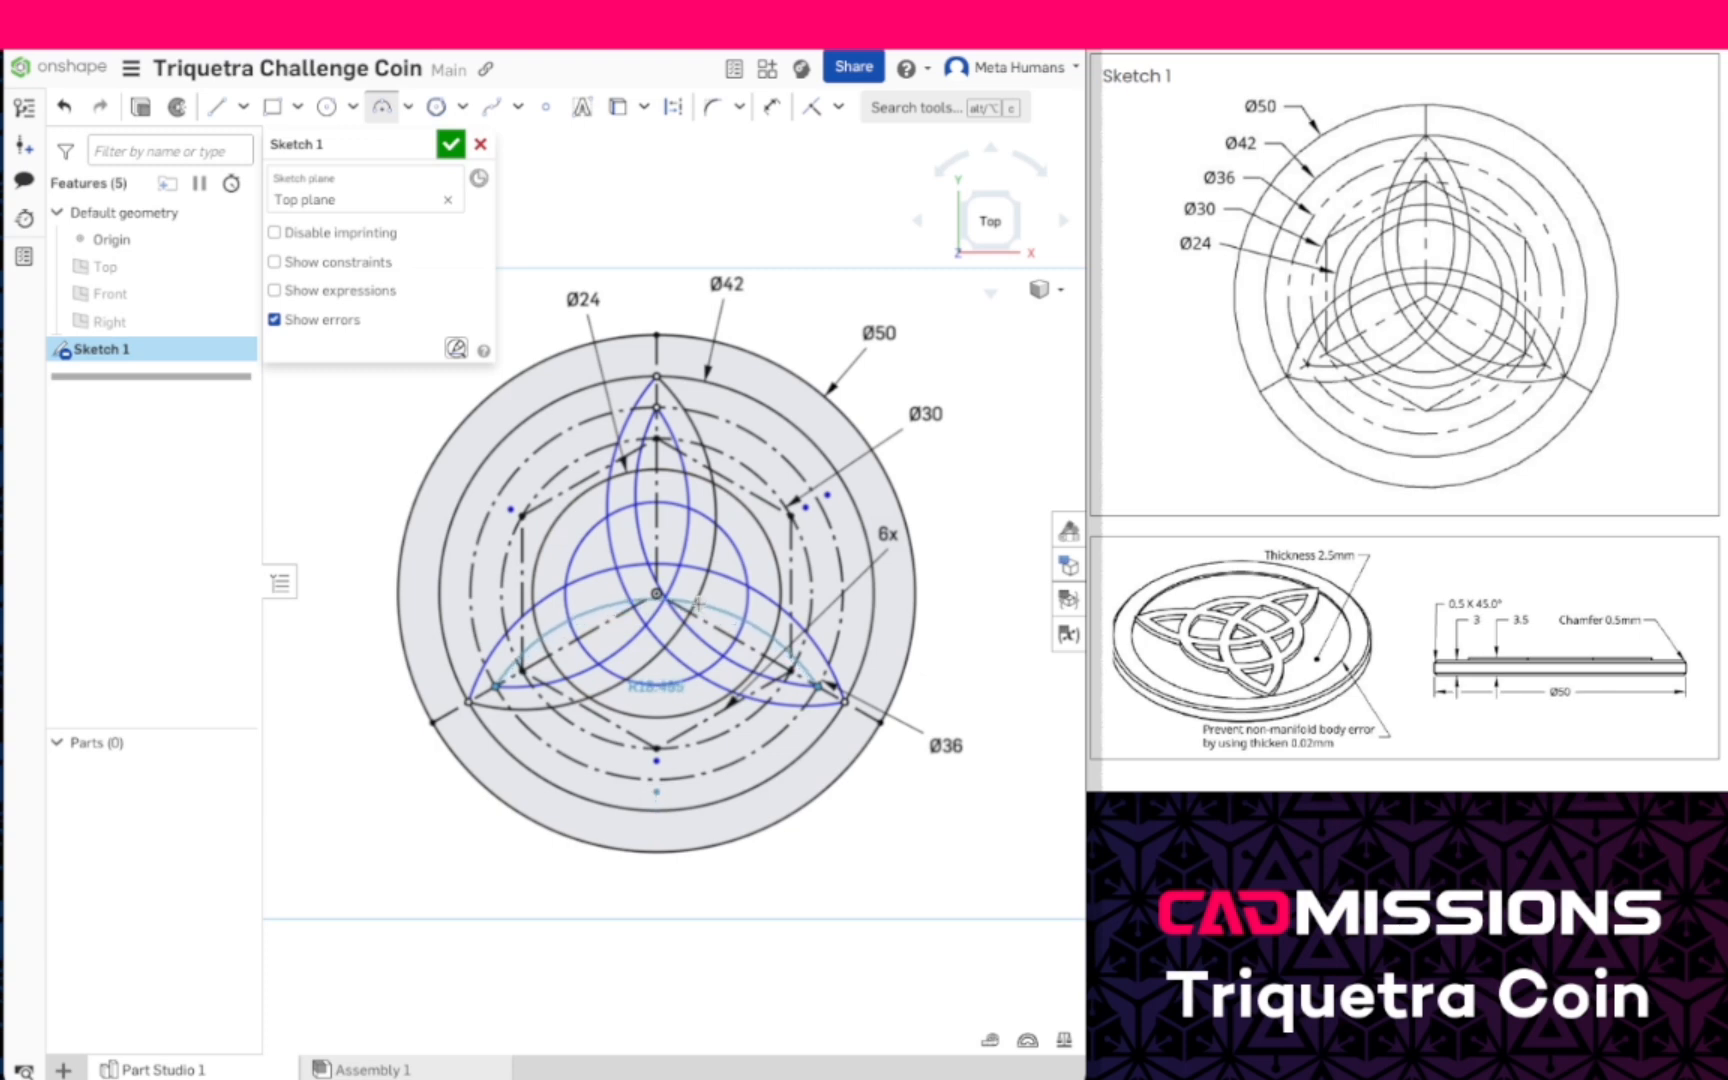
pyautogui.click(695, 602)
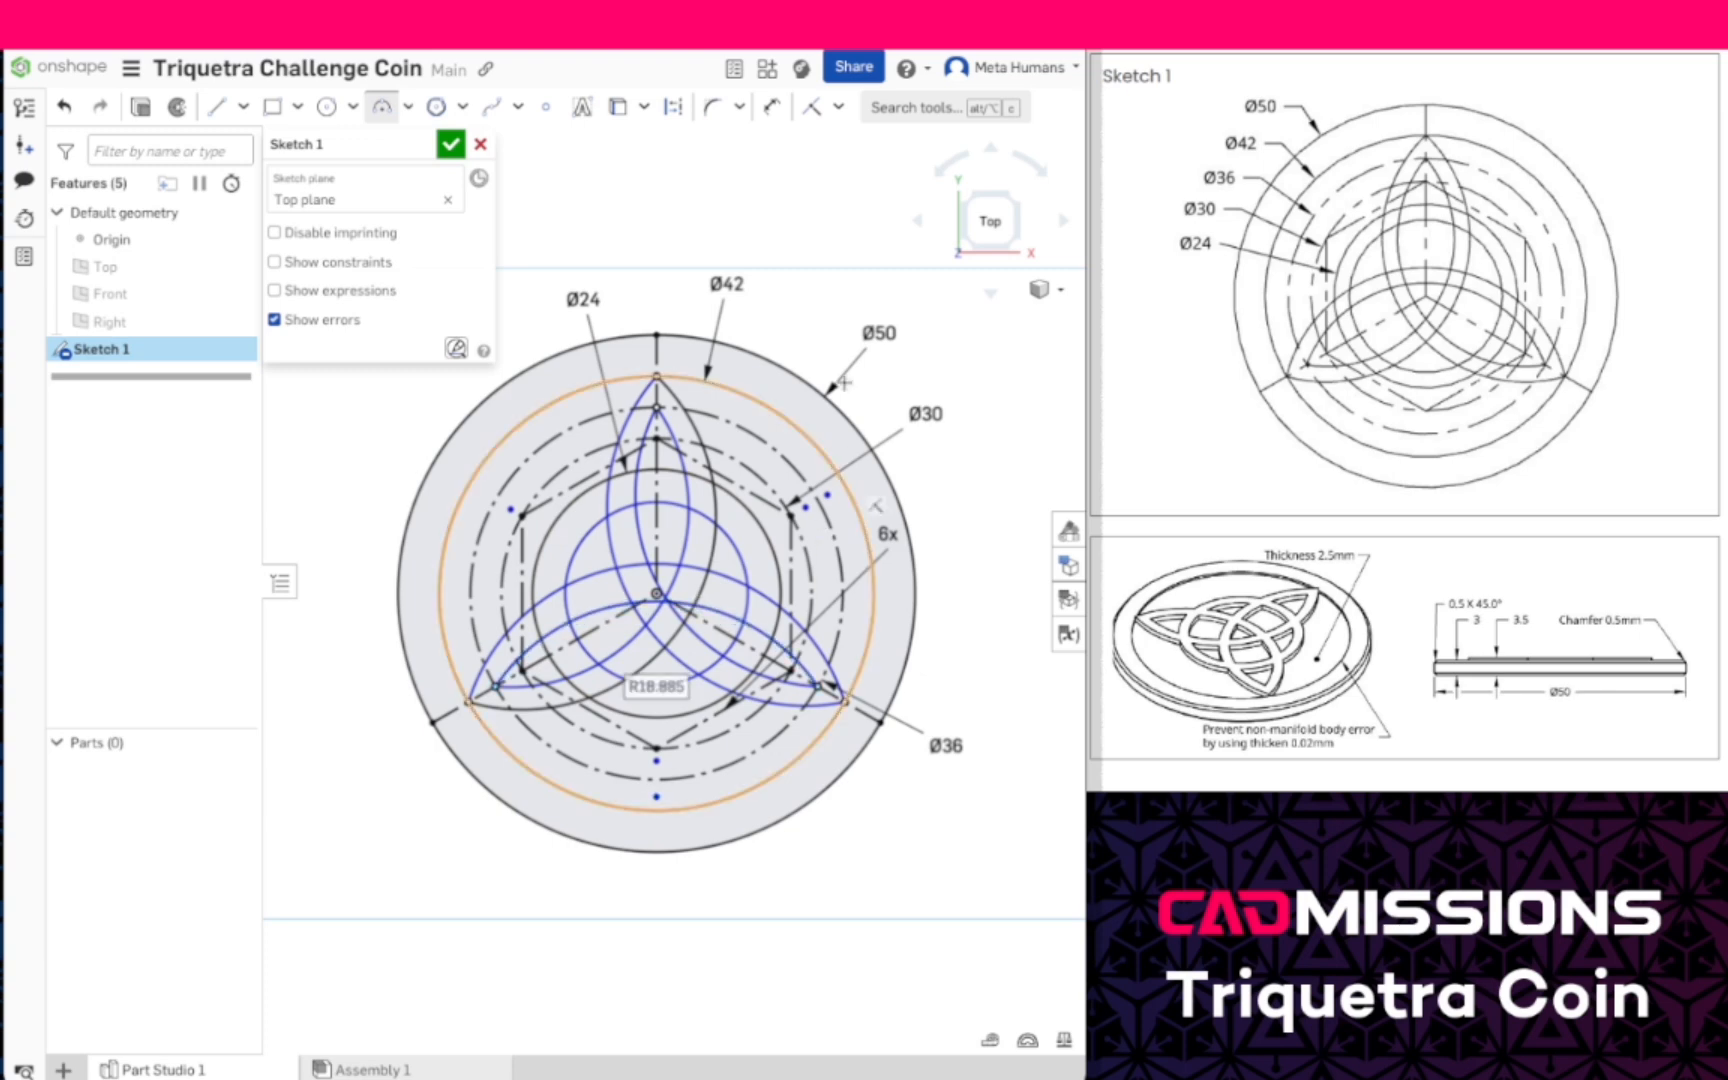
# - Make the inner left arc's center coincident with the hexagon's upper-left vertex and the outer right arc's center coincident with its upper-right vertex
pyautogui.click(818, 107)
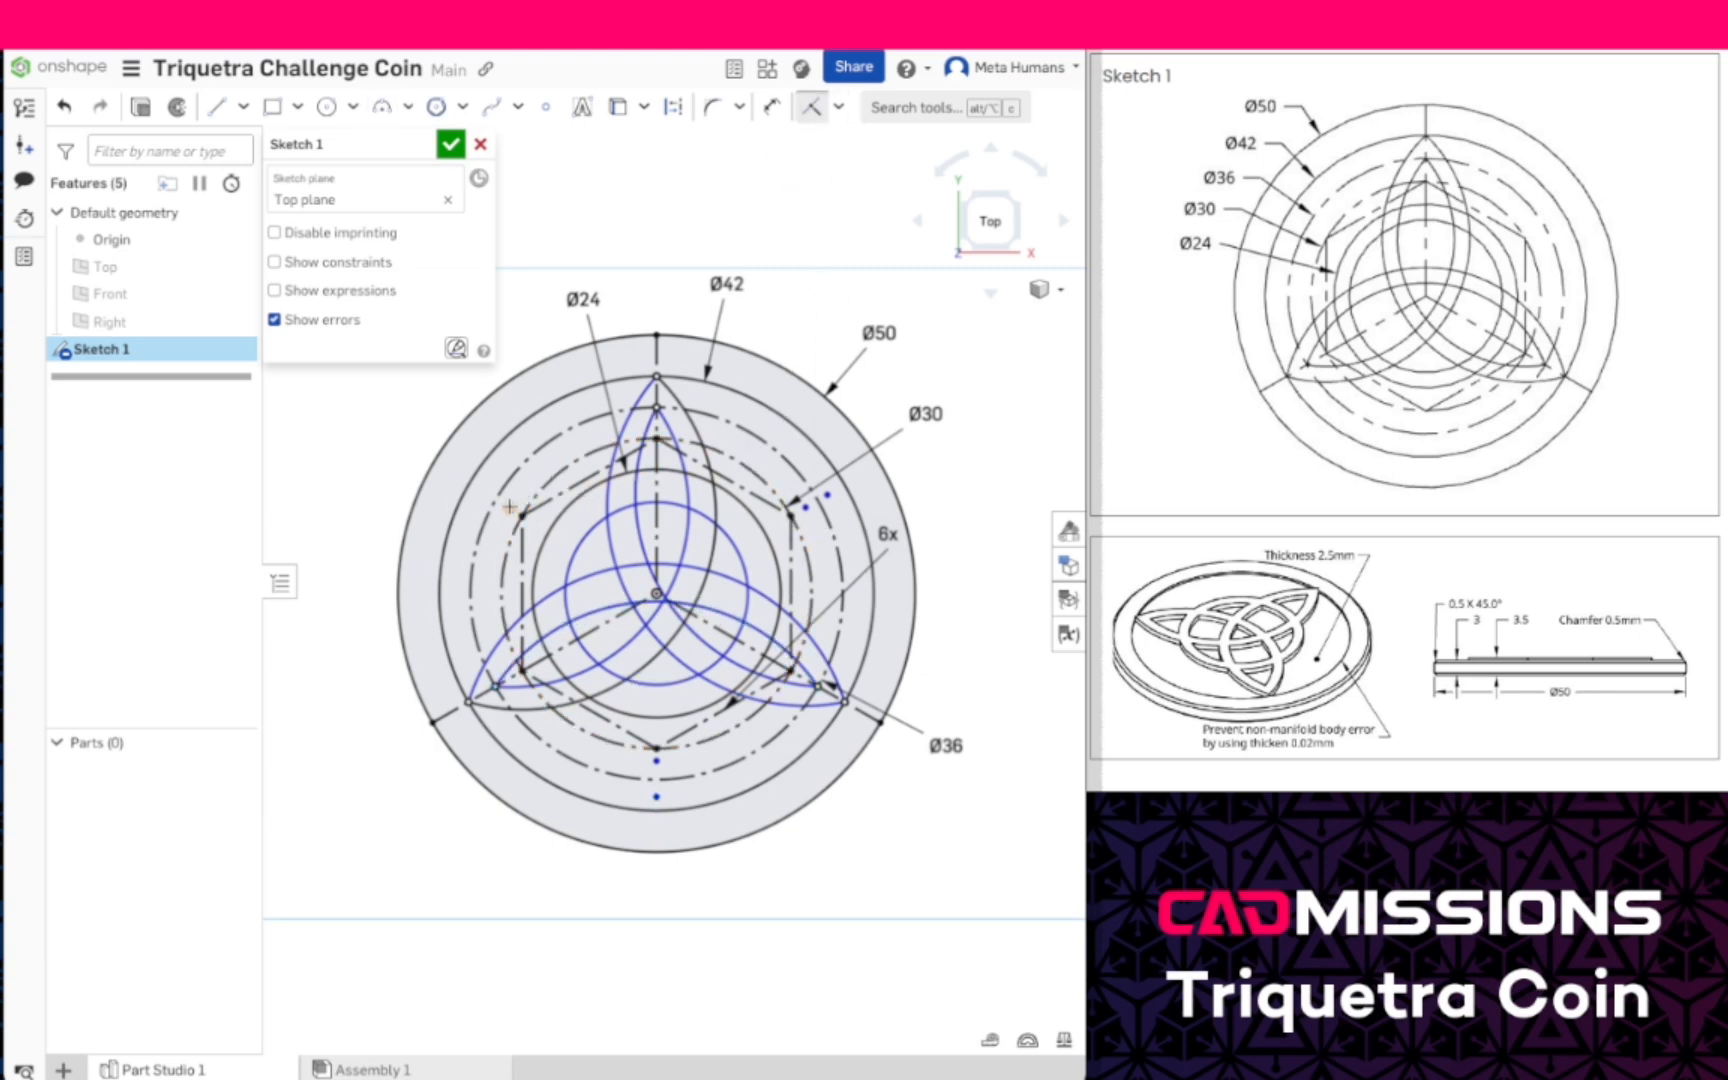
pyautogui.click(521, 515)
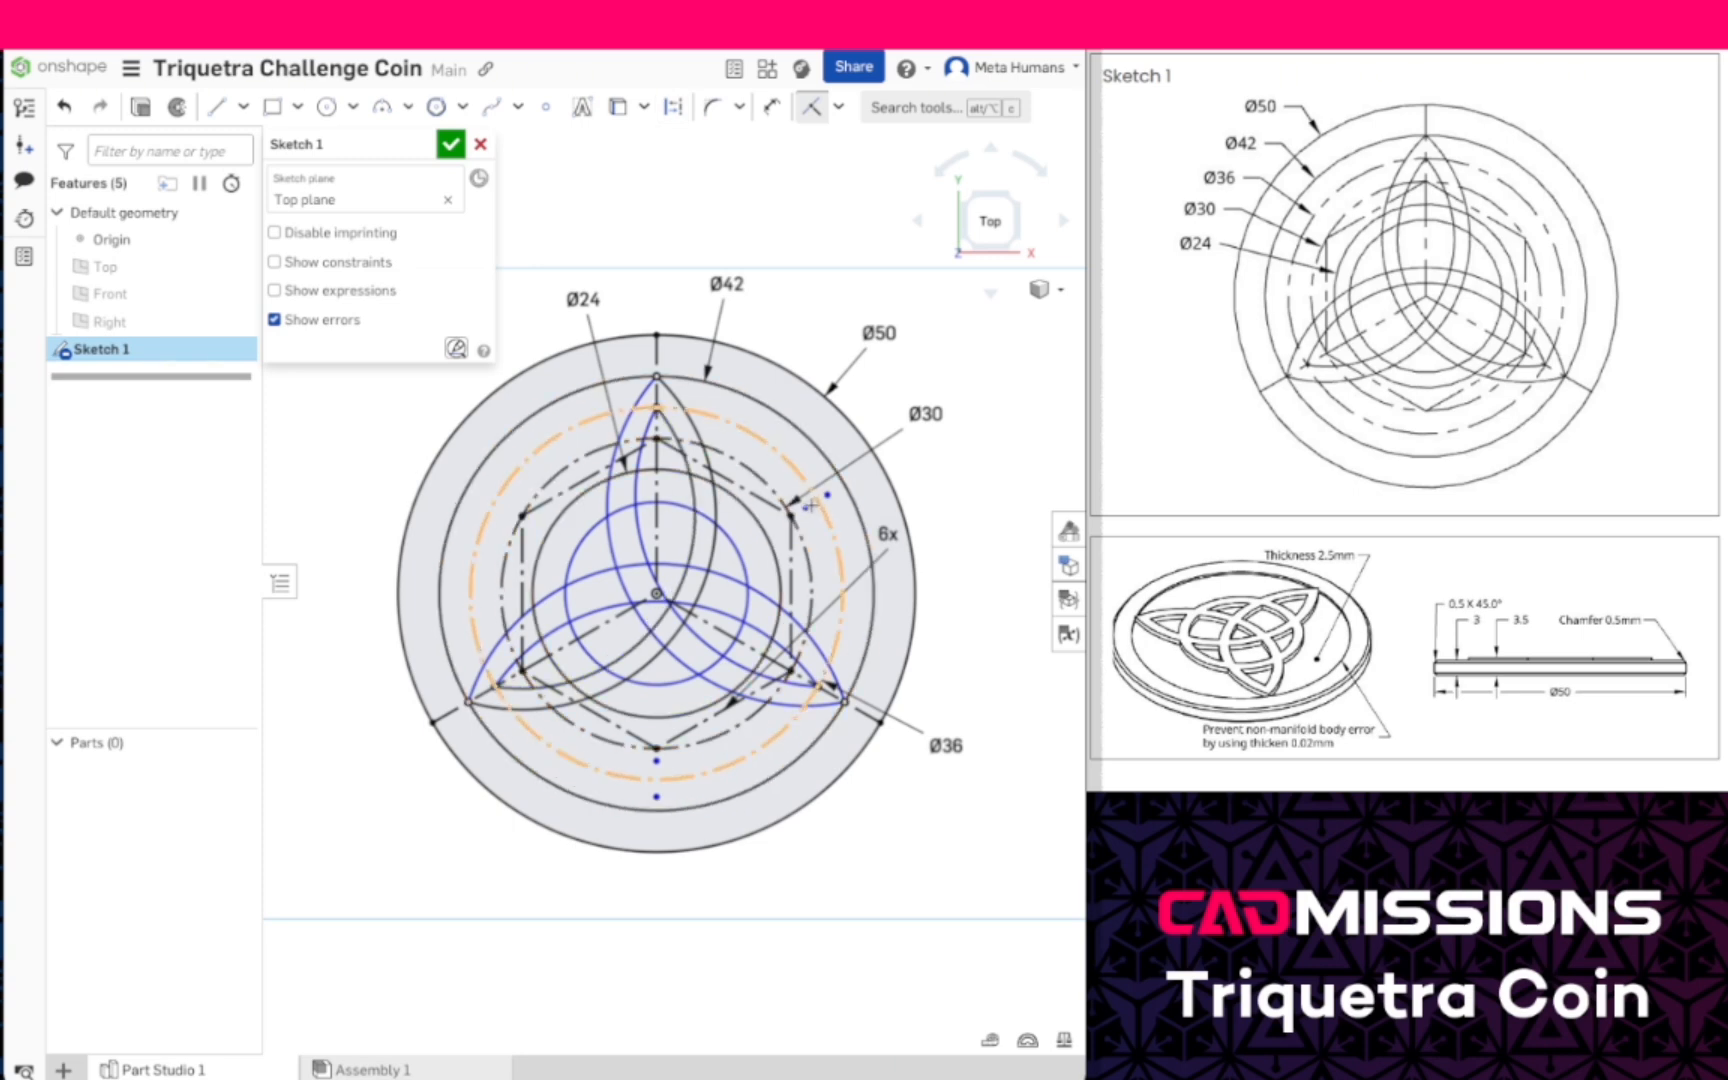
pyautogui.click(805, 508)
pyautogui.click(790, 515)
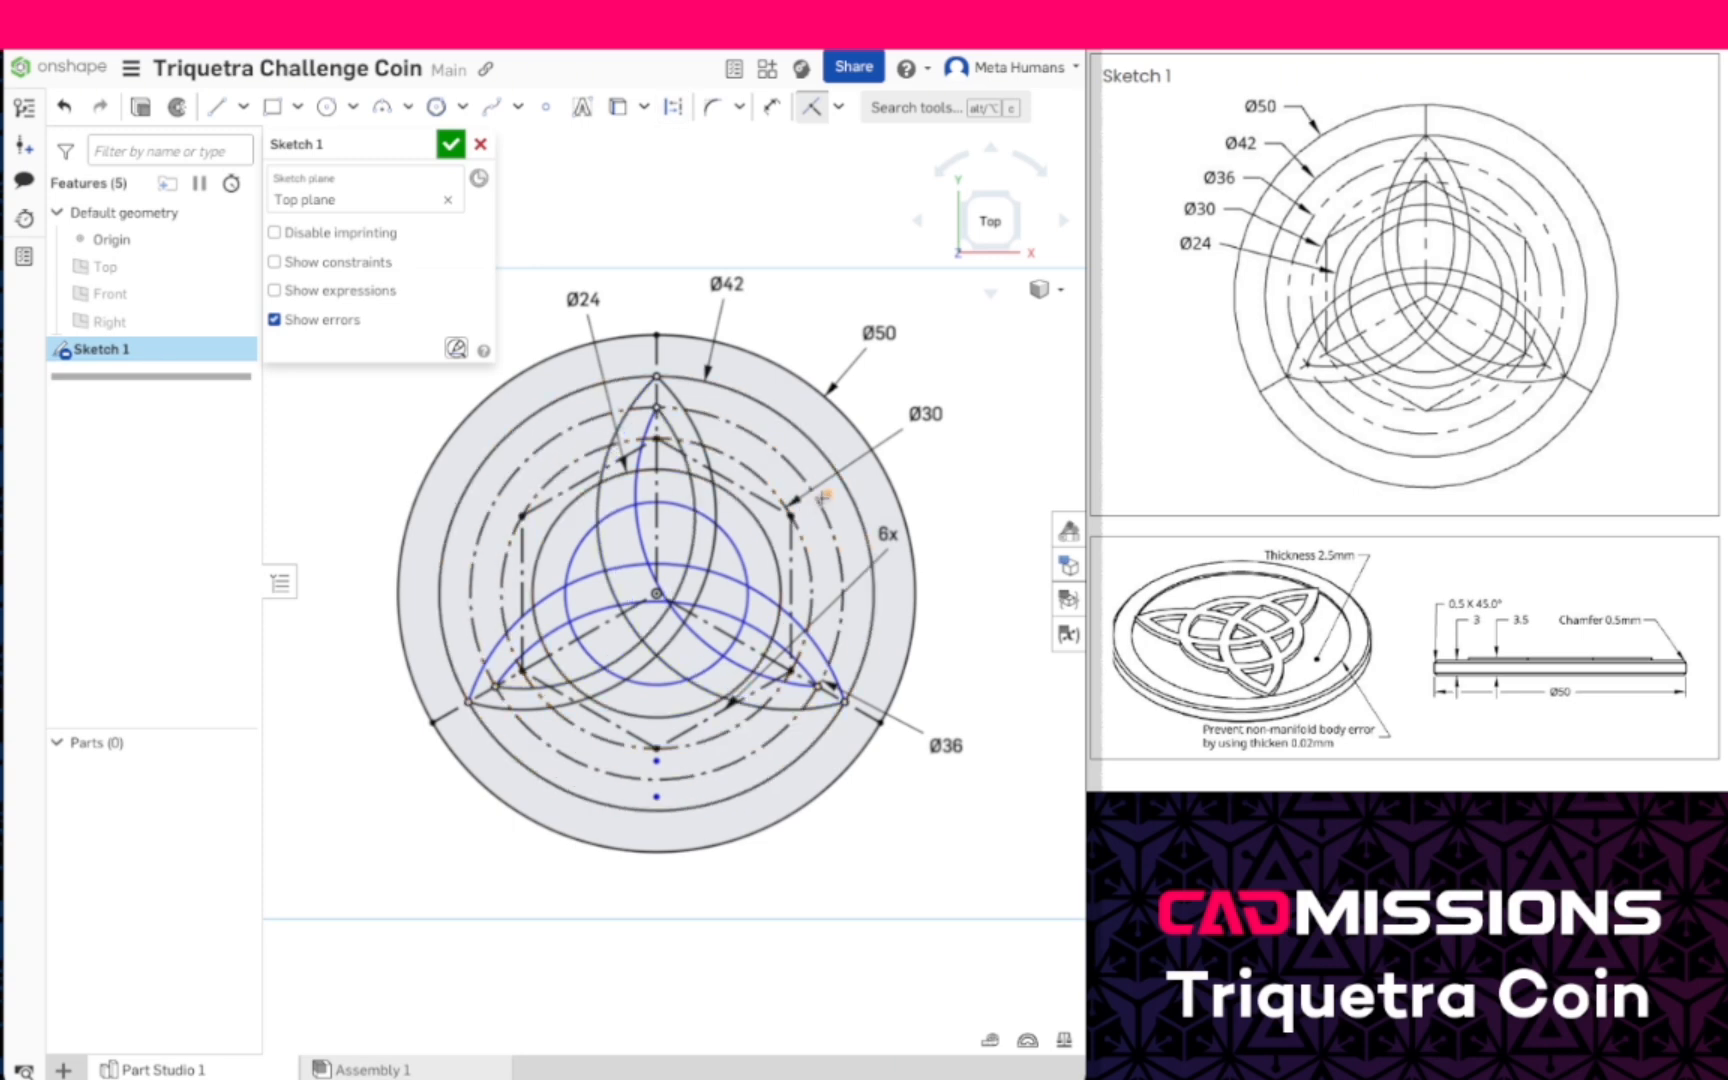
# - Try to make the remaining inner arc center coincident with the hexagon's upper-right vertex, and undo that constraint
pyautogui.click(790, 515)
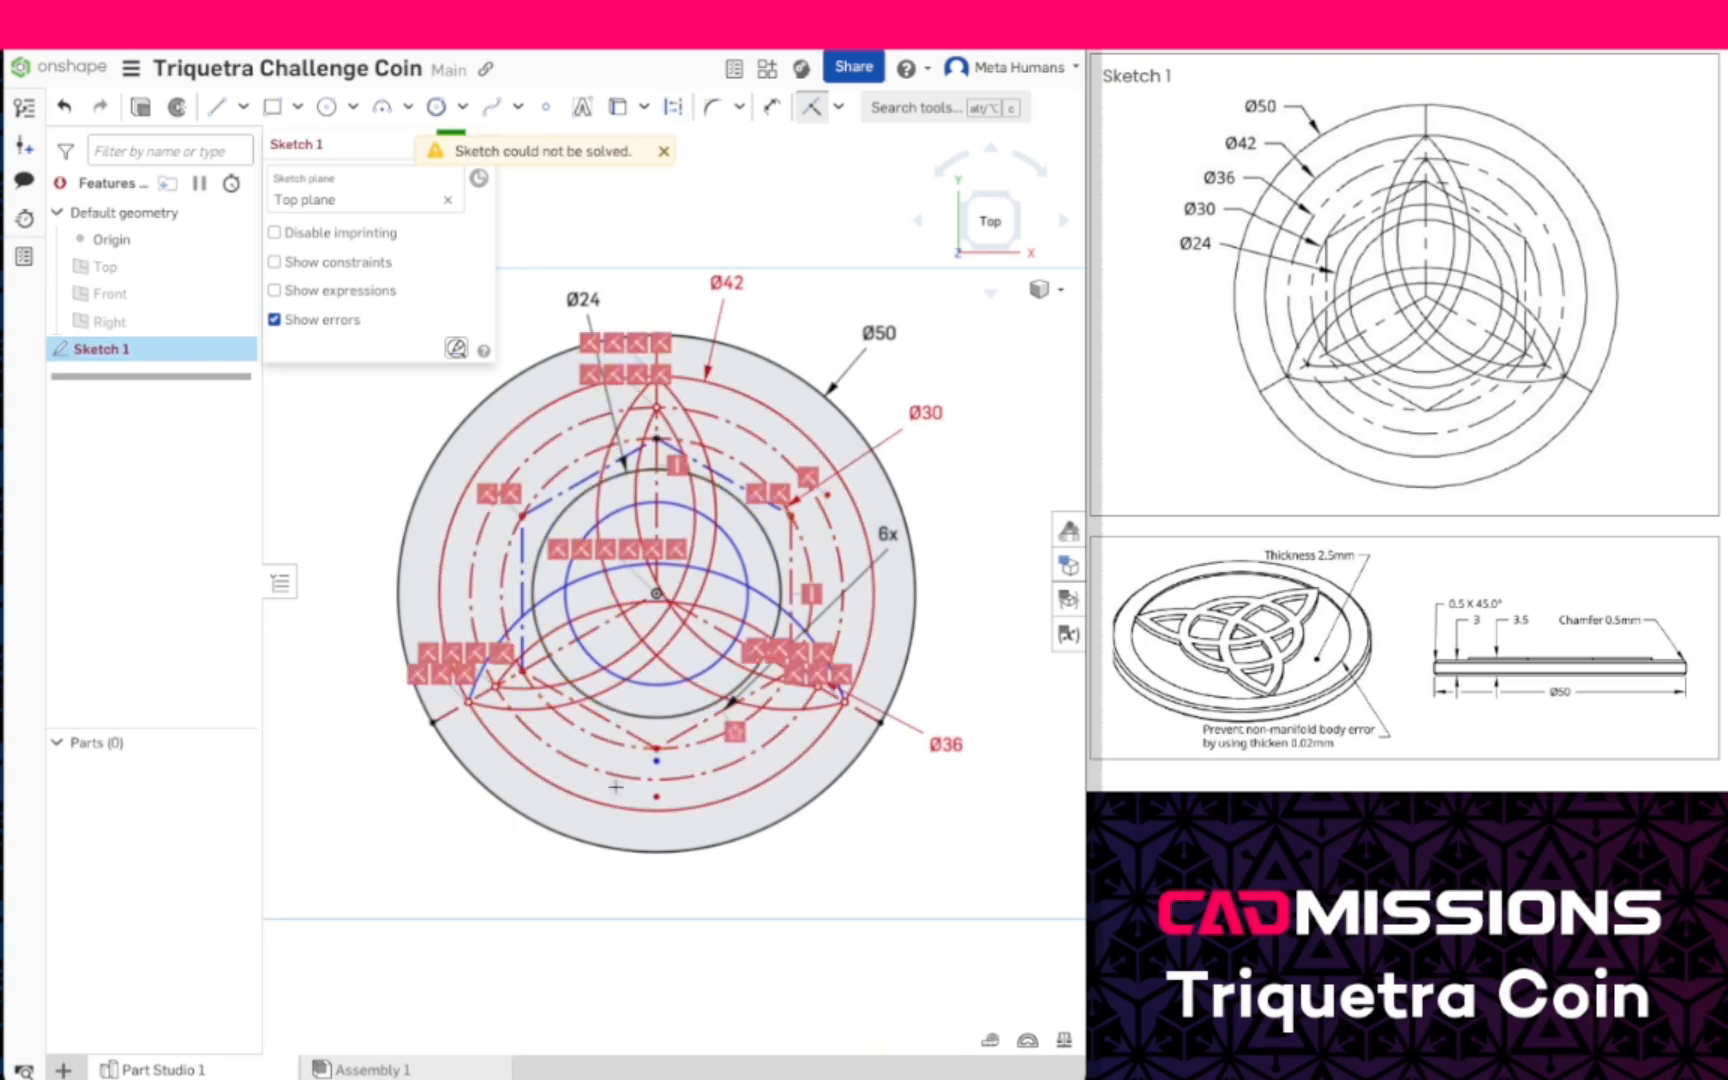
pyautogui.press('Escape')
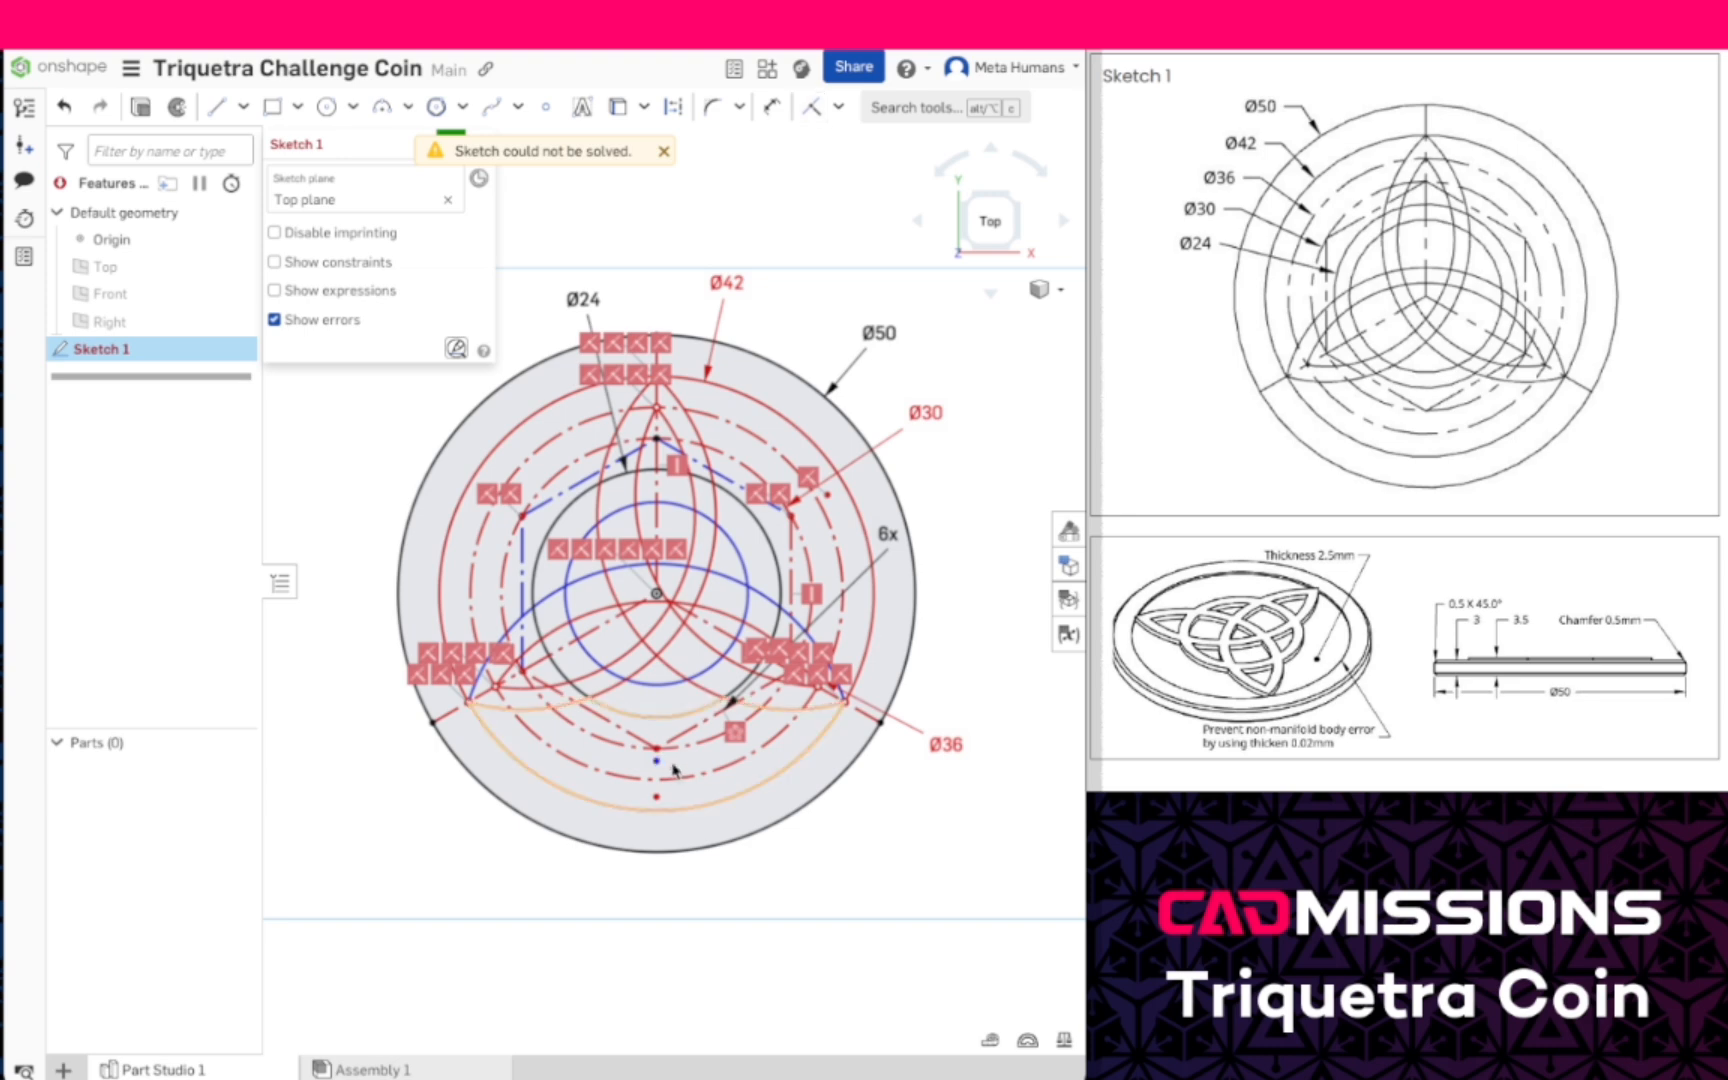
pyautogui.hotkey('ctrl', 'z')
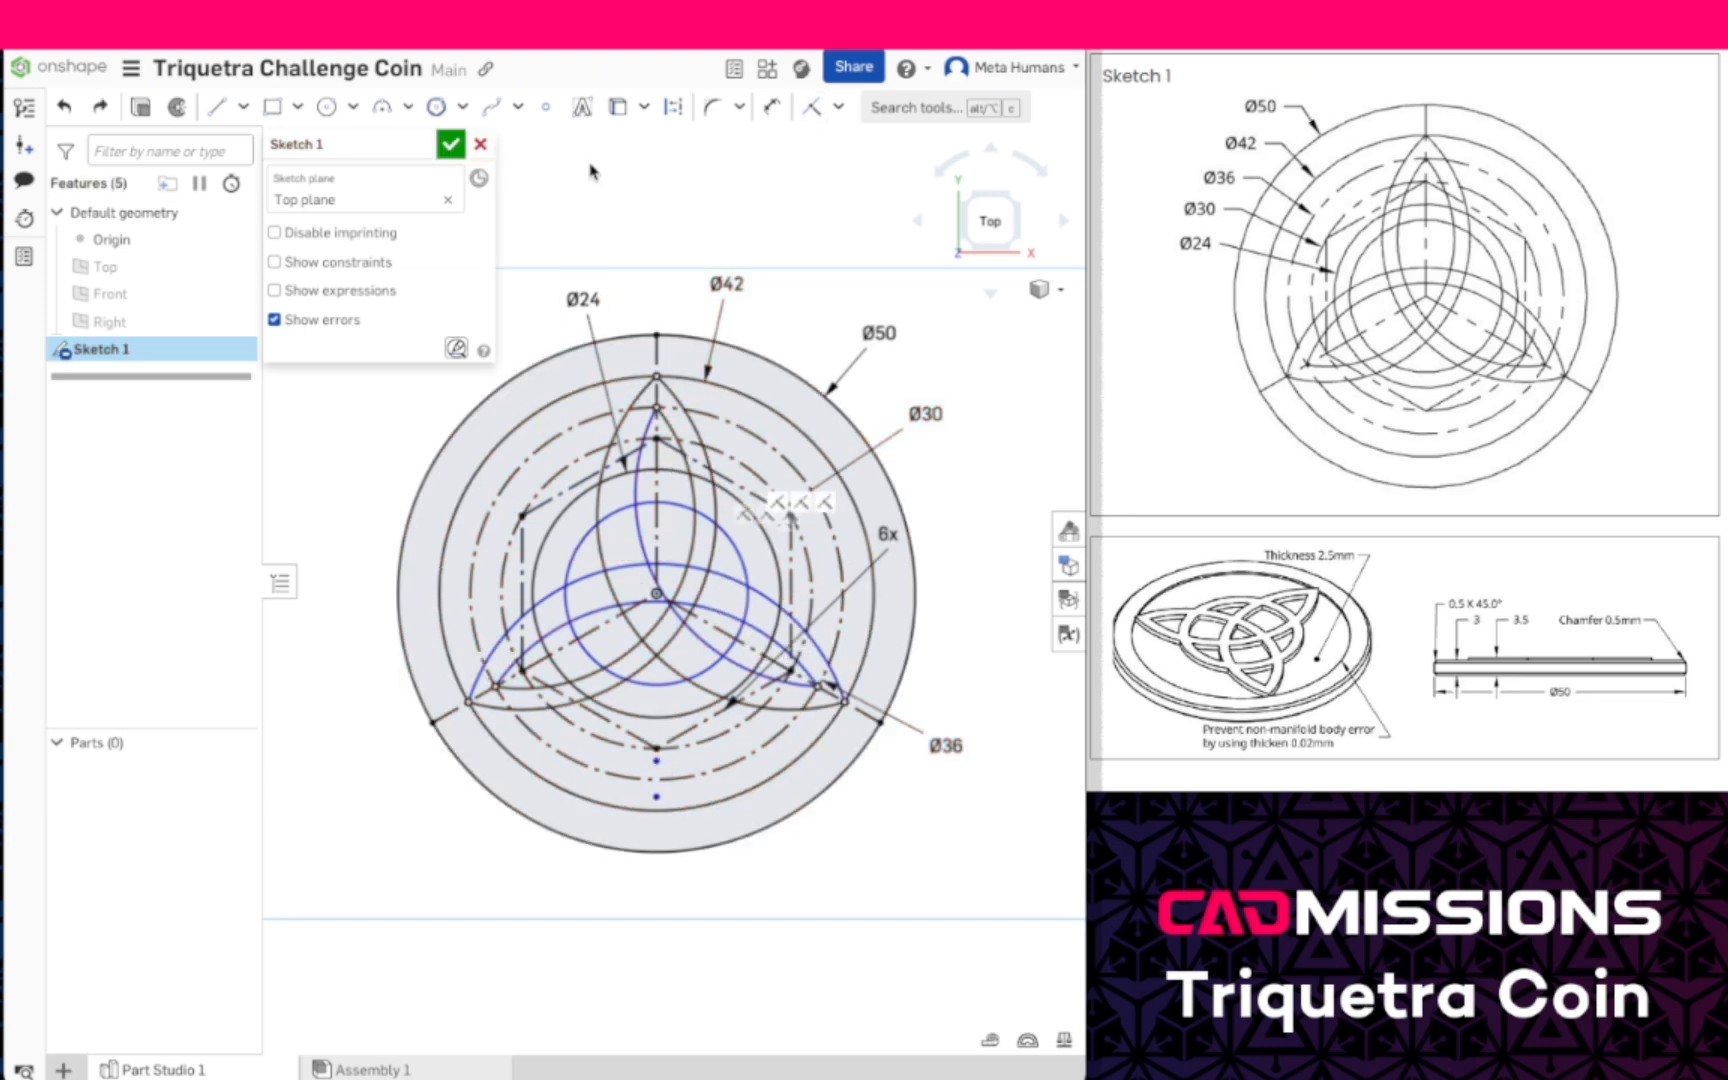
# - Make both lower arc centers coincident with the hexagon's bottom vertex and the remaining inner arc center coincident with the upper-right vertex
pyautogui.click(811, 107)
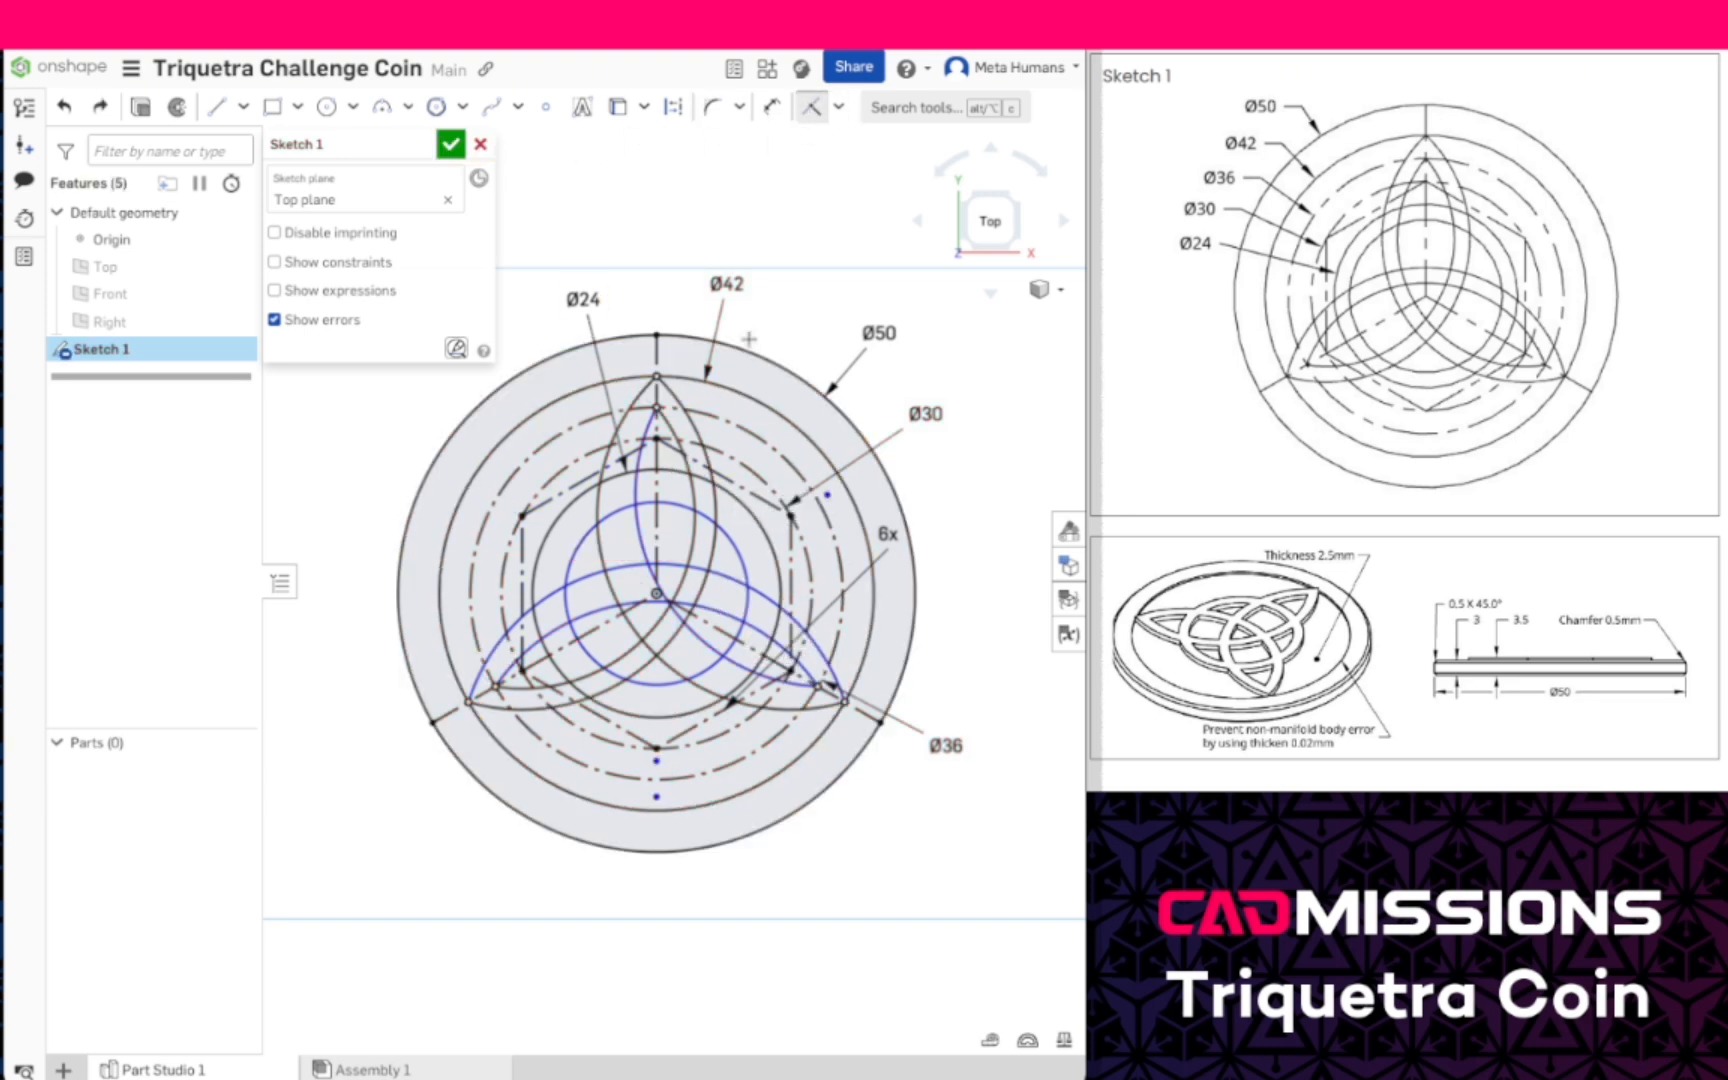
pyautogui.click(656, 758)
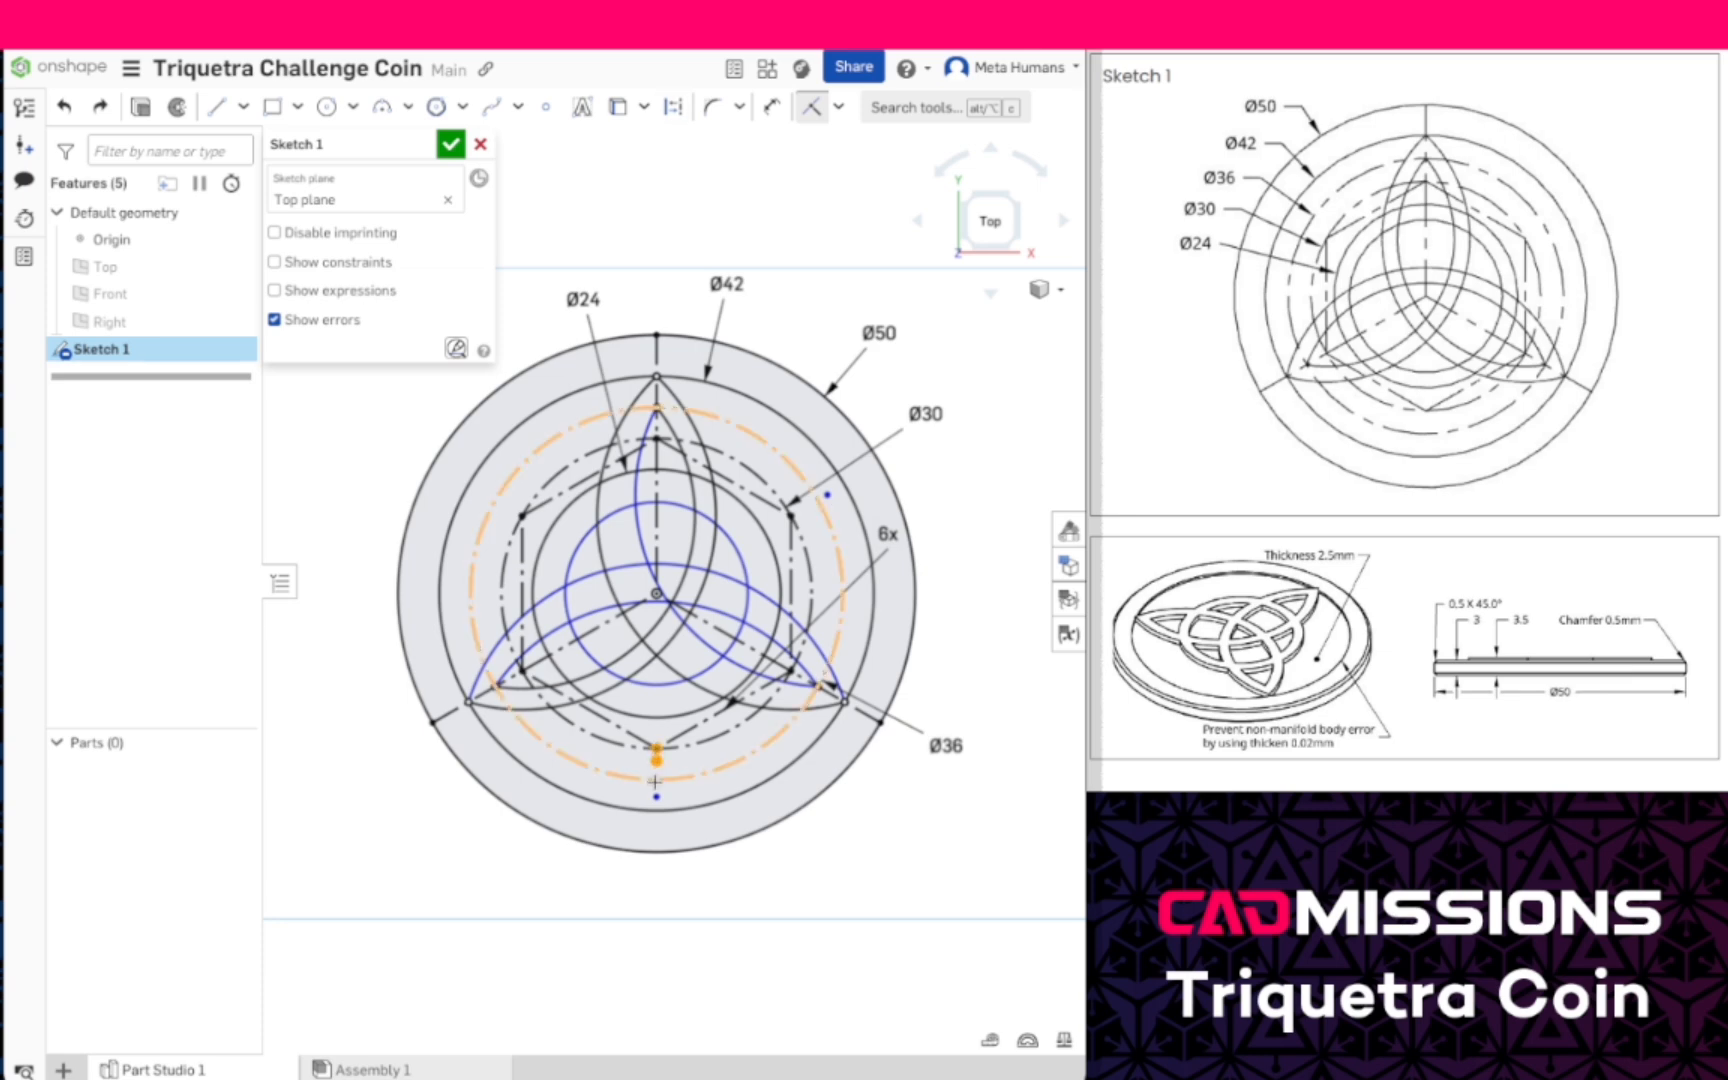
pyautogui.click(656, 796)
pyautogui.click(657, 749)
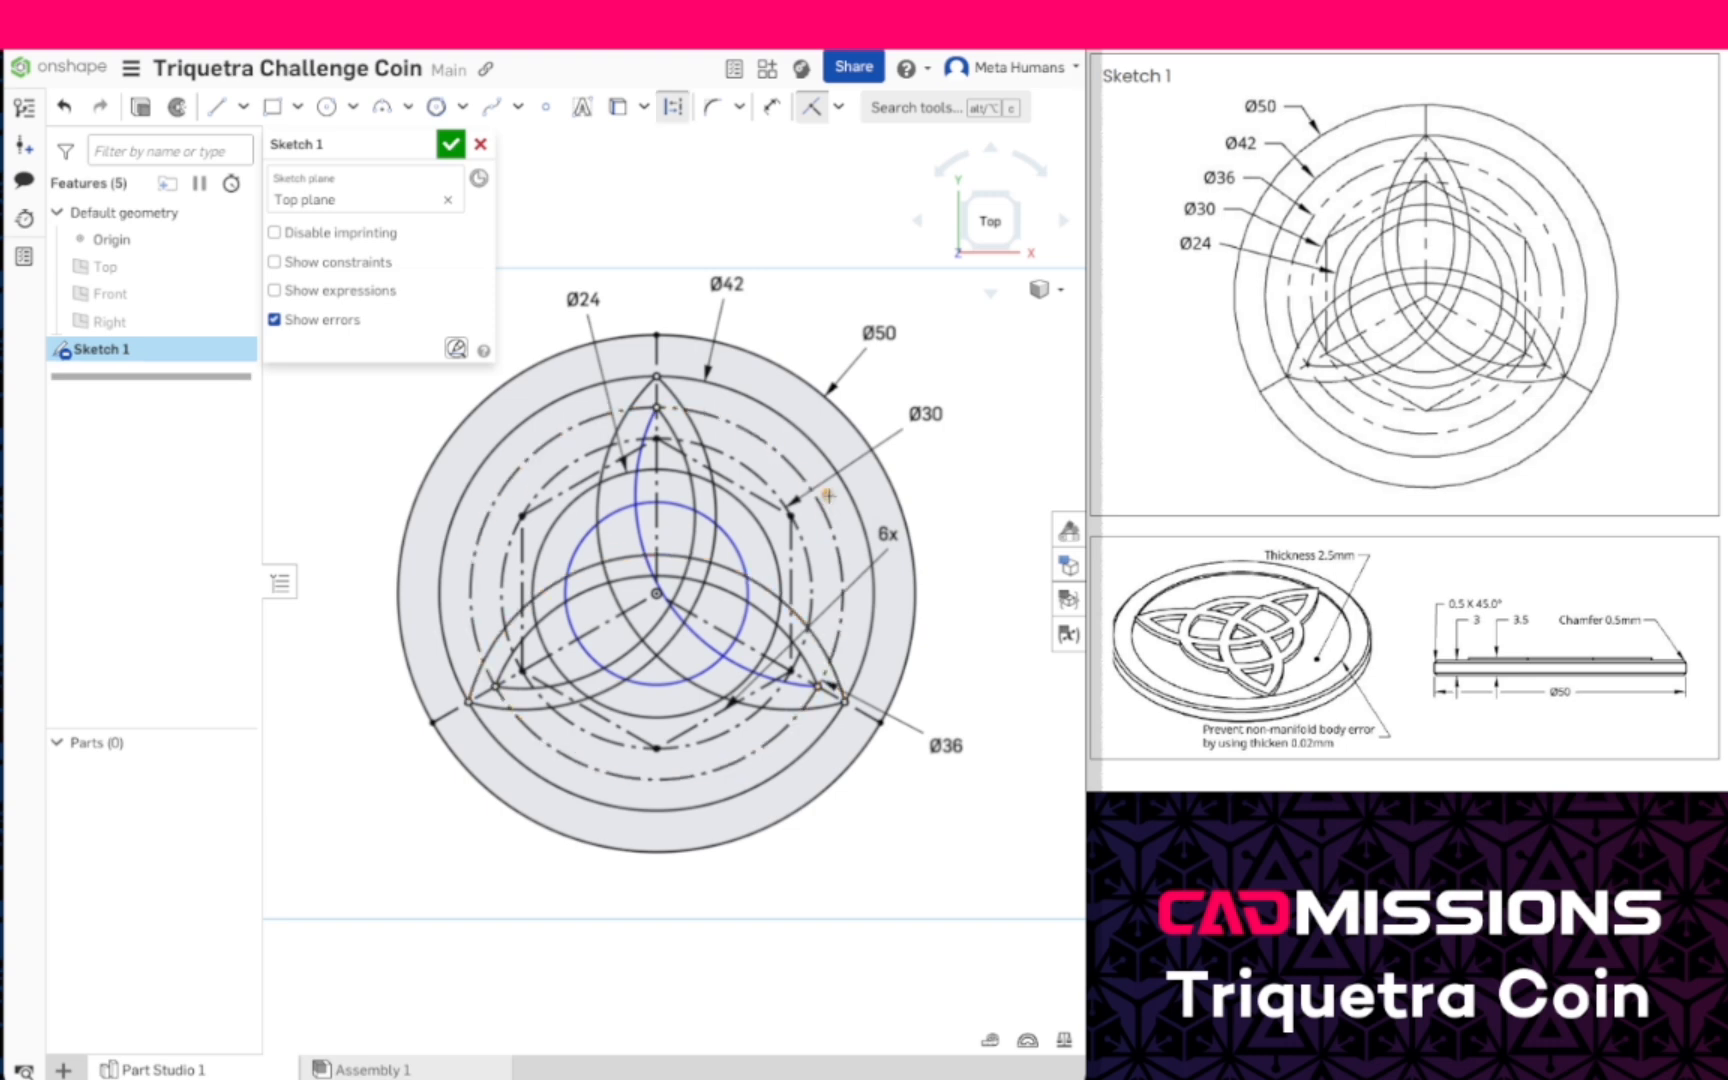
pyautogui.click(828, 494)
pyautogui.click(790, 515)
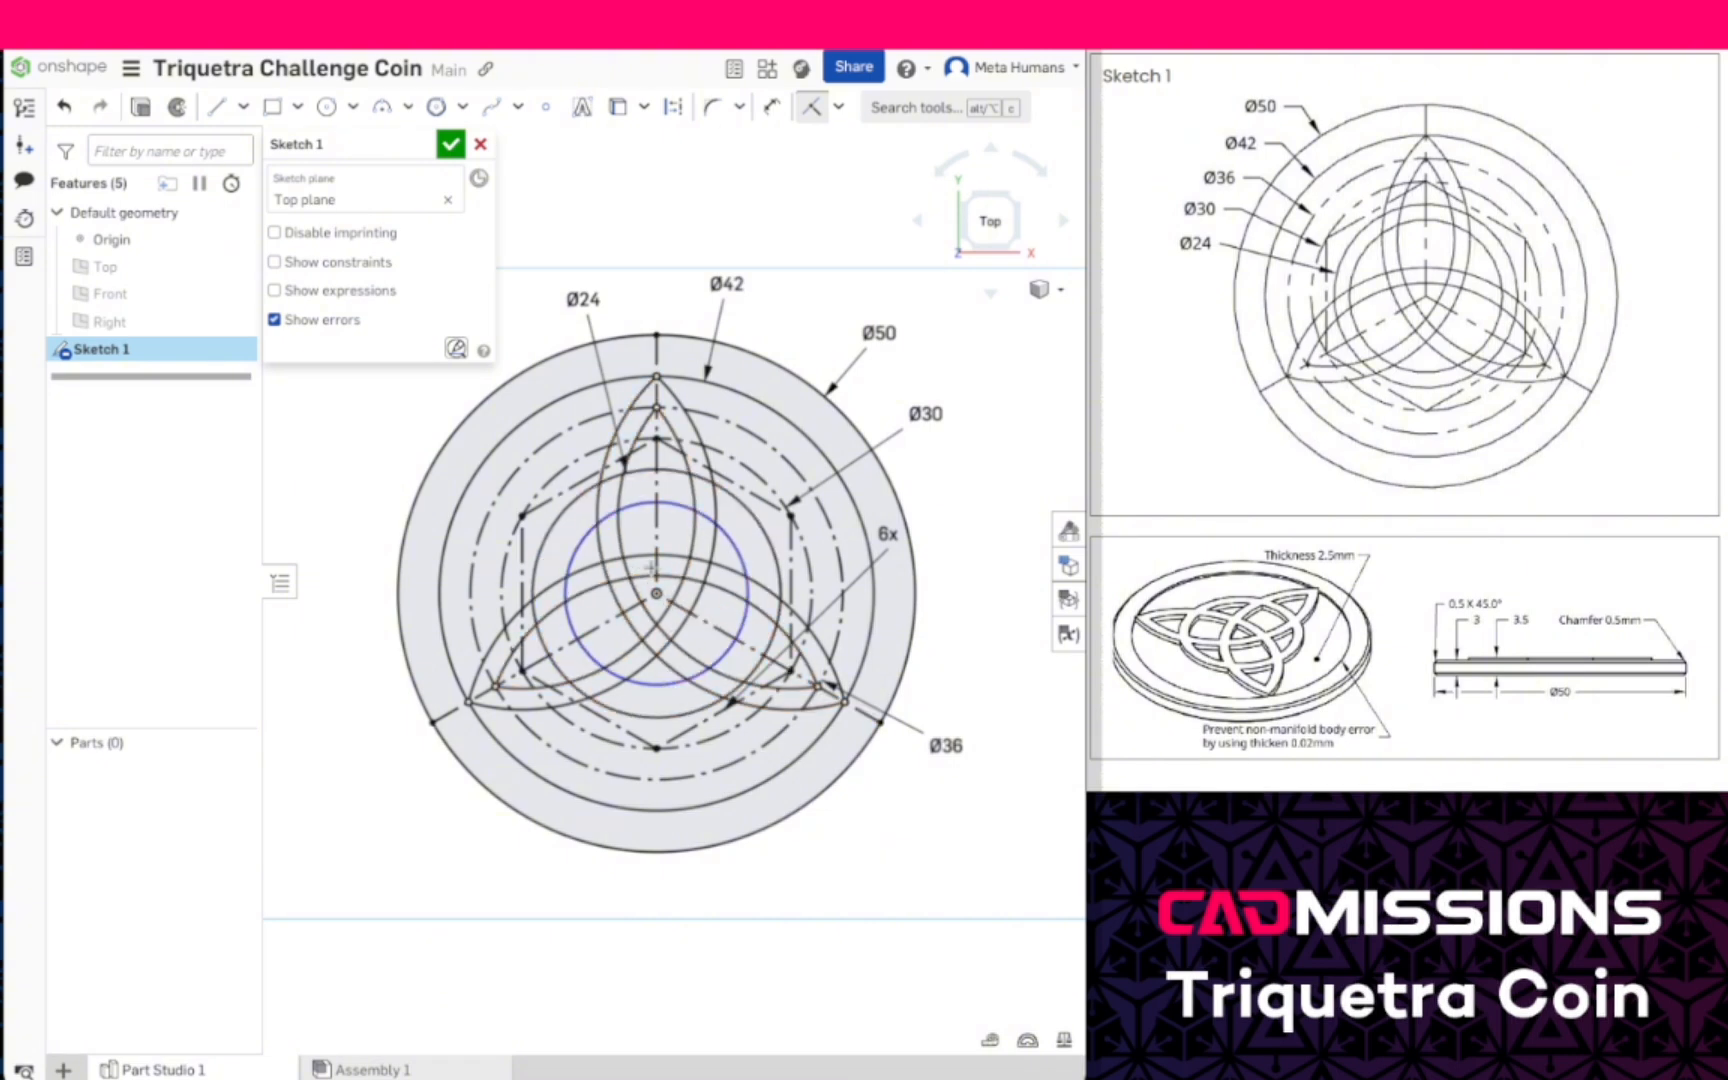
# - Draw a vertical line about 2.03 mm long on the vertical construction line, joining the crests of the two upward-bulging arcs above the origin
pyautogui.scroll(2, 650, 517)
pyautogui.scroll(3, 650, 510)
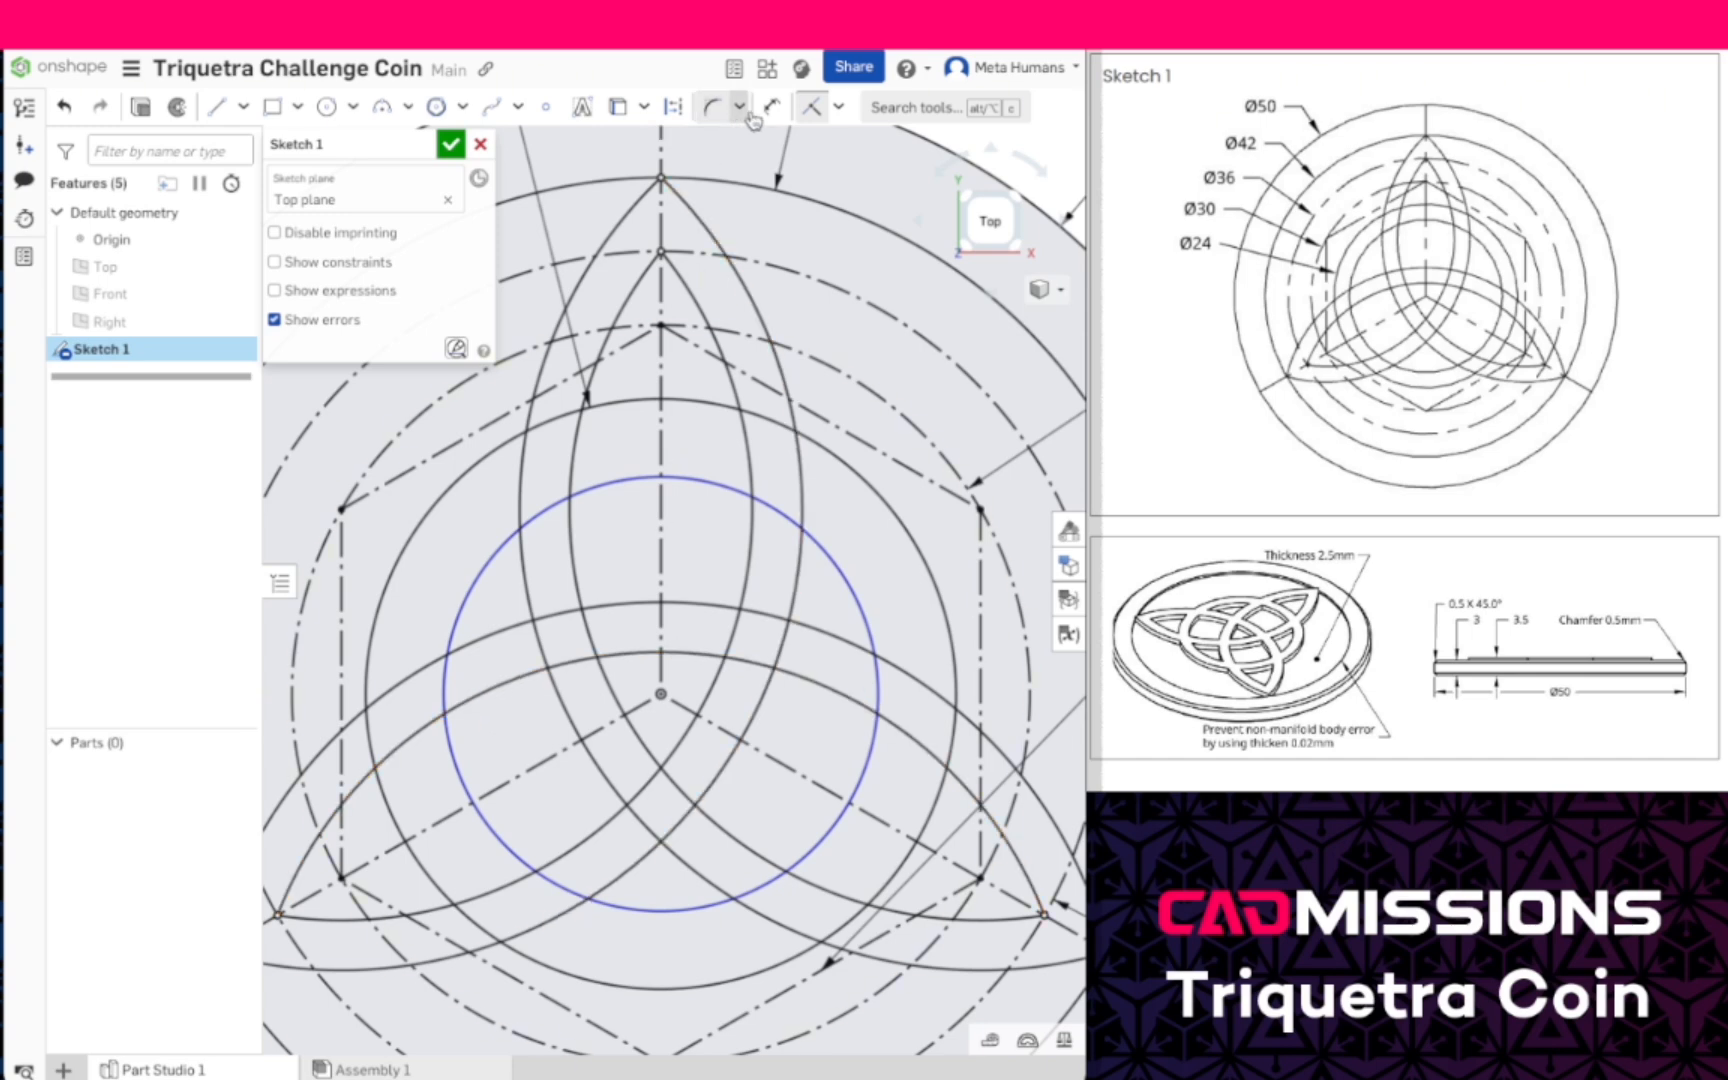
pyautogui.click(216, 107)
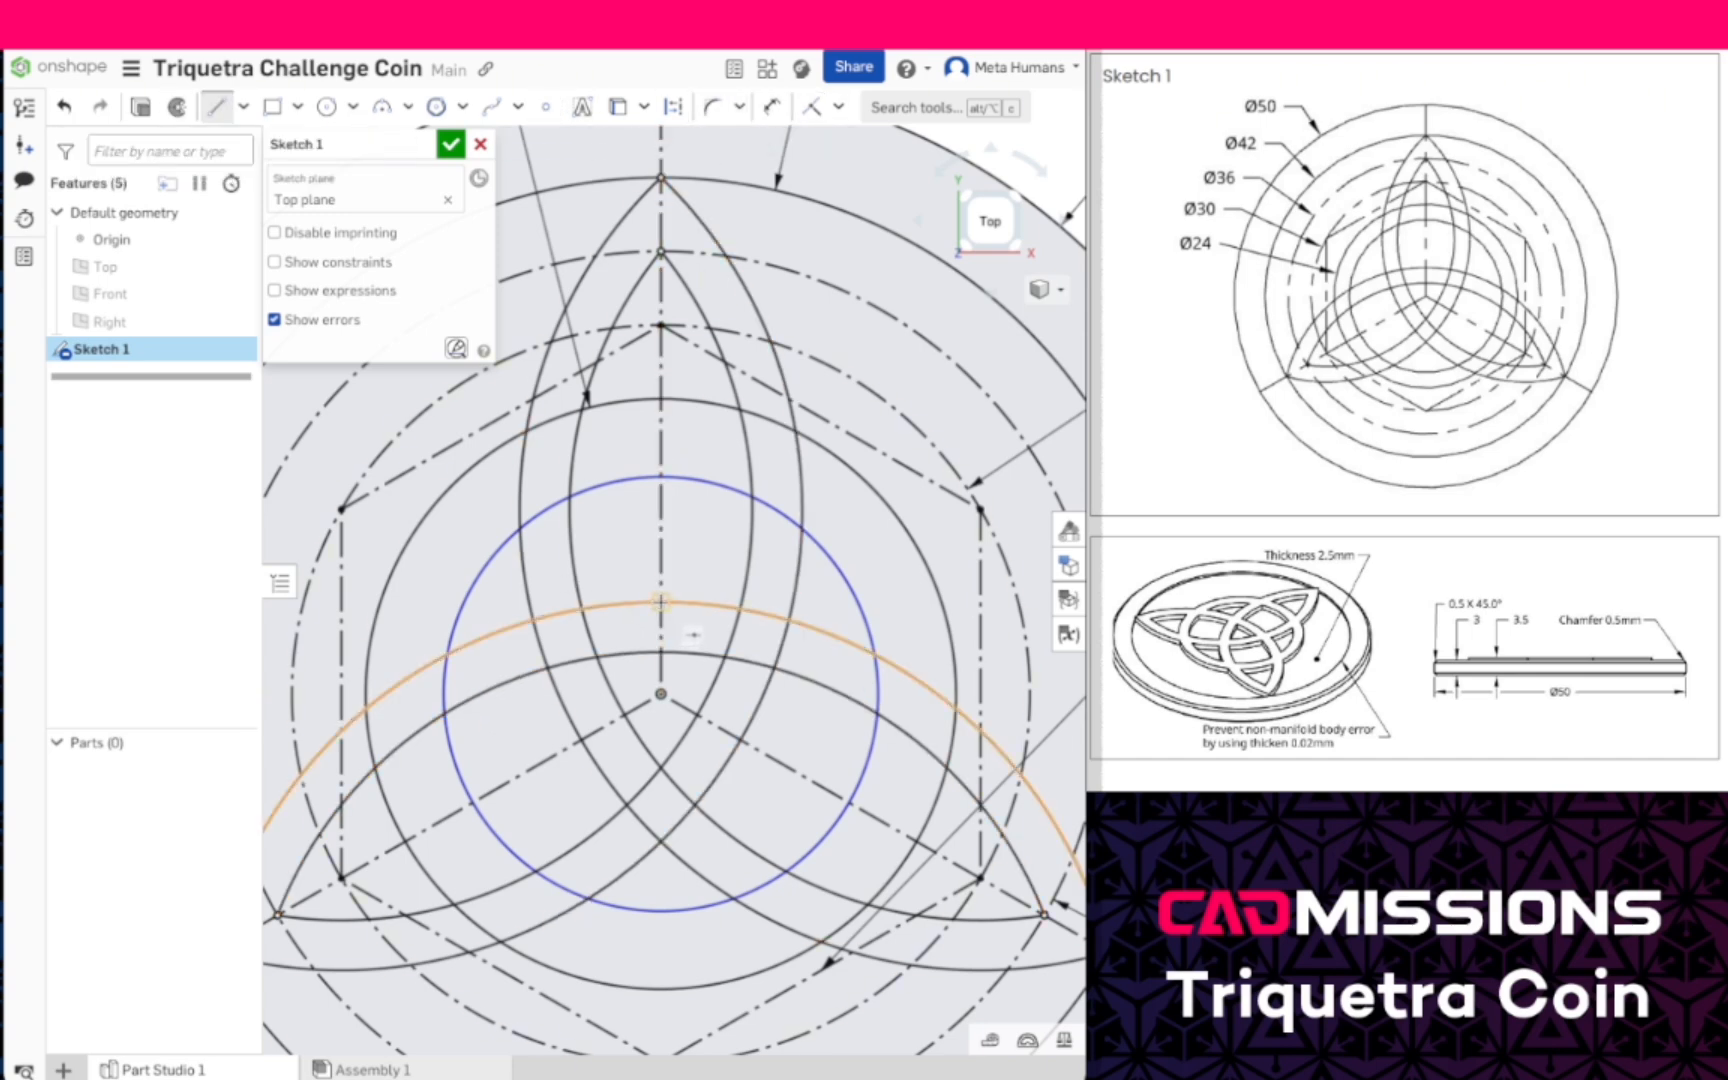
pyautogui.click(660, 602)
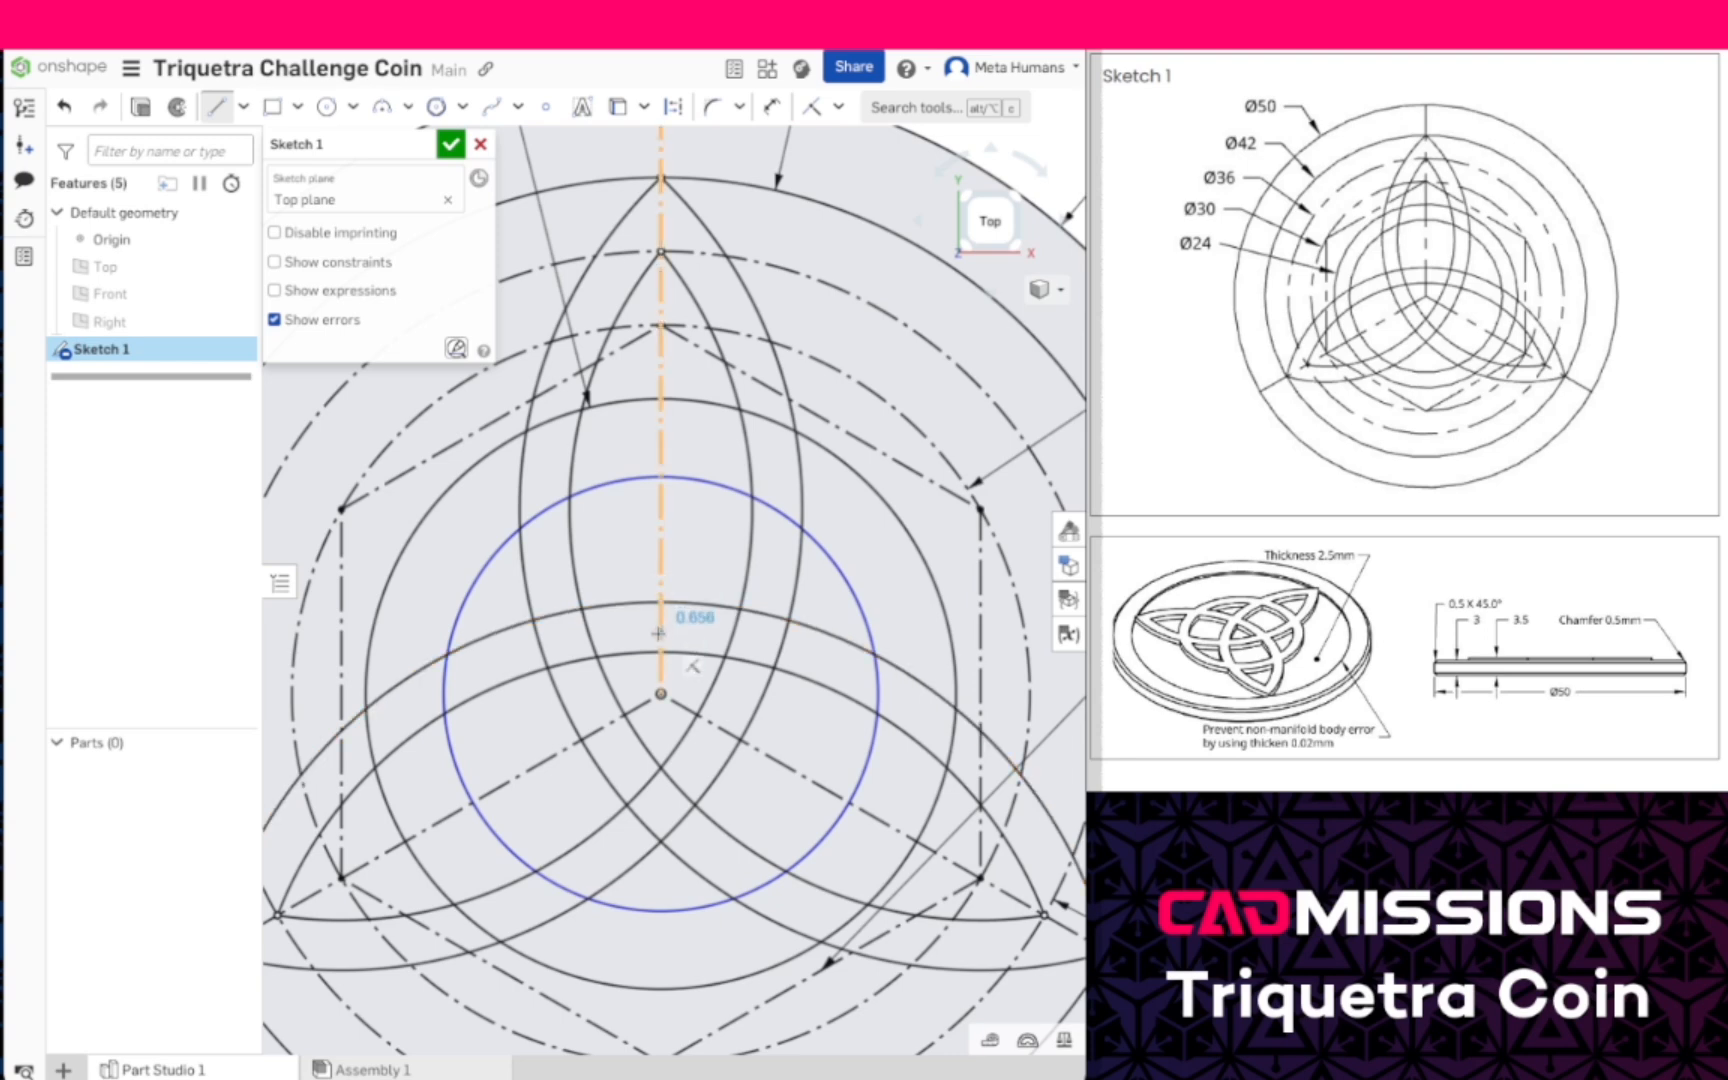
pyautogui.click(661, 652)
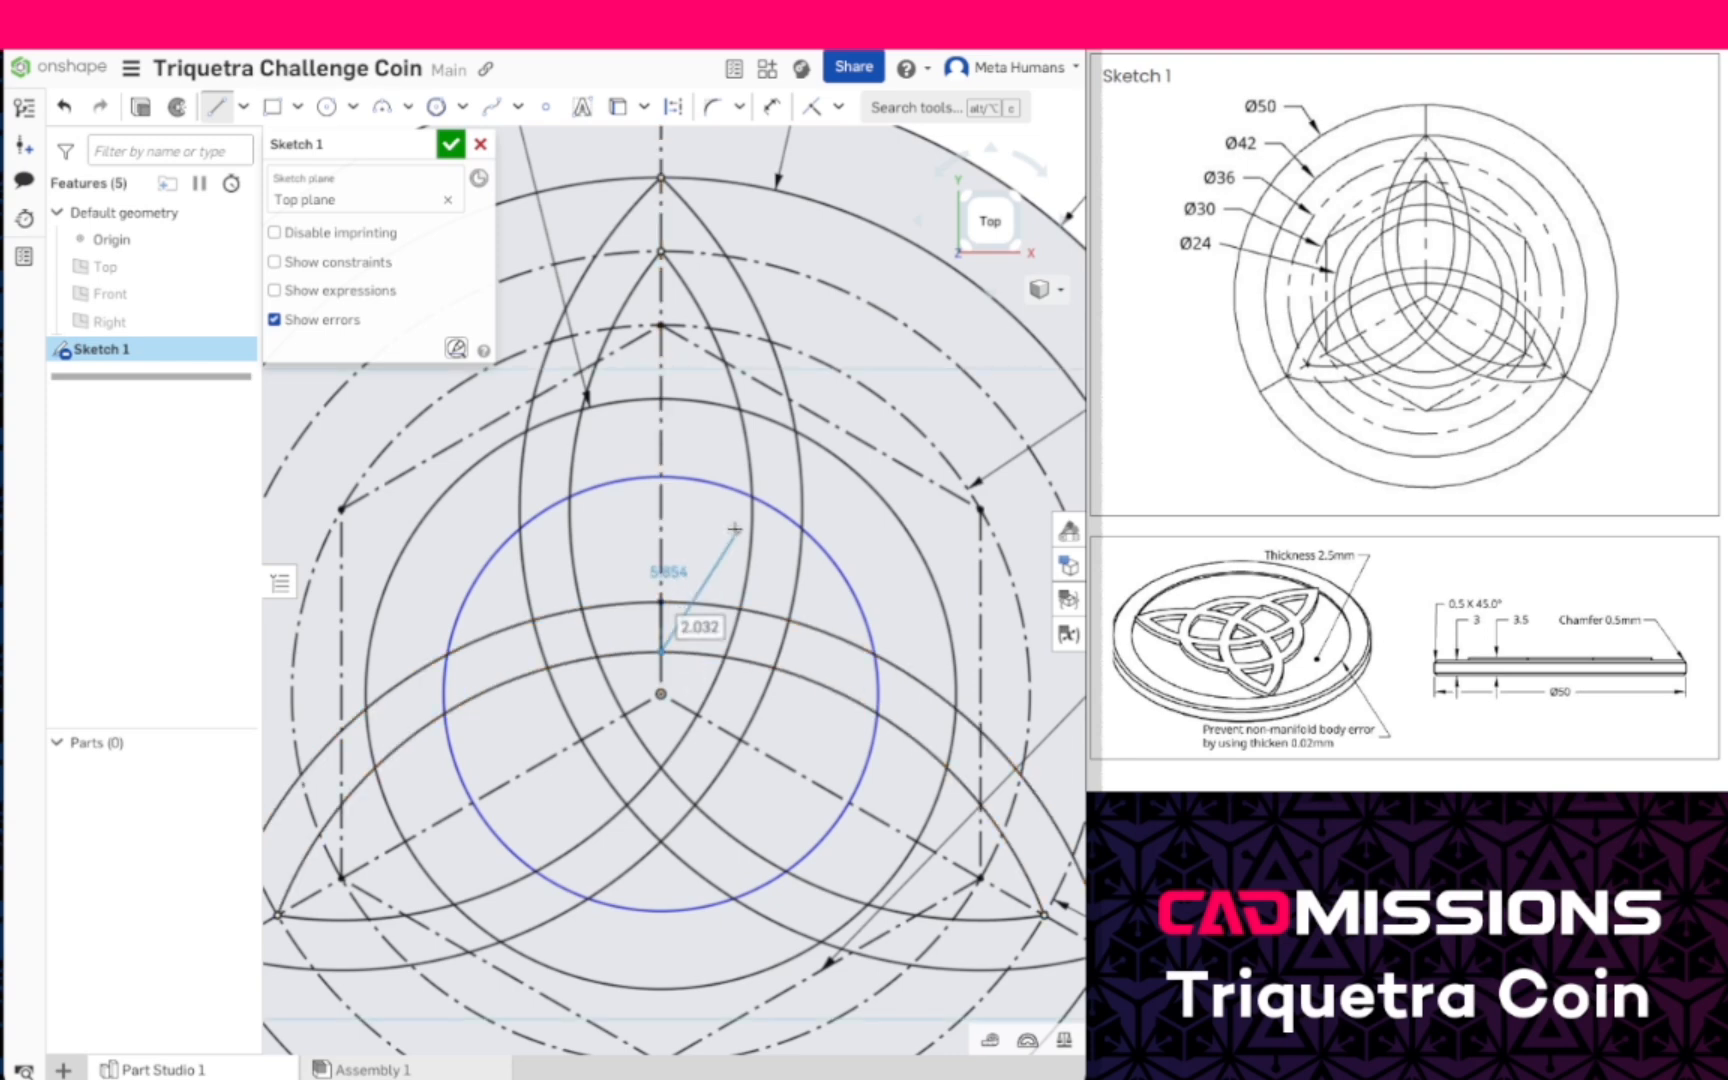
pyautogui.press('Escape')
pyautogui.press('Escape')
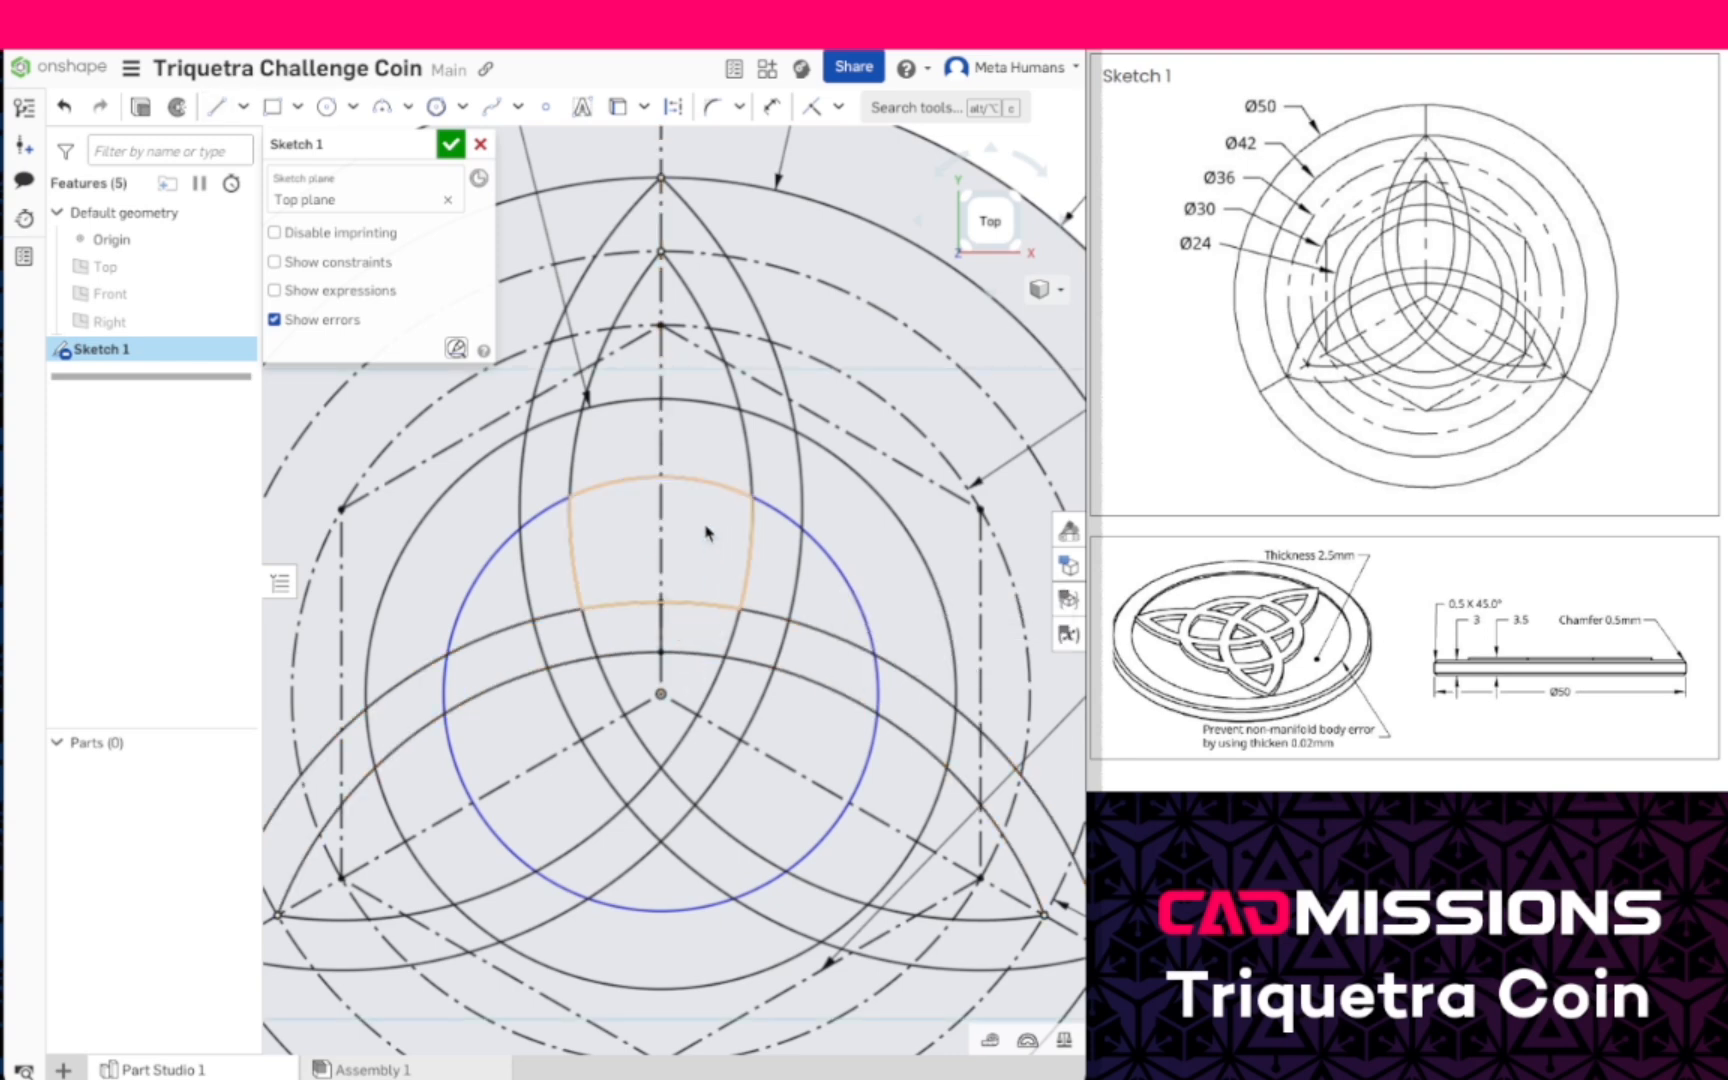
# - Draw a vertical line about 3.17 mm long from the top of the 24 mm circle down to the top of the undimensioned inner circle
pyautogui.click(220, 107)
pyautogui.click(673, 107)
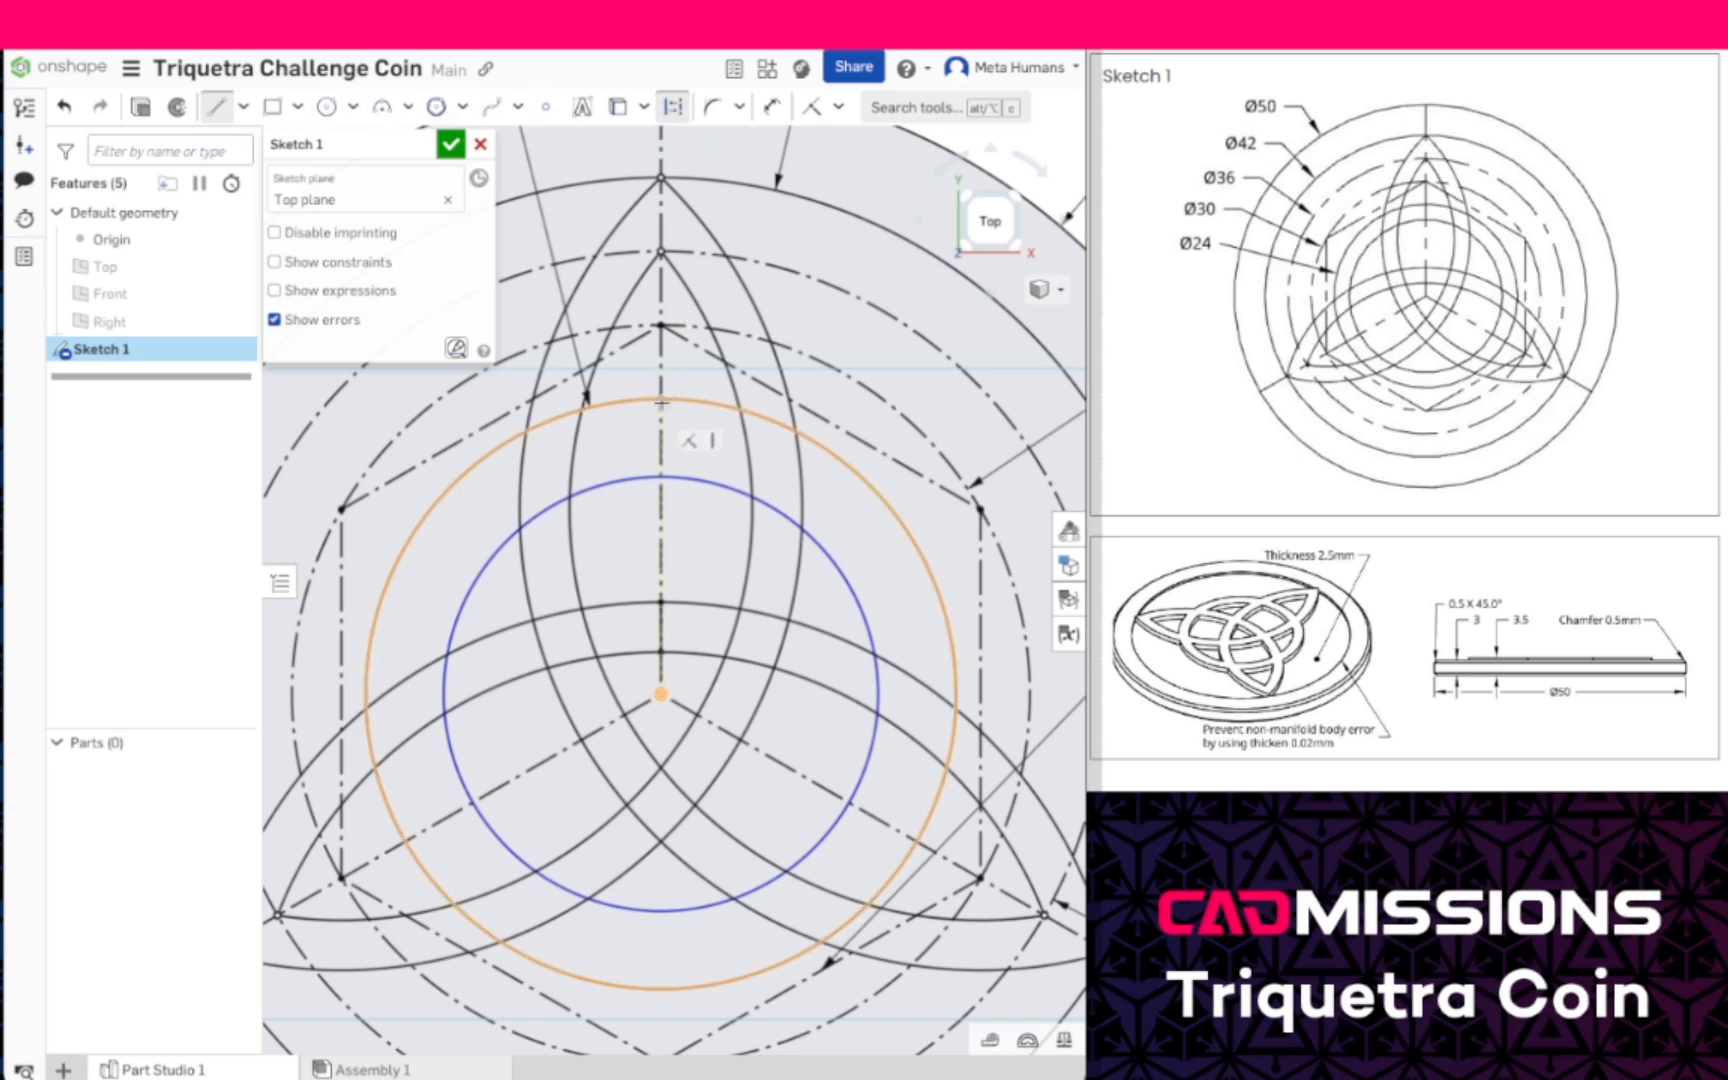
pyautogui.click(661, 476)
pyautogui.press('Escape')
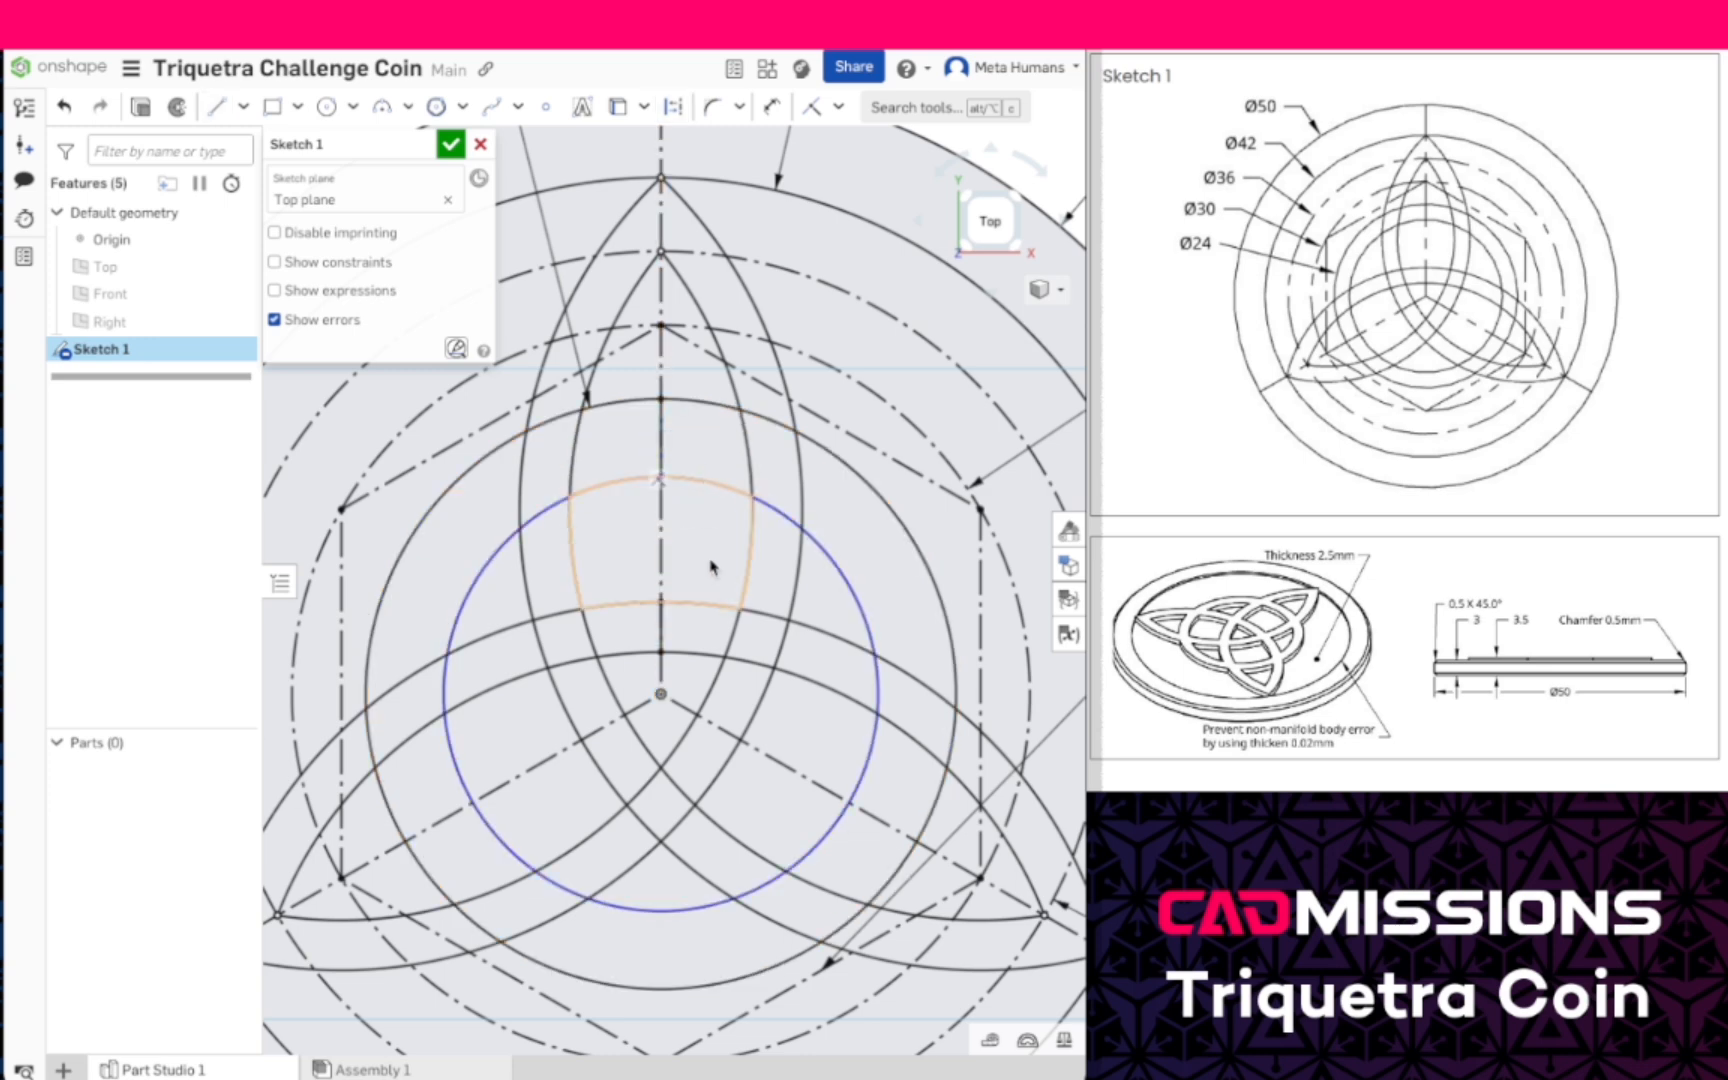
pyautogui.click(673, 107)
pyautogui.click(660, 432)
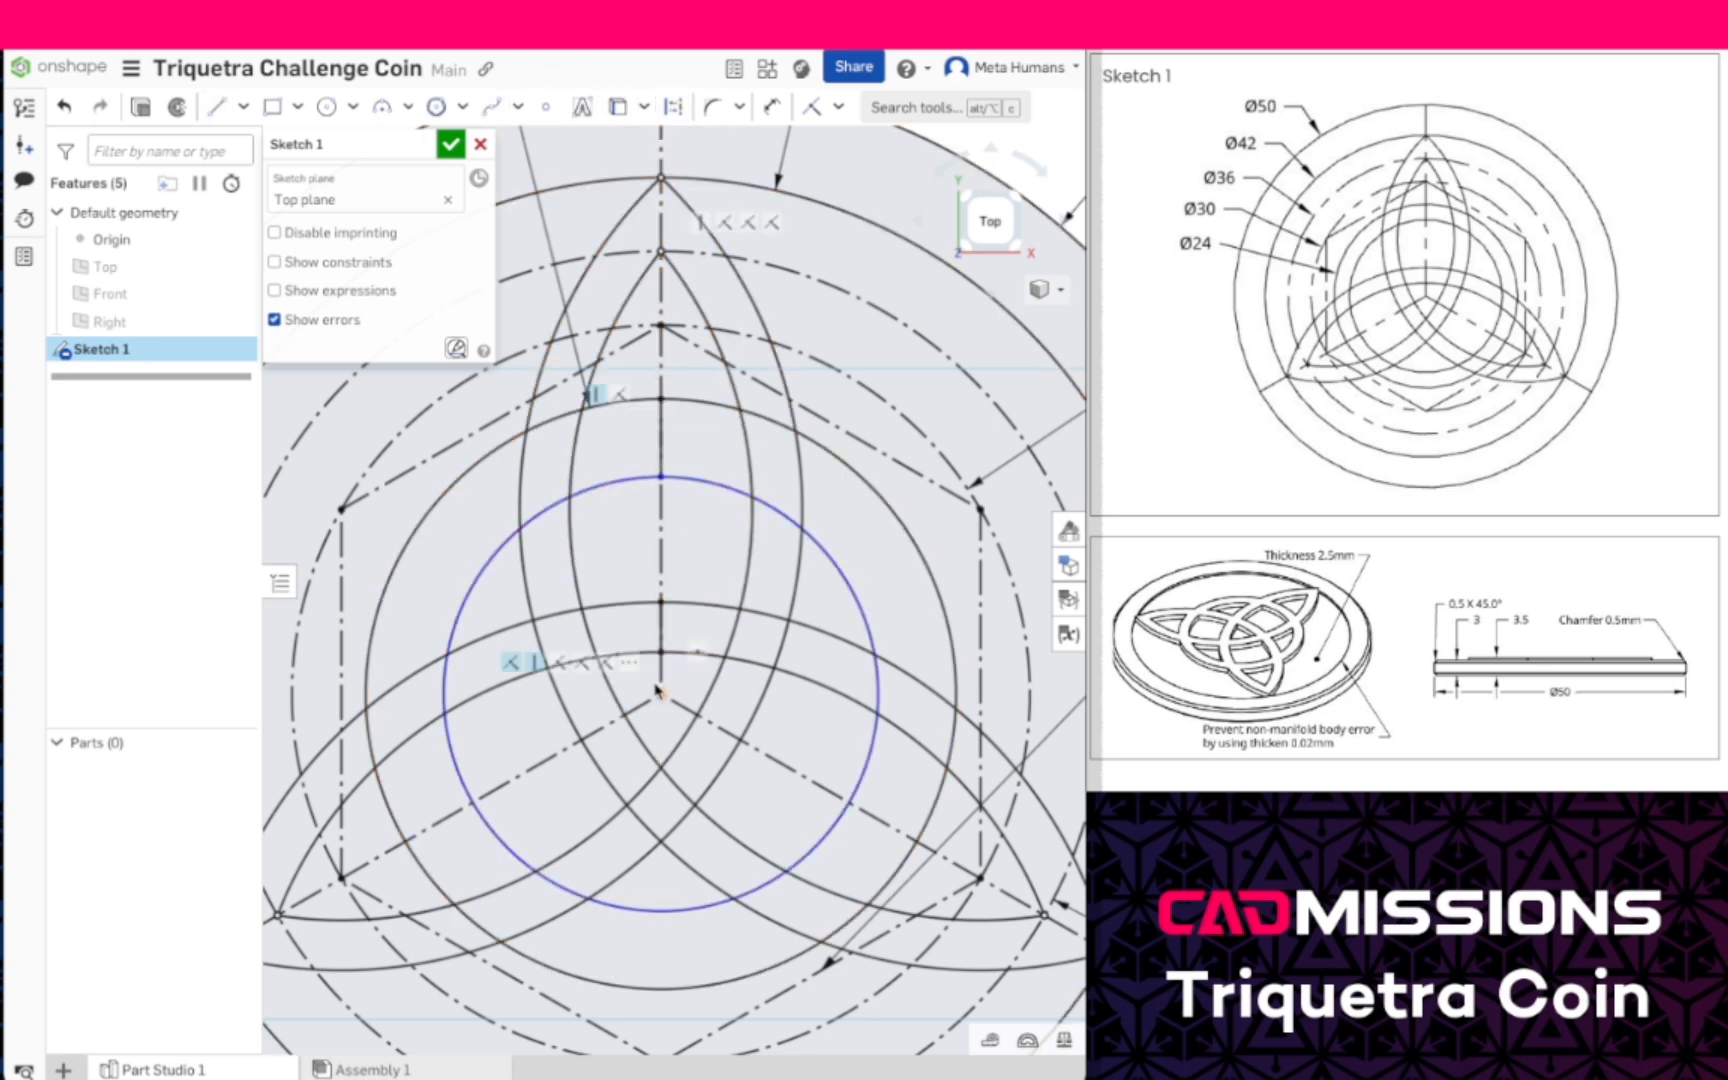
pyautogui.rightClick(661, 675)
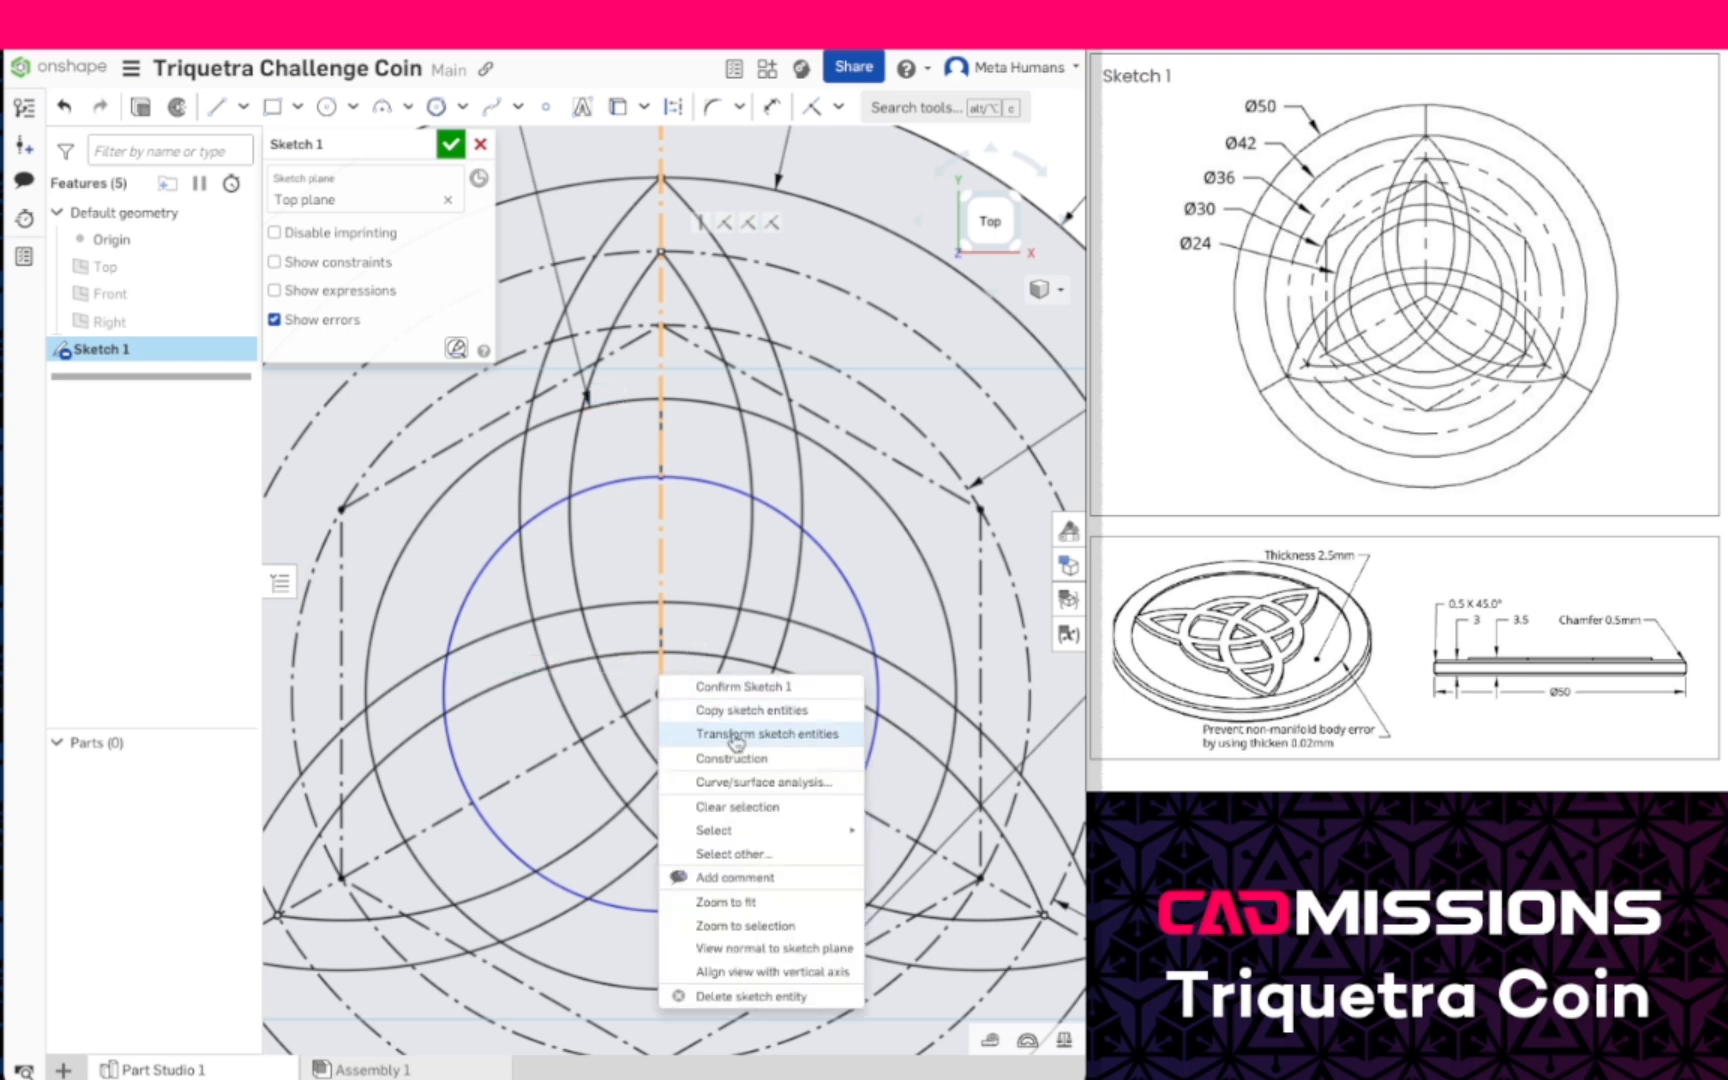
pyautogui.moveTo(764, 830)
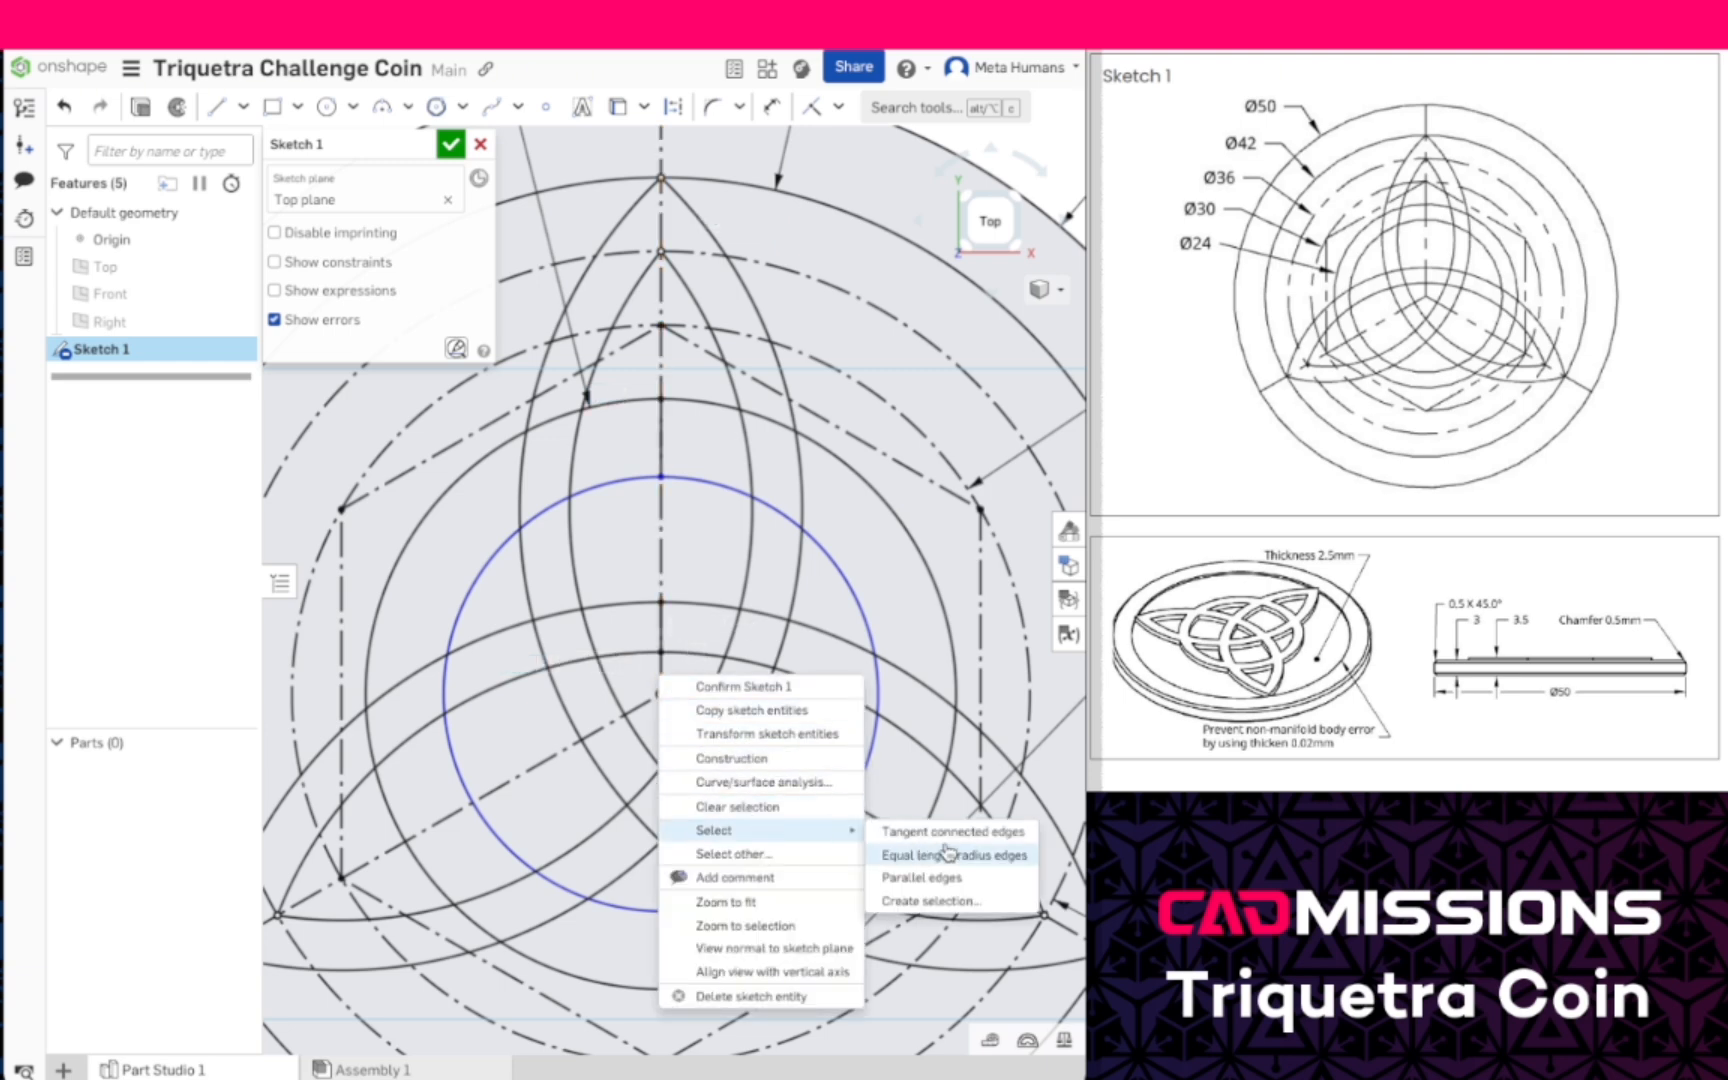
pyautogui.click(837, 853)
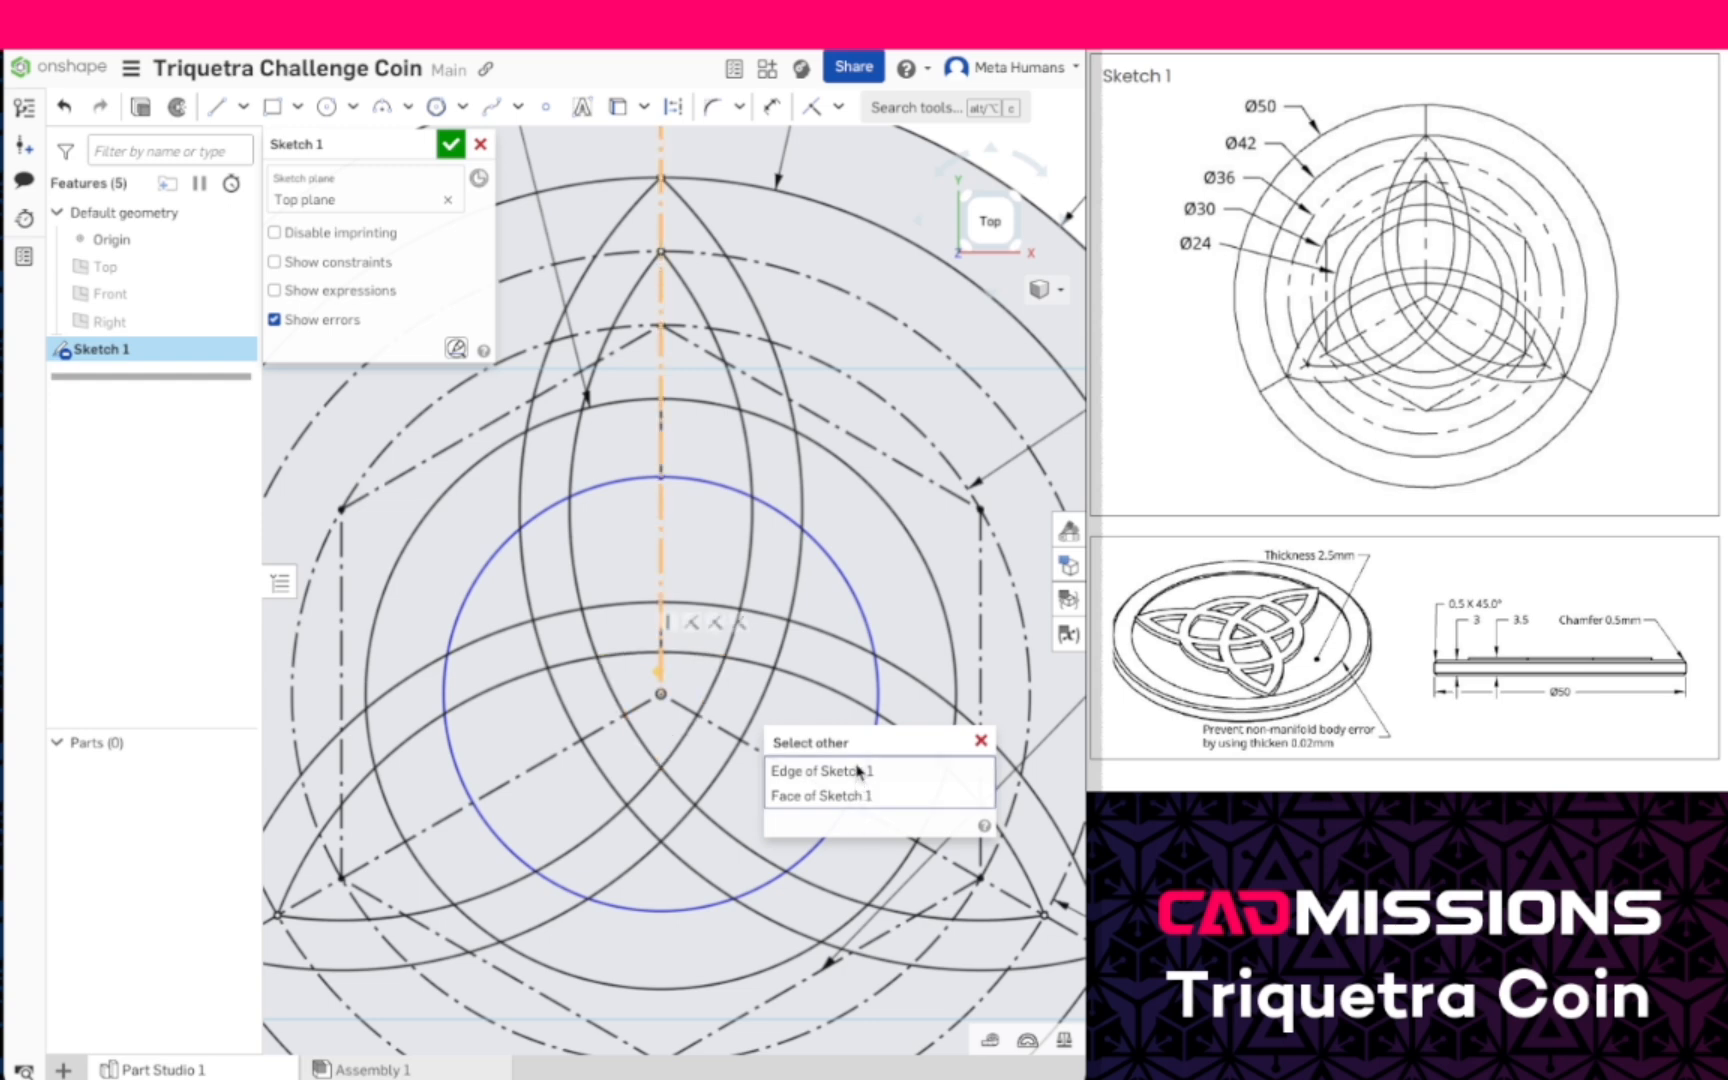
pyautogui.click(981, 741)
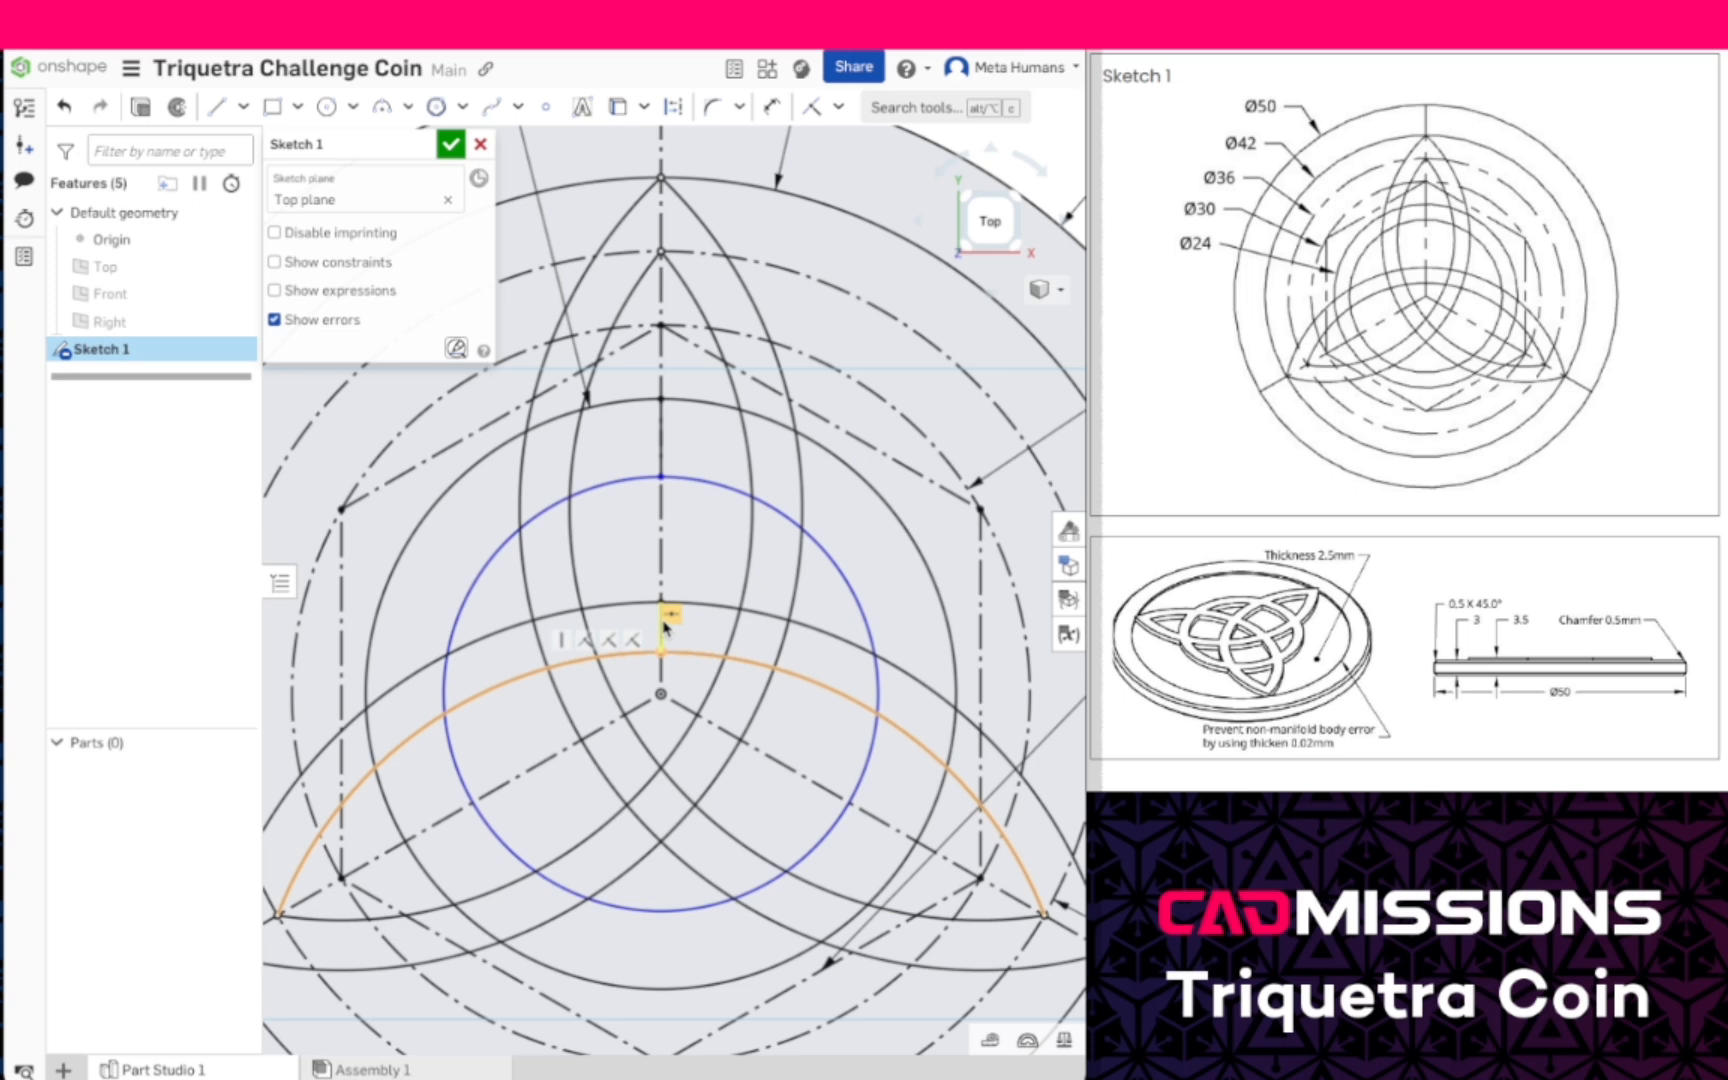
# - Constrain the two short vertical lines on the vertical construction line to equal length and finish the sketch
pyautogui.click(838, 106)
pyautogui.click(866, 396)
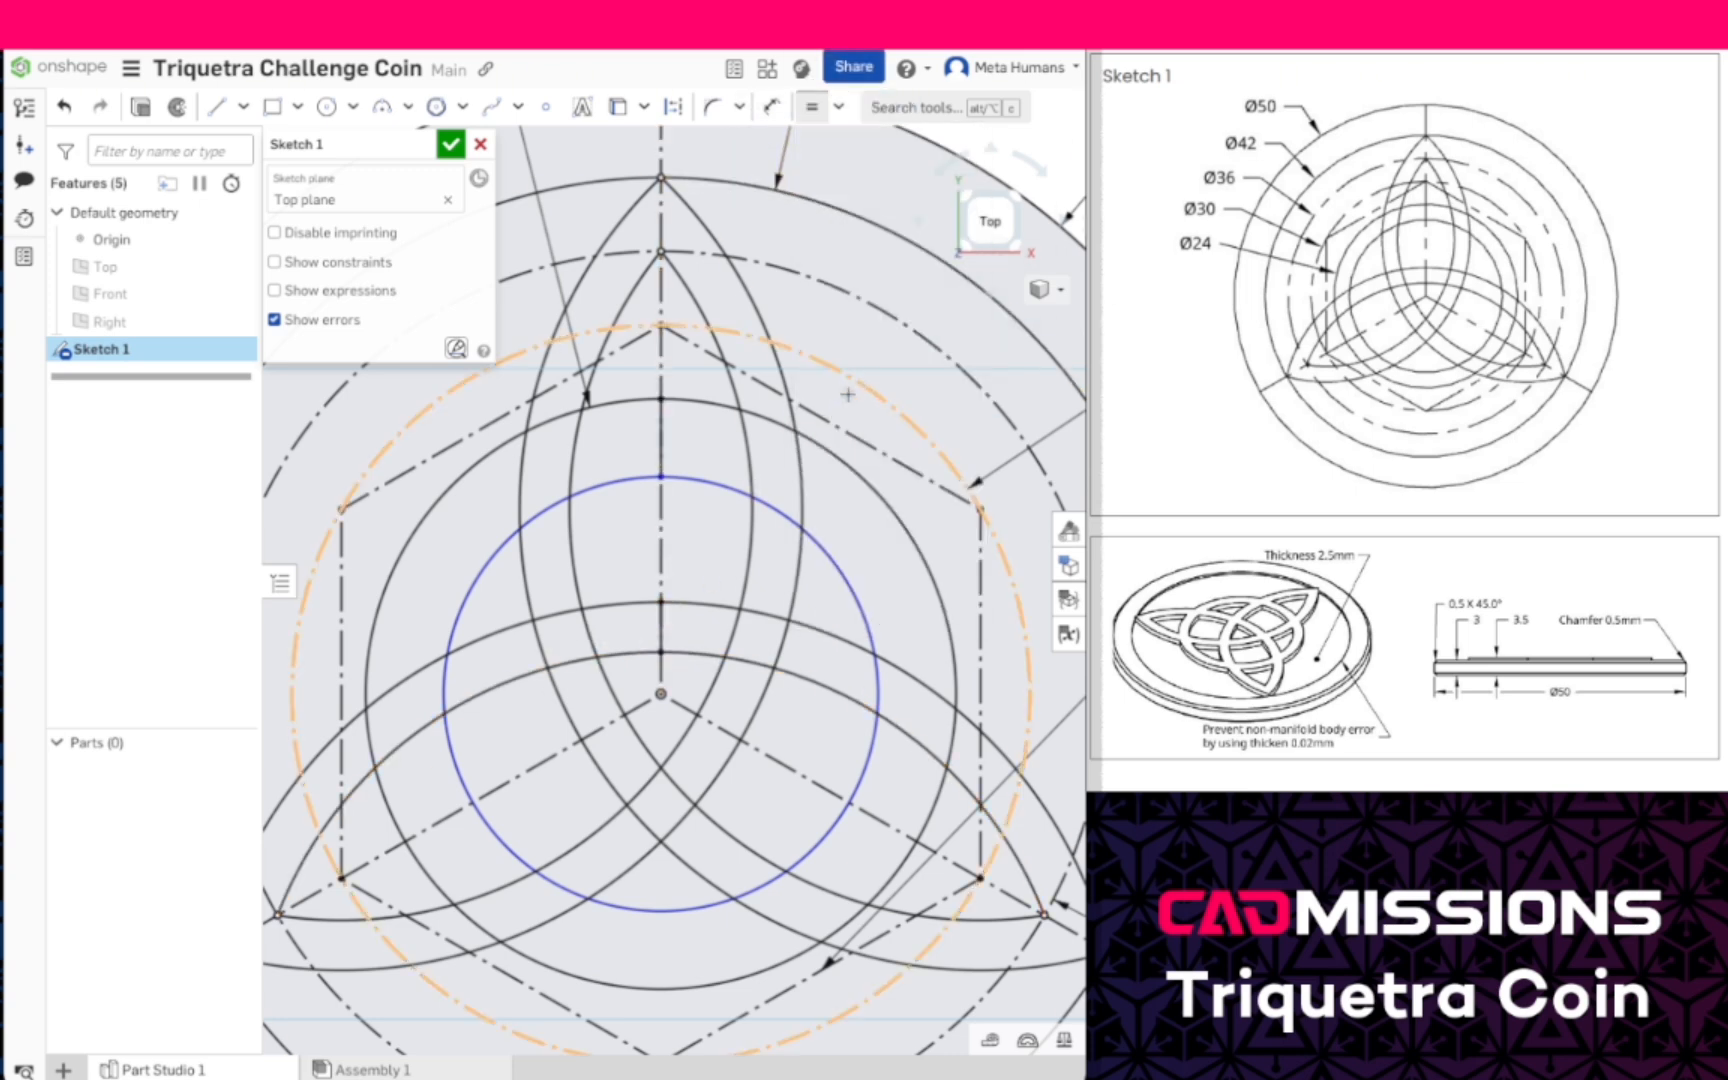
pyautogui.press('Escape')
pyautogui.rightClick(663, 624)
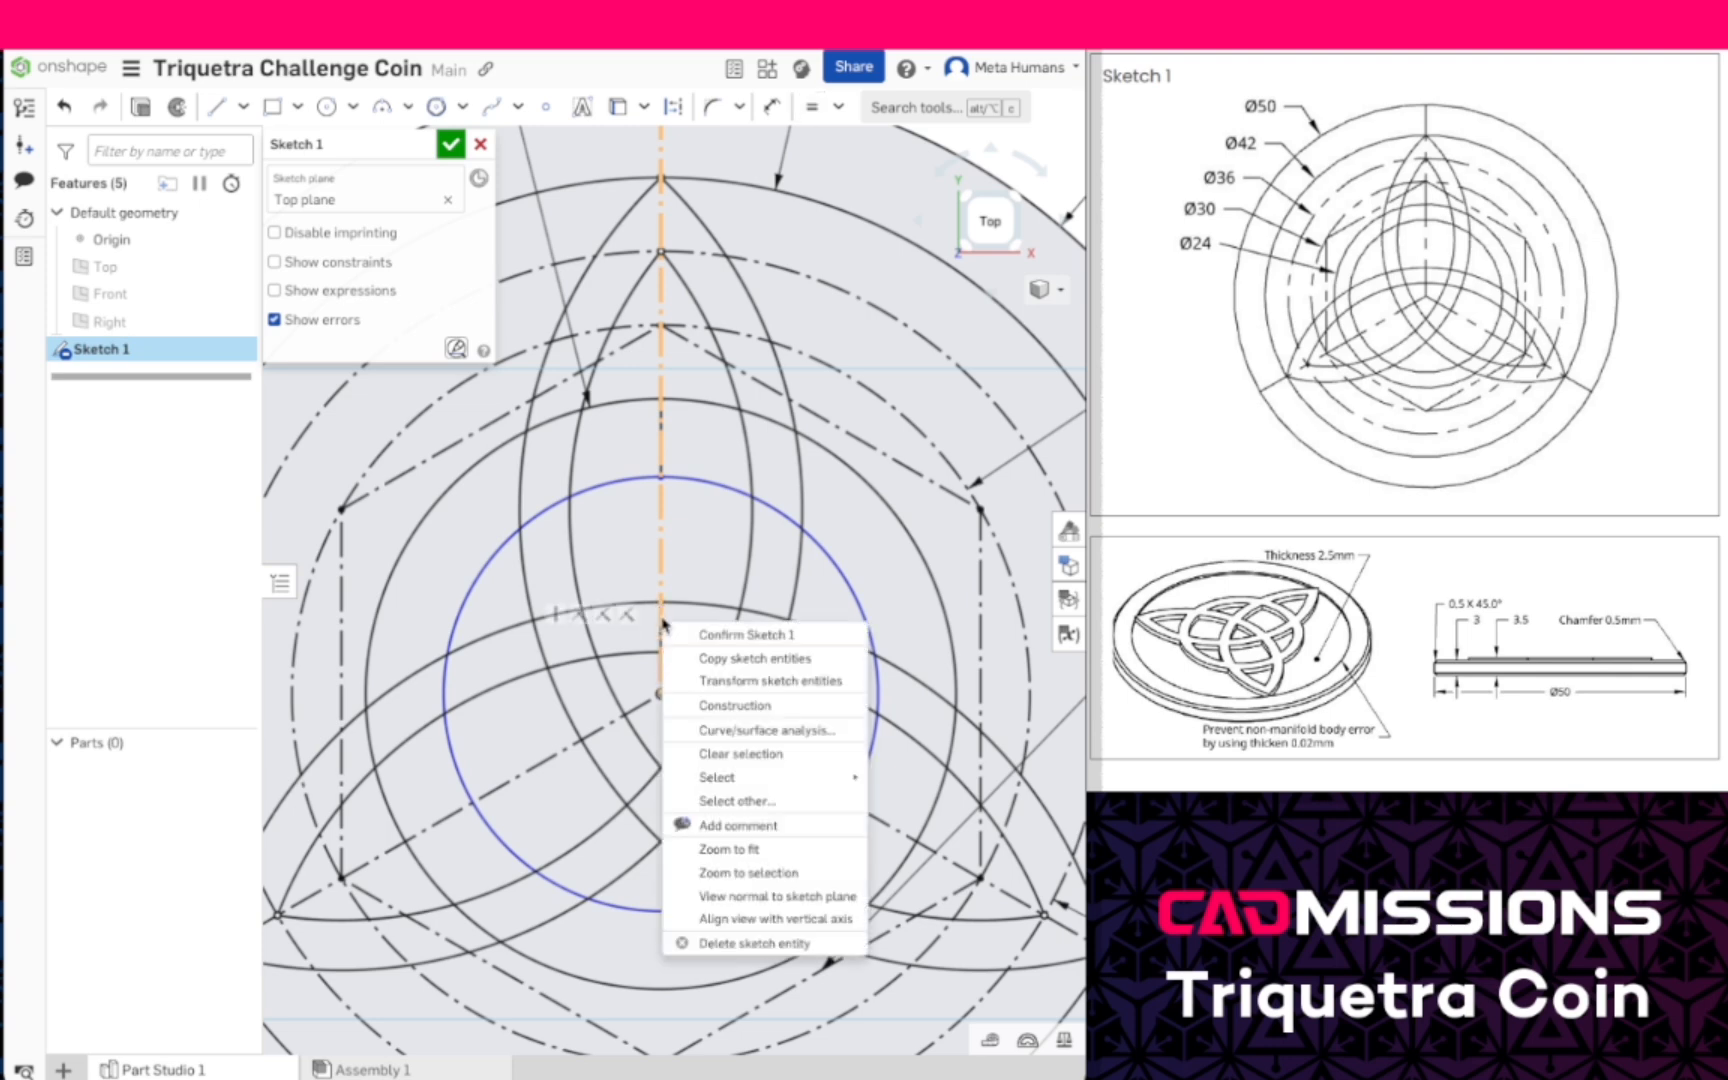
pyautogui.click(740, 801)
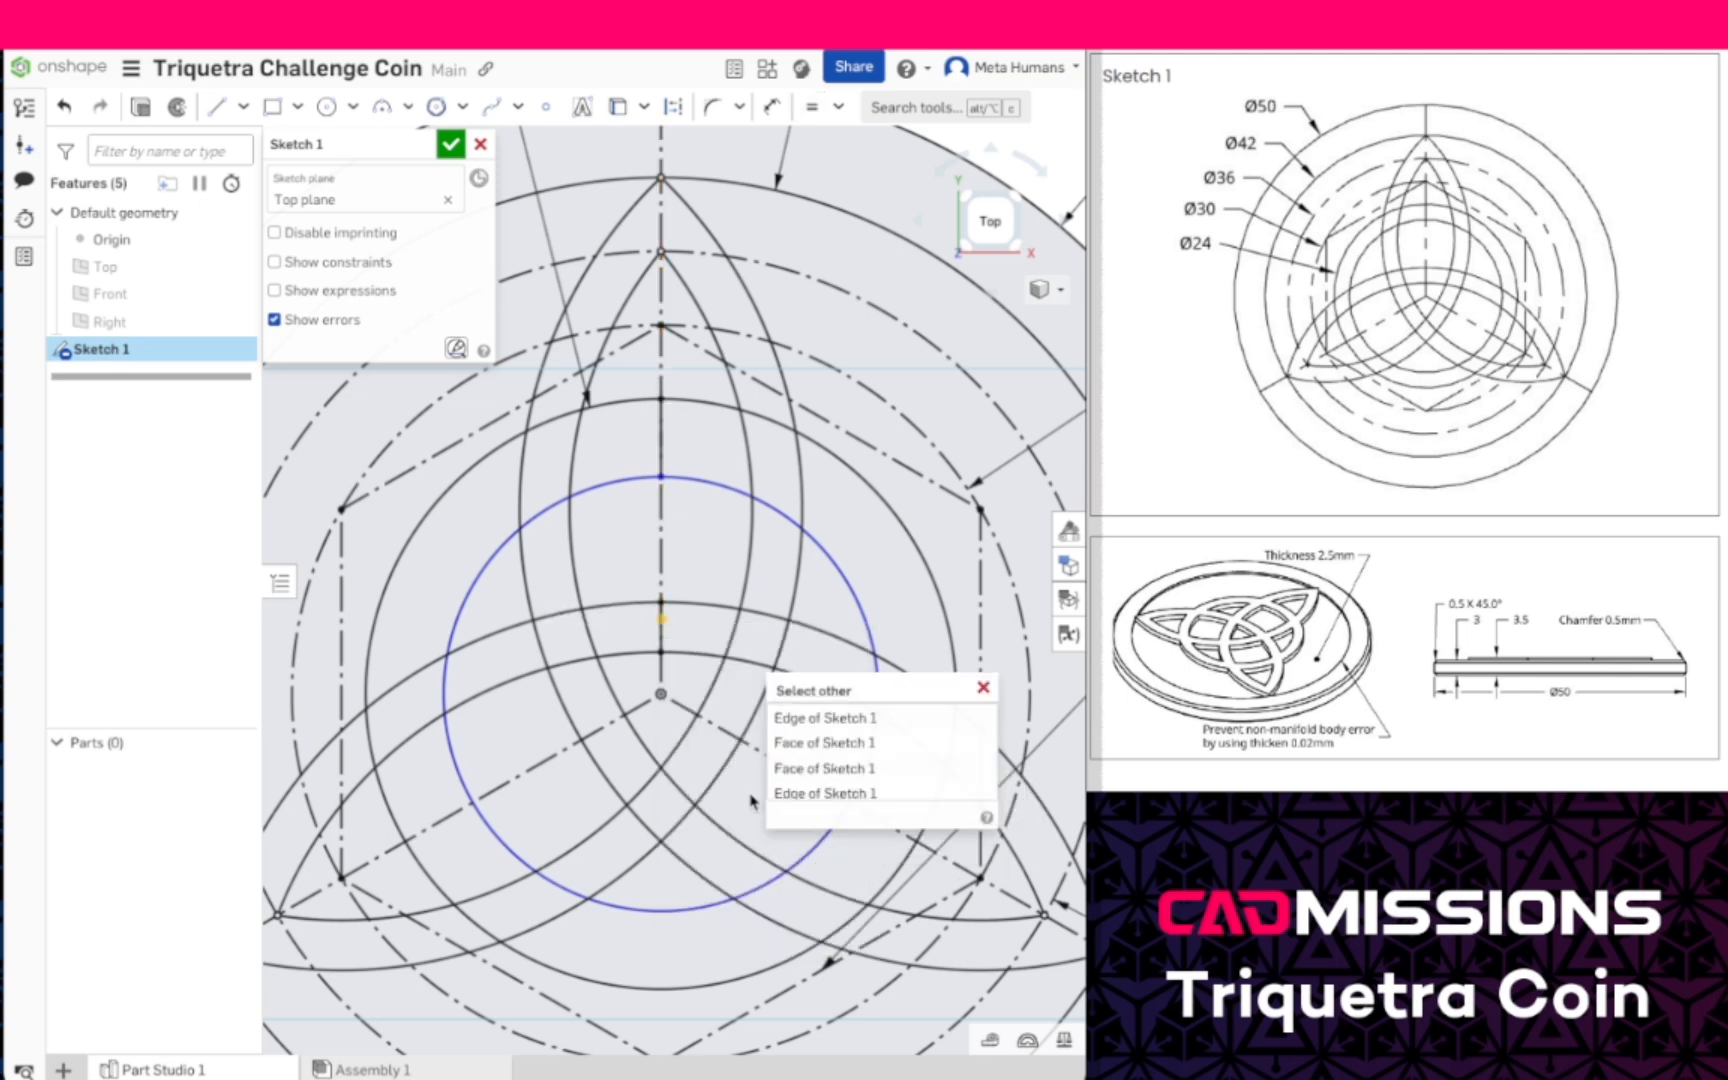
pyautogui.click(843, 793)
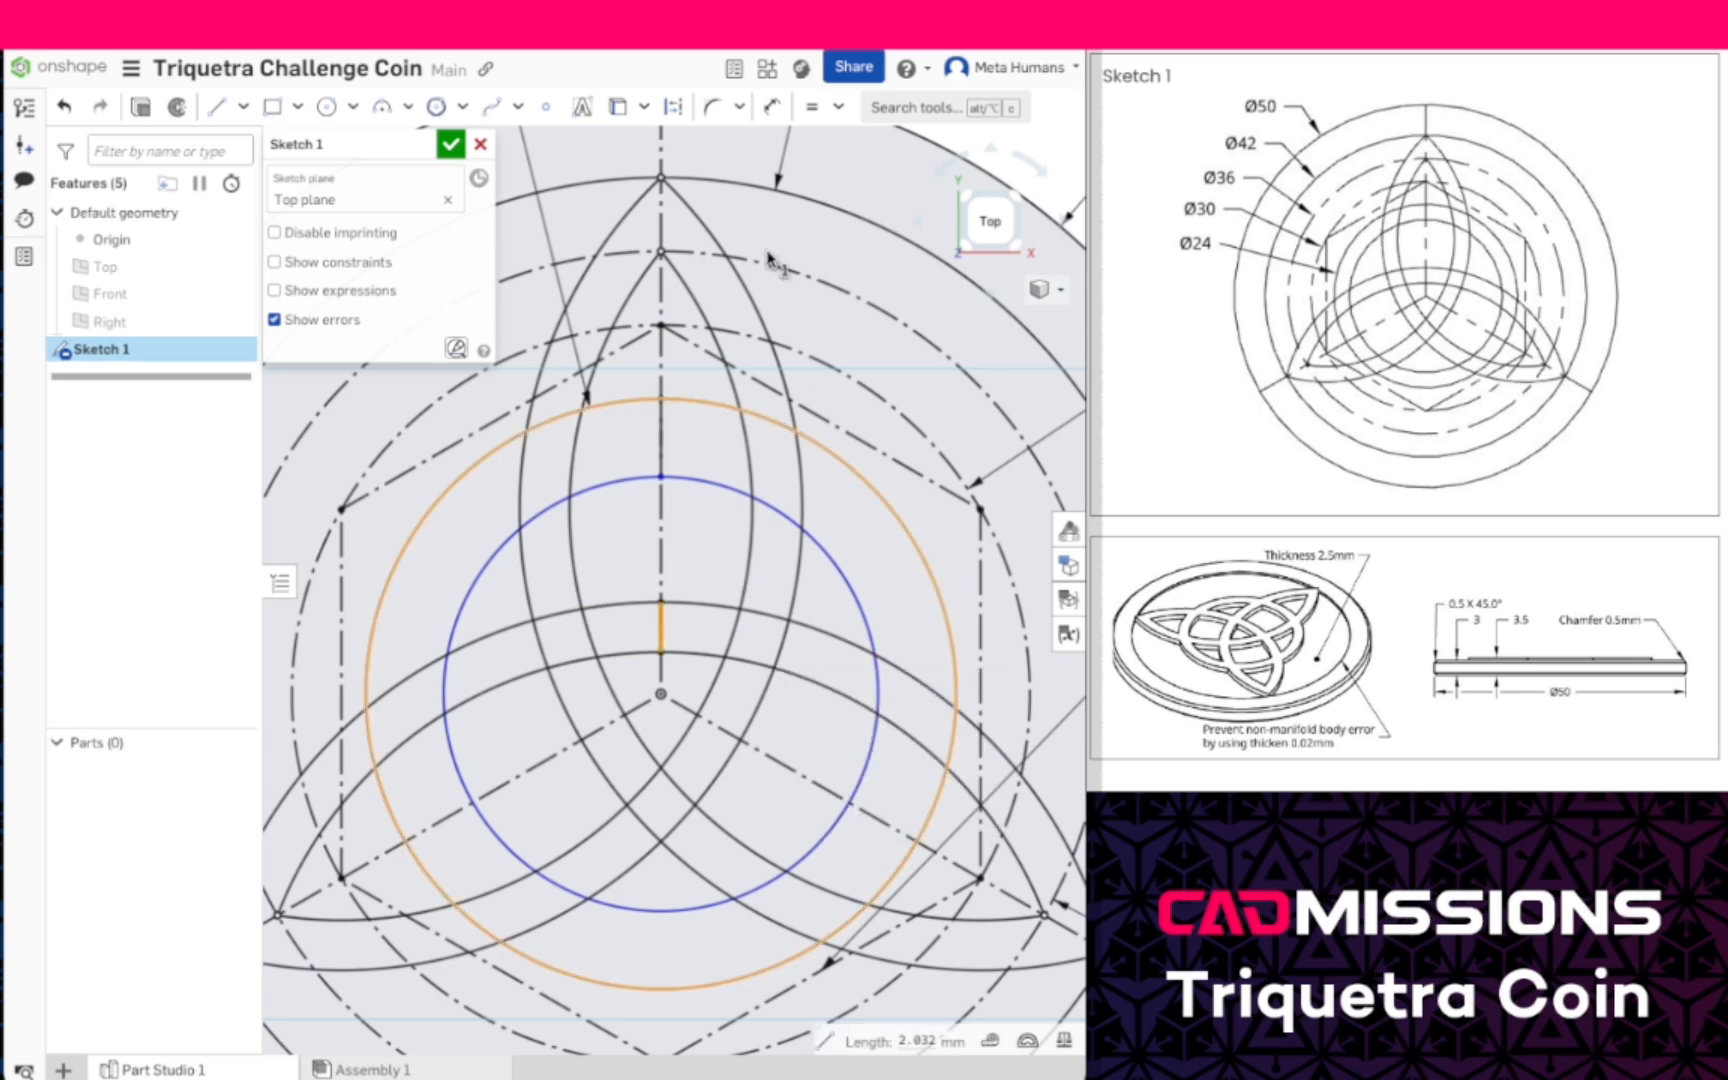
pyautogui.click(812, 107)
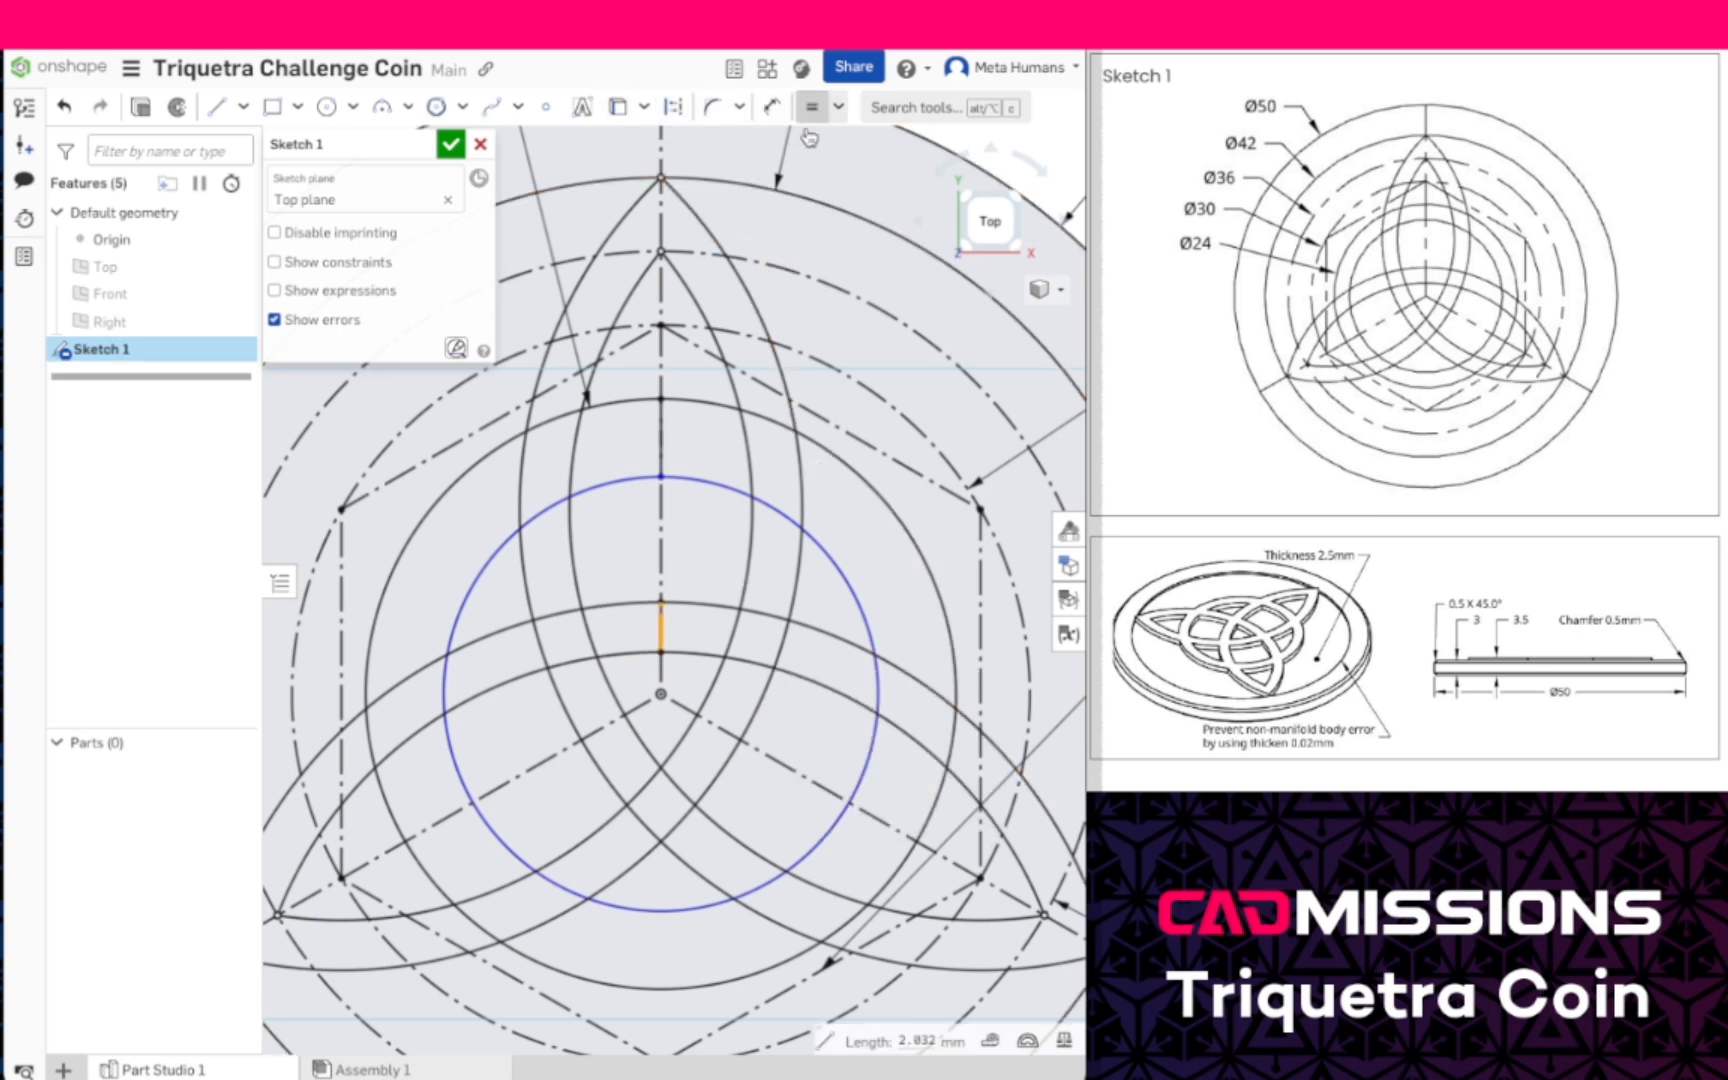
pyautogui.click(661, 433)
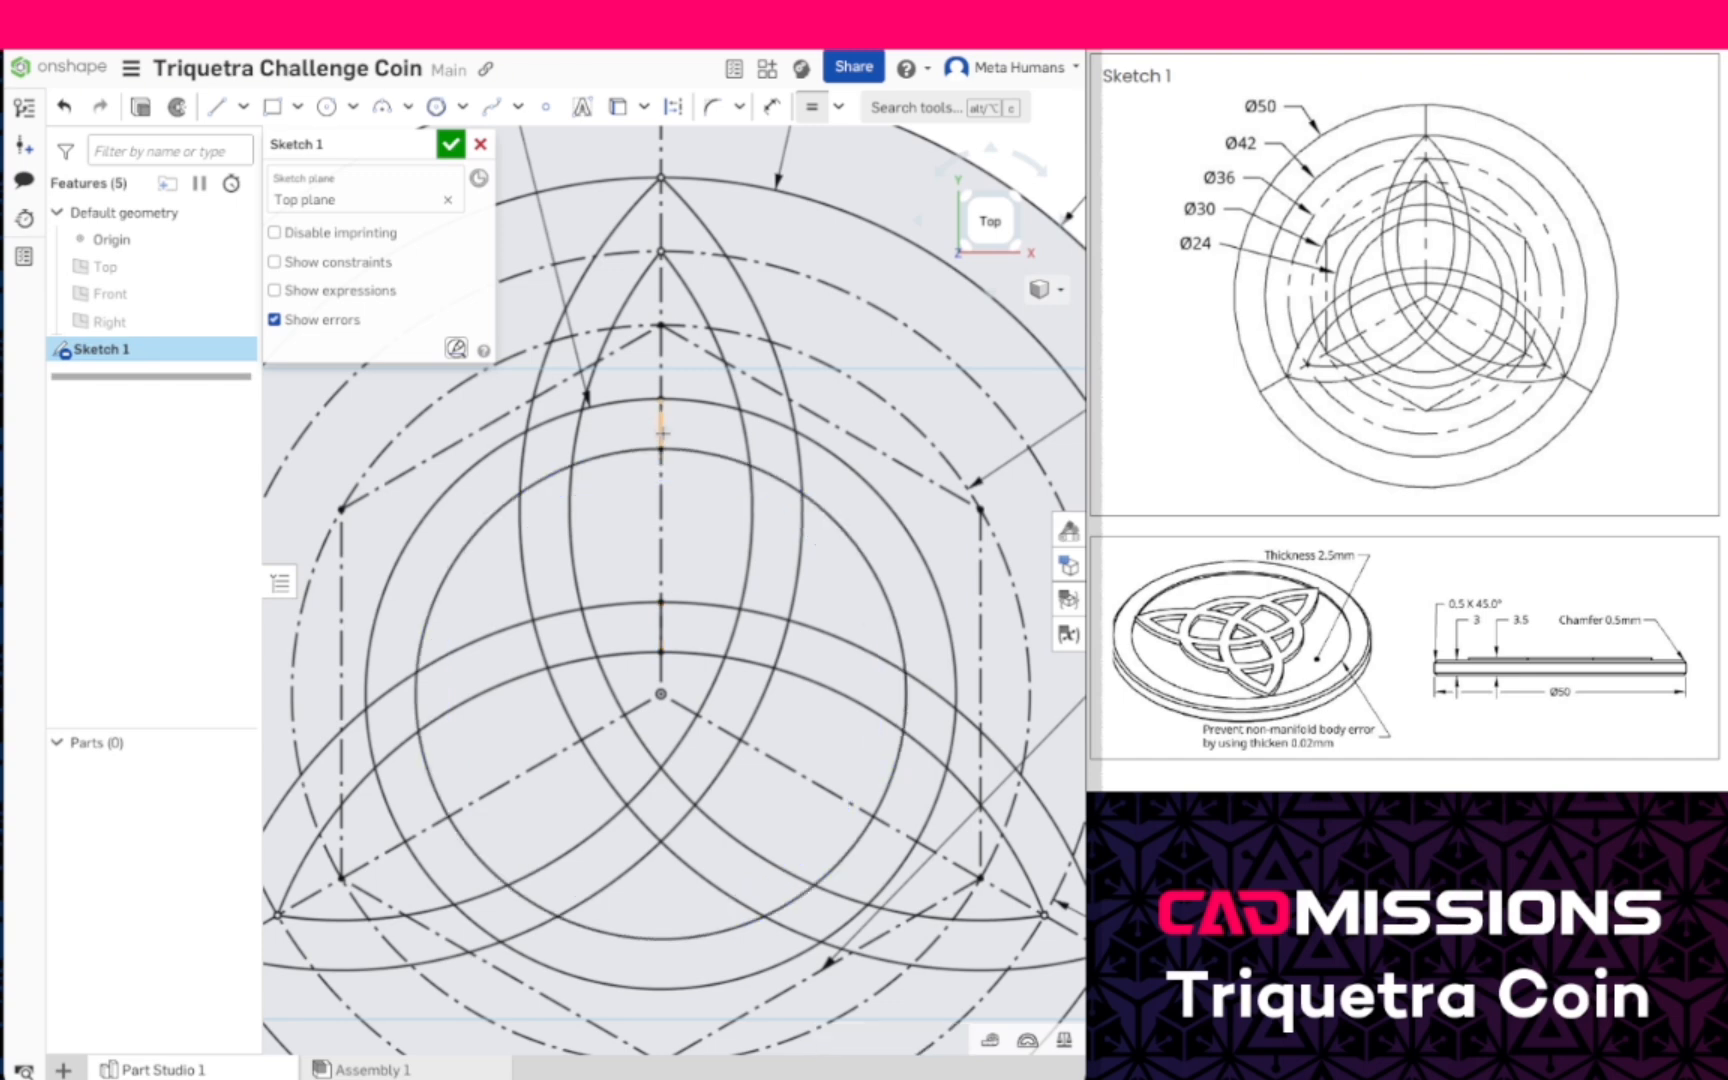
pyautogui.scroll(-5, 690, 735)
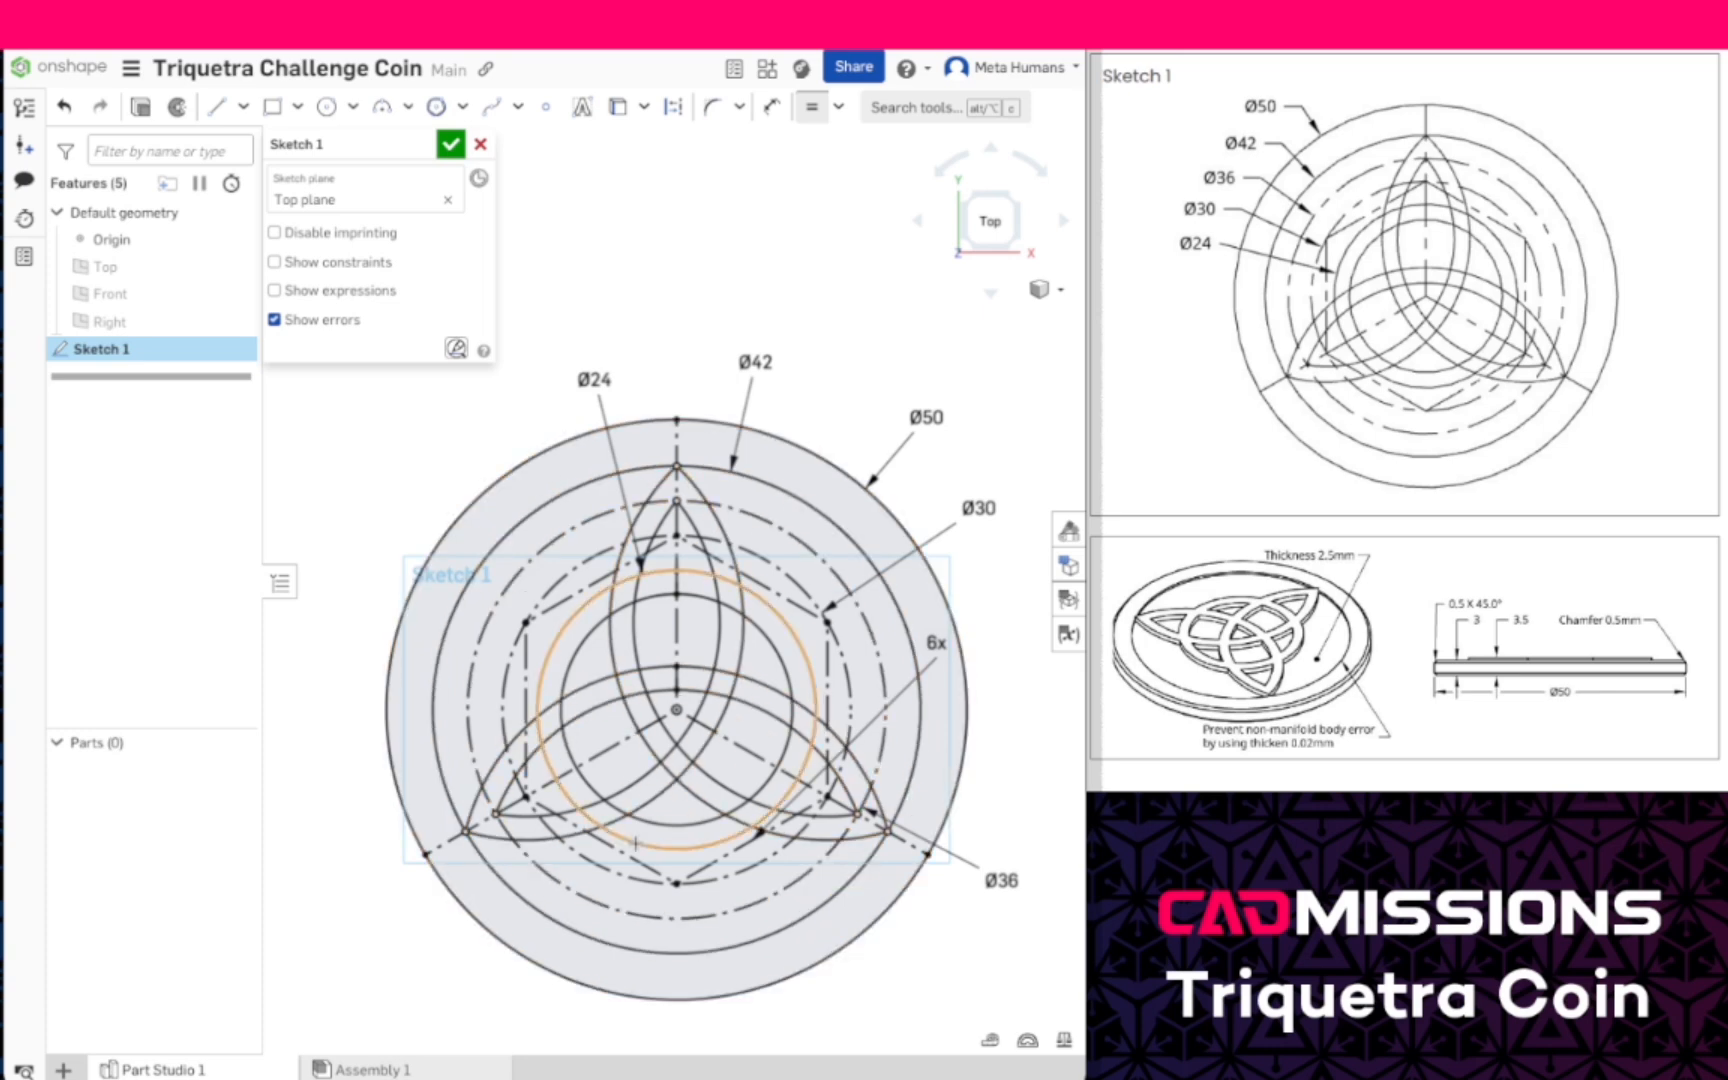
pyautogui.click(451, 144)
# - Extrude the outer ring region between the 50 mm and 42 mm circles as a new solid 2.5 mm deep
pyautogui.moveTo(910, 544); pyautogui.dragTo(908, 479, button='right')
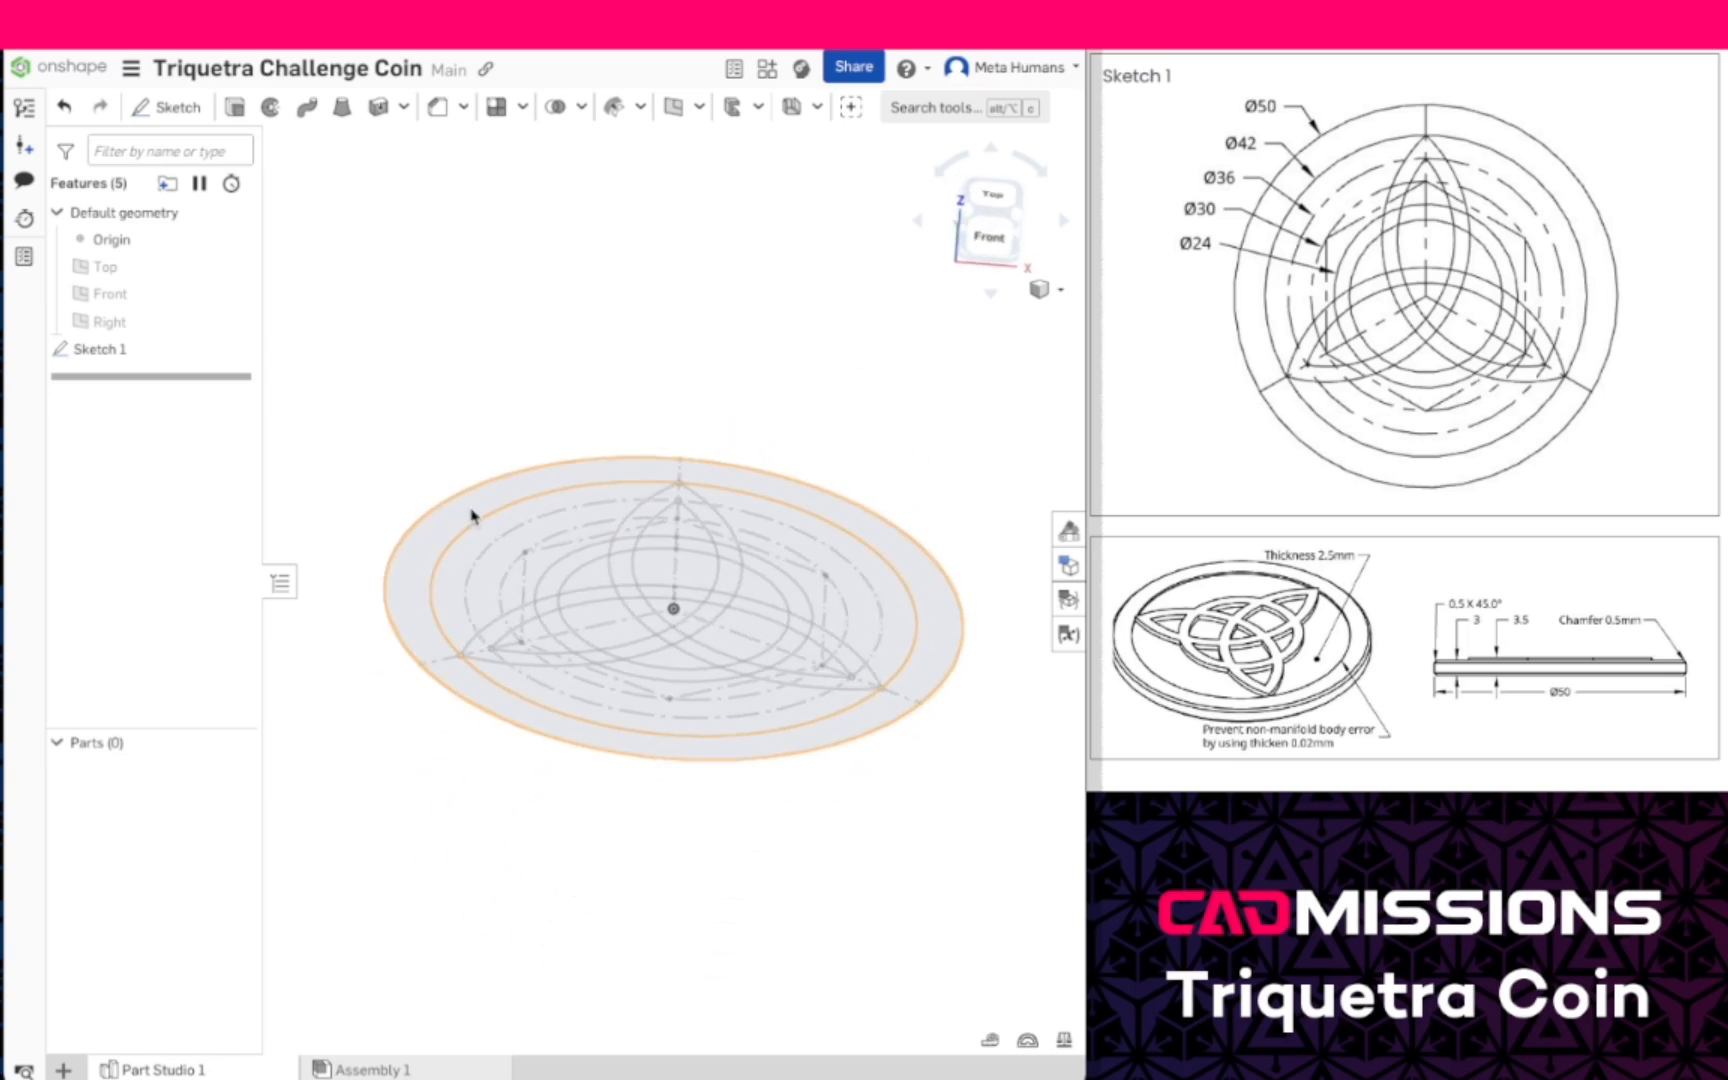
pyautogui.click(143, 350)
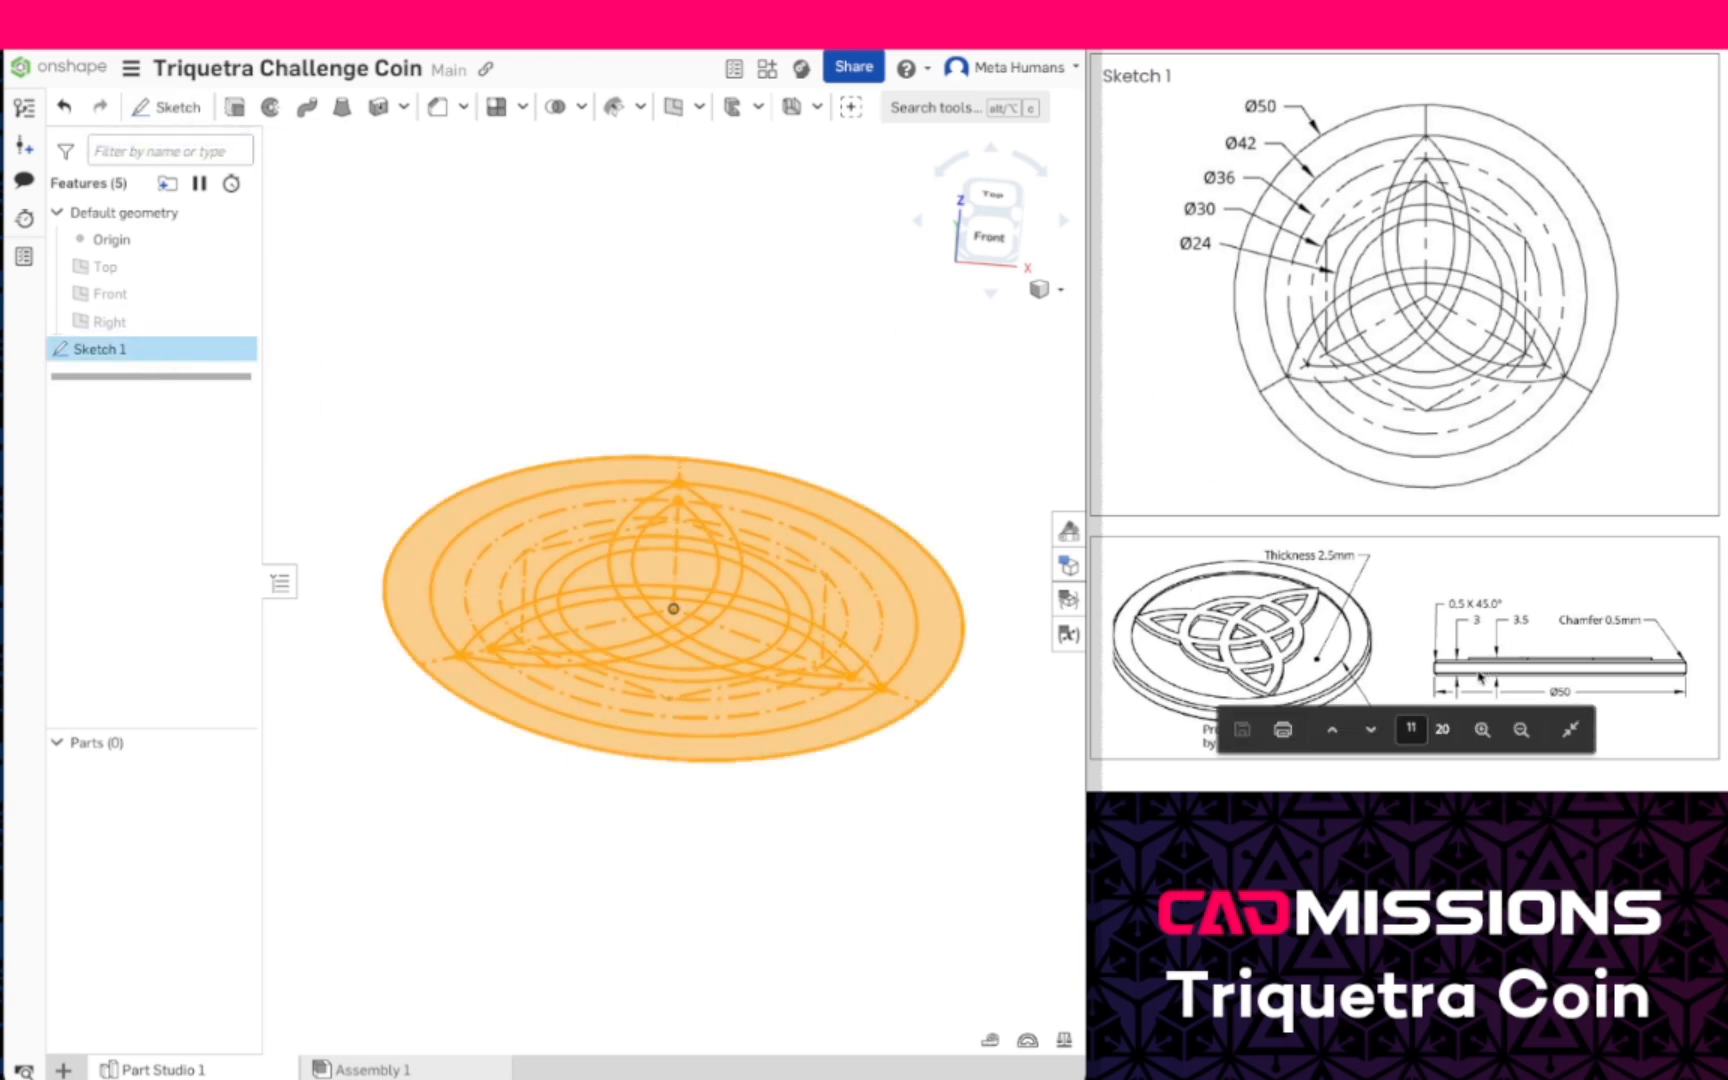
pyautogui.scroll(-1, 1475, 670)
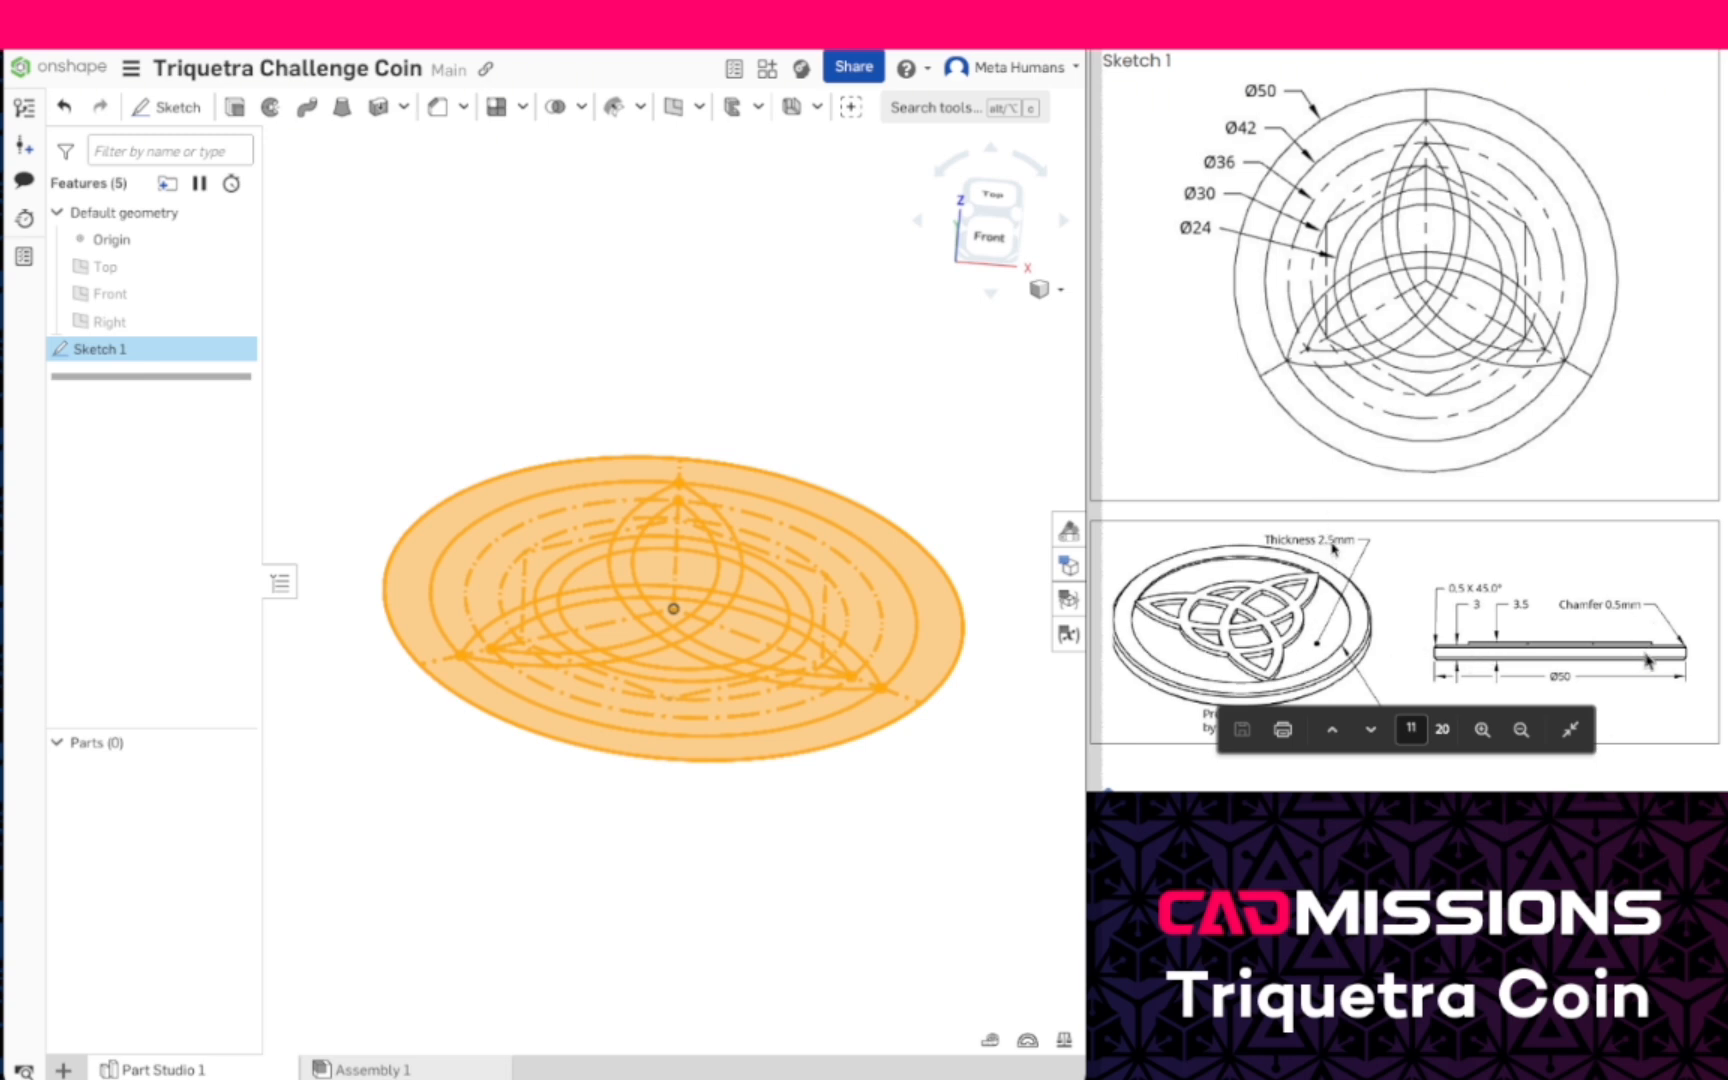
pyautogui.click(233, 107)
pyautogui.click(428, 322)
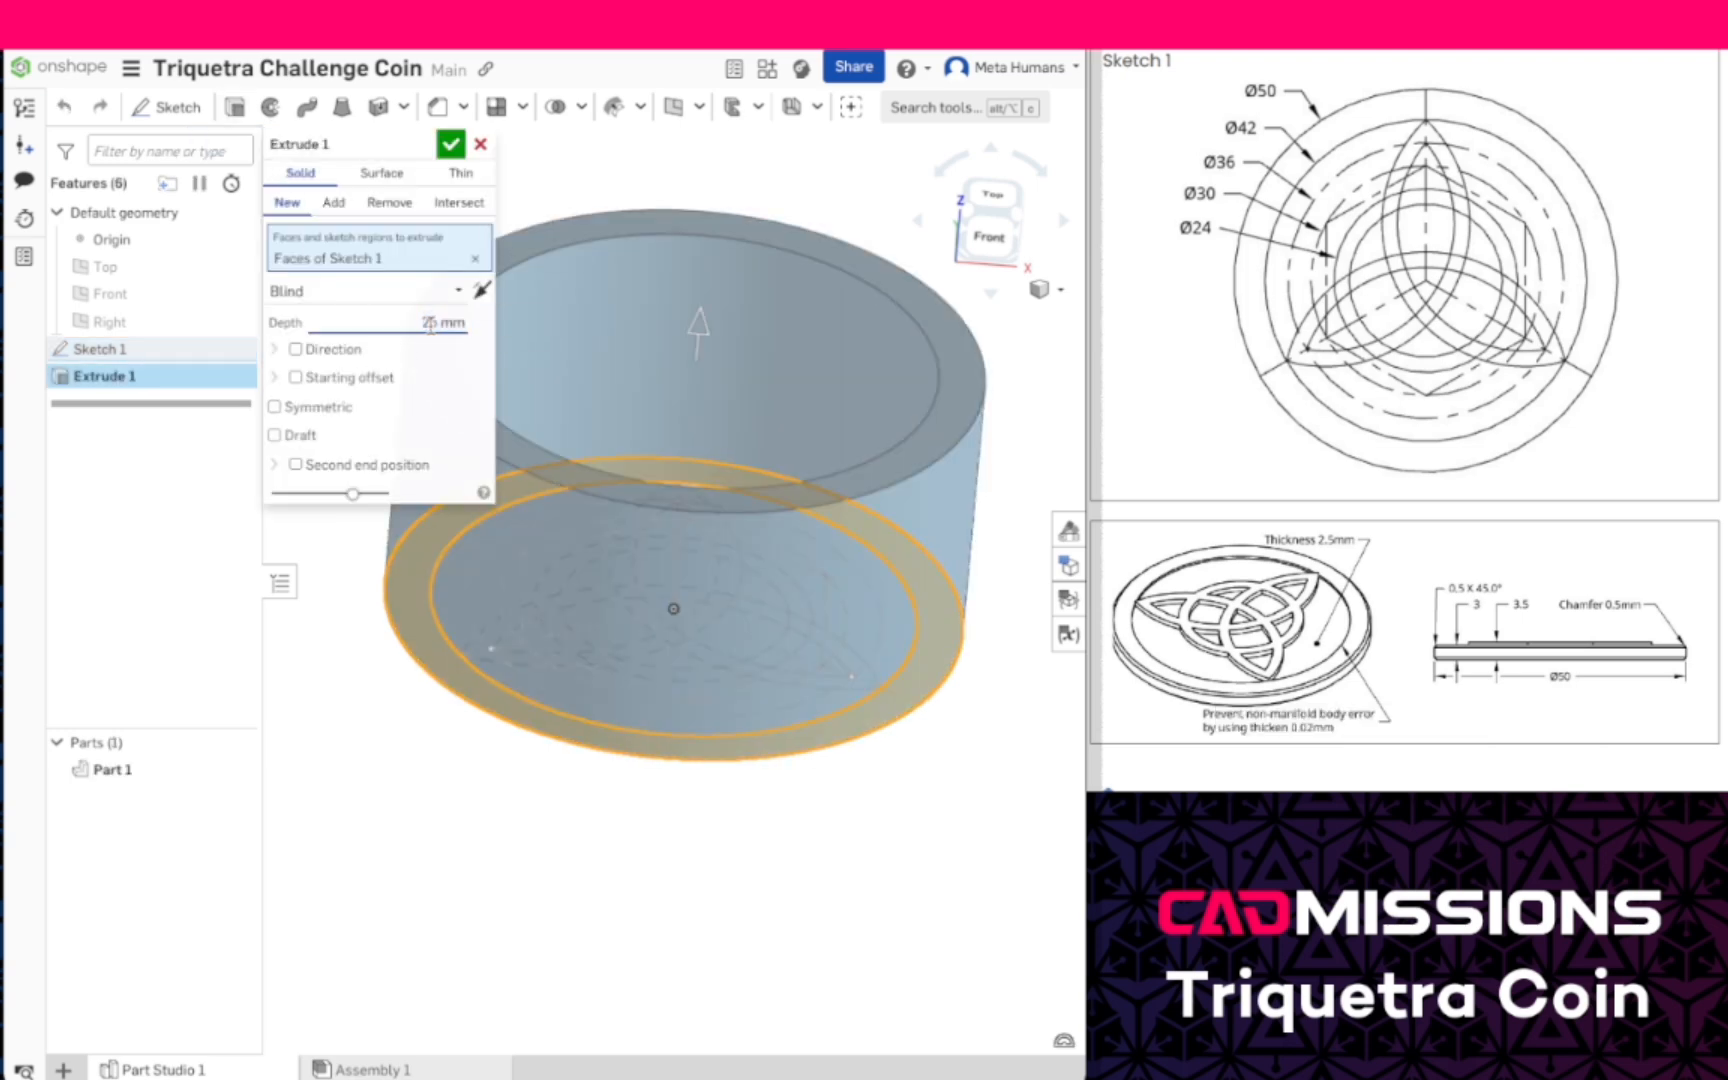
pyautogui.click(451, 137)
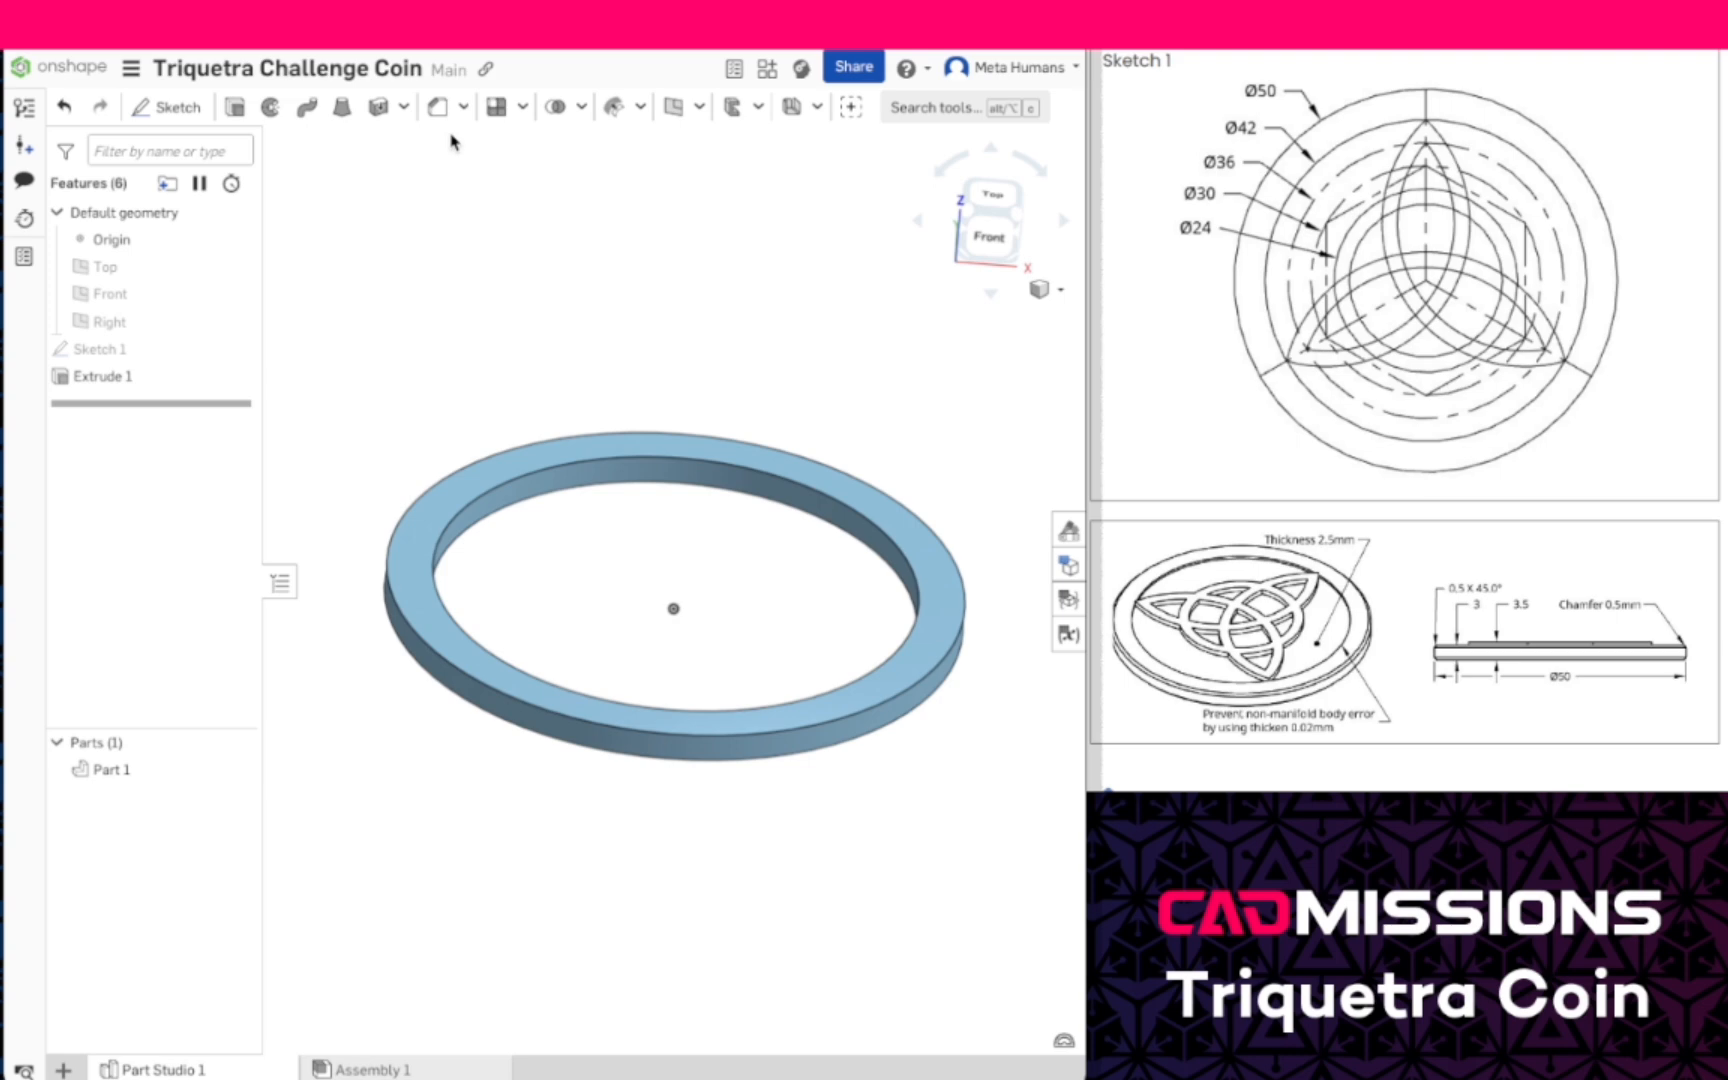
# - Set the outer ring extrusion's depth to 3 mm and show Sketch 1 again
pyautogui.doubleClick(152, 378)
pyautogui.click(421, 322)
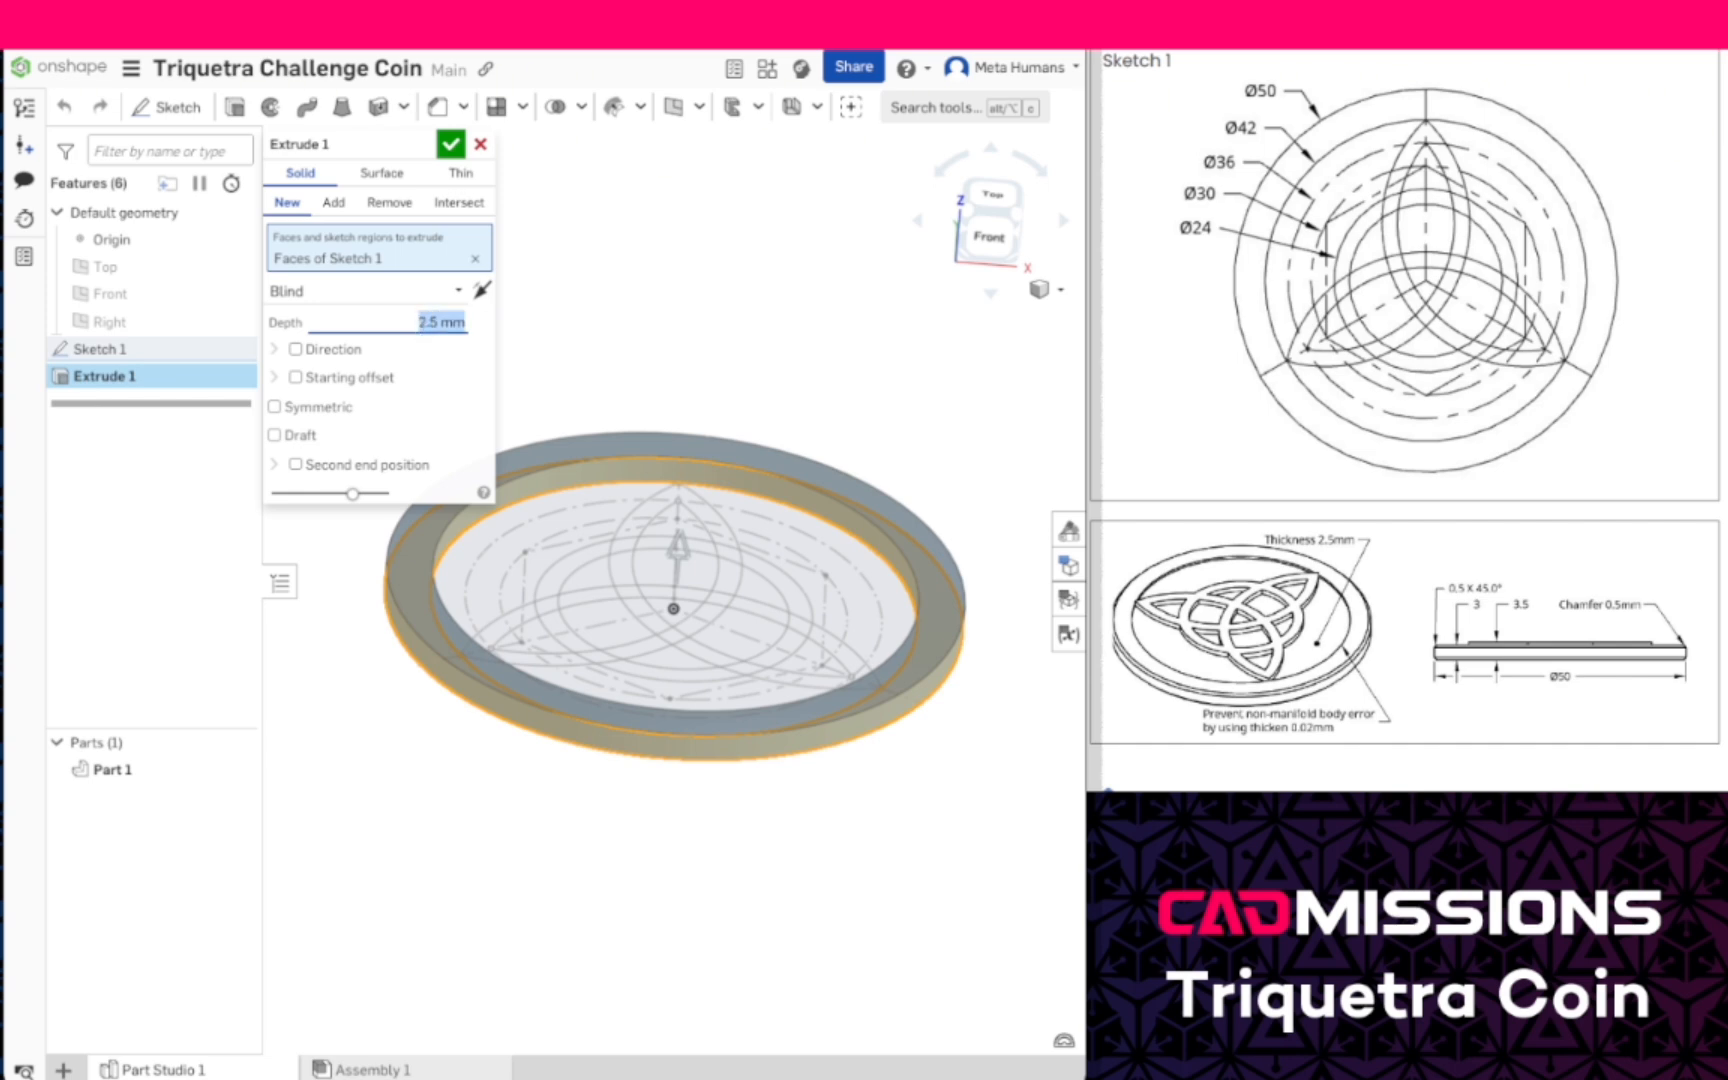
pyautogui.click(451, 144)
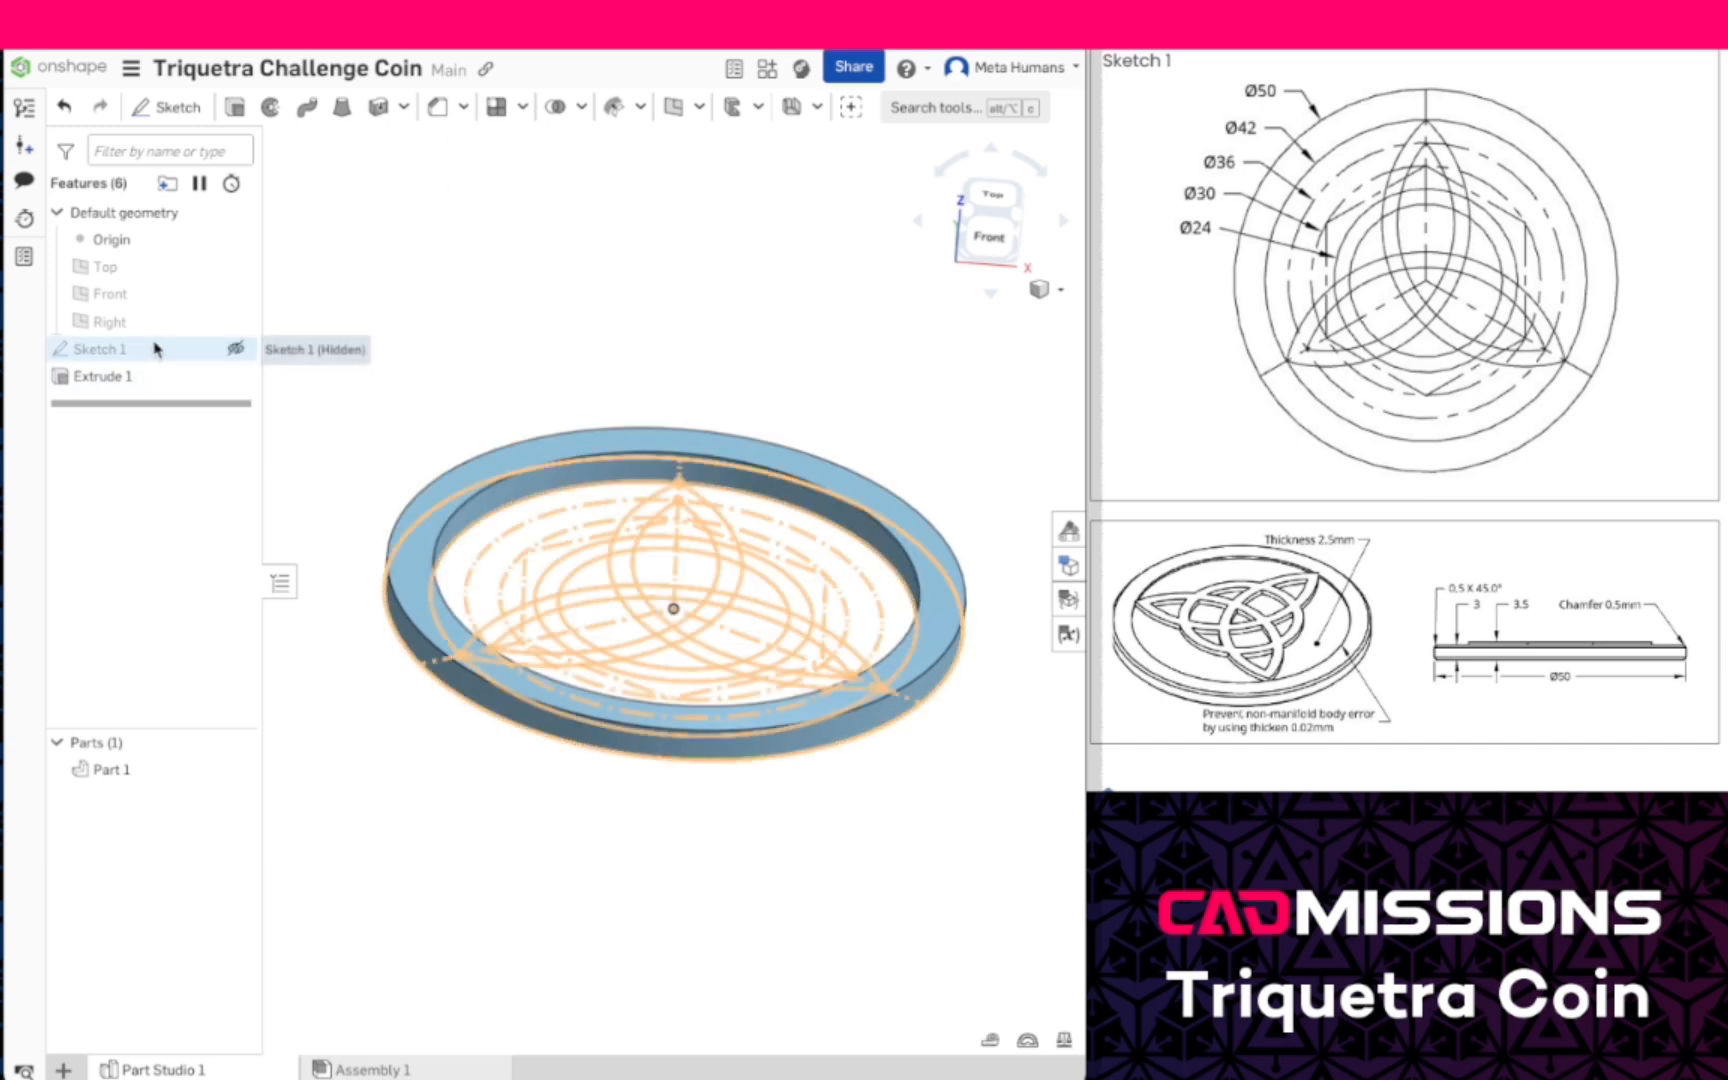
pyautogui.click(236, 349)
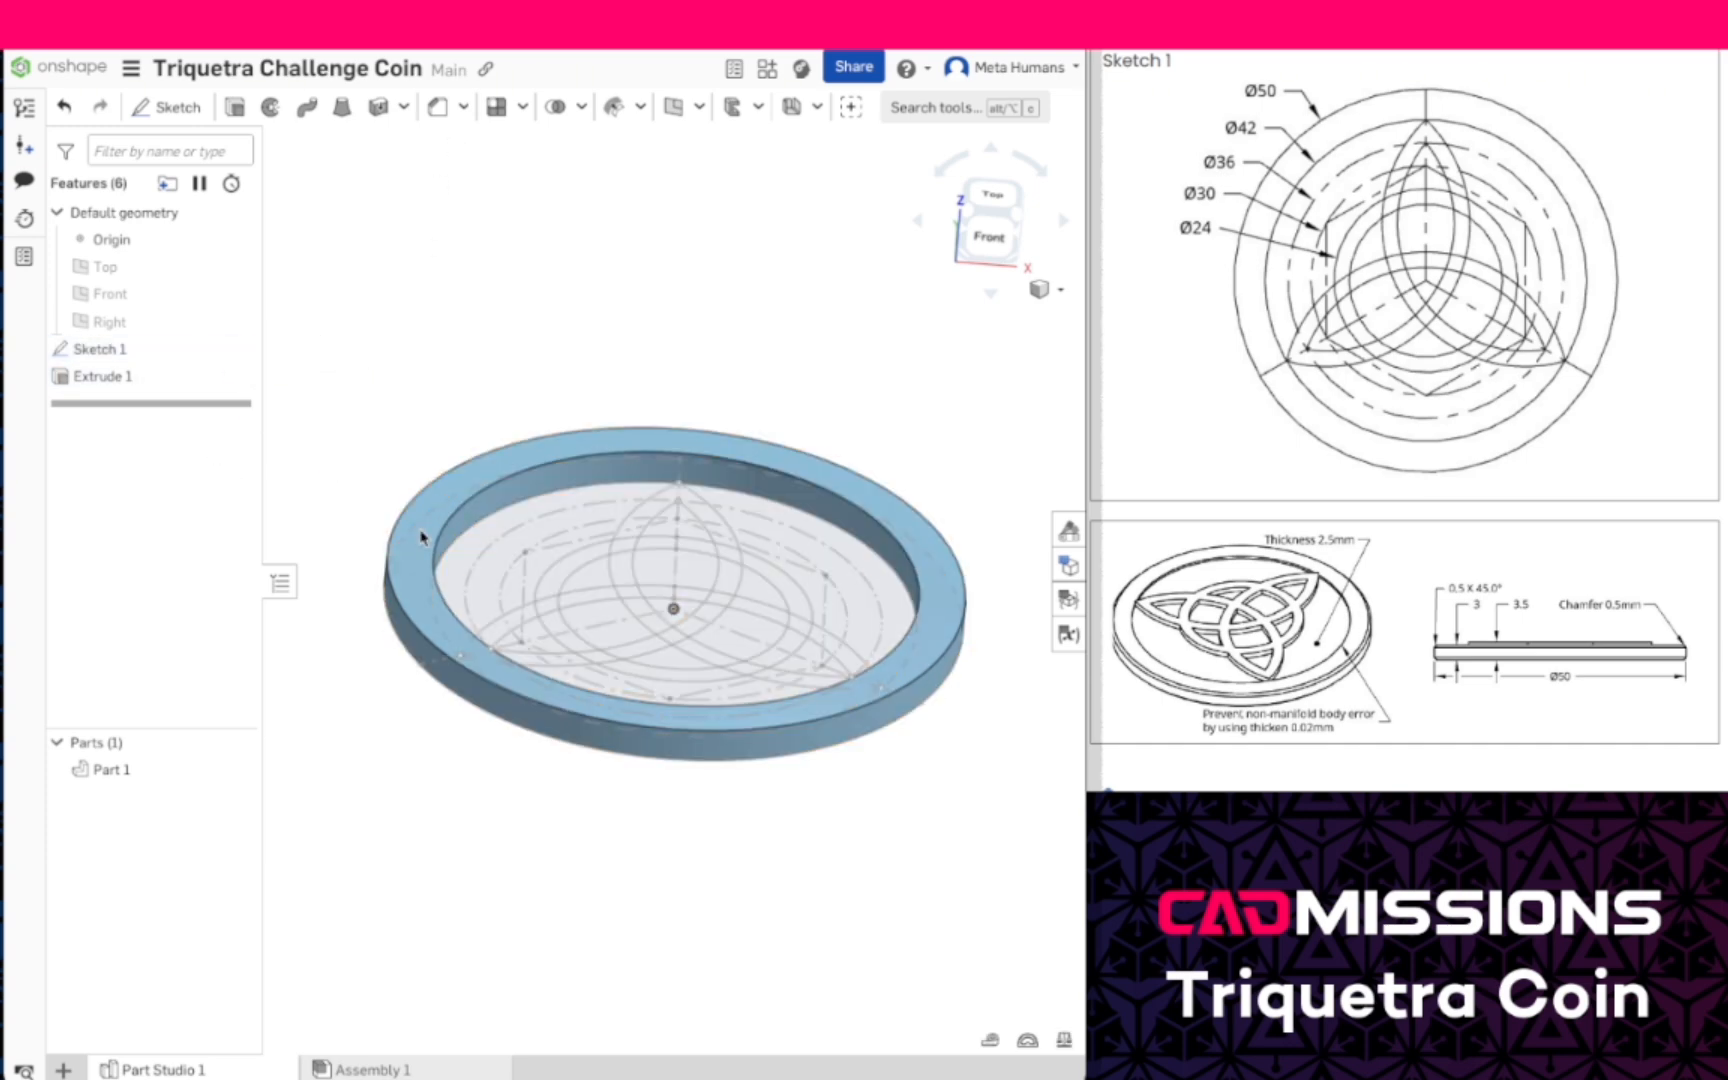
# - Extrude all Sketch 1 regions inside the 42 mm circle 2.5 mm, adding them to Part 1
pyautogui.moveTo(634, 568); pyautogui.dragTo(630, 622, button='right')
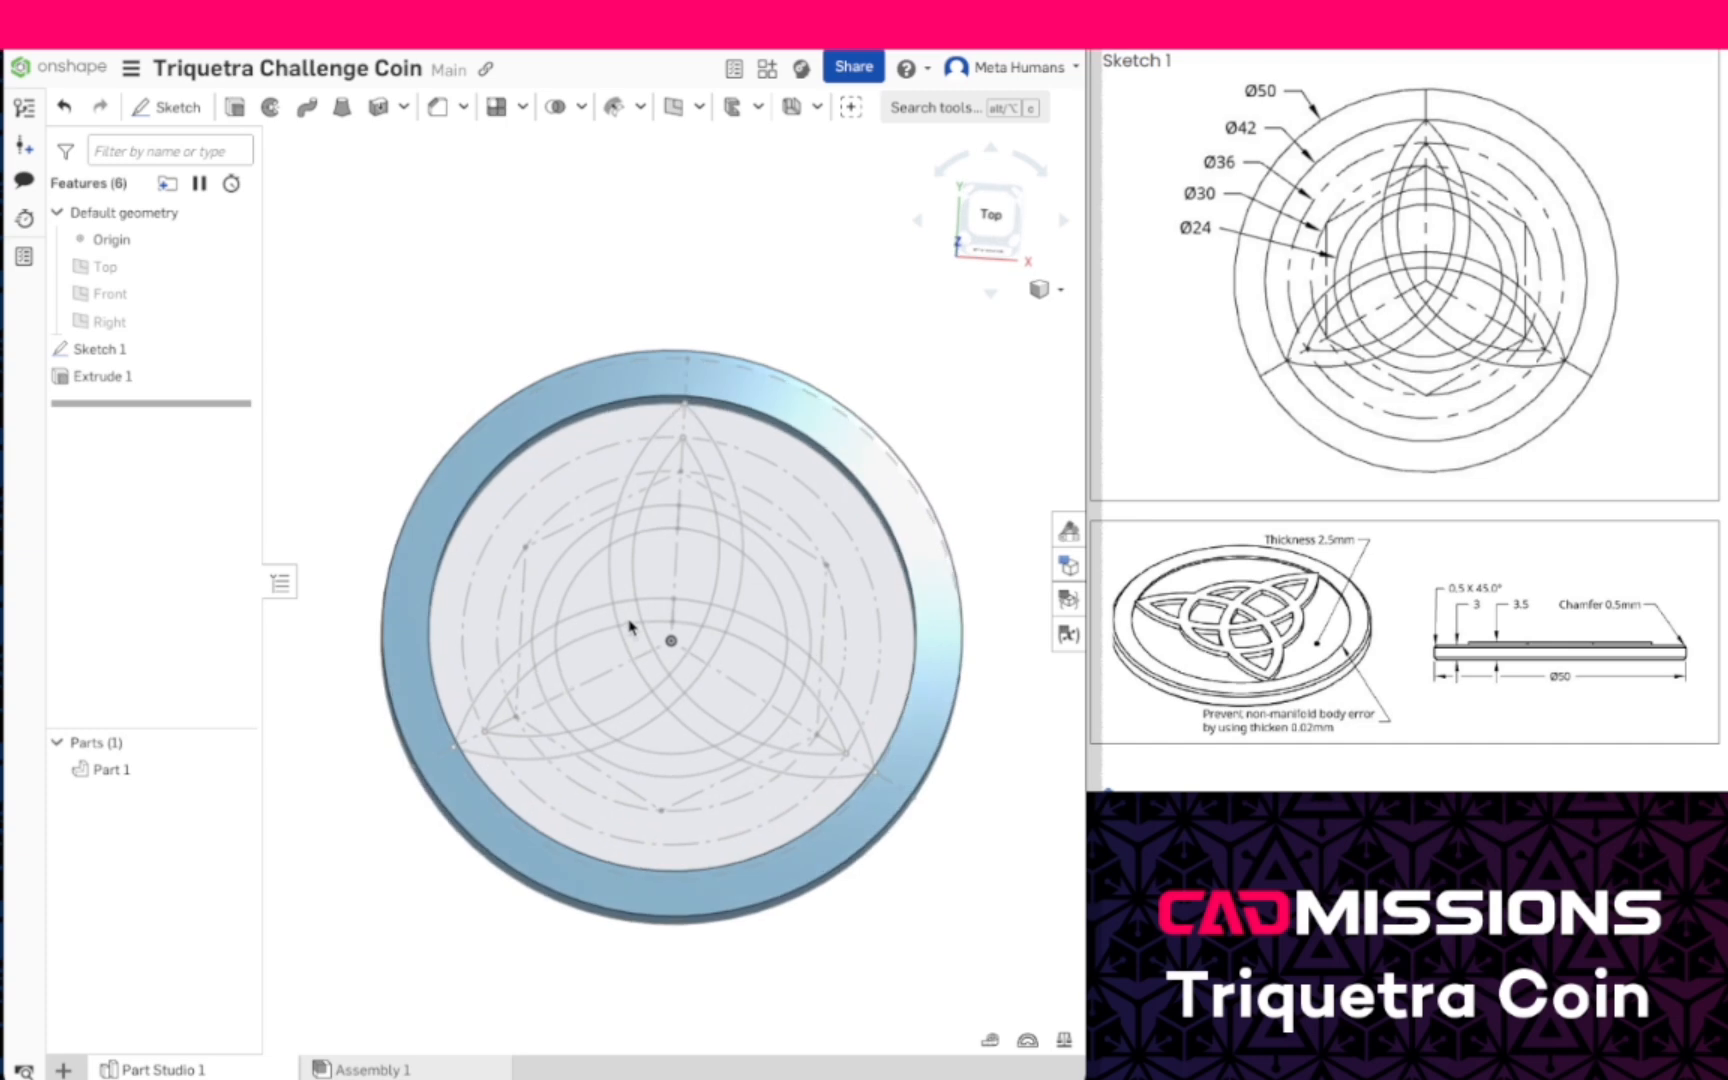
pyautogui.click(600, 445)
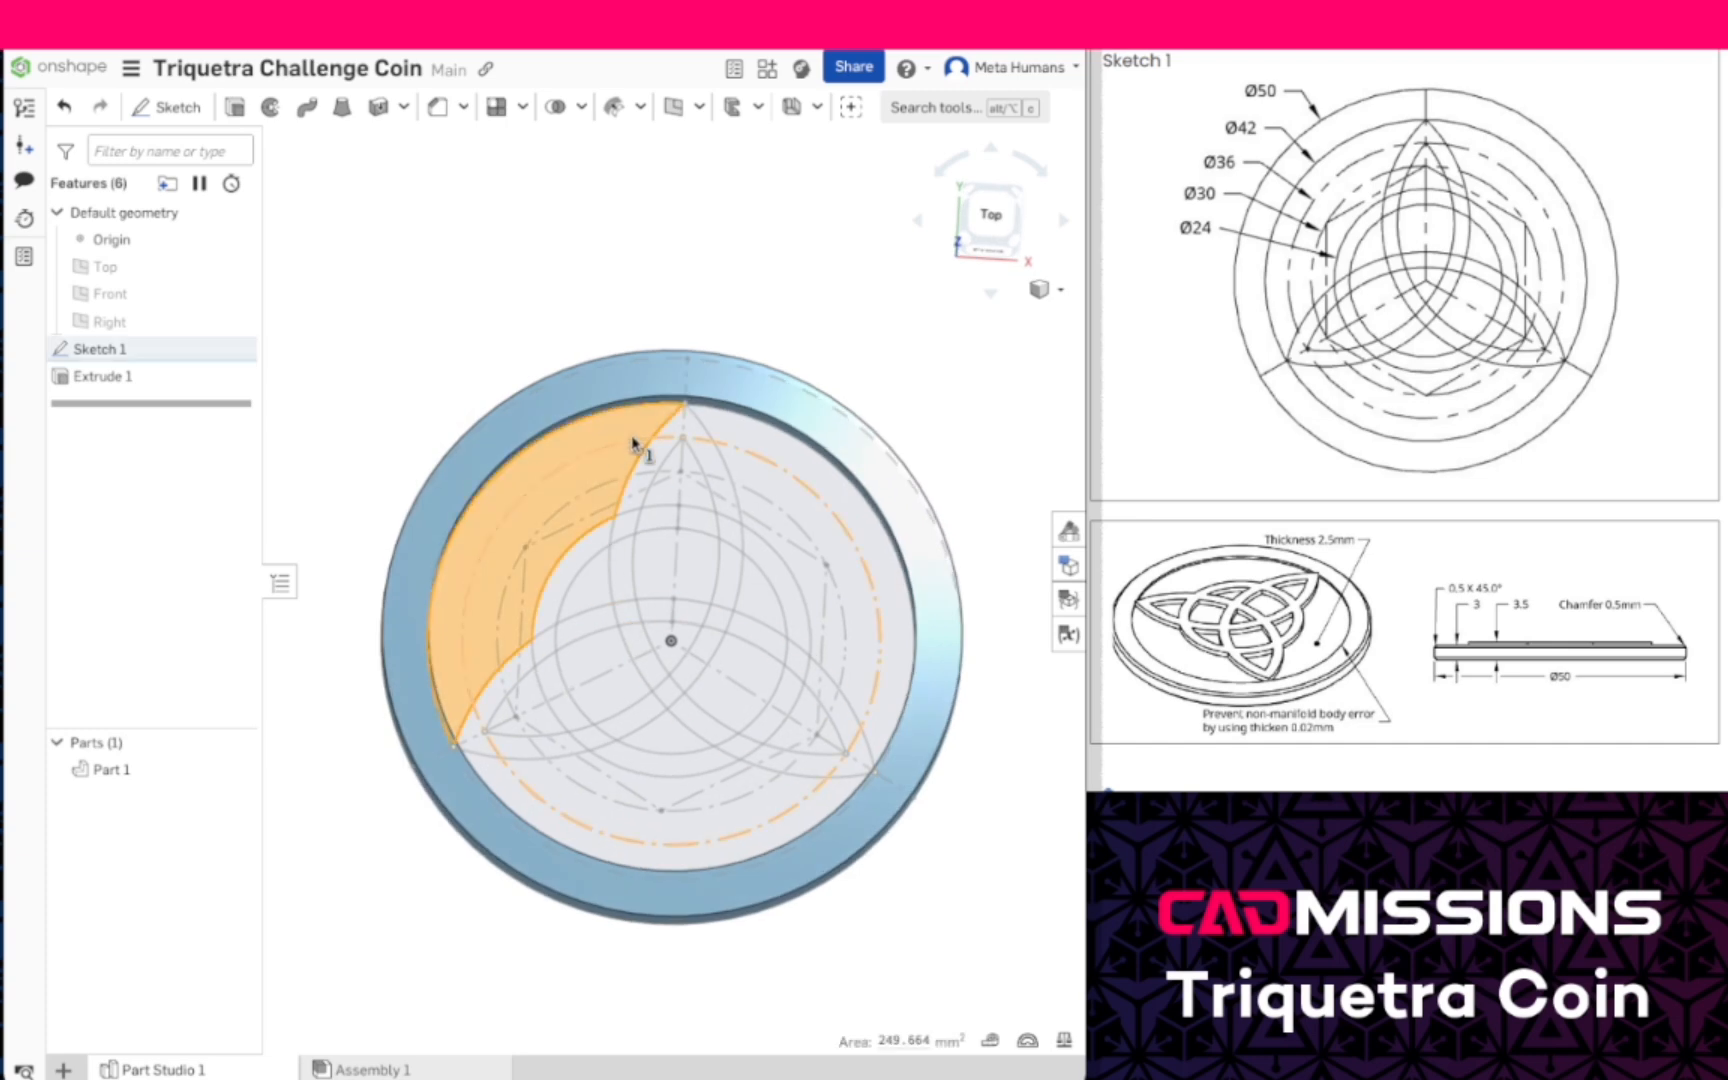
pyautogui.click(726, 436)
pyautogui.click(729, 440)
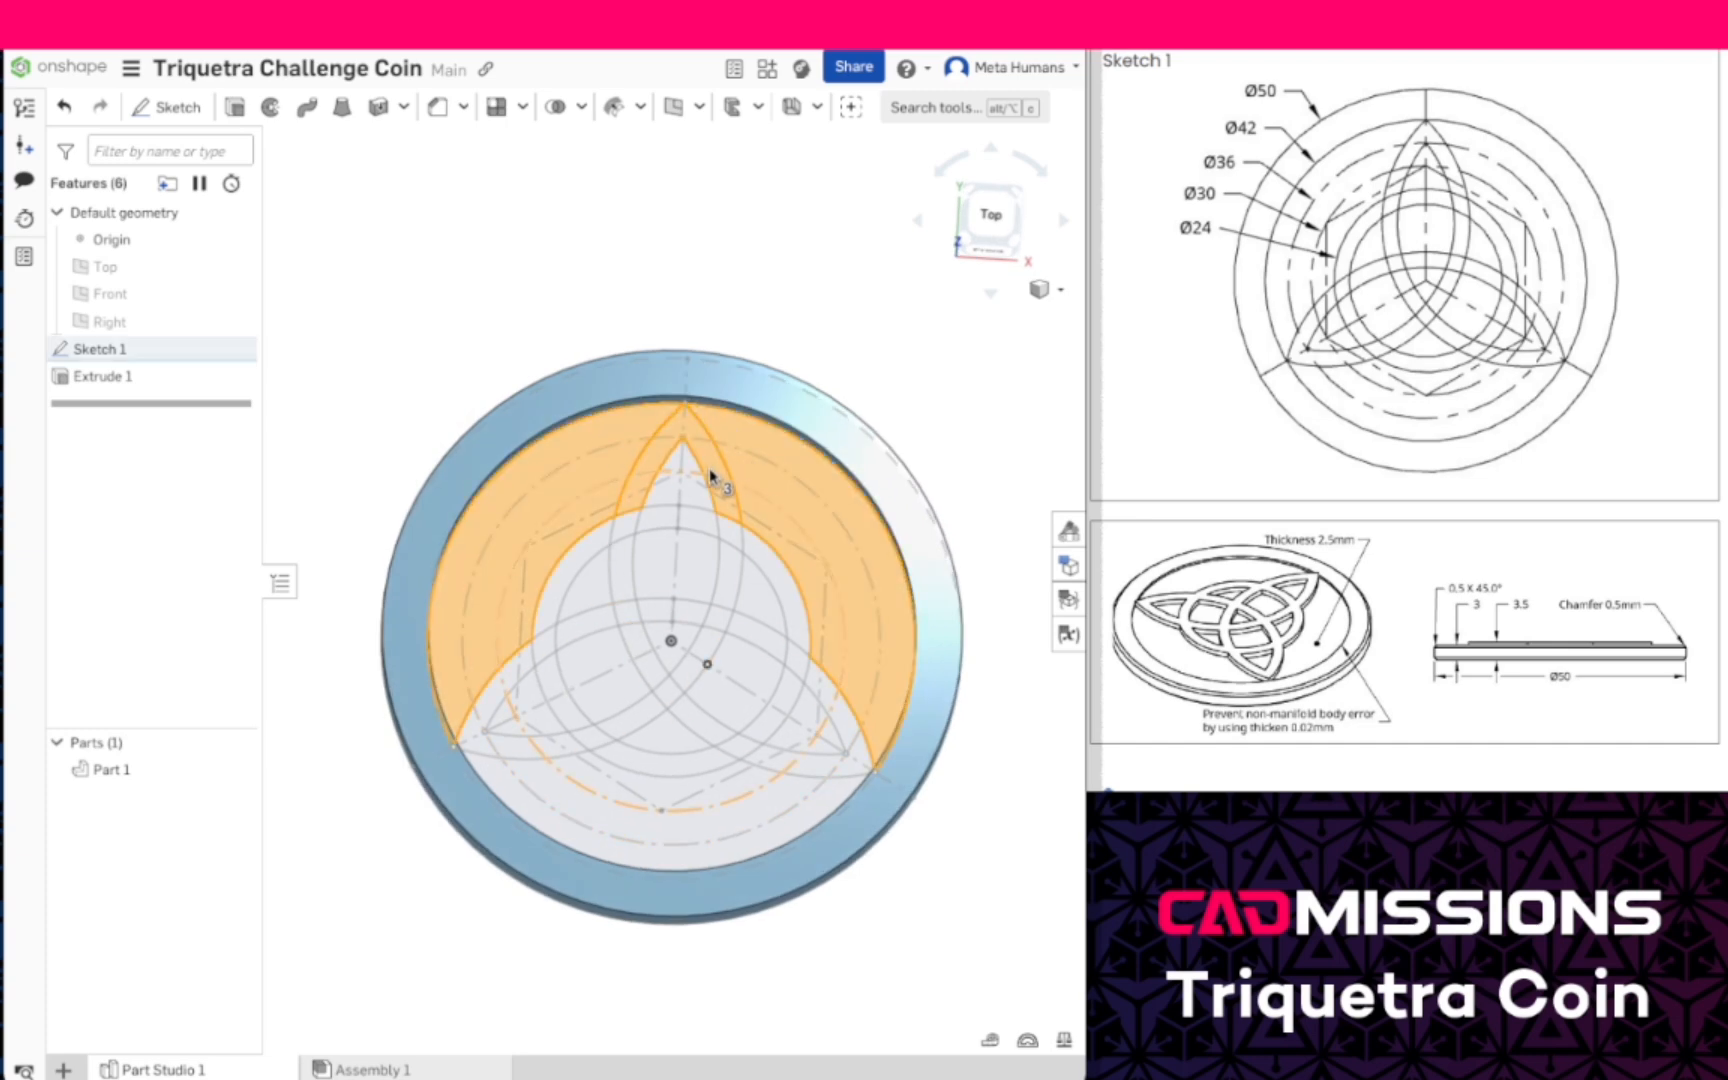
pyautogui.click(694, 500)
pyautogui.click(704, 550)
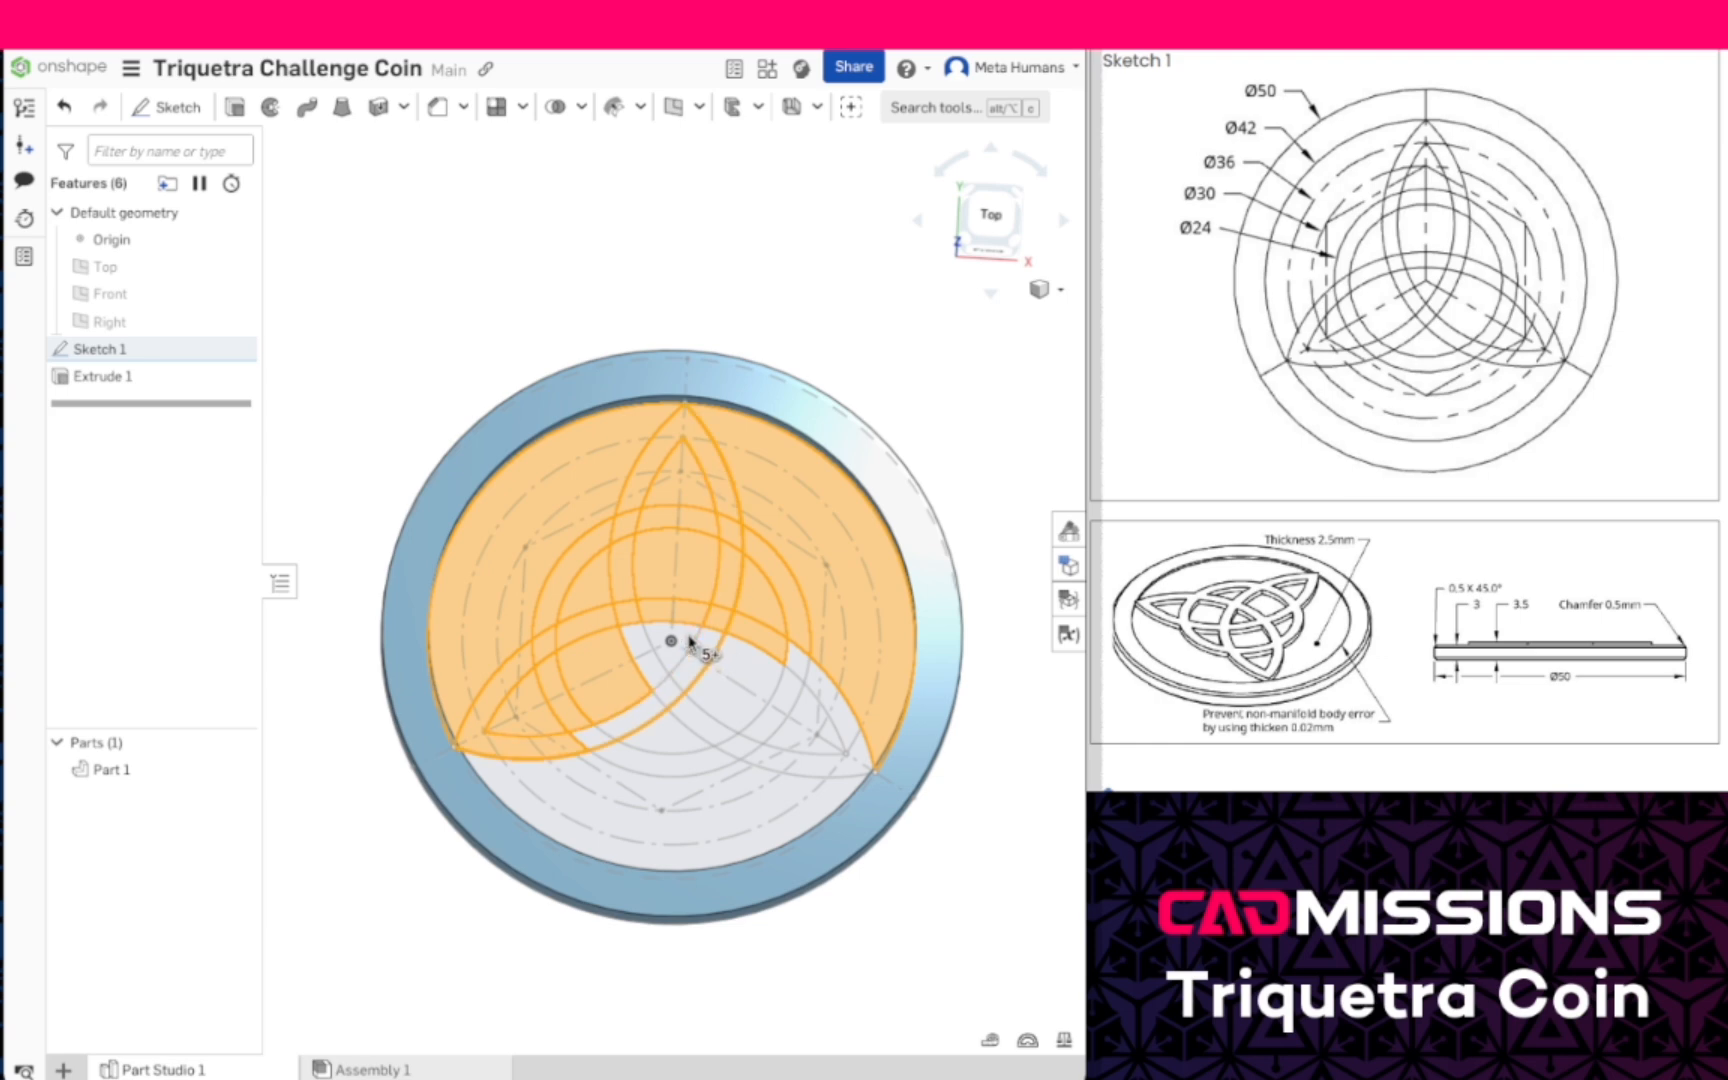
pyautogui.scroll(3, 681, 637)
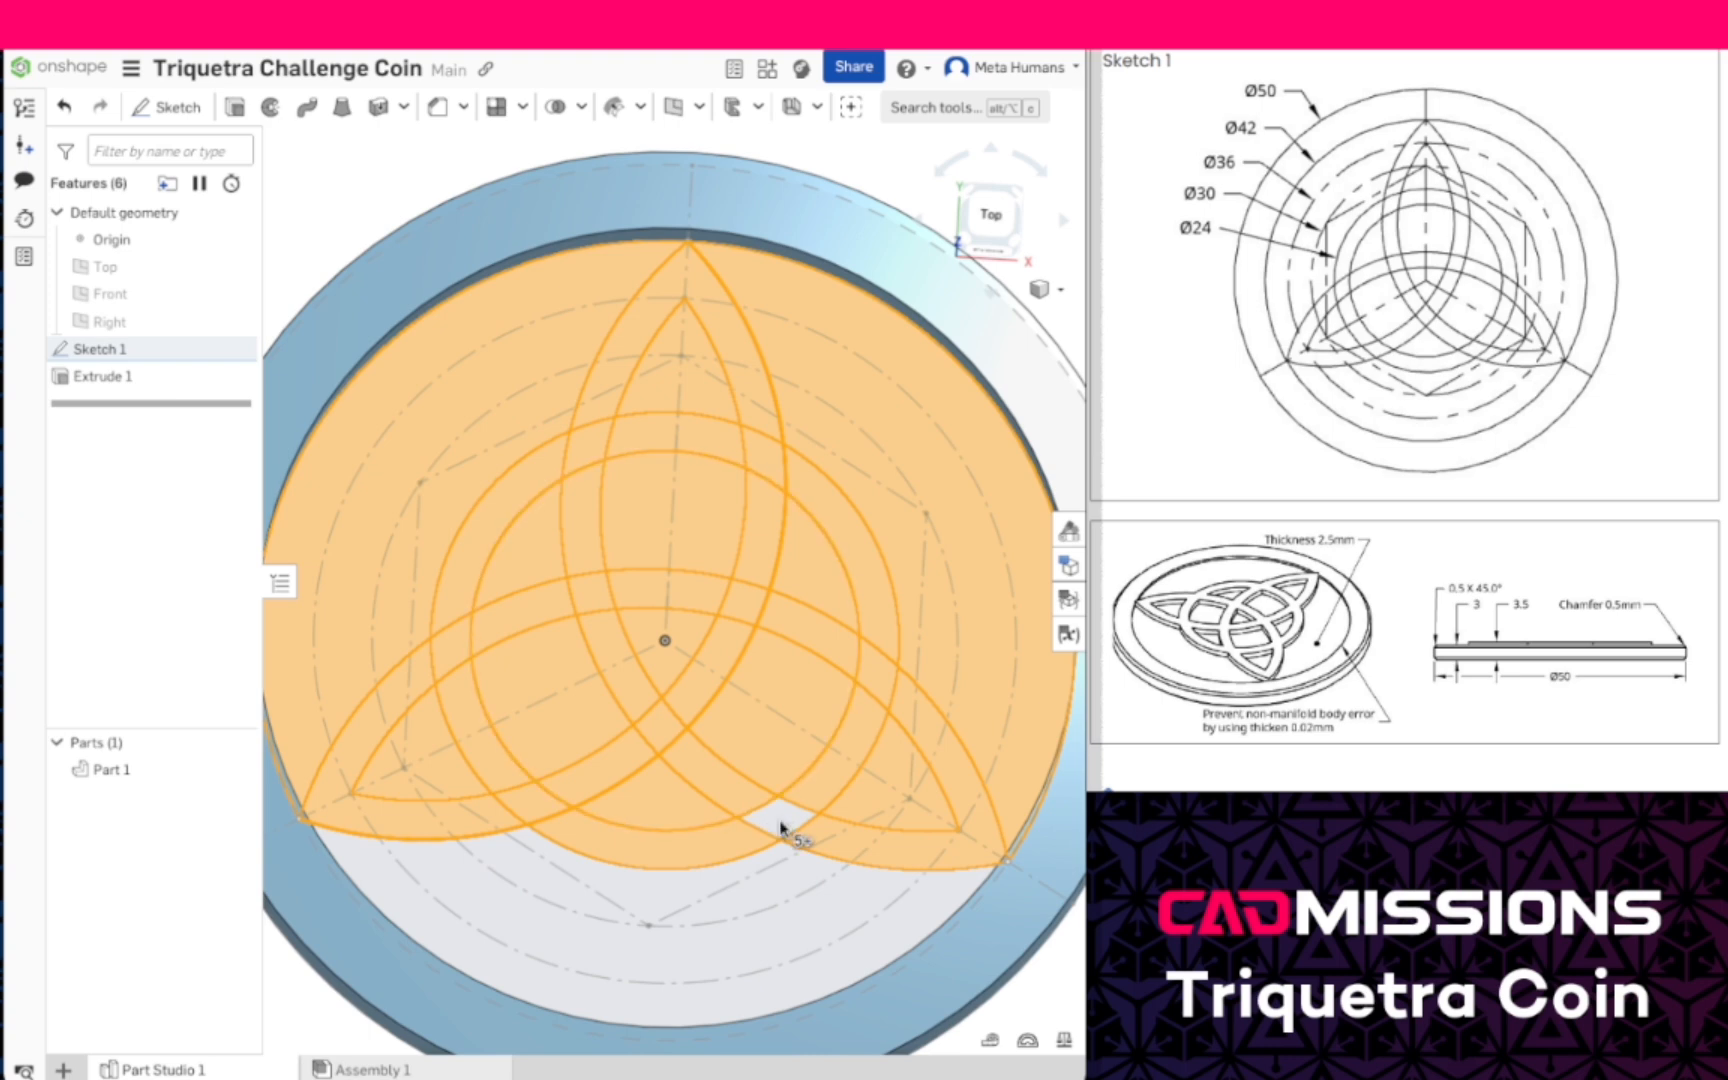
pyautogui.click(781, 828)
pyautogui.click(640, 905)
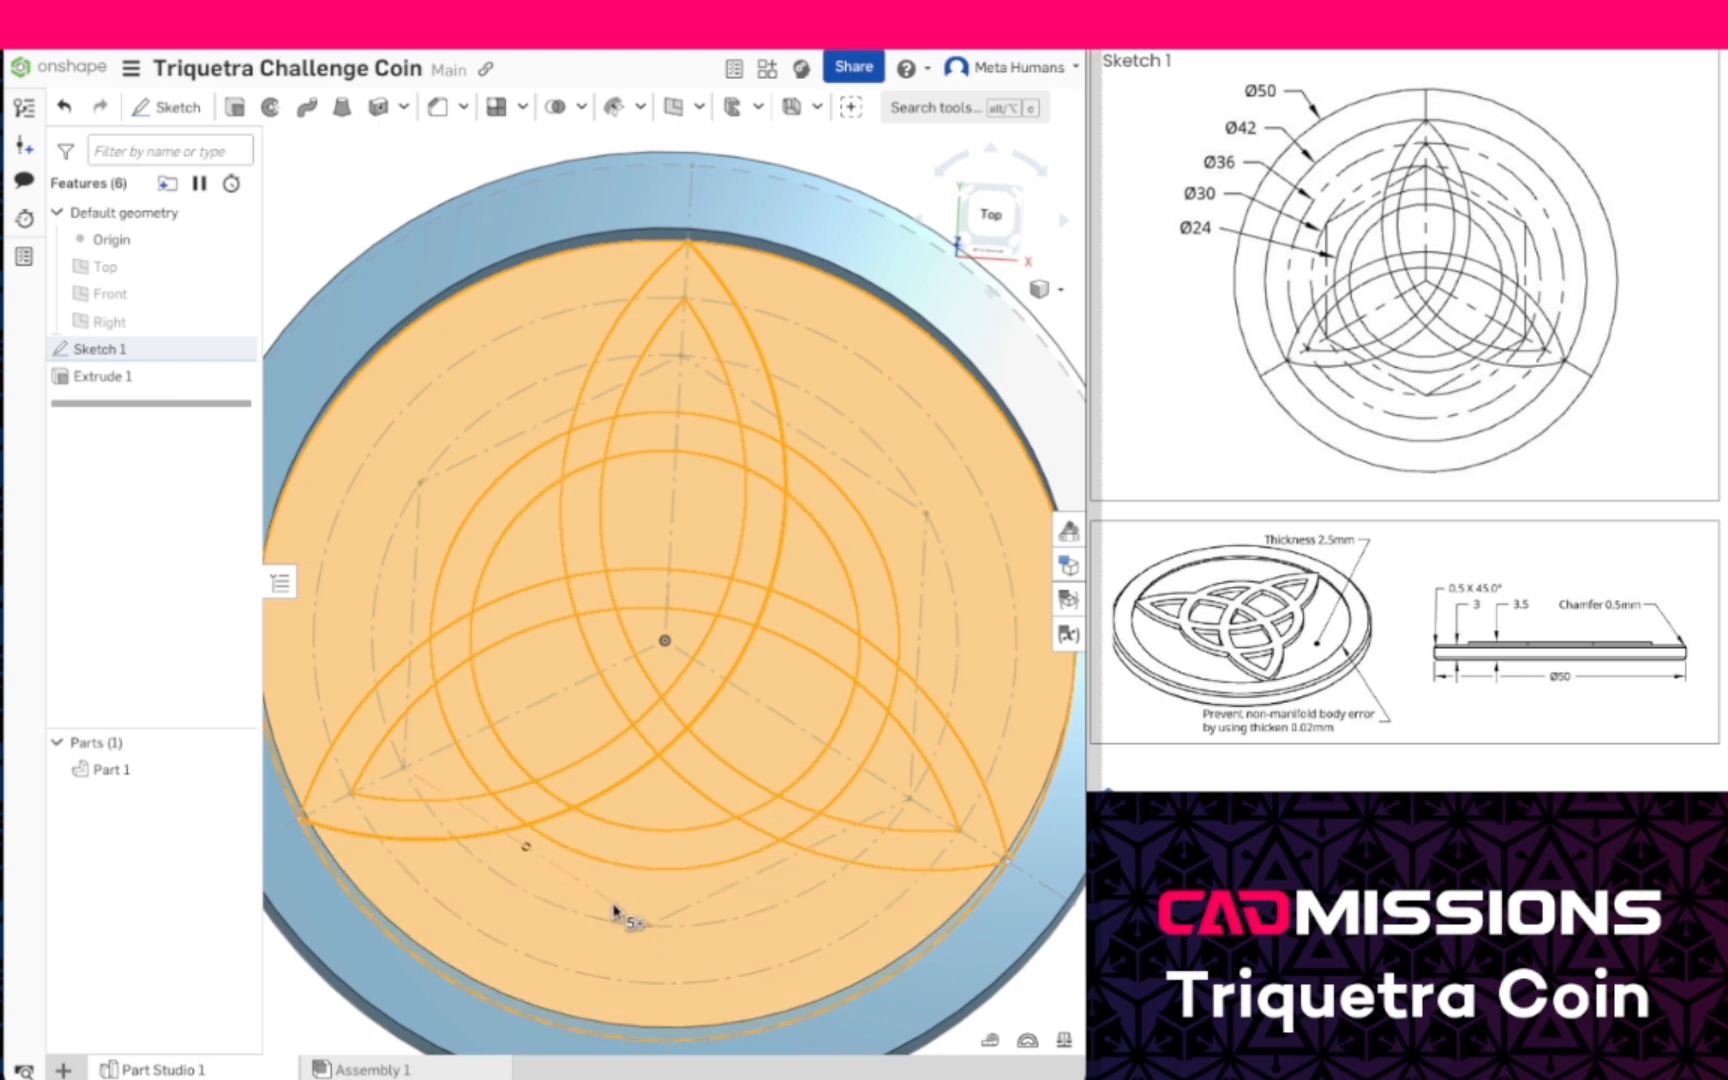
pyautogui.scroll(-2, 615, 910)
pyautogui.moveTo(694, 933); pyautogui.dragTo(690, 900, button='right')
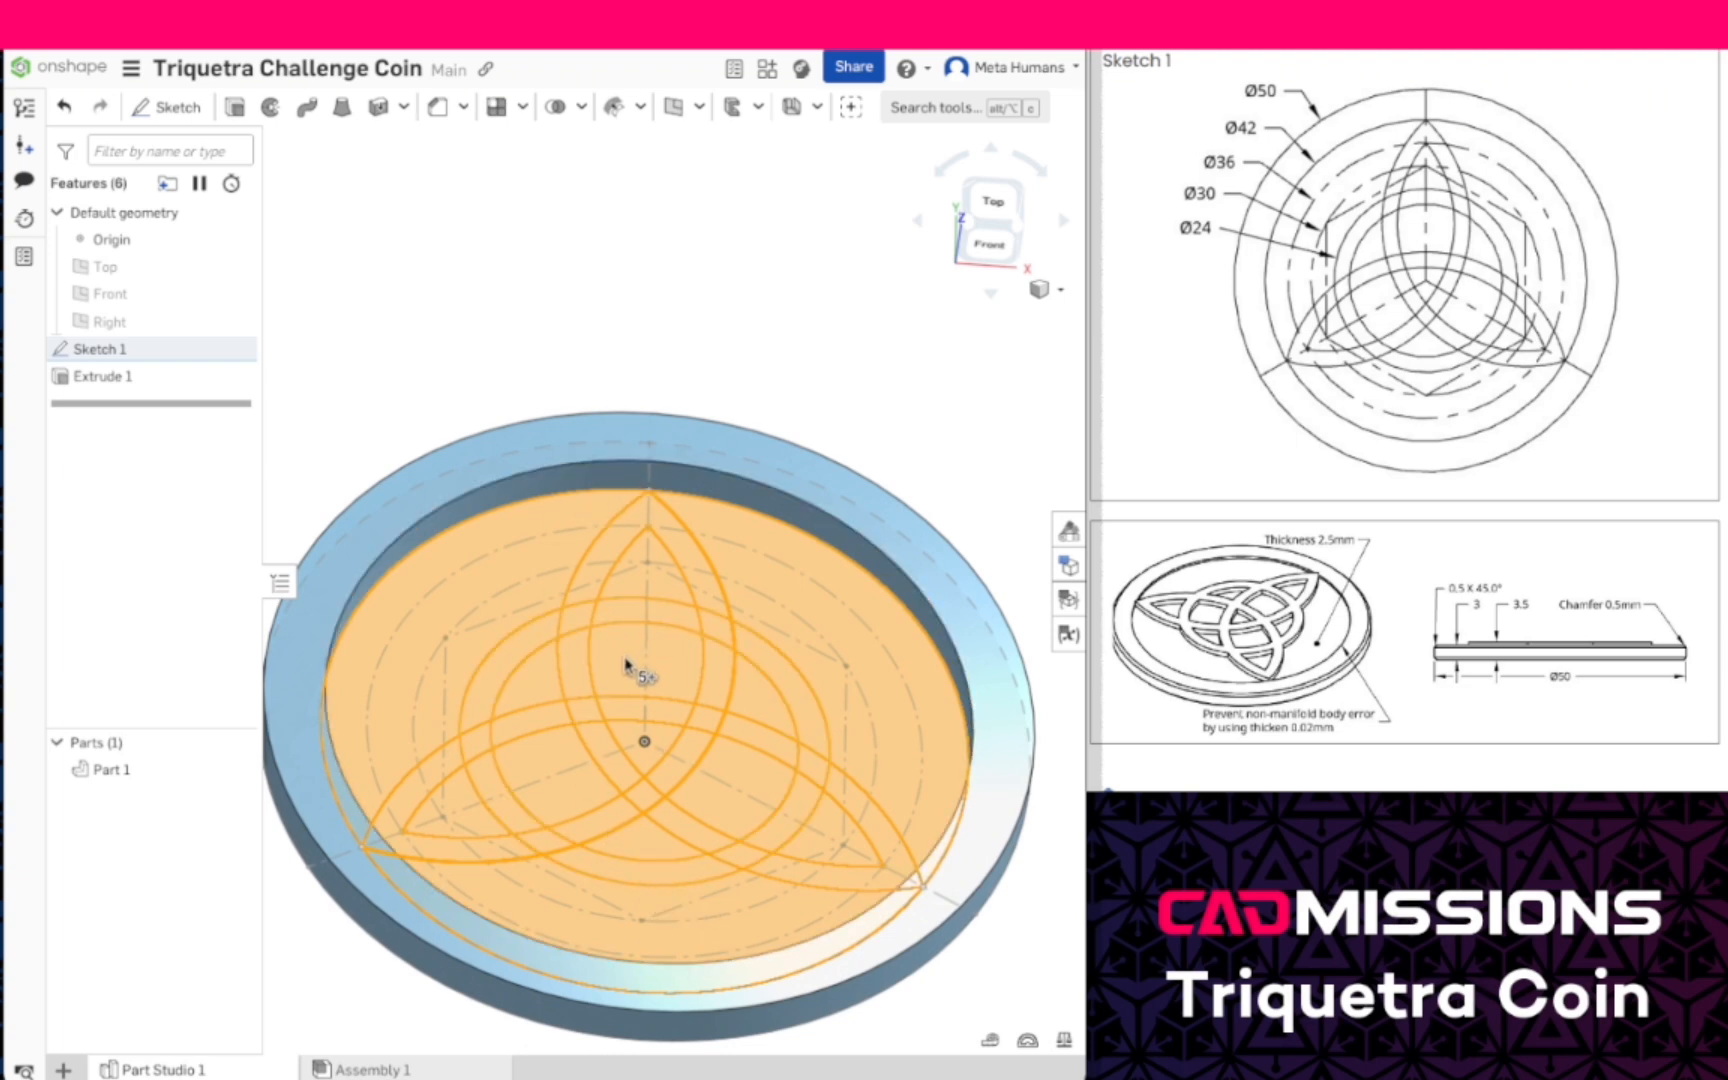
pyautogui.click(236, 108)
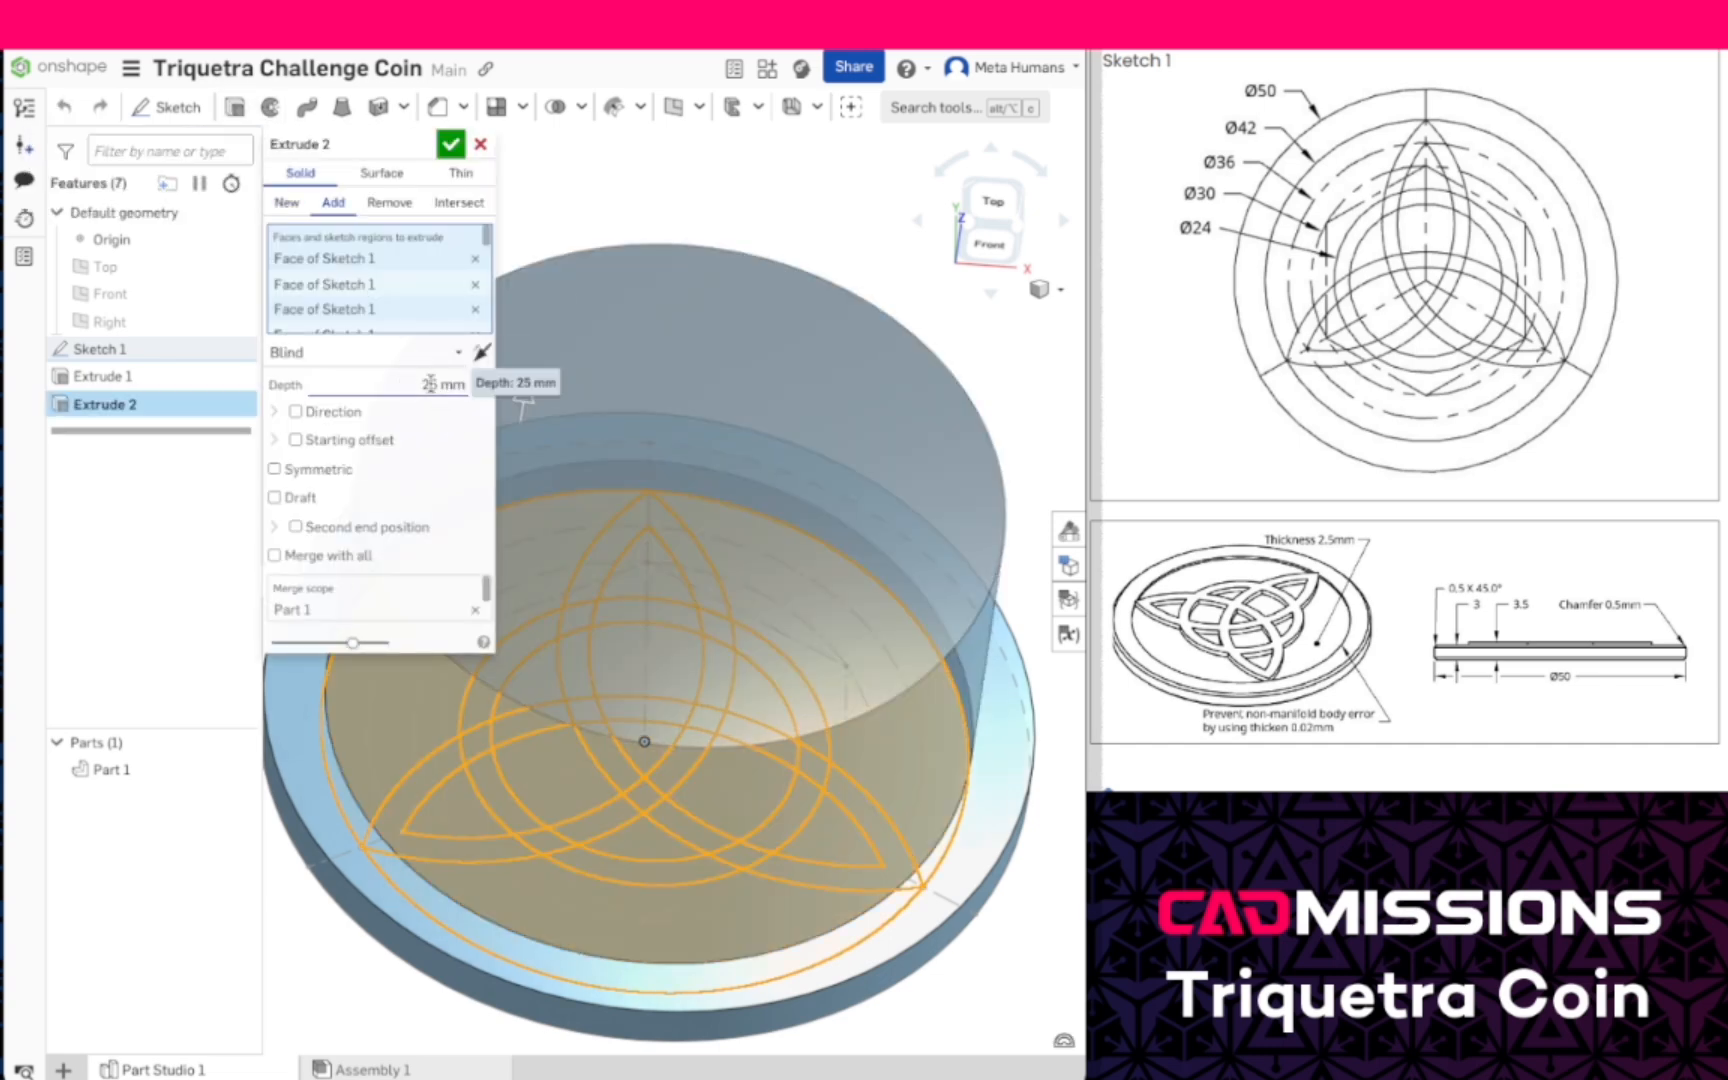
pyautogui.click(433, 385)
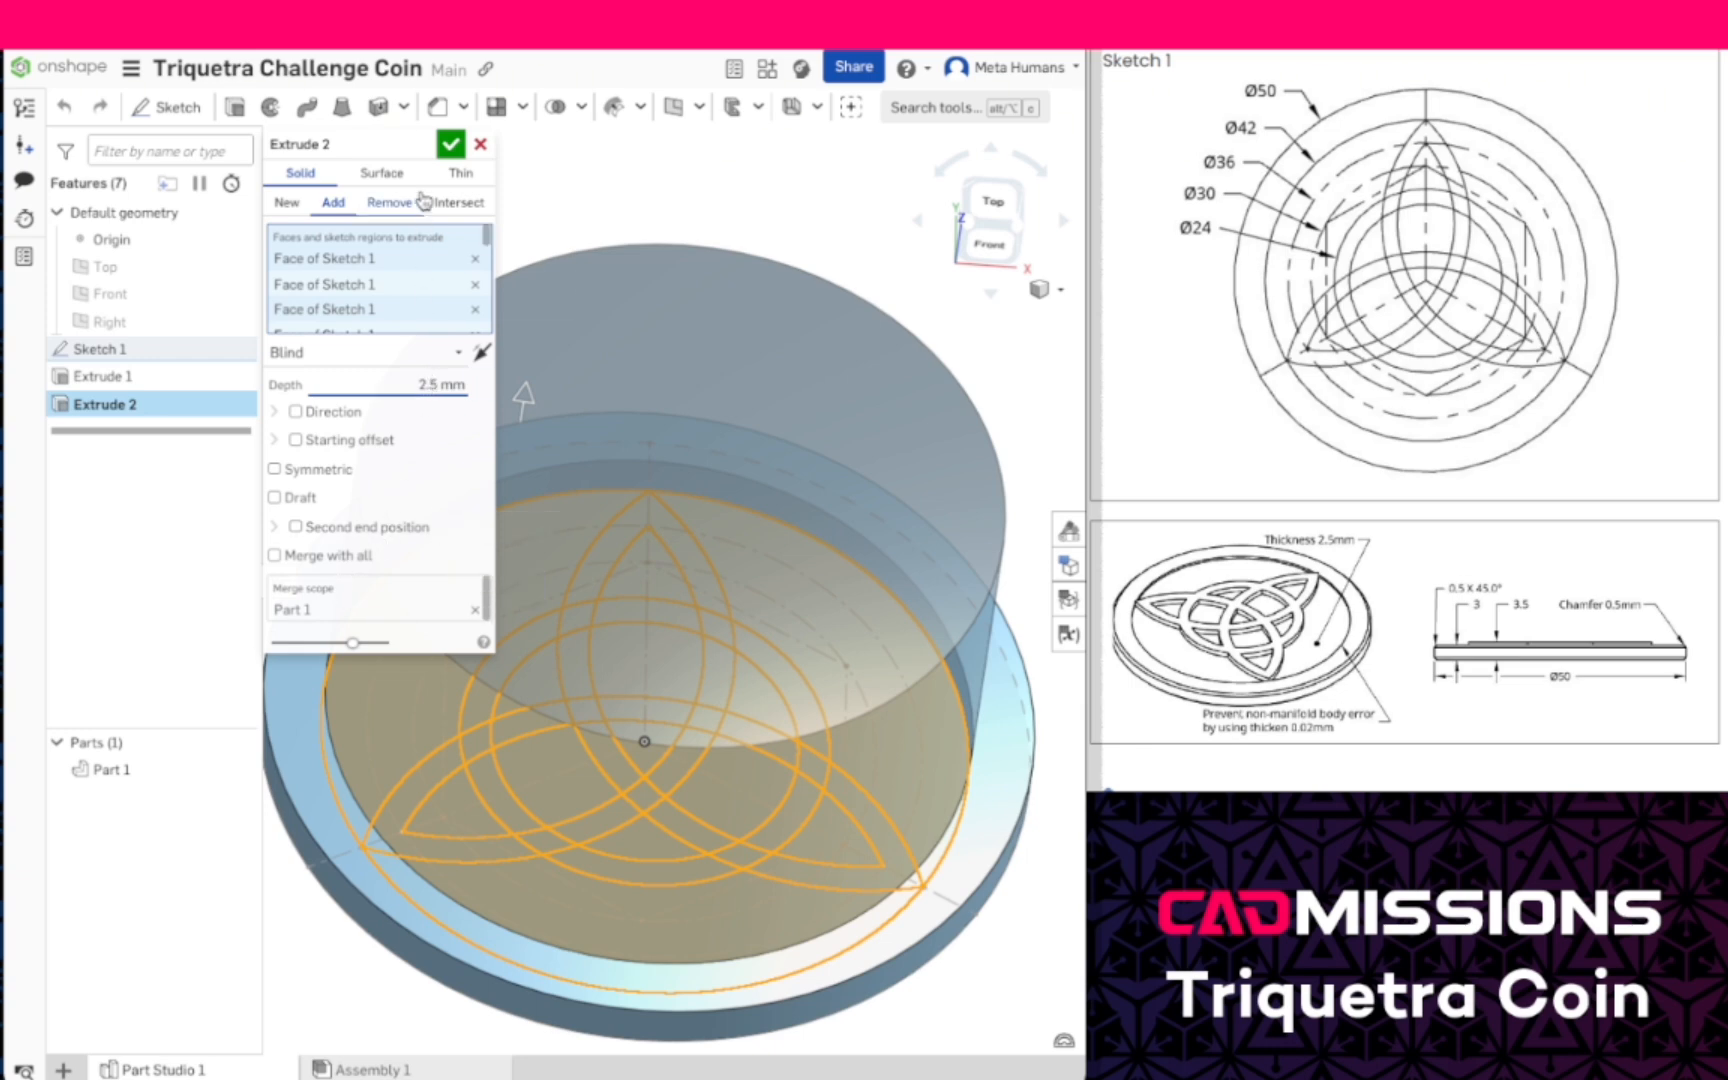
pyautogui.click(453, 144)
# - Hide Part 1 and select the Sketch 1 band regions forming the knot's upper point and the upper half of the inner ring
pyautogui.moveTo(776, 590)
pyautogui.mouseDown(button='right')
pyautogui.moveTo(777, 533)
pyautogui.moveTo(783, 590)
pyautogui.mouseUp(button='right')
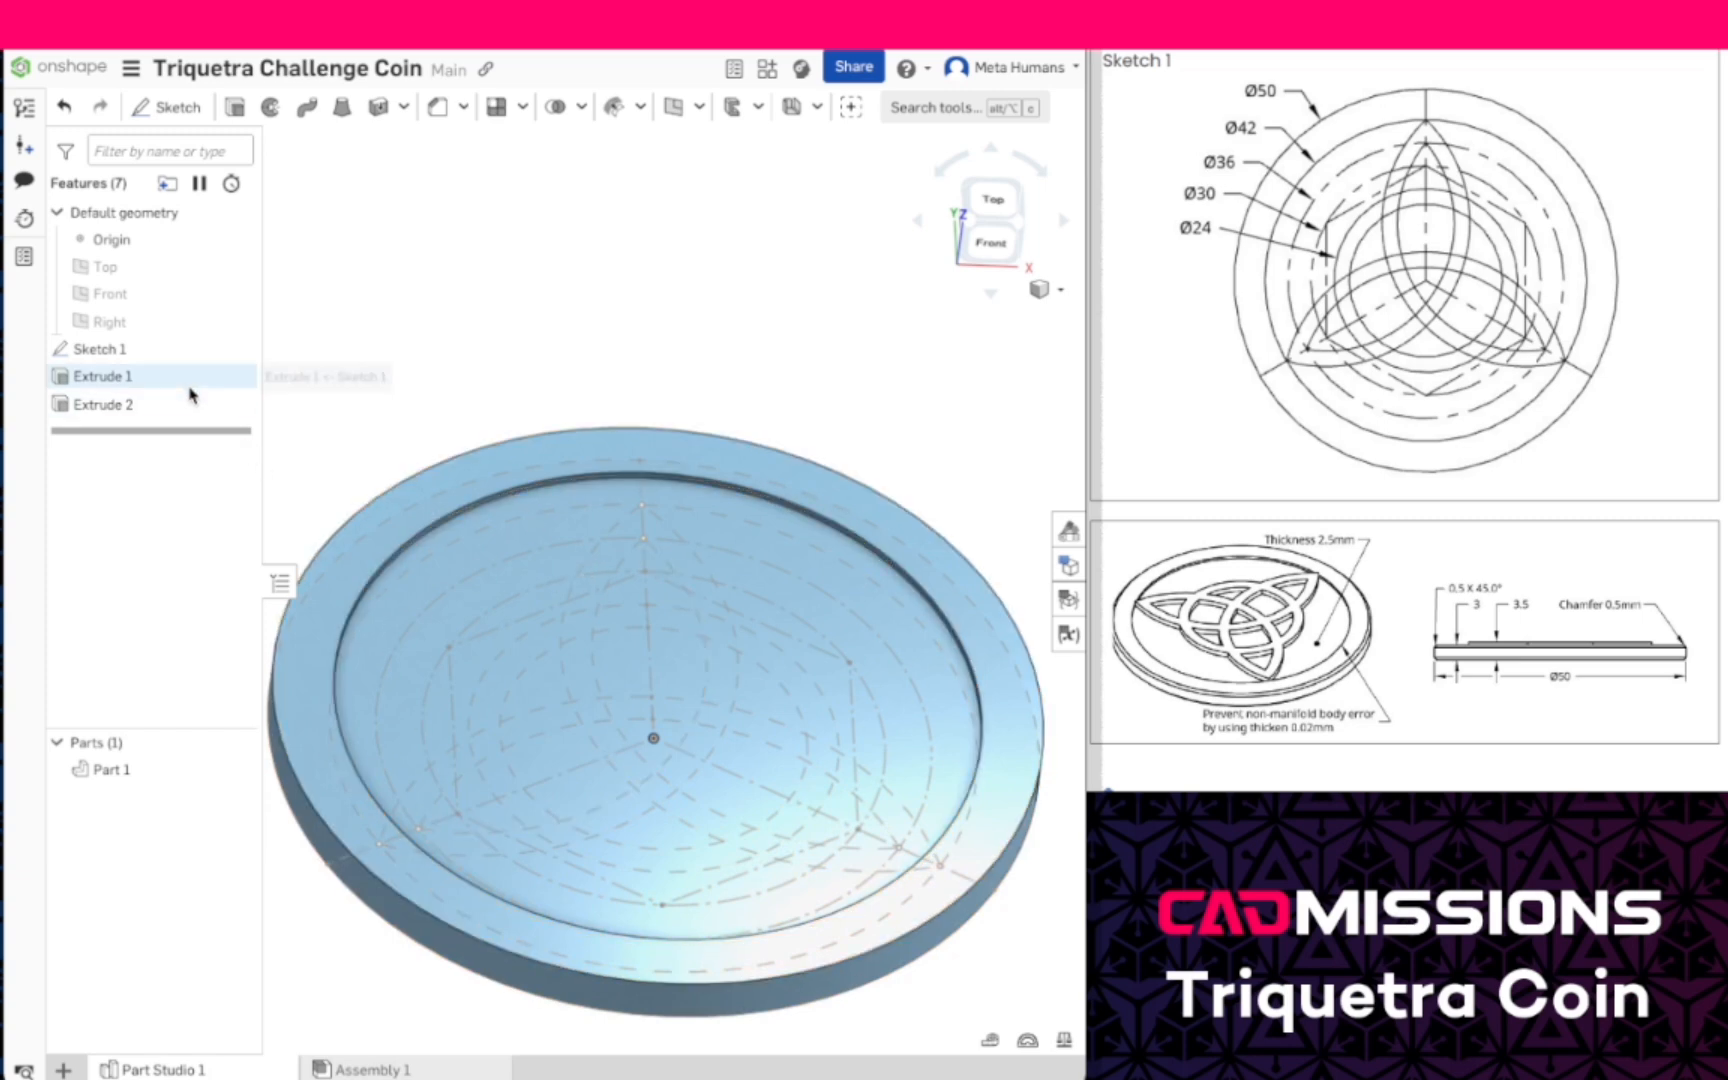
pyautogui.click(240, 769)
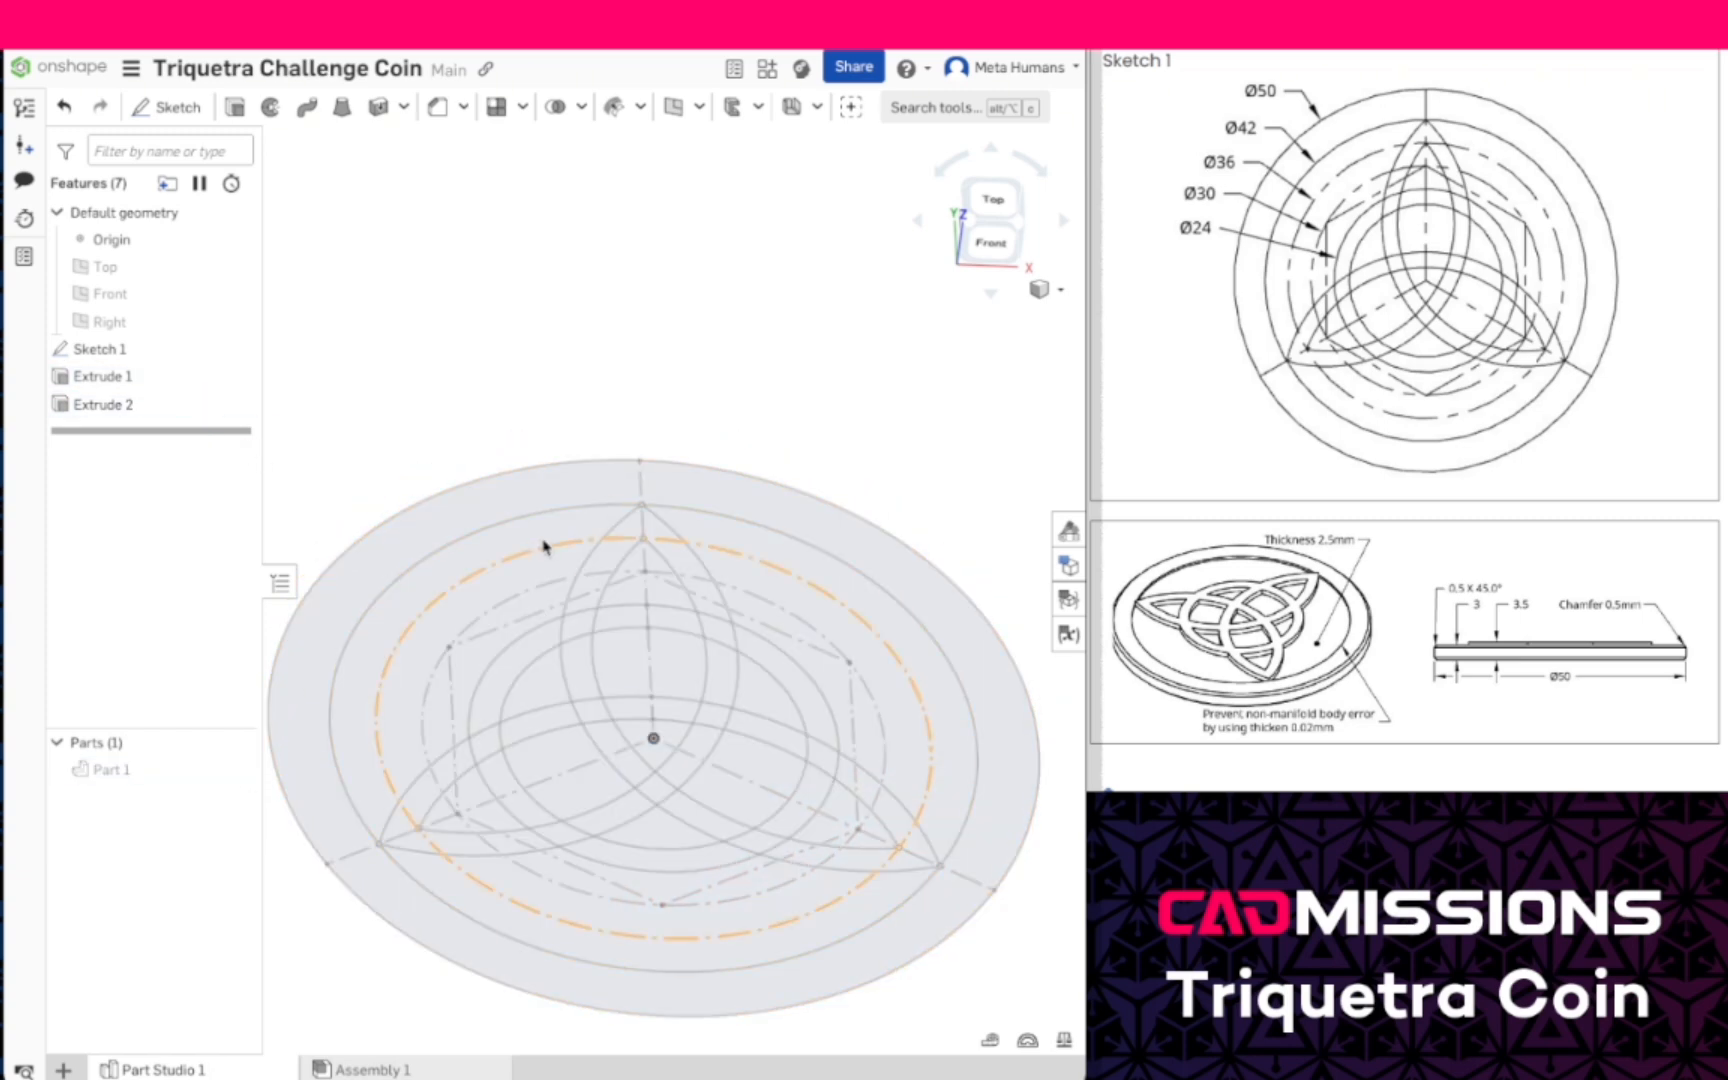
pyautogui.click(632, 532)
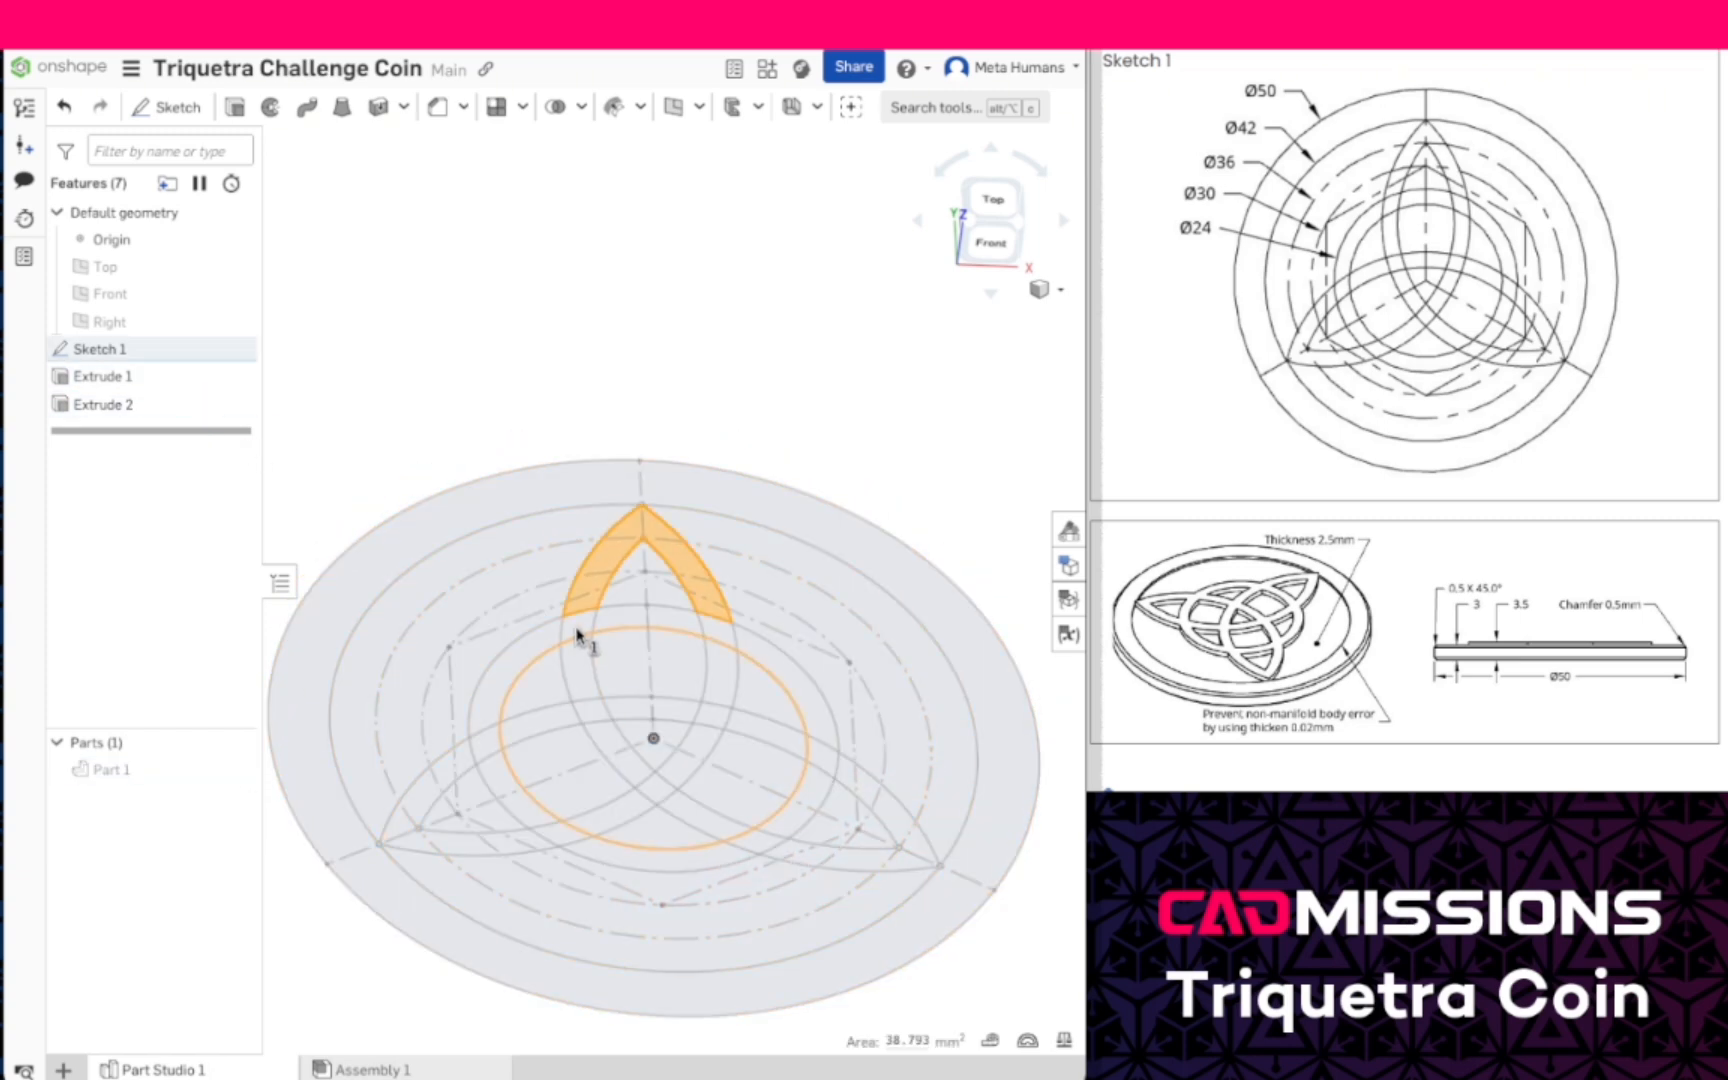
pyautogui.click(578, 628)
pyautogui.click(575, 657)
pyautogui.click(533, 645)
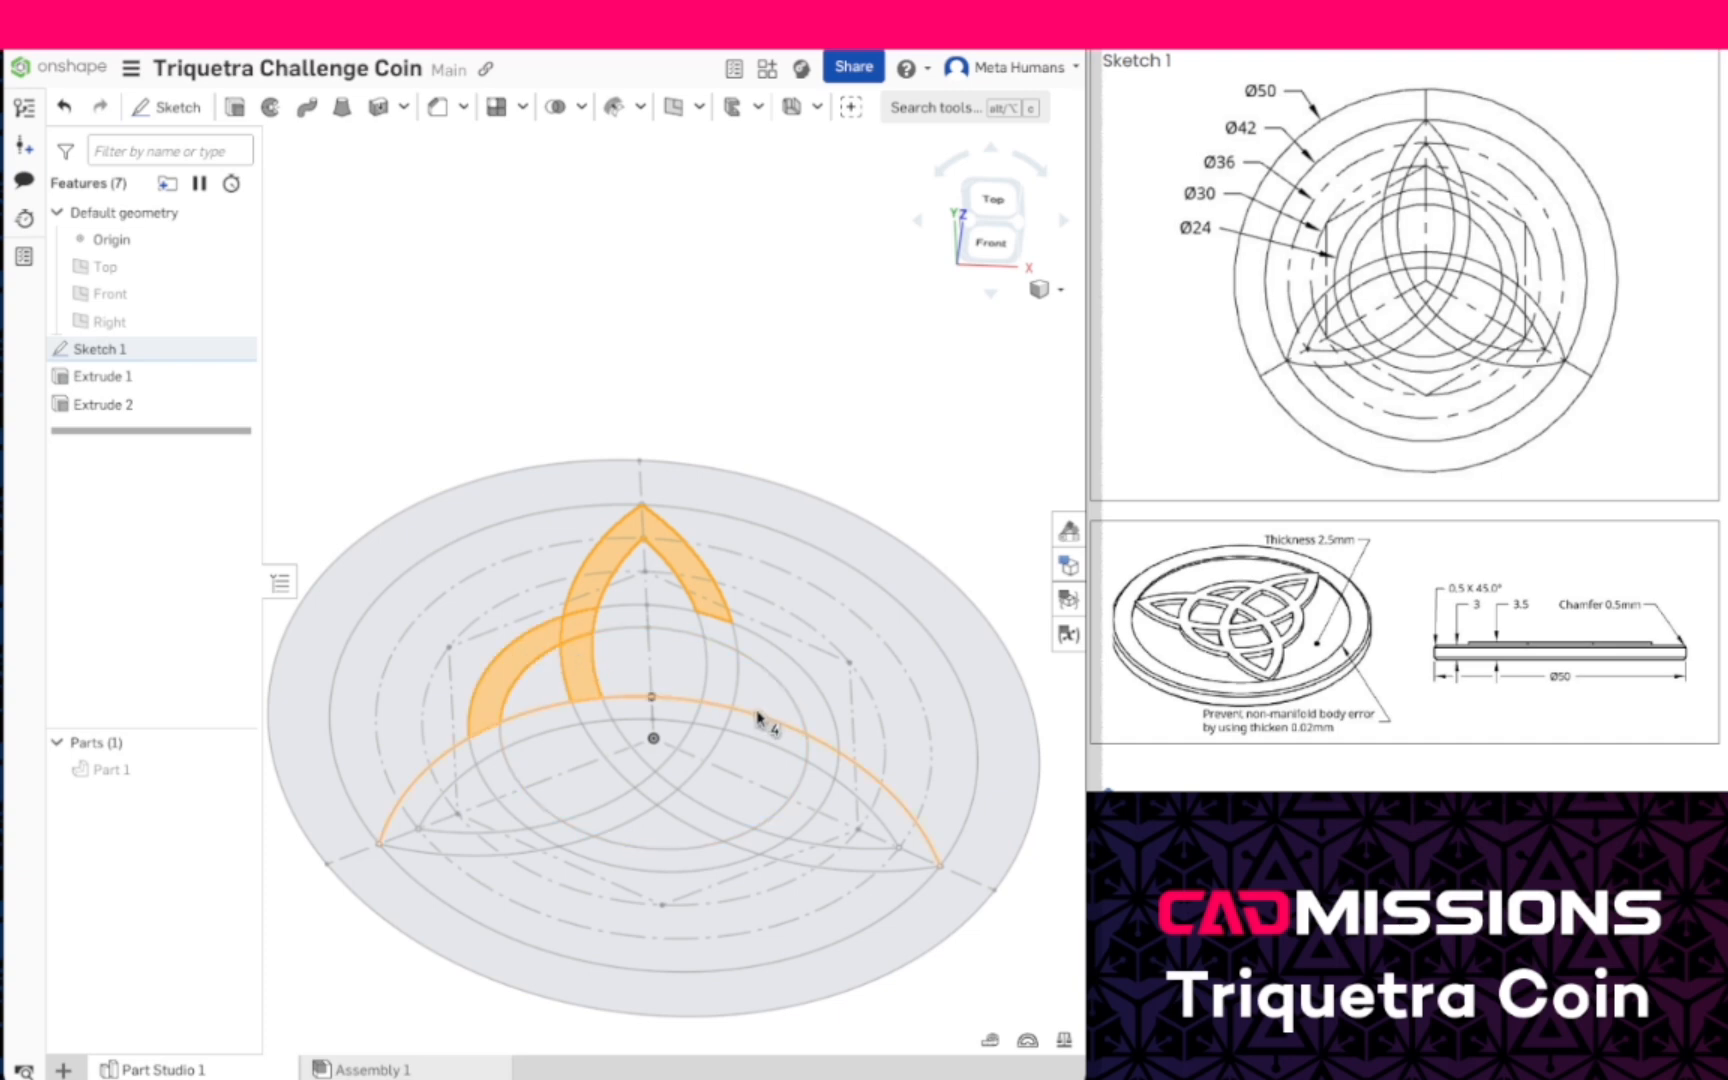
pyautogui.moveTo(754, 711); pyautogui.dragTo(756, 760, button='right')
pyautogui.click(684, 596)
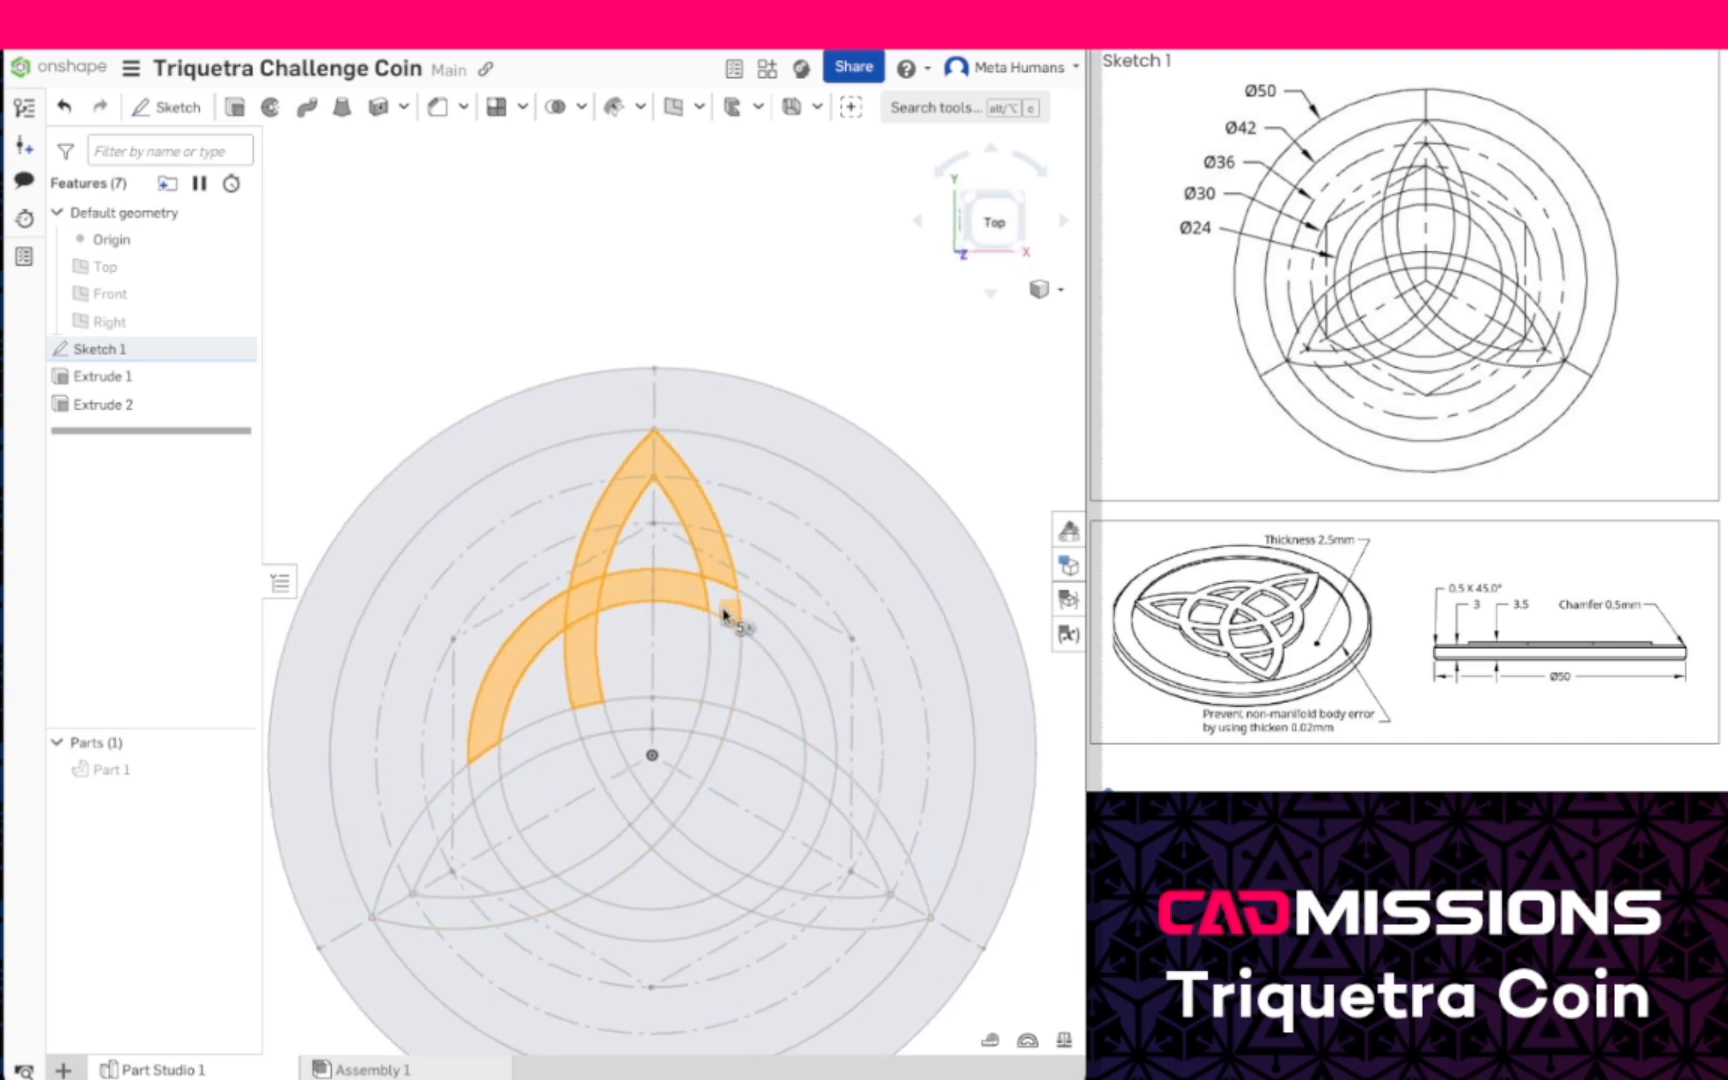
pyautogui.click(730, 630)
pyautogui.click(780, 639)
pyautogui.click(778, 746)
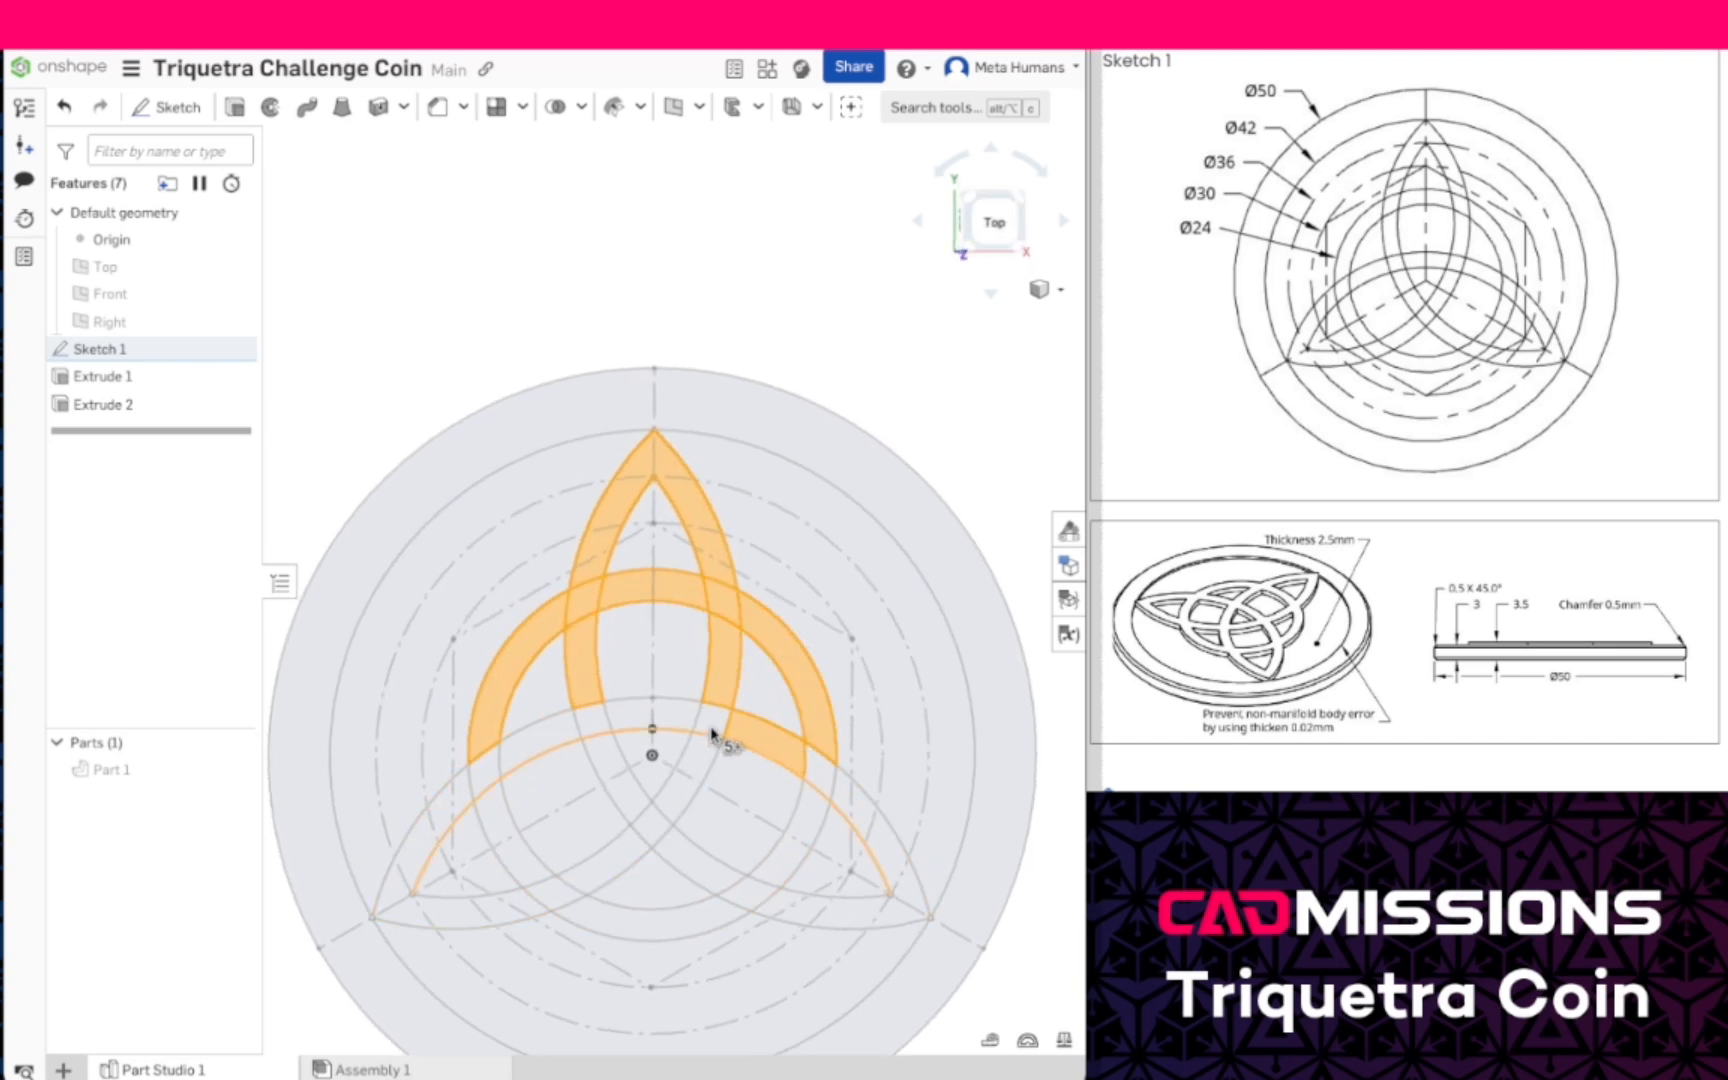
pyautogui.click(665, 722)
pyautogui.click(598, 725)
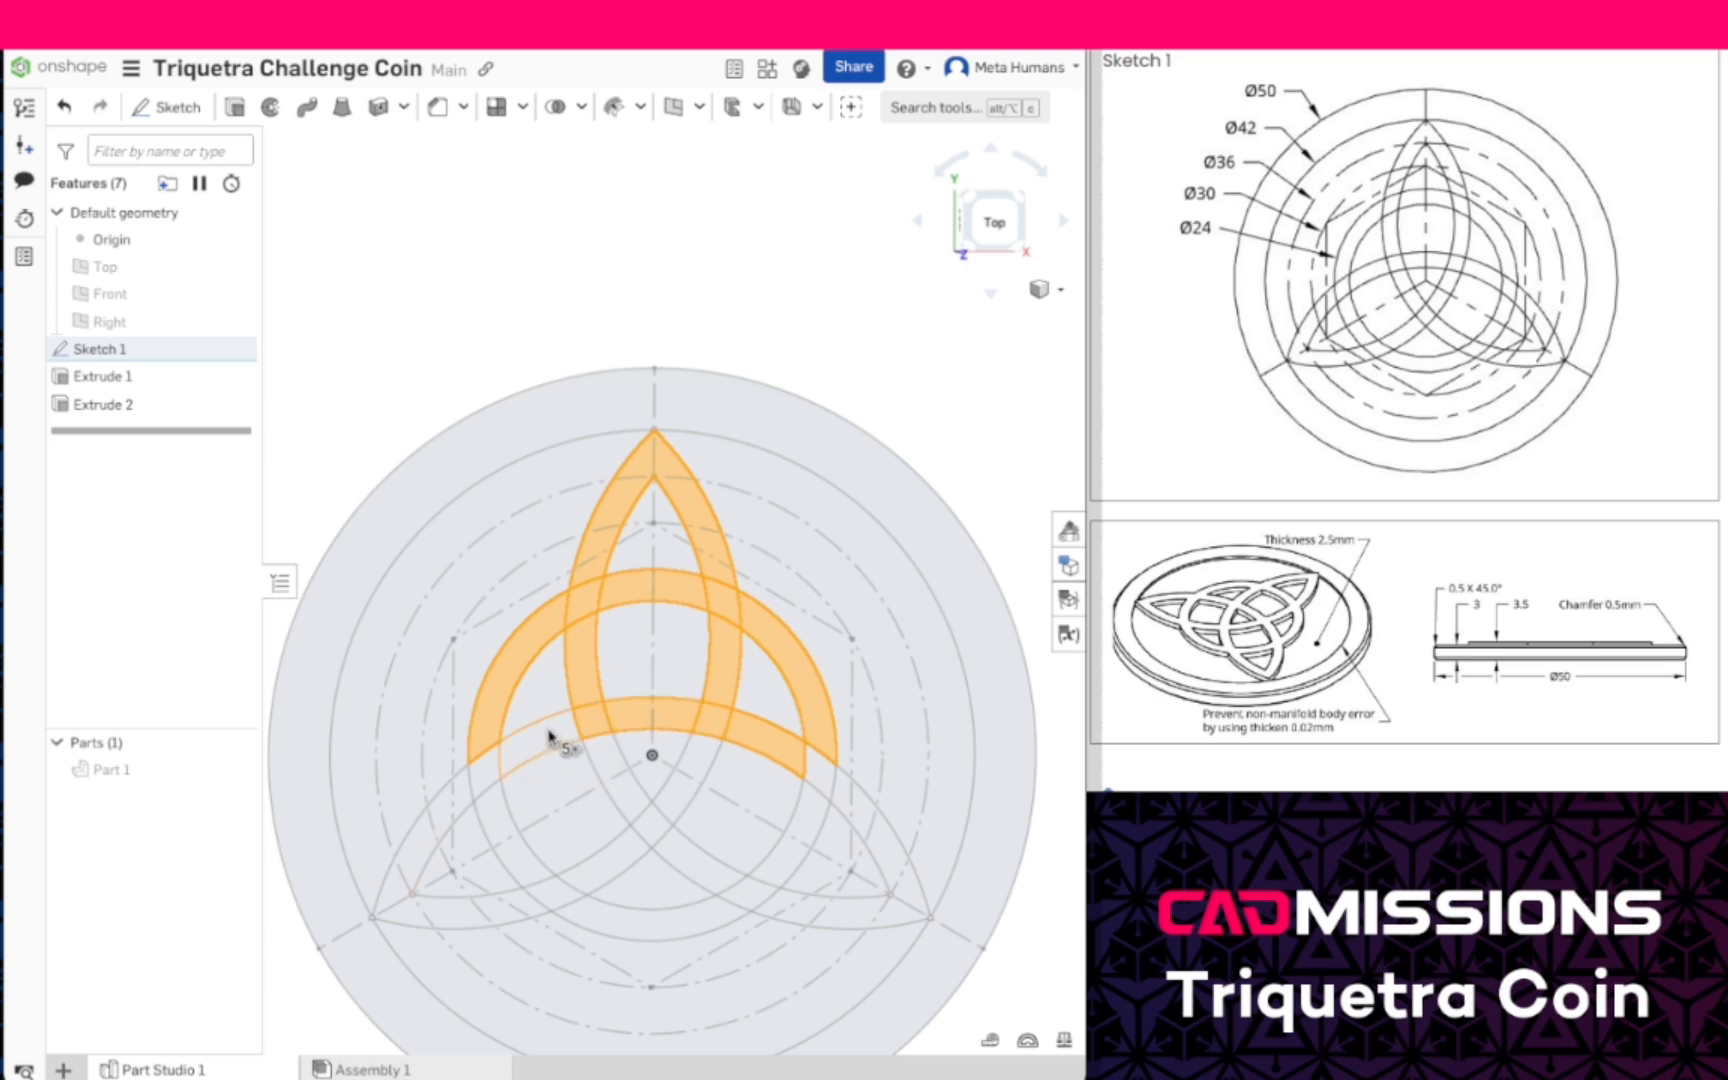
pyautogui.click(556, 738)
pyautogui.click(492, 778)
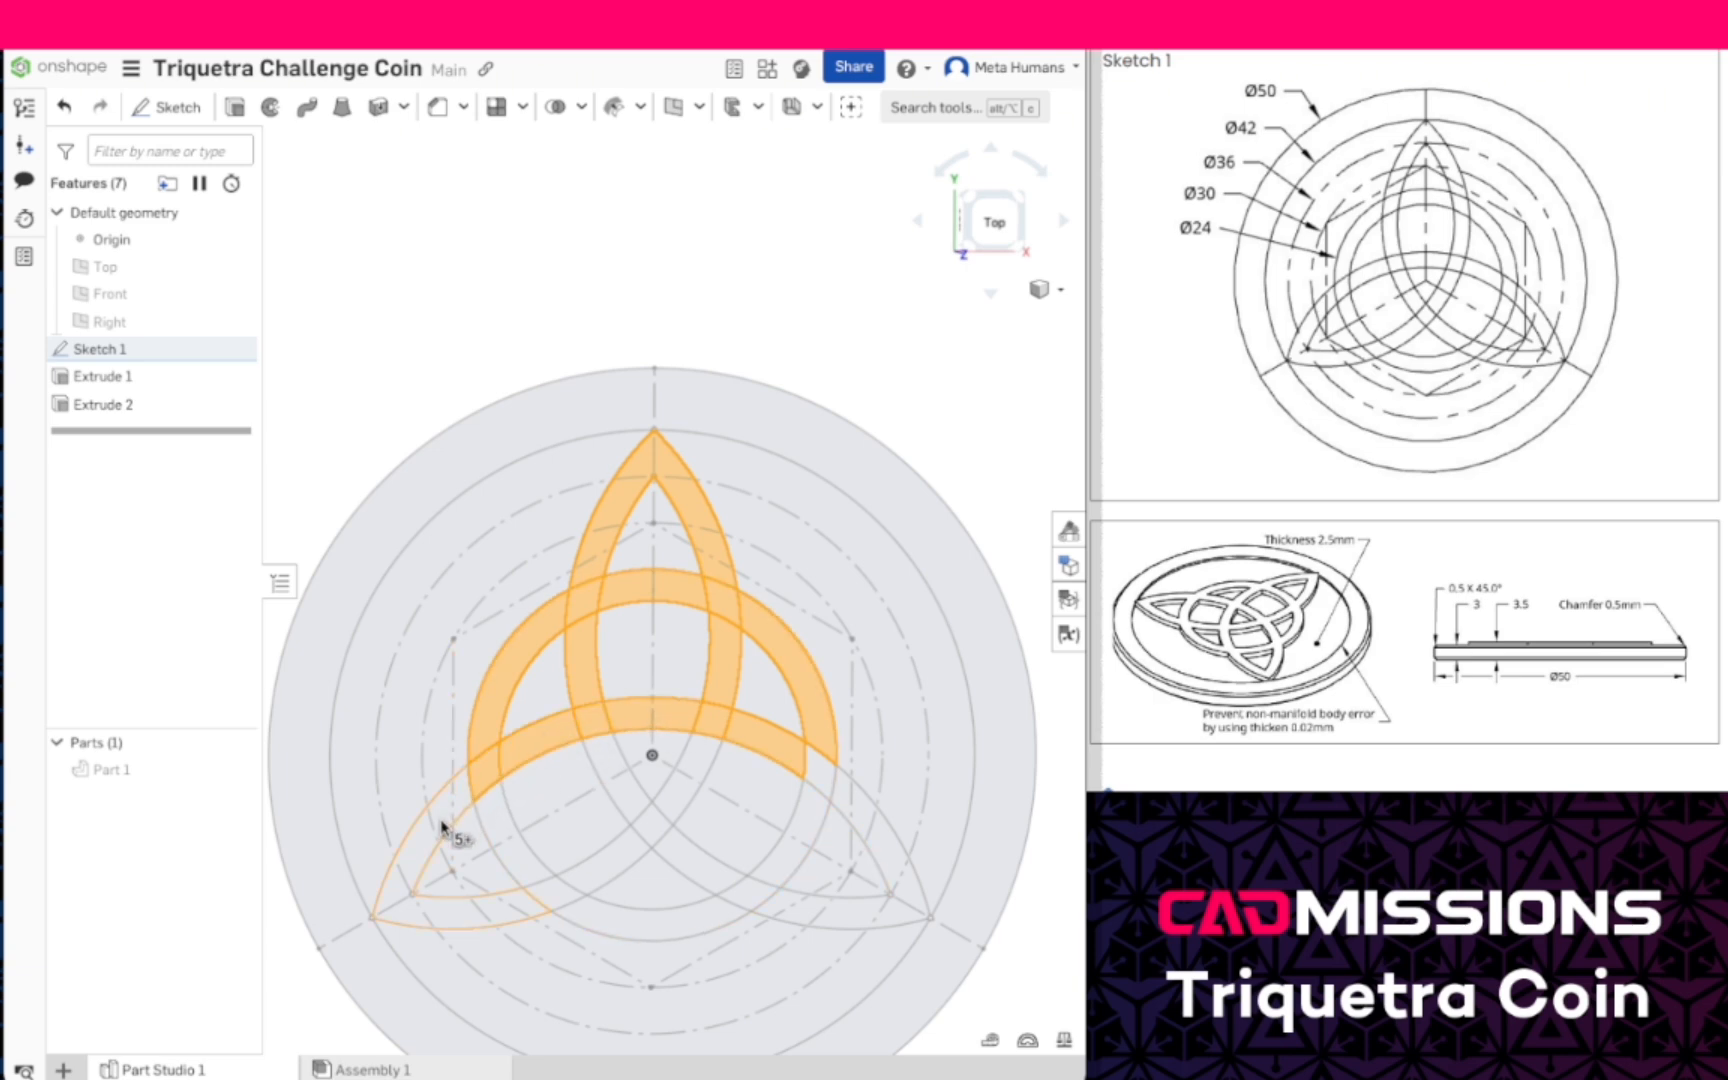
pyautogui.click(541, 916)
pyautogui.click(523, 874)
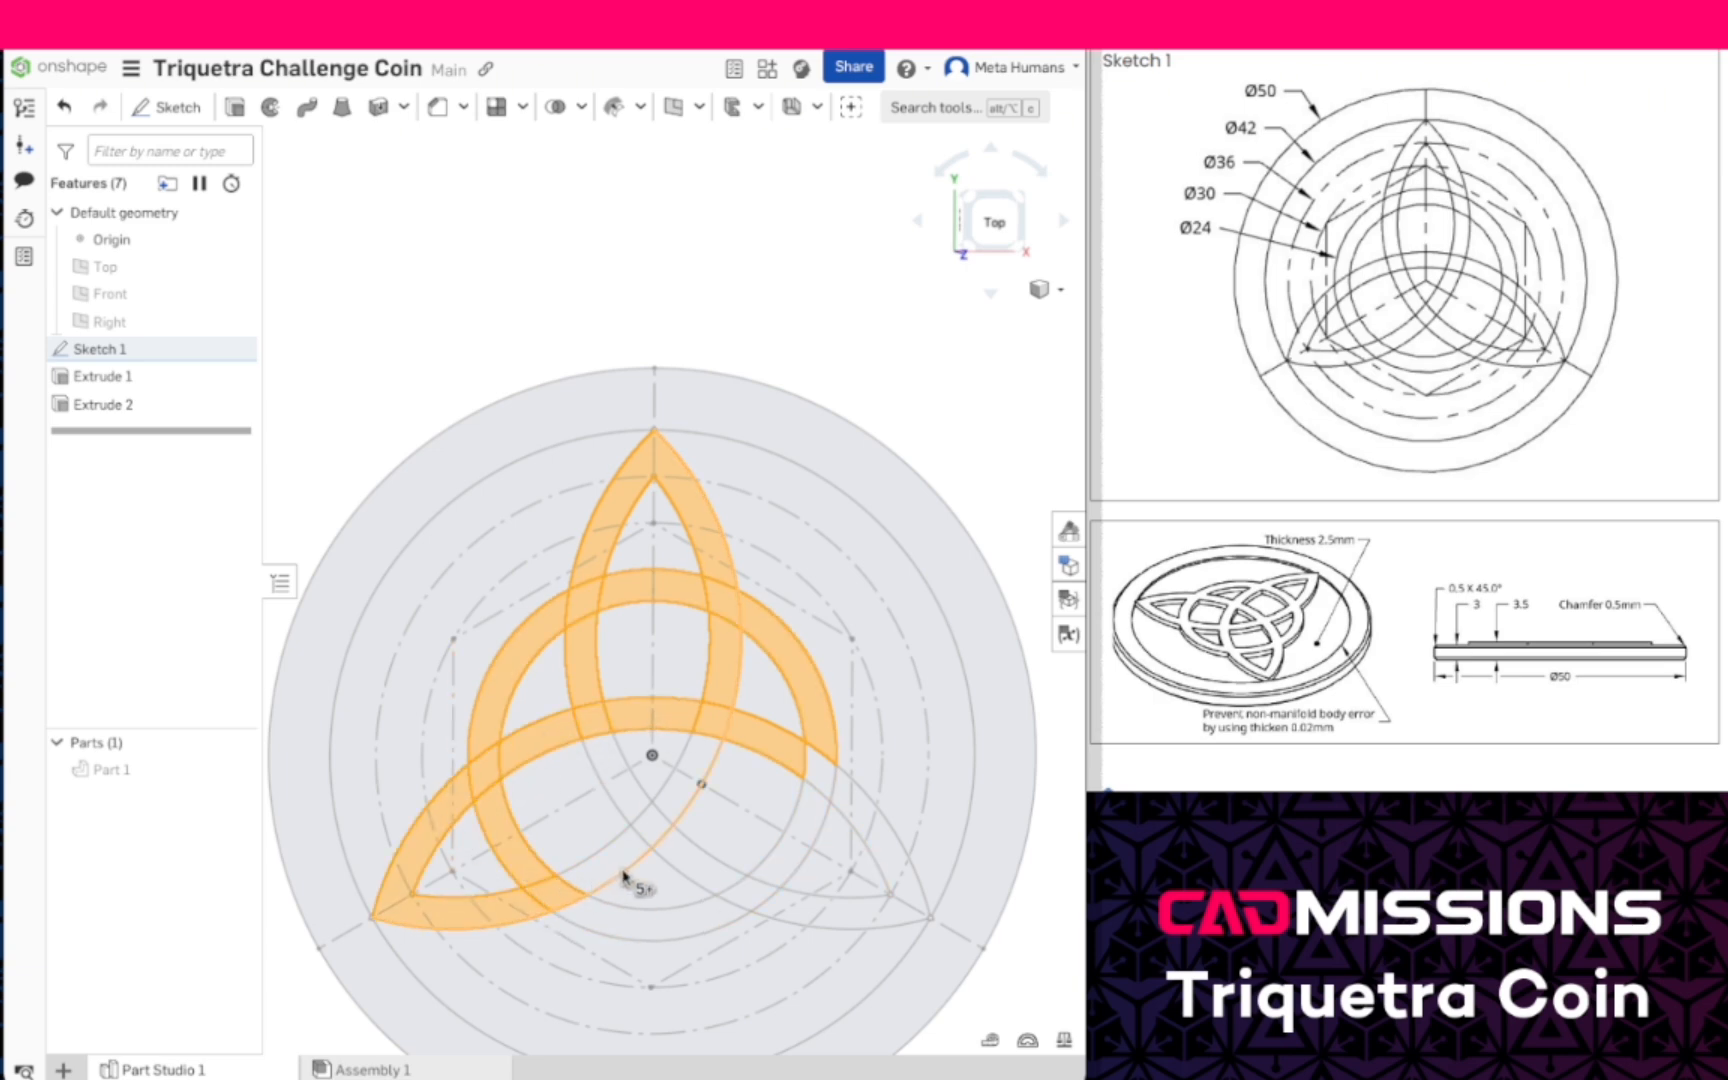
pyautogui.click(614, 873)
pyautogui.click(628, 800)
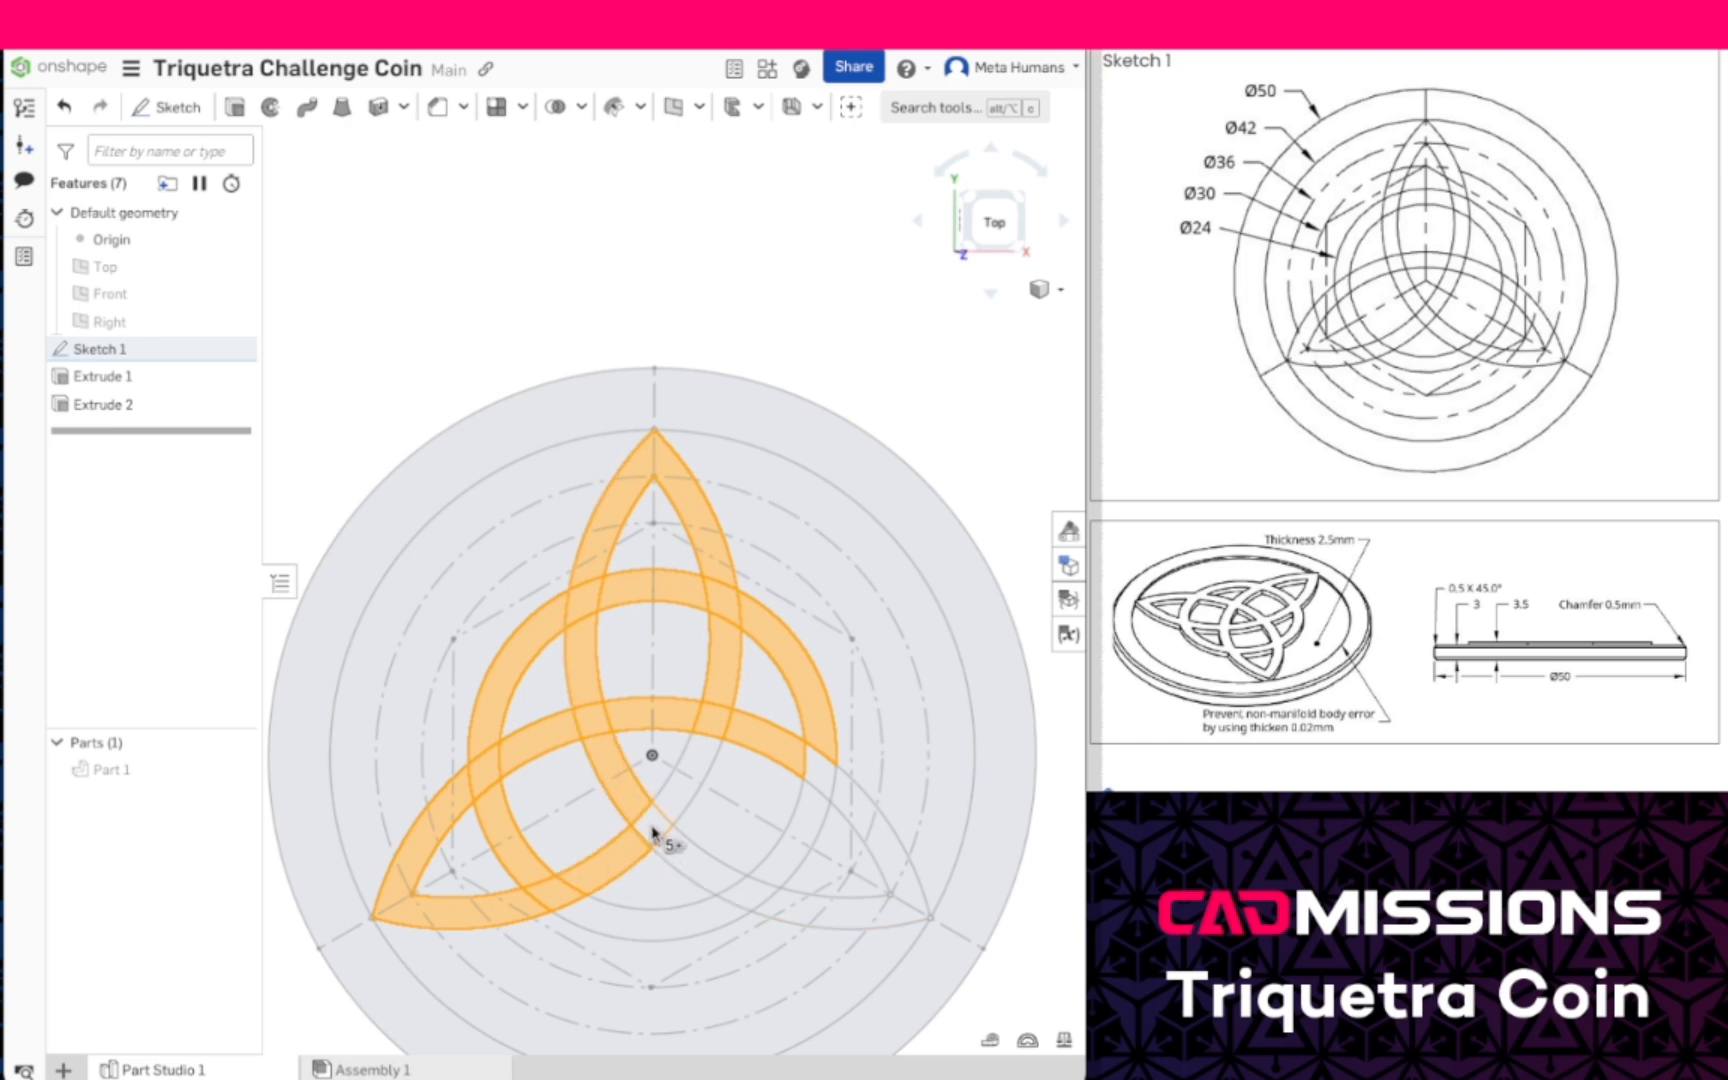
pyautogui.click(677, 800)
pyautogui.click(691, 865)
pyautogui.click(688, 918)
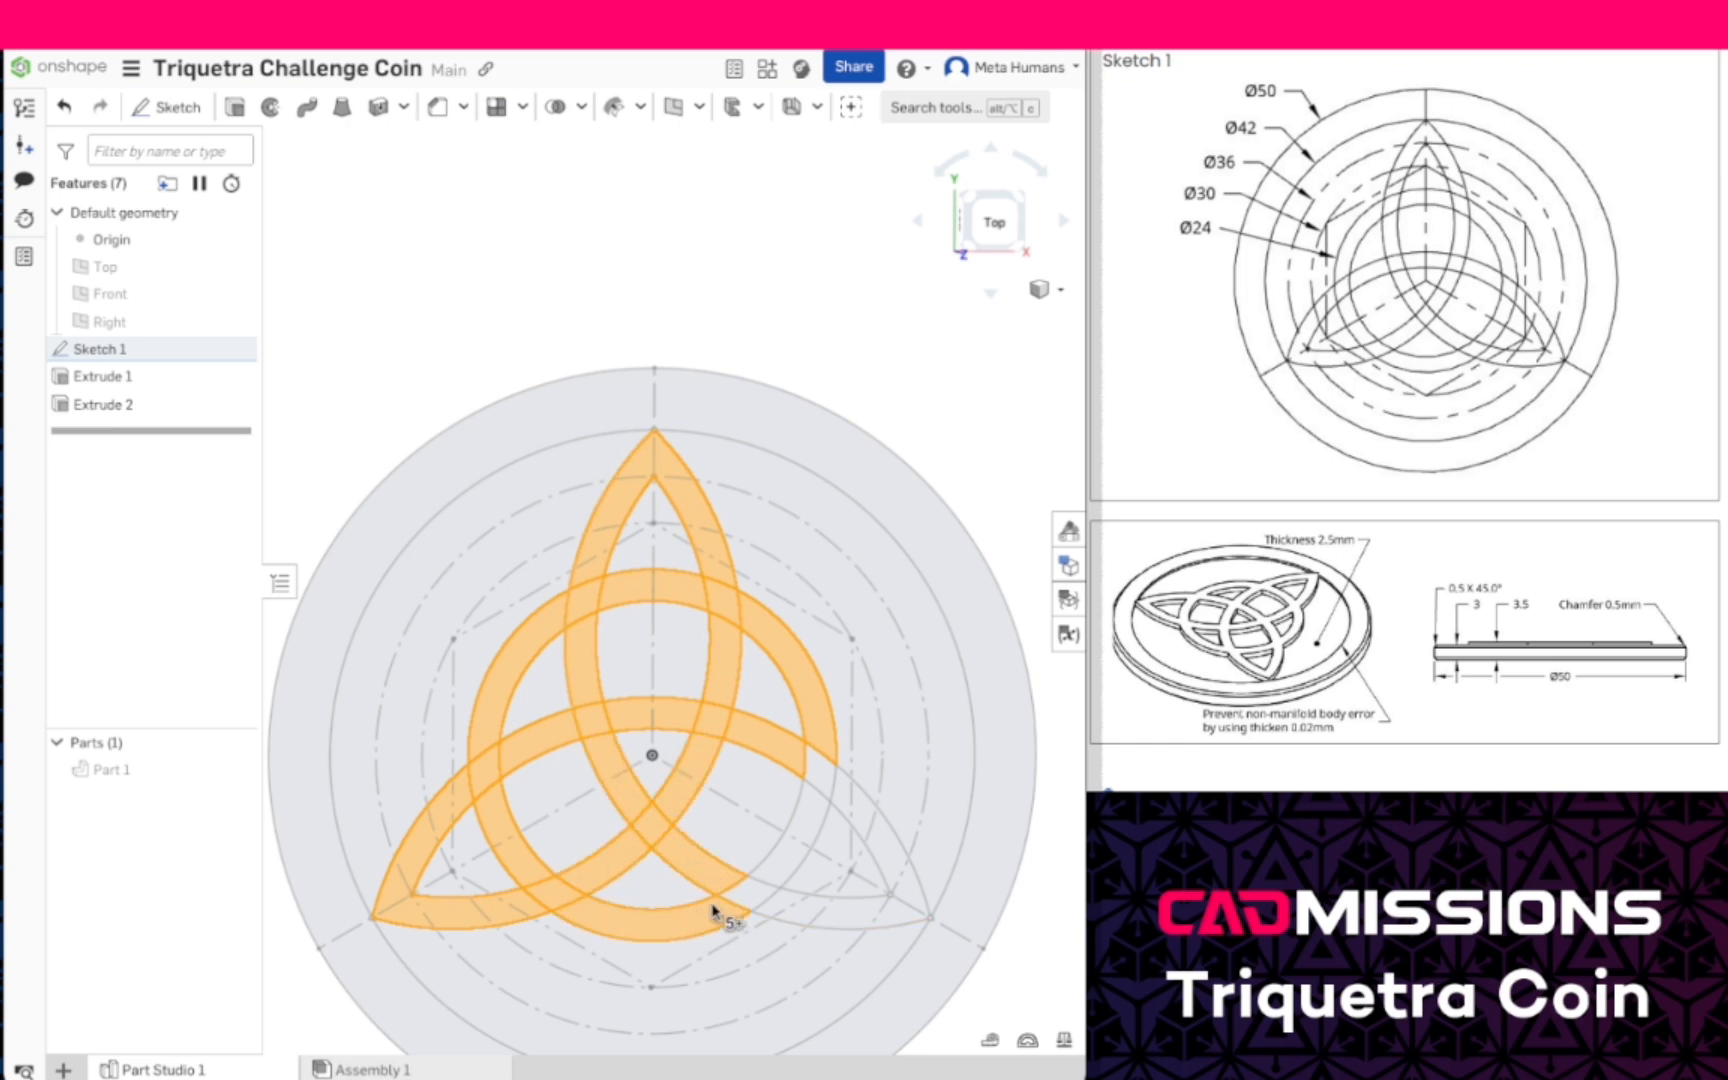
pyautogui.click(751, 893)
pyautogui.click(785, 861)
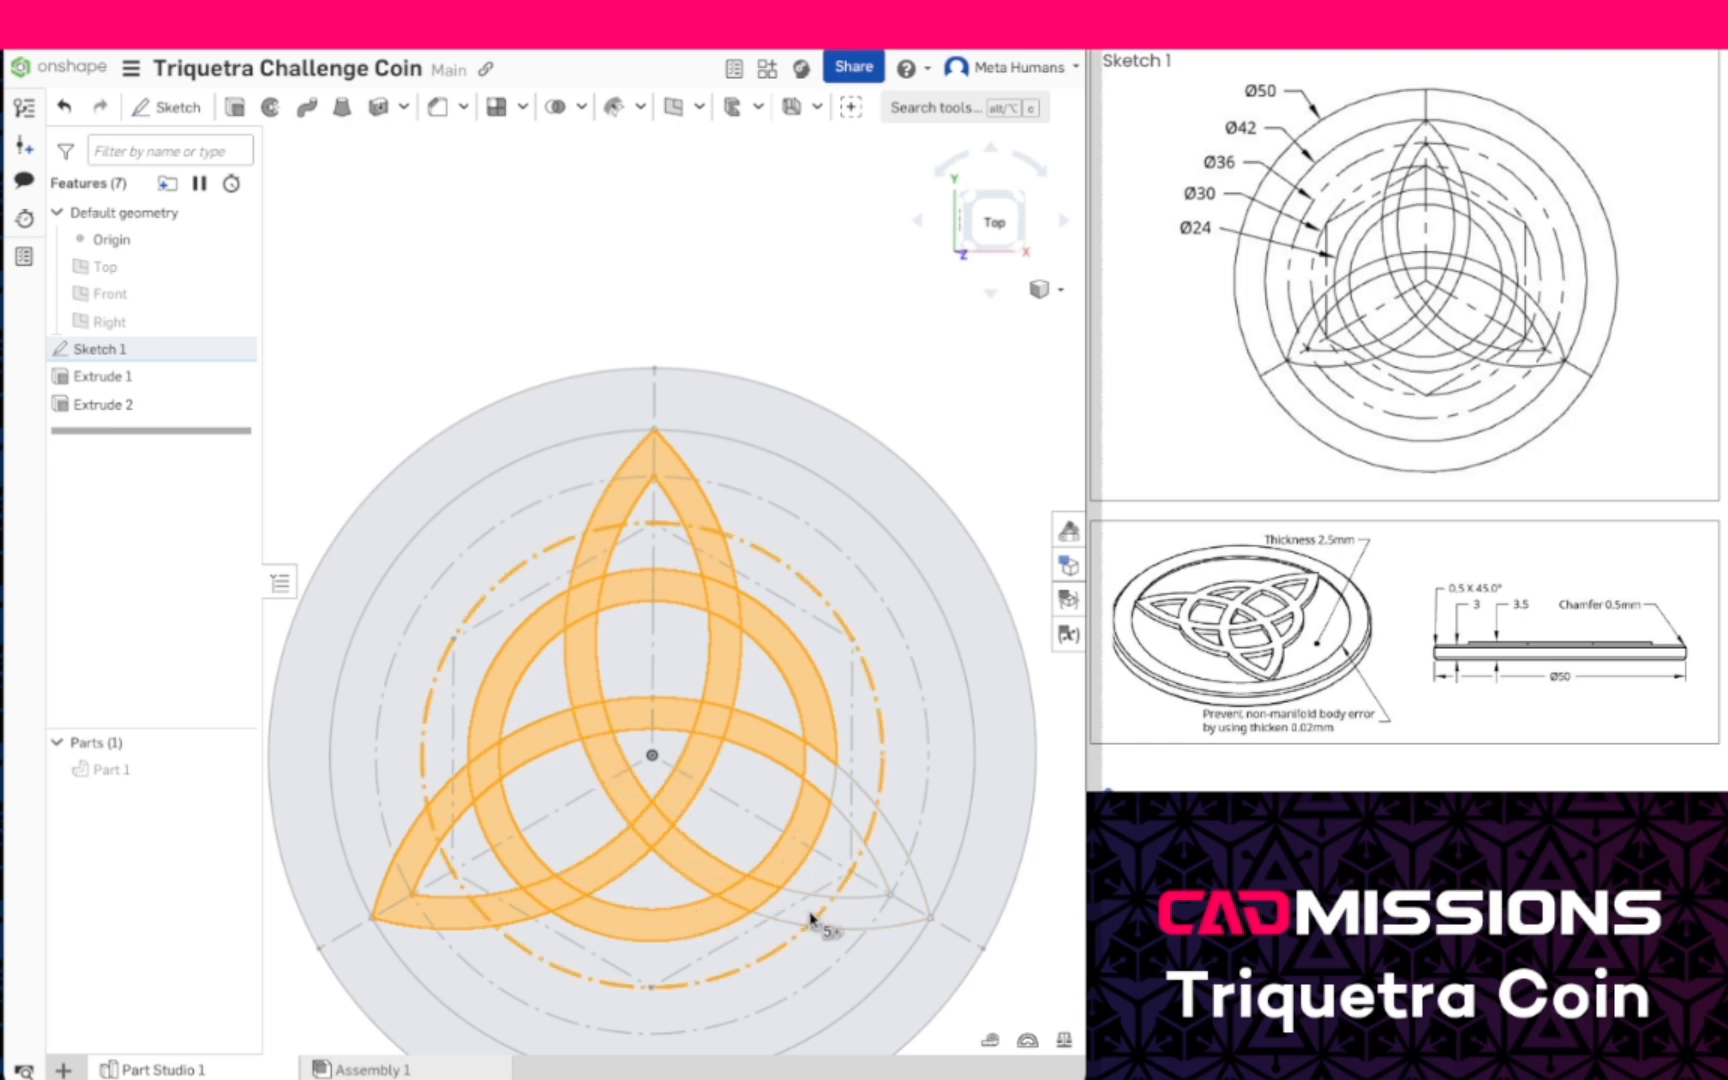
pyautogui.doubleClick(810, 912)
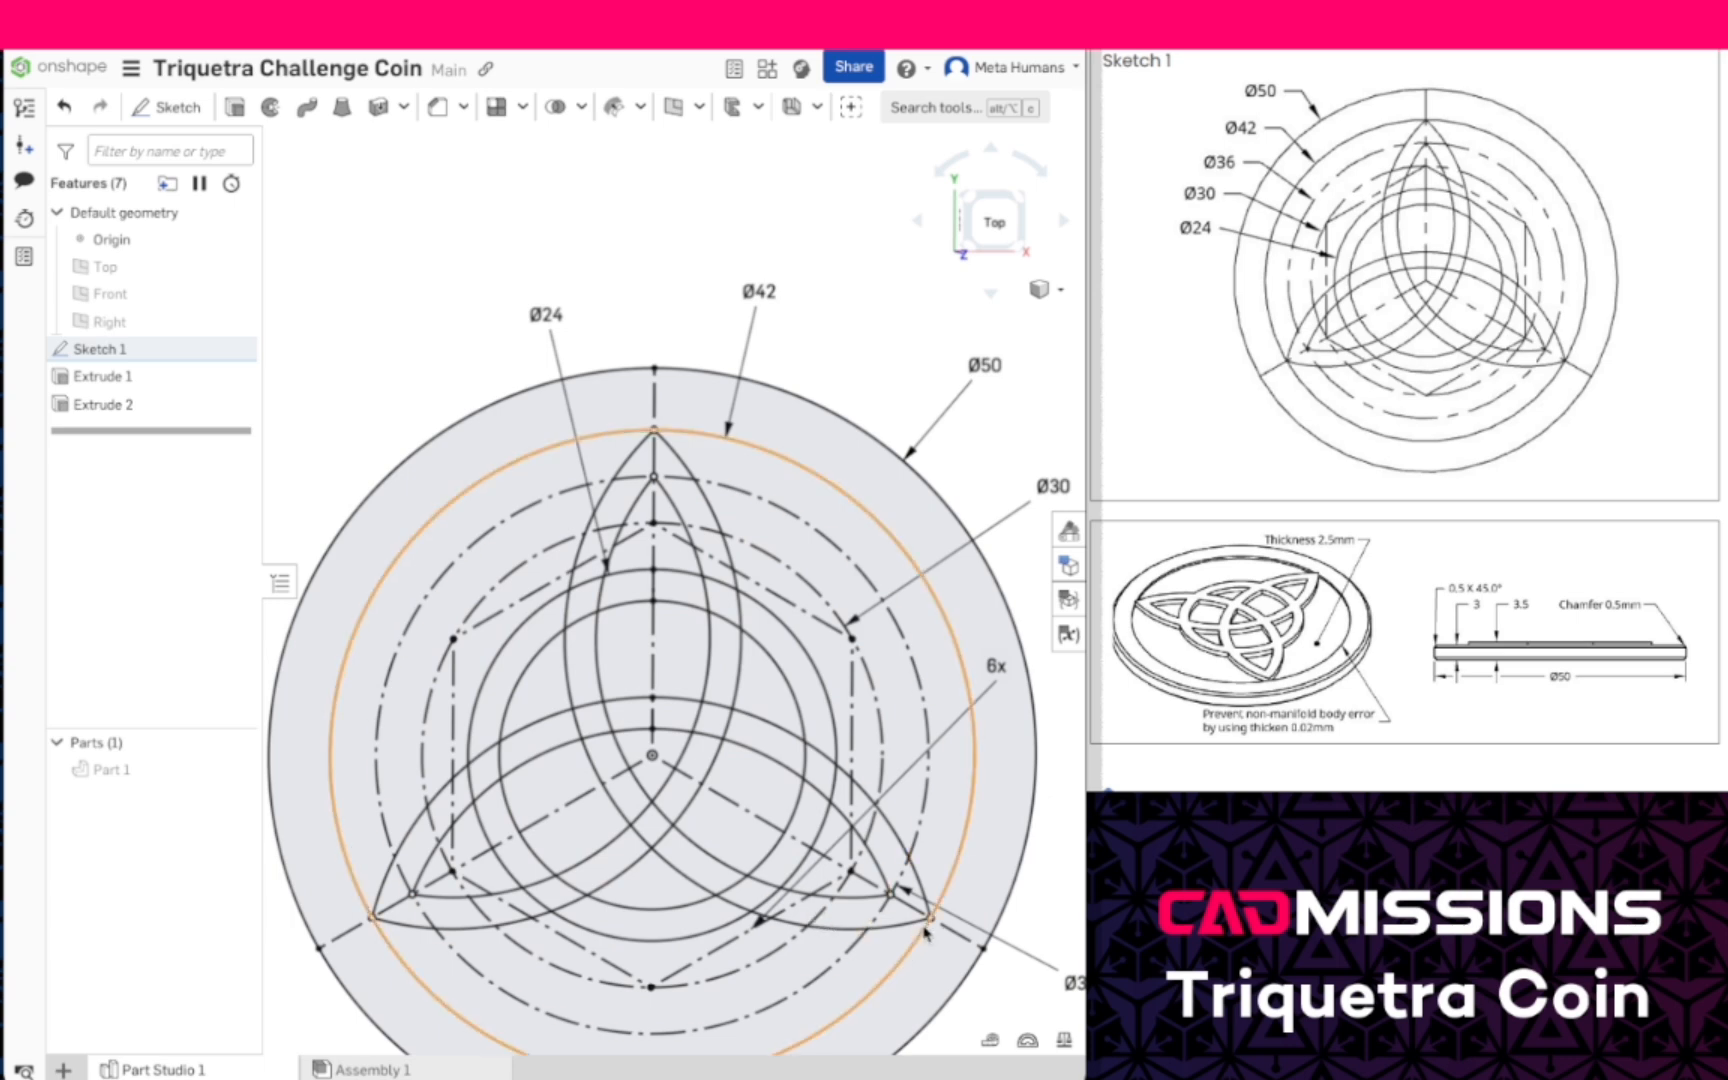
# - Select the Sketch 1 band regions forming the knot's lower-right point and the right half of the inner ring
pyautogui.click(846, 910)
pyautogui.click(760, 895)
pyautogui.click(715, 880)
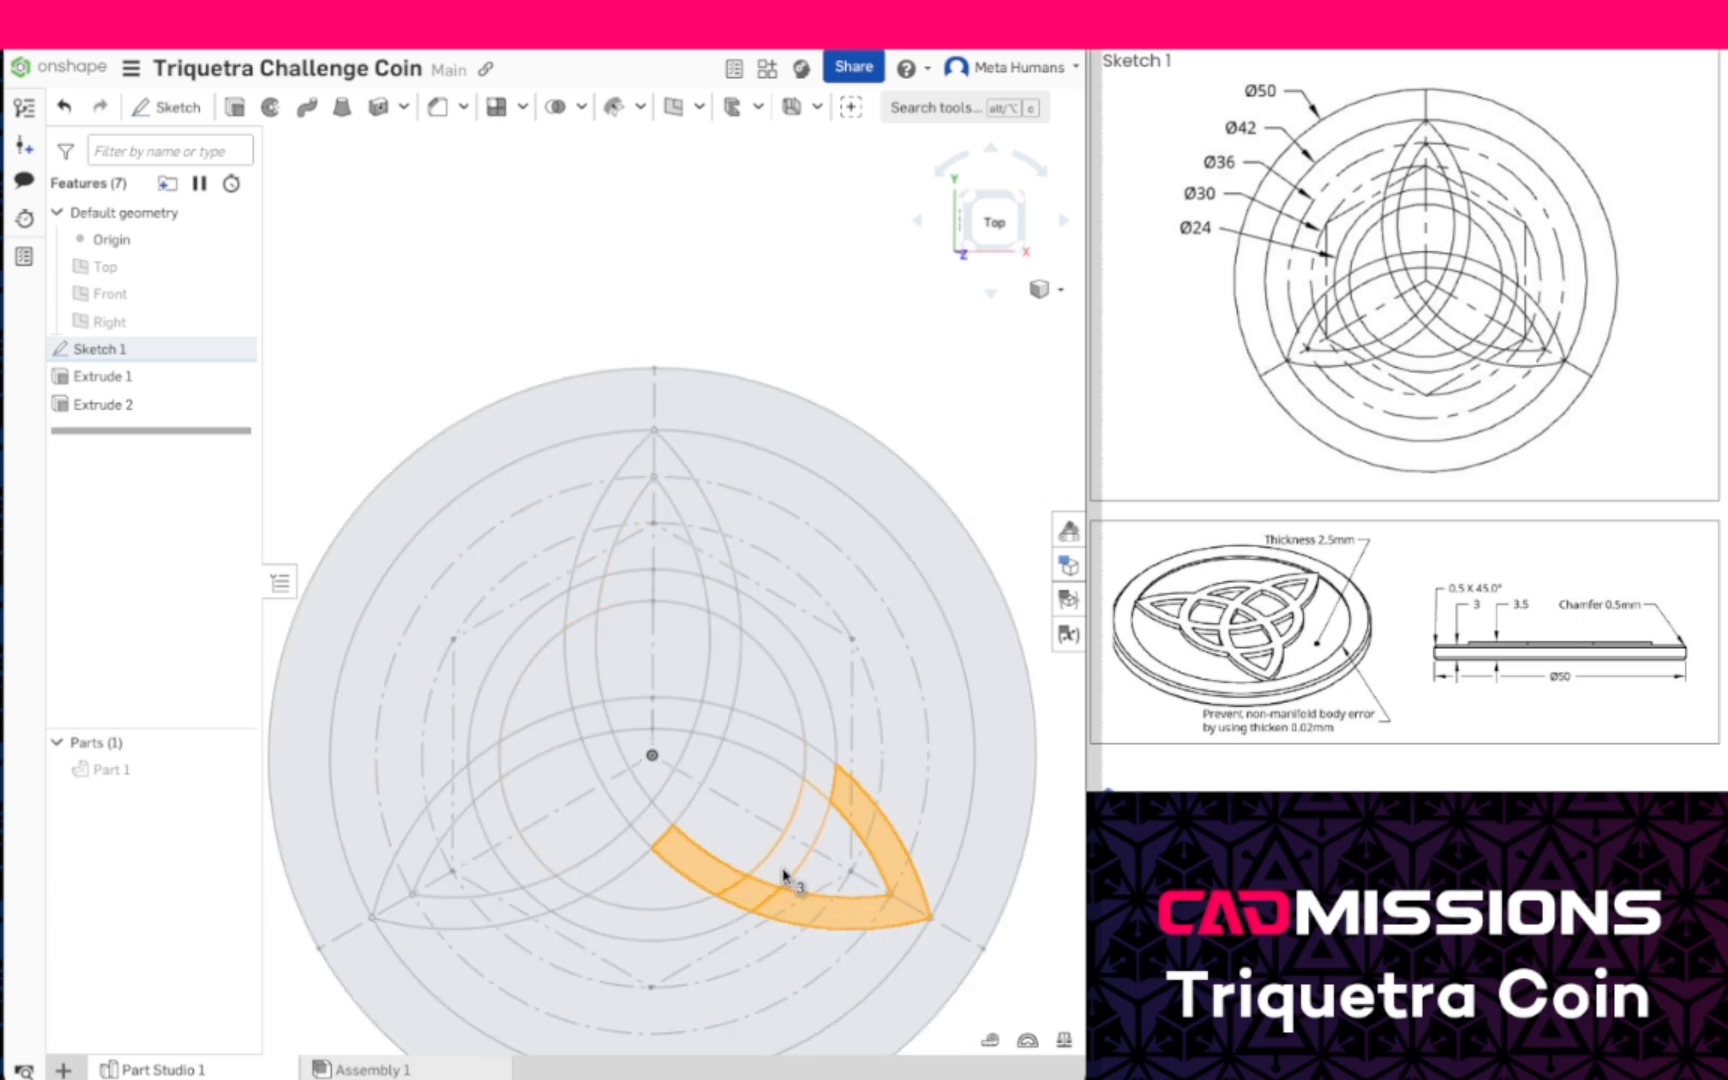
pyautogui.click(795, 875)
pyautogui.click(821, 772)
pyautogui.click(772, 750)
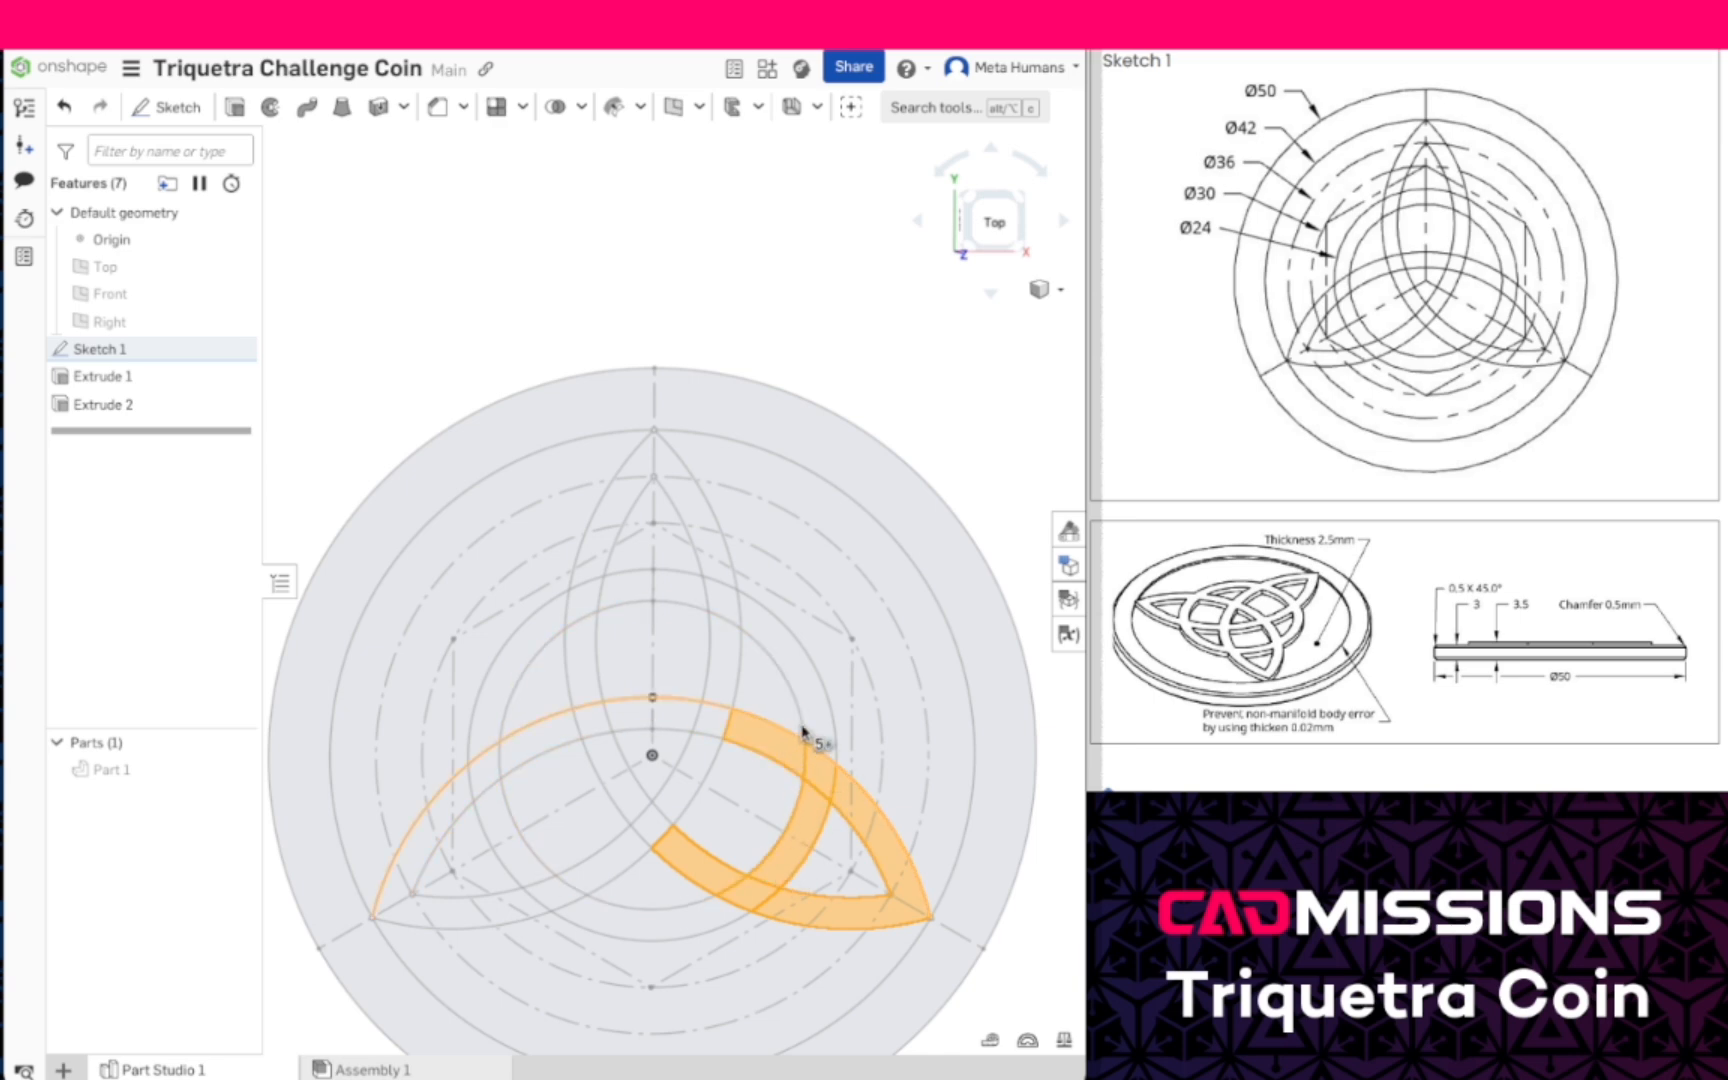
pyautogui.click(818, 718)
pyautogui.click(722, 603)
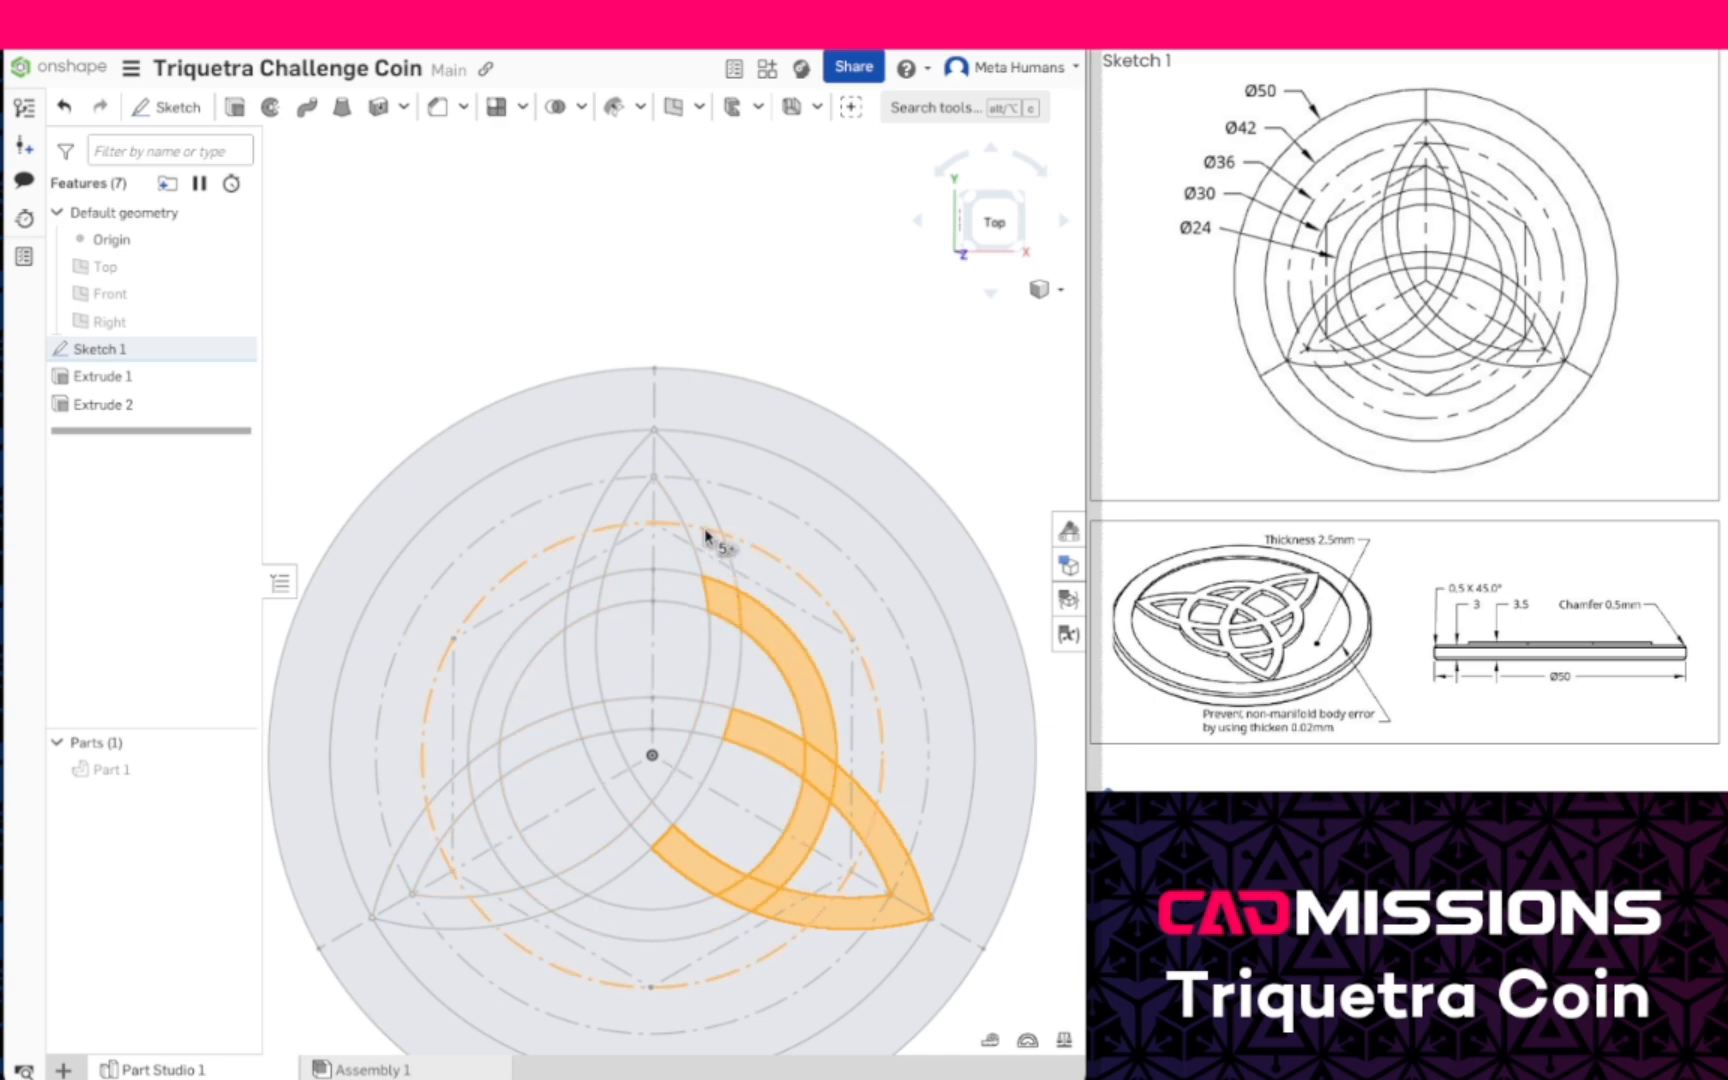
# - Add the band regions of the knot's upper point and its two arcs down to their crossing below the centre
pyautogui.click(700, 512)
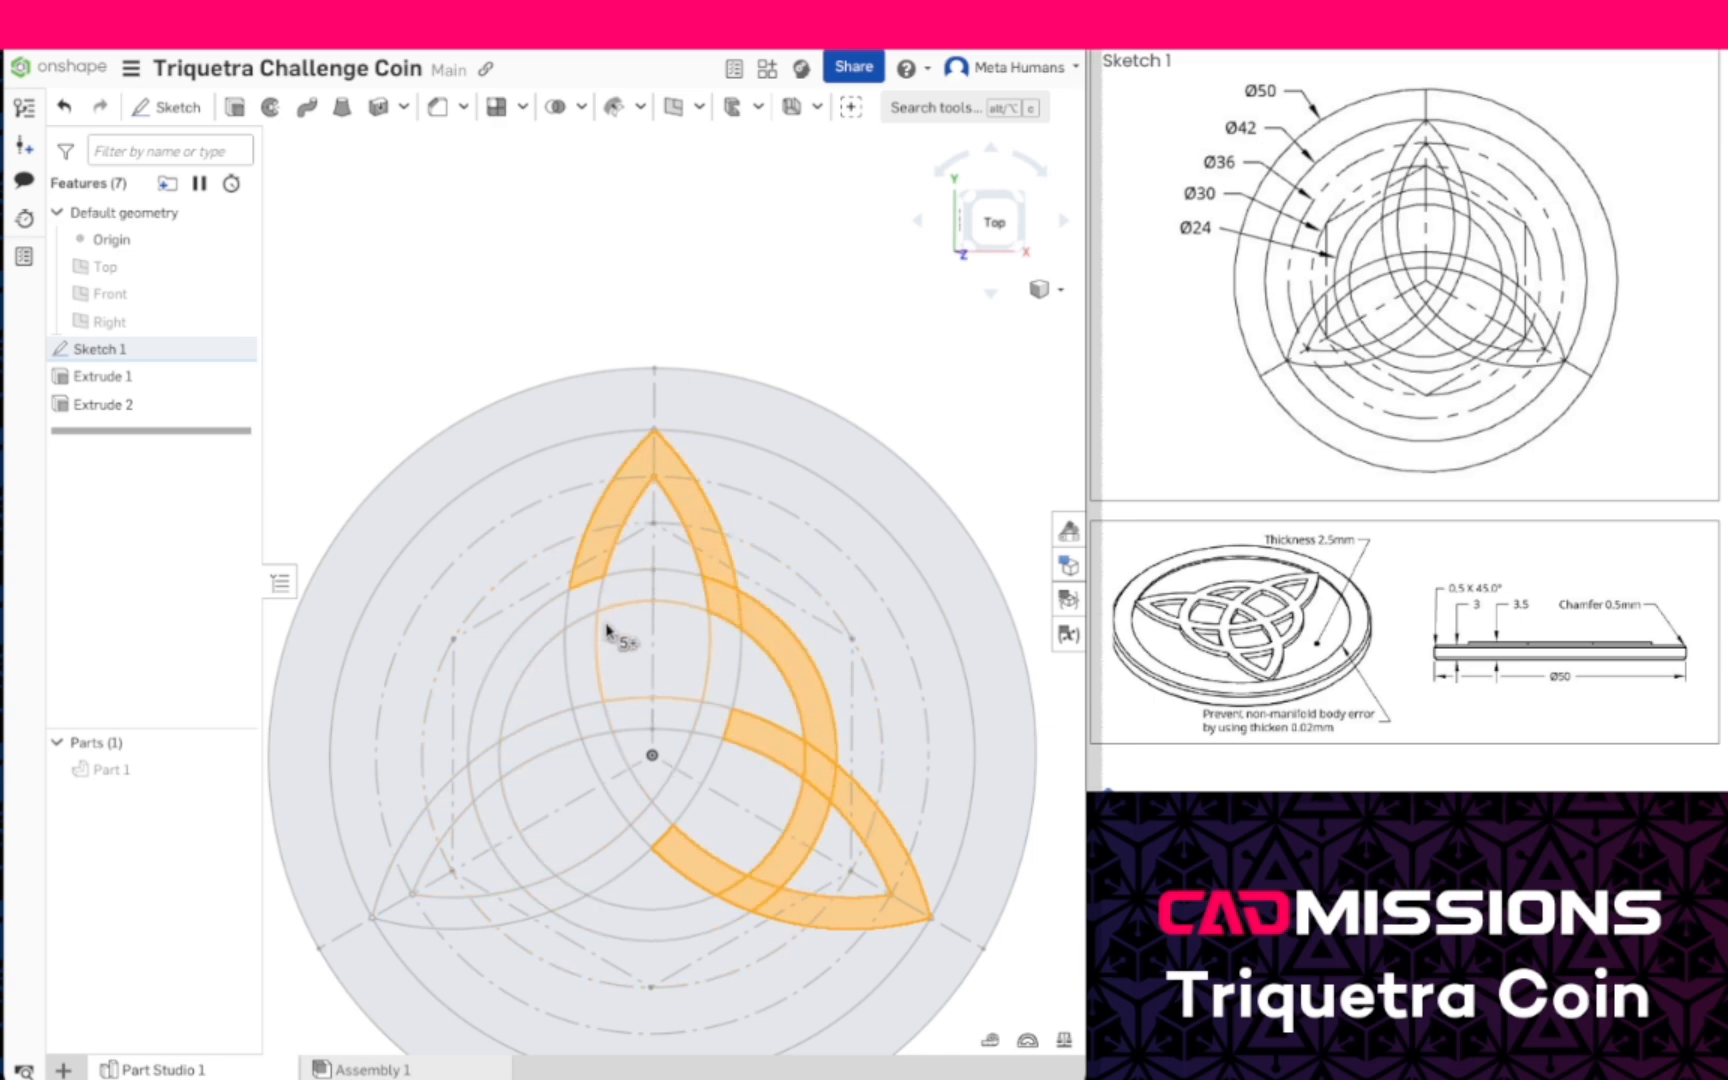
pyautogui.click(655, 603)
pyautogui.click(721, 652)
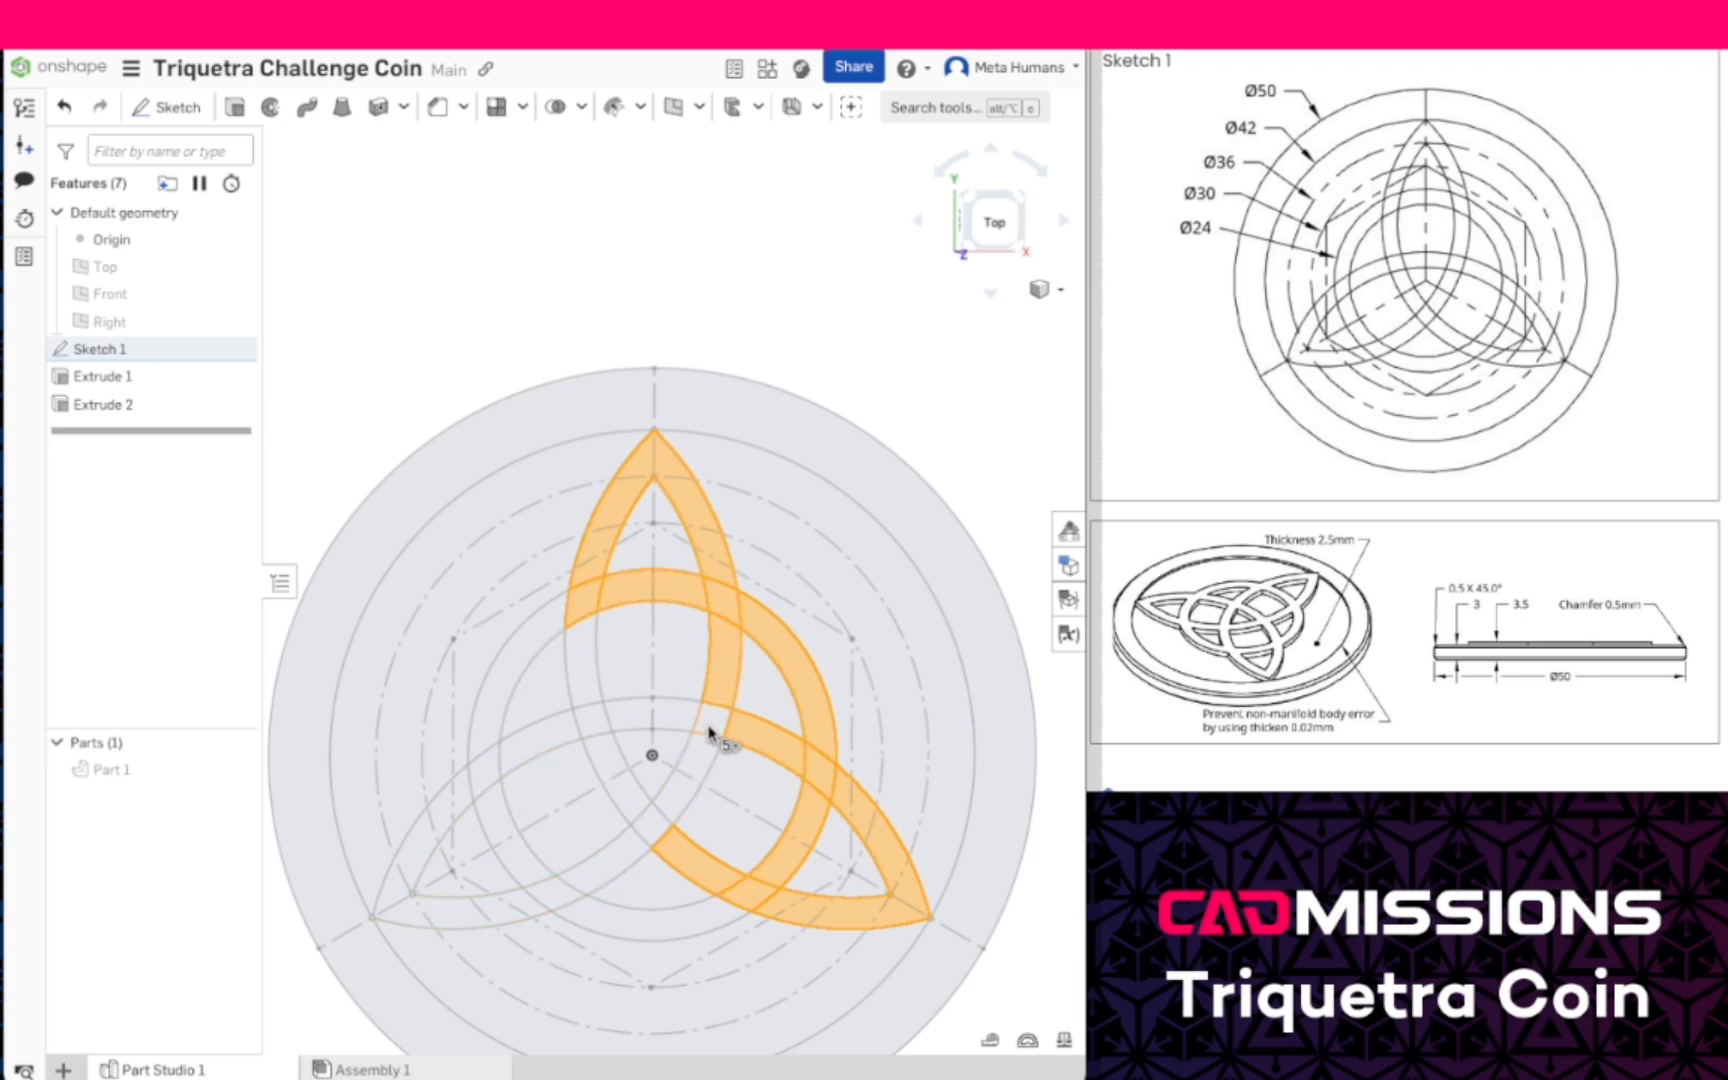
pyautogui.click(587, 699)
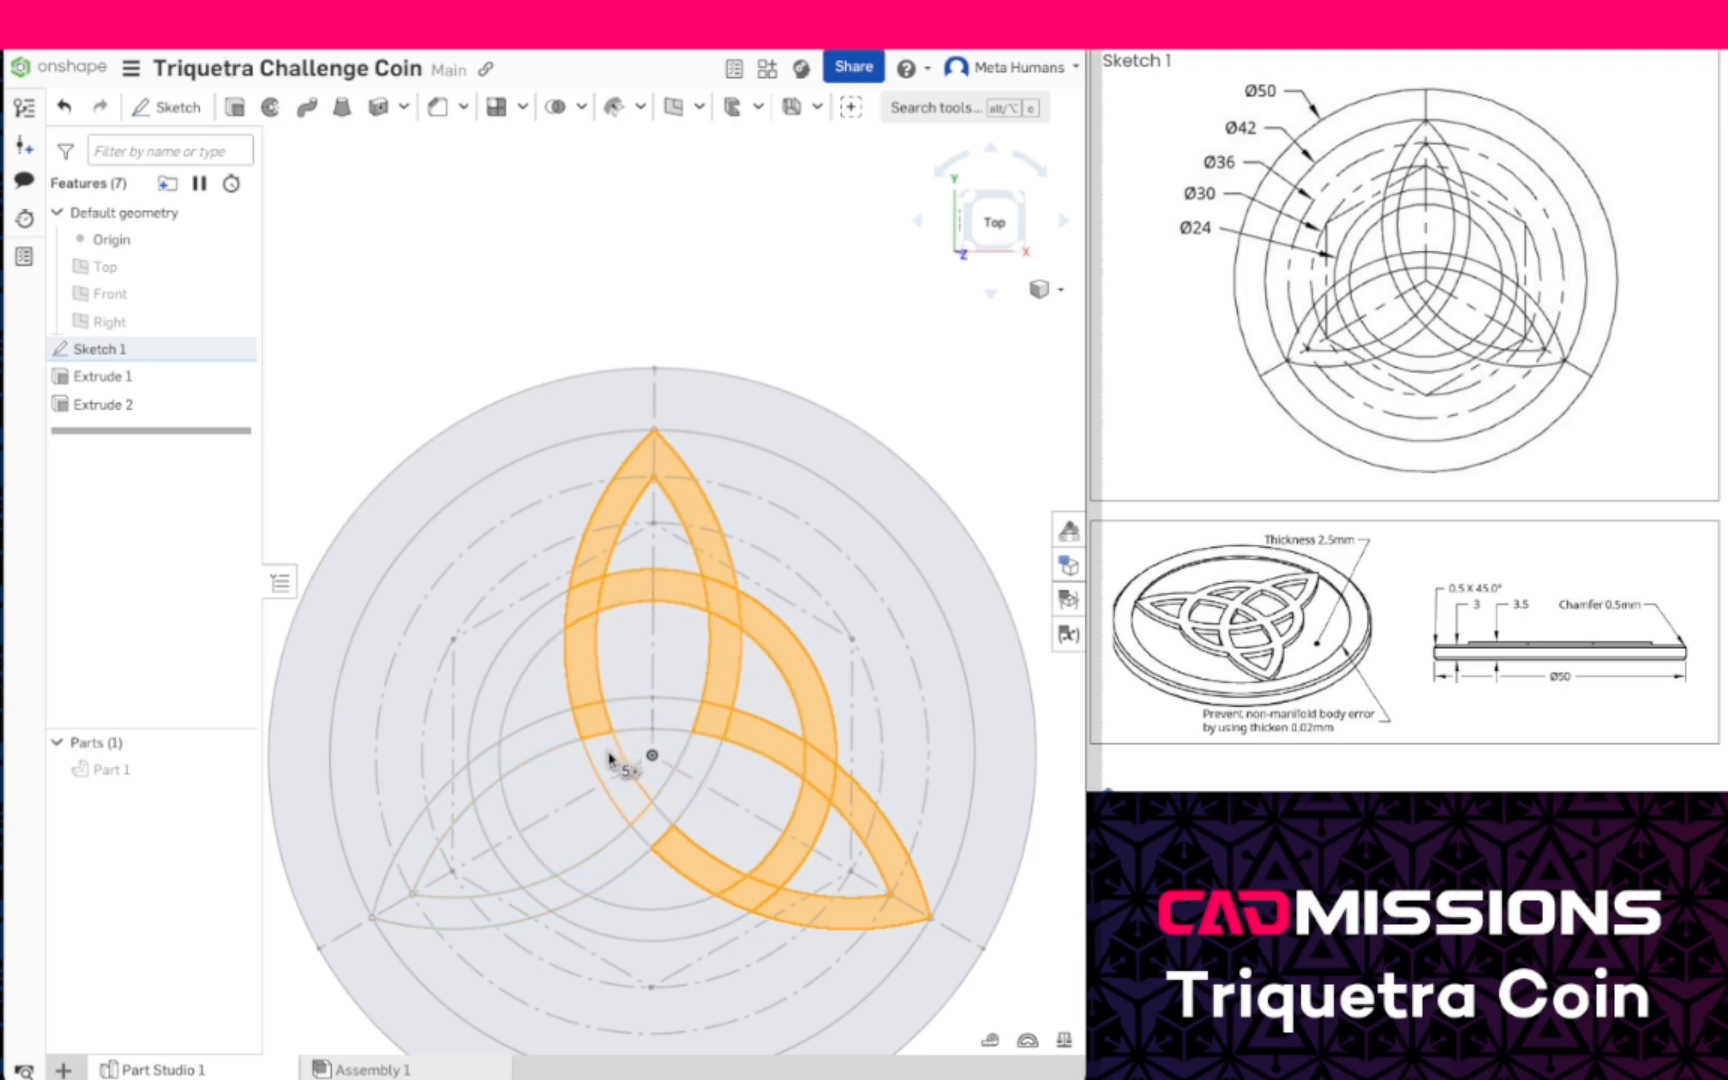
pyautogui.click(616, 762)
pyautogui.click(670, 800)
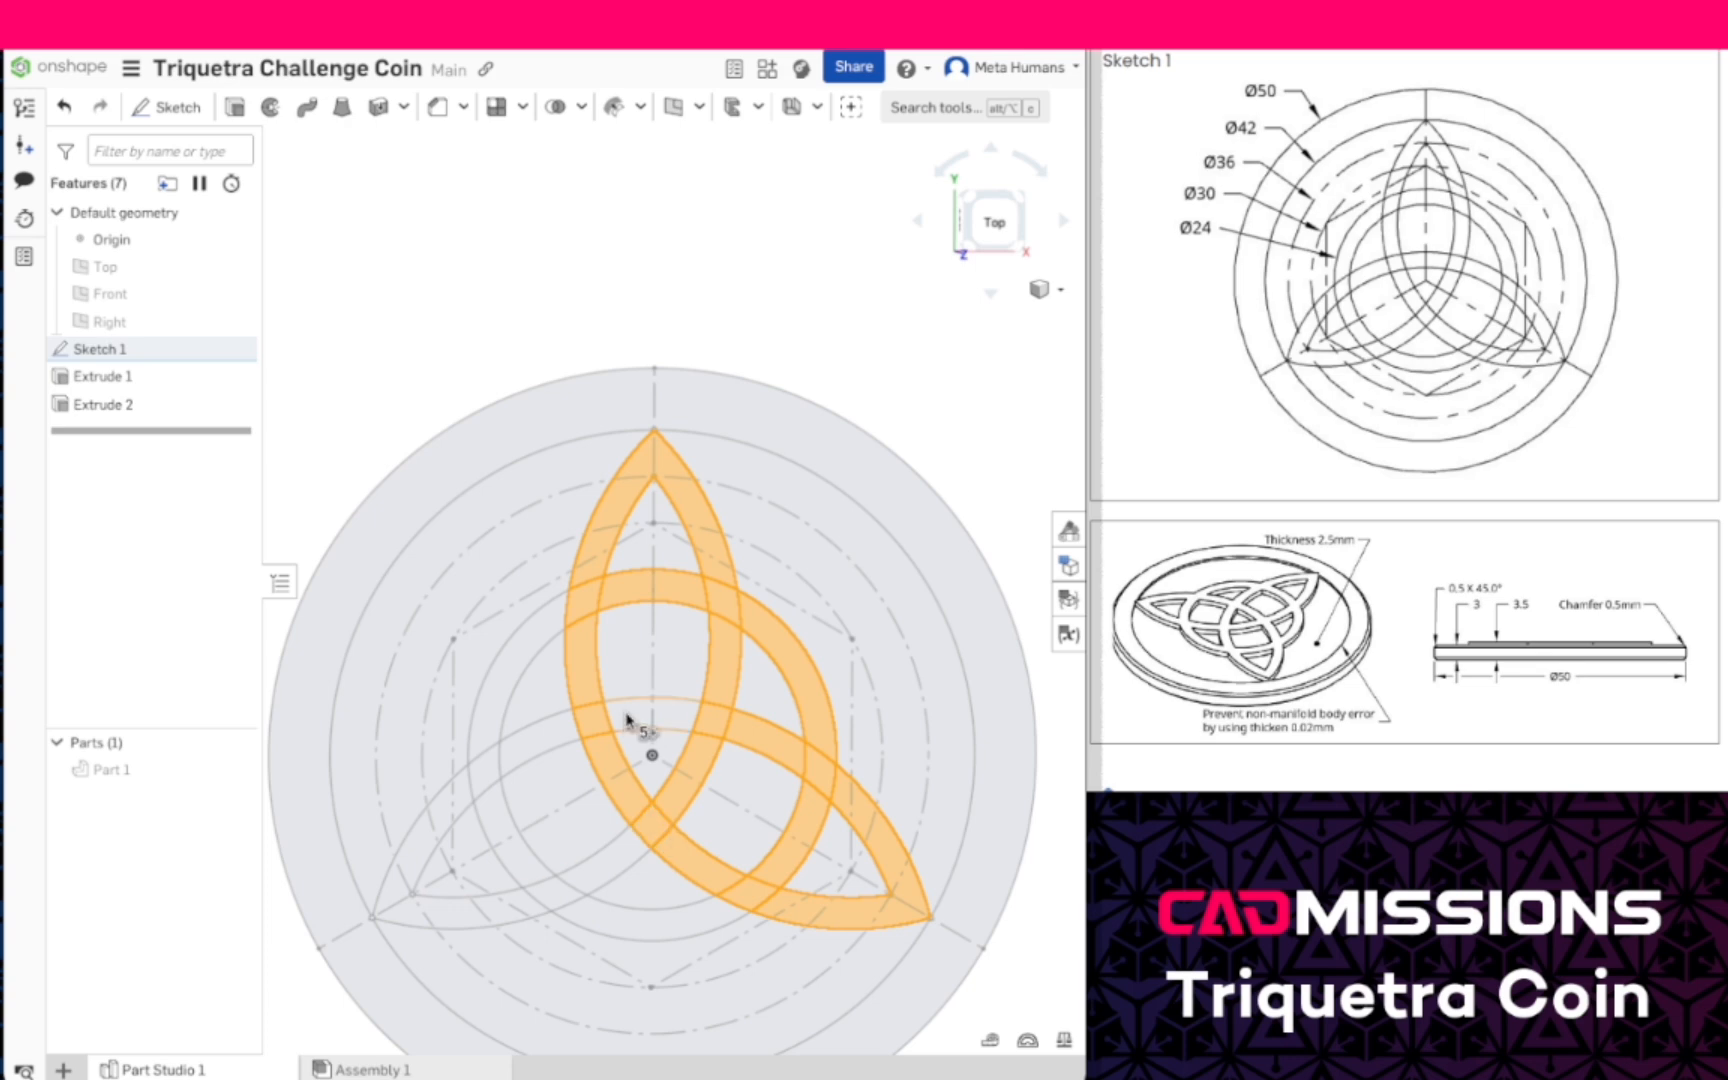
# - Add the remaining regions of the inner ring, the arc across the centre and the knot's lower-left point to the selection
pyautogui.click(533, 643)
pyautogui.click(540, 756)
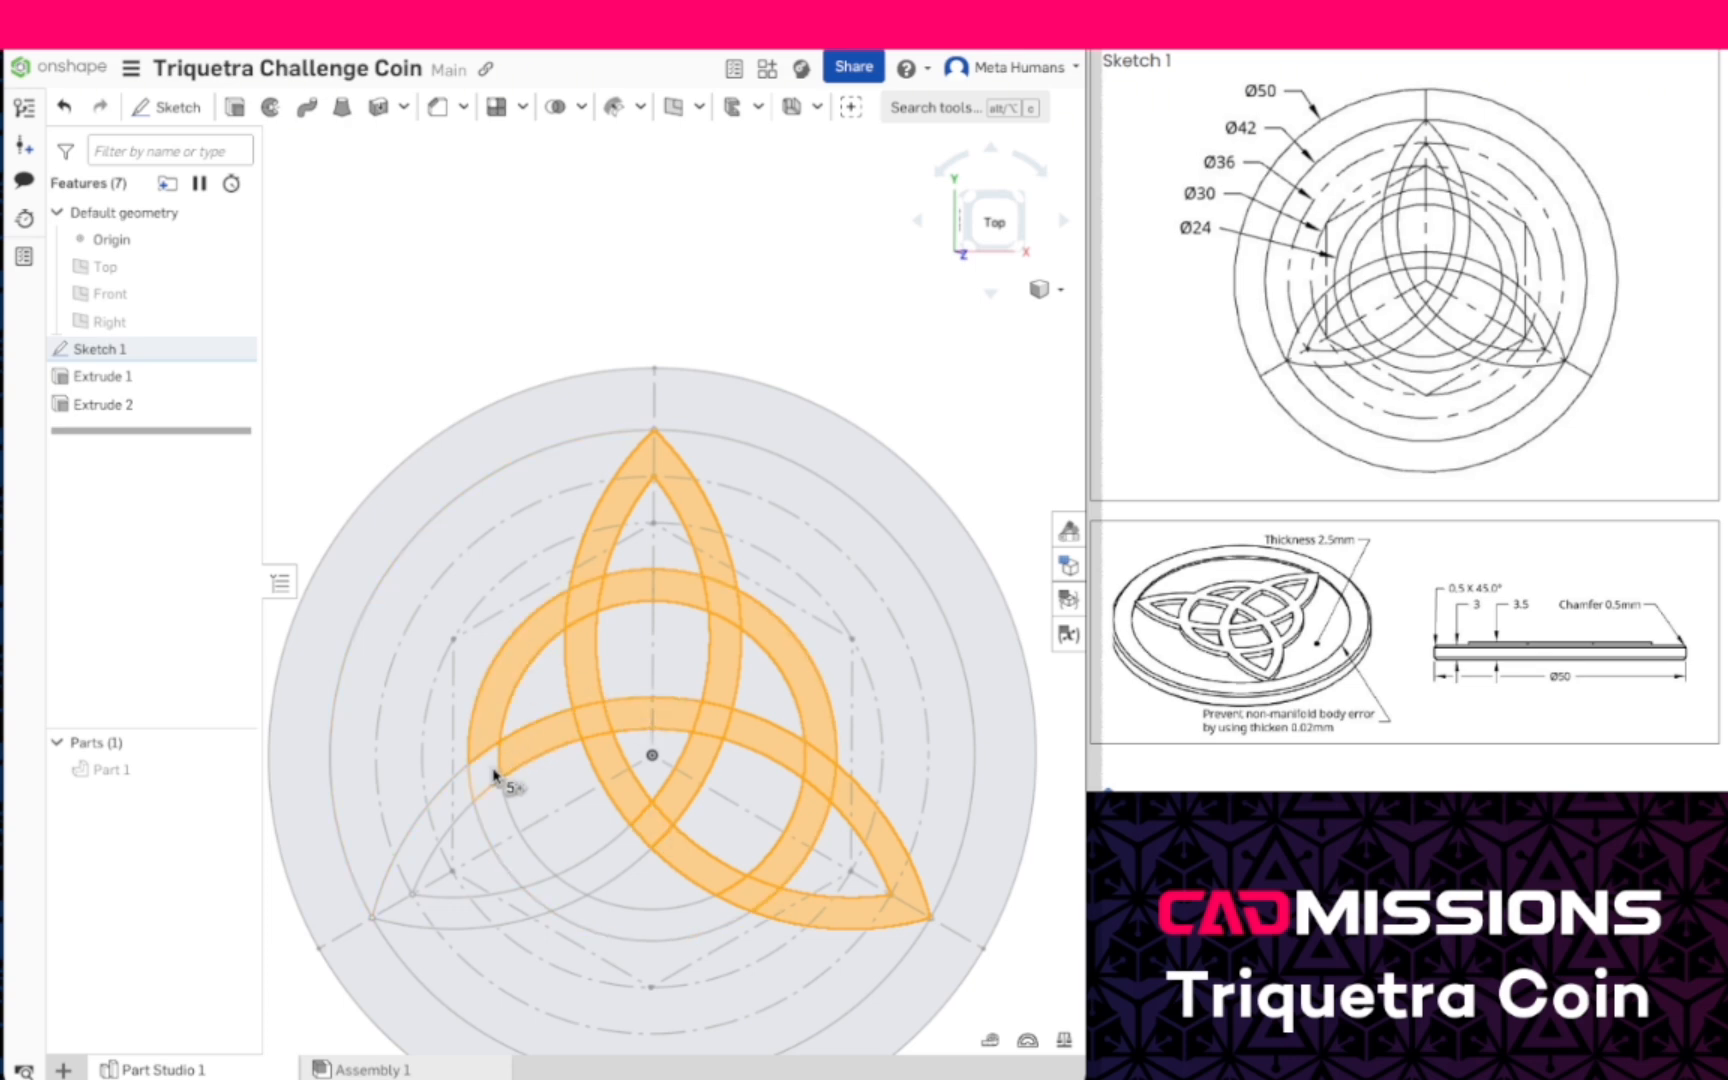
pyautogui.click(494, 775)
pyautogui.click(414, 868)
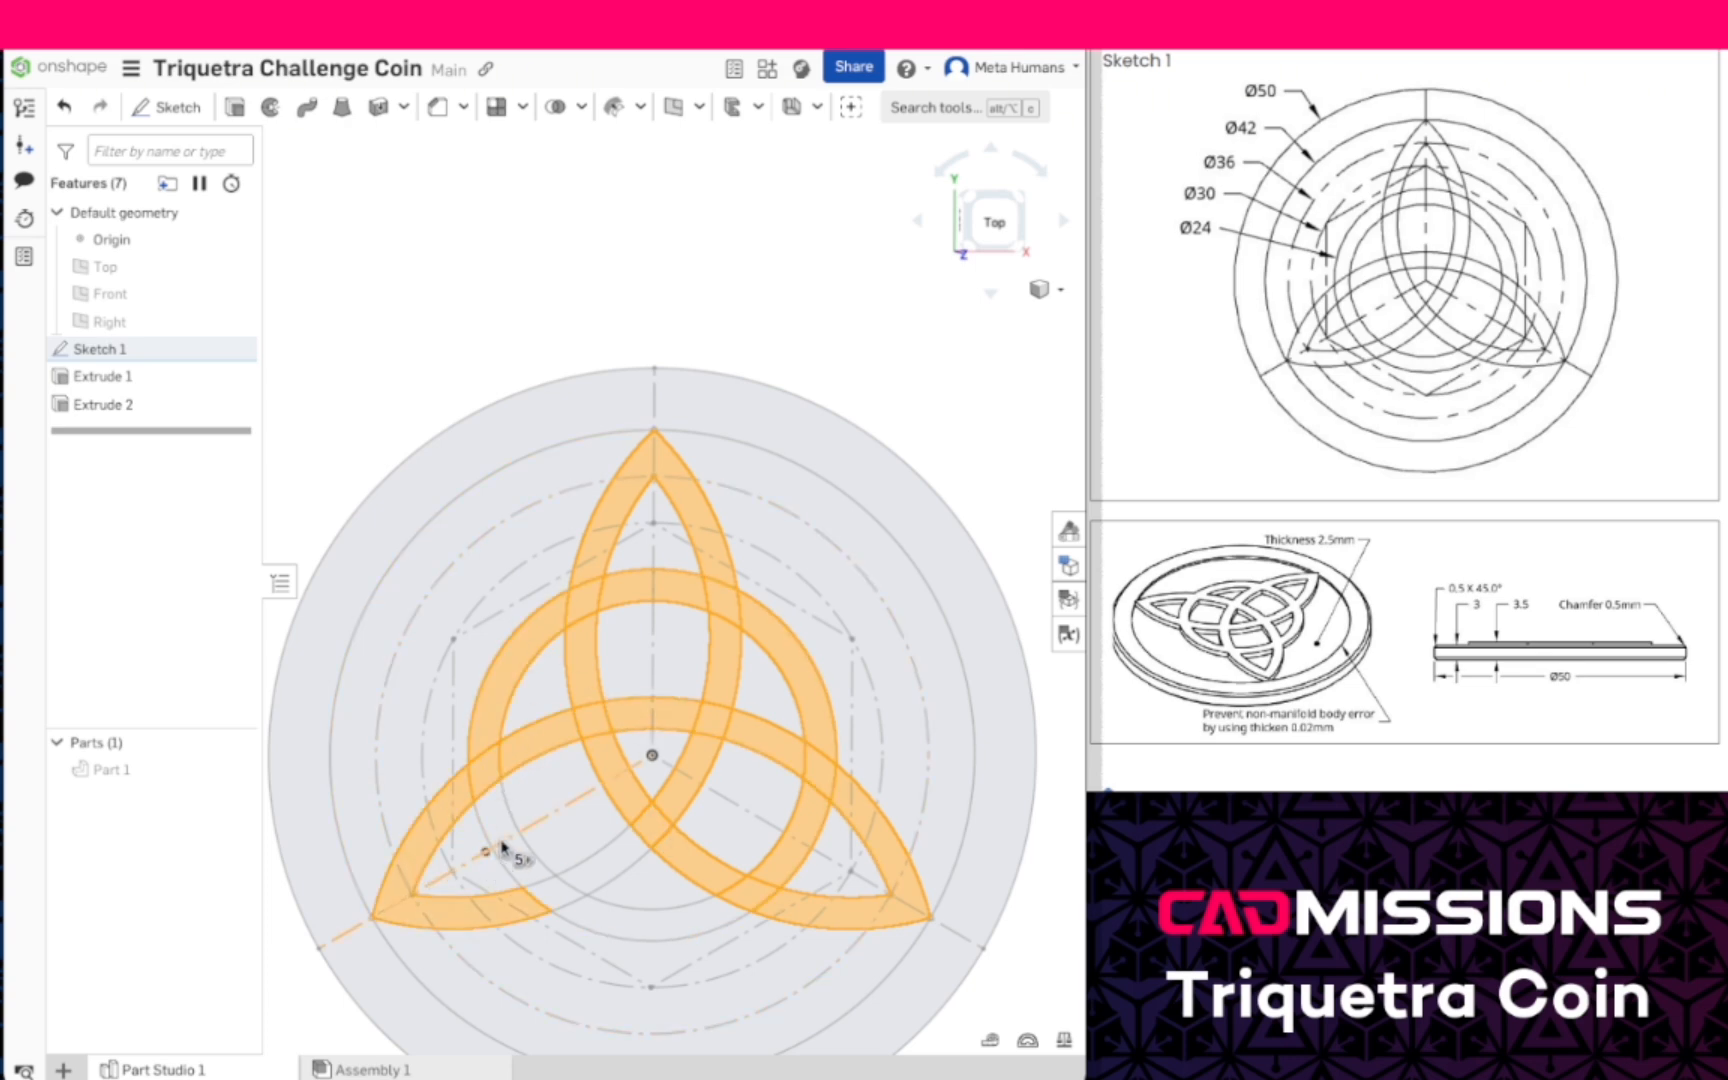
pyautogui.click(502, 832)
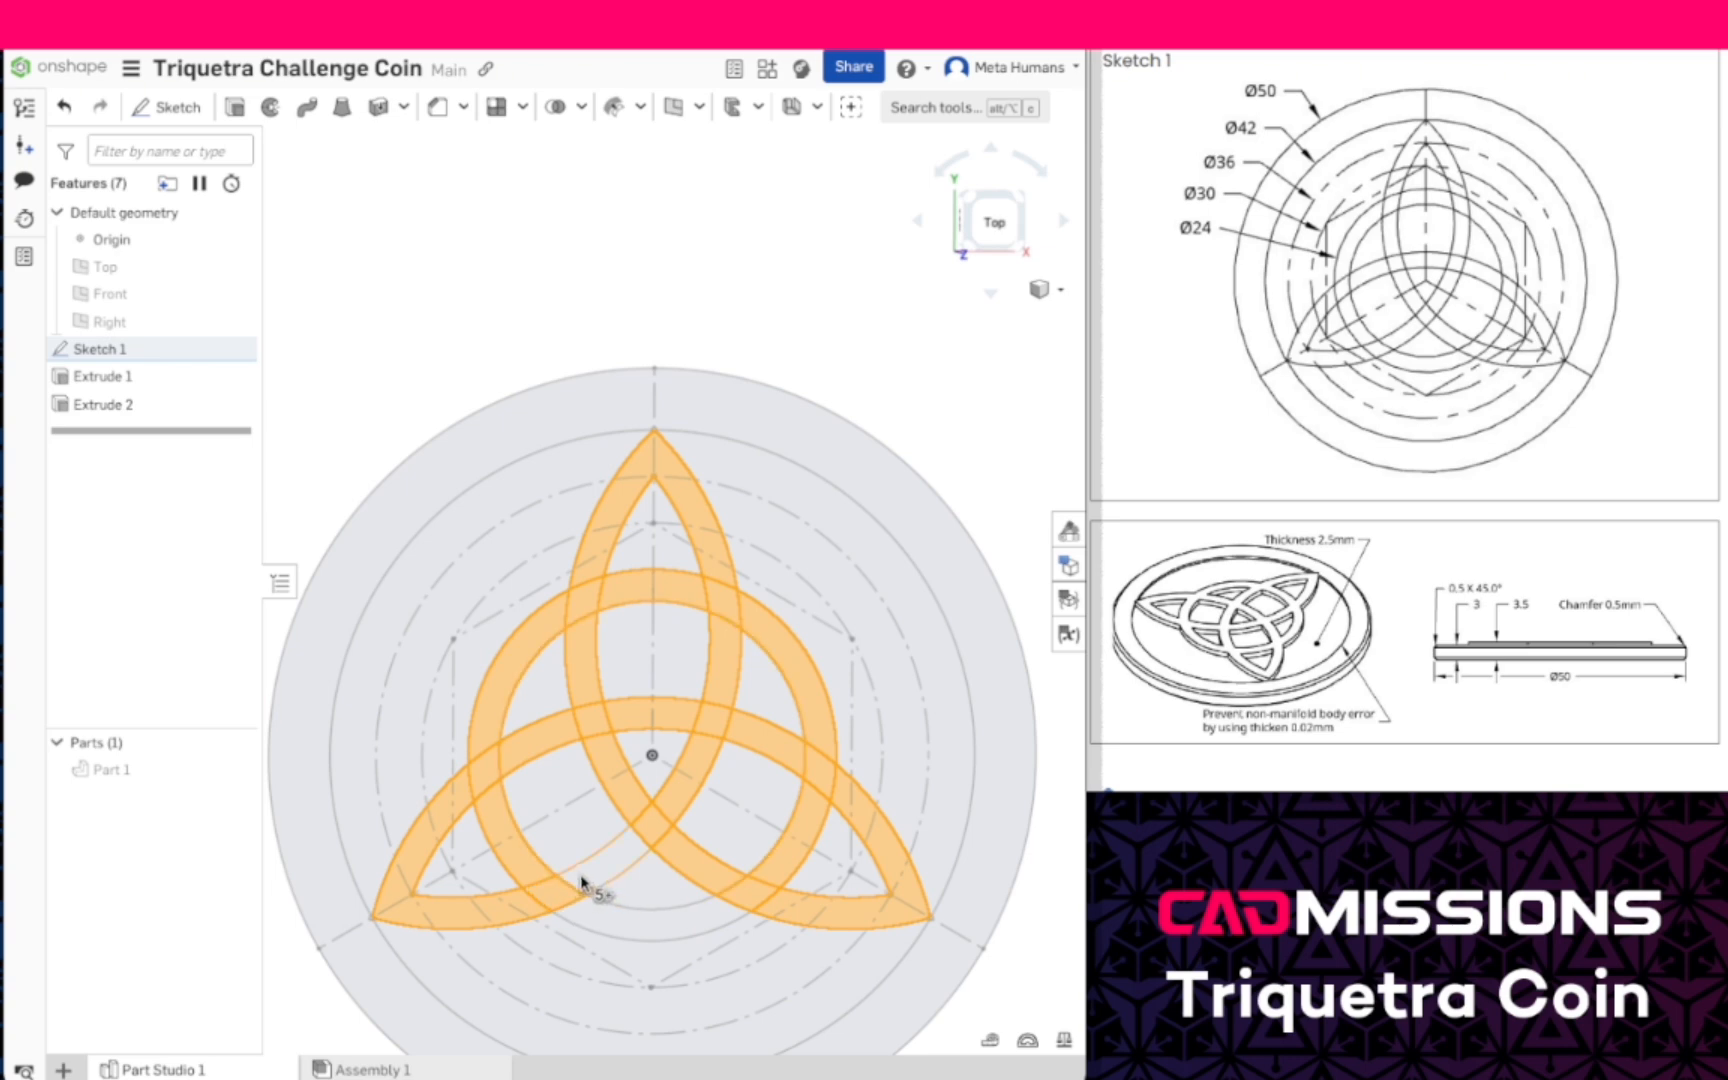
pyautogui.click(625, 912)
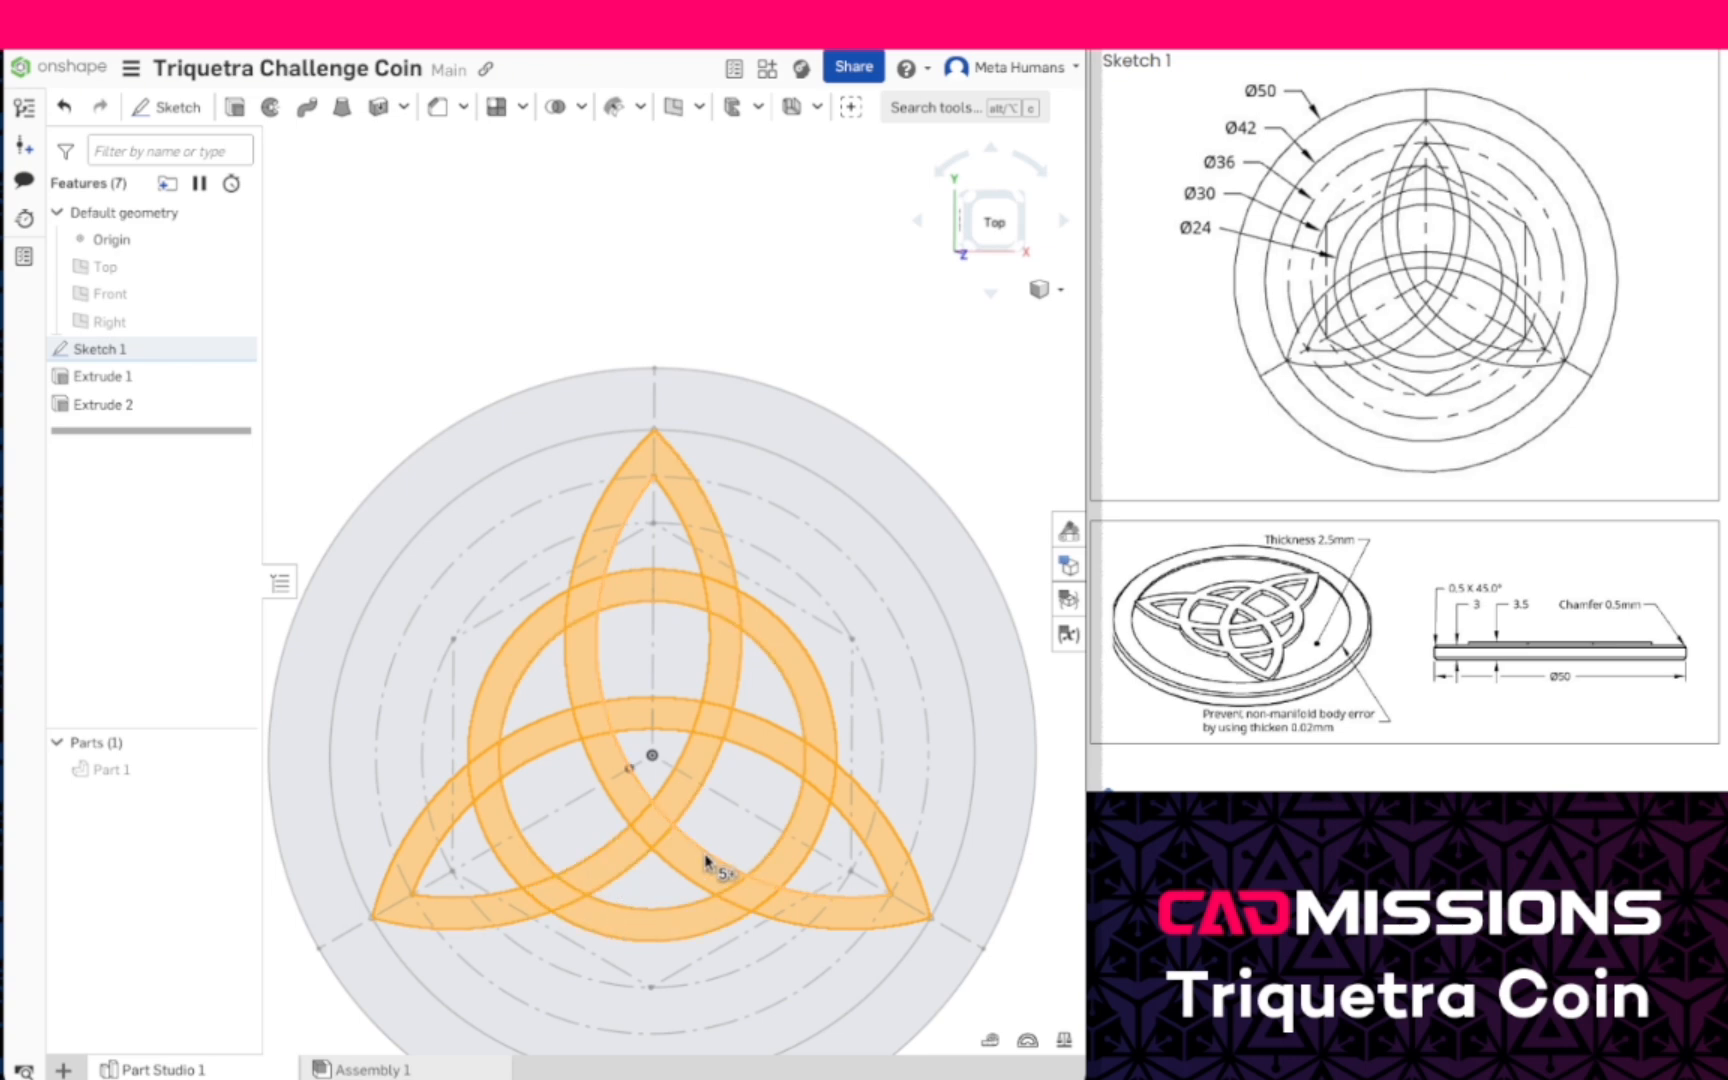
# - Extrude the selected knot regions 3.5 mm as a new separate part and show Part 1 again
pyautogui.moveTo(713, 860); pyautogui.dragTo(683, 763, button='right')
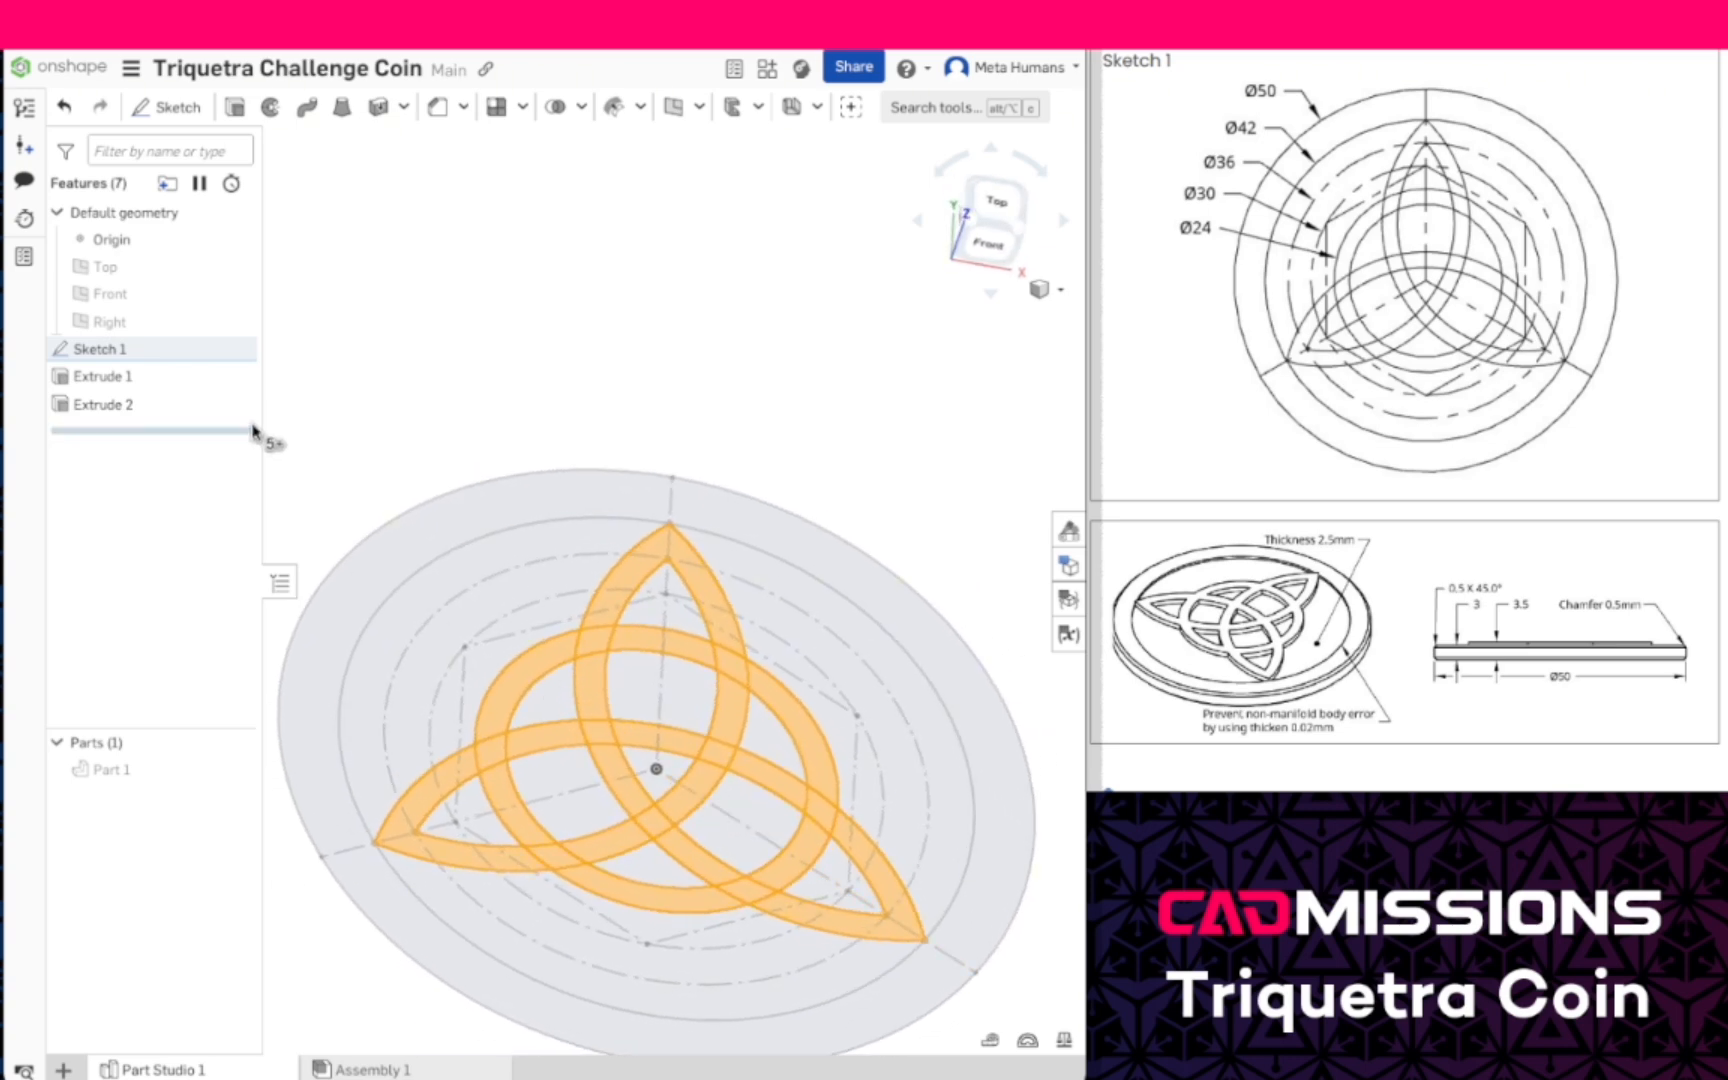
pyautogui.click(236, 107)
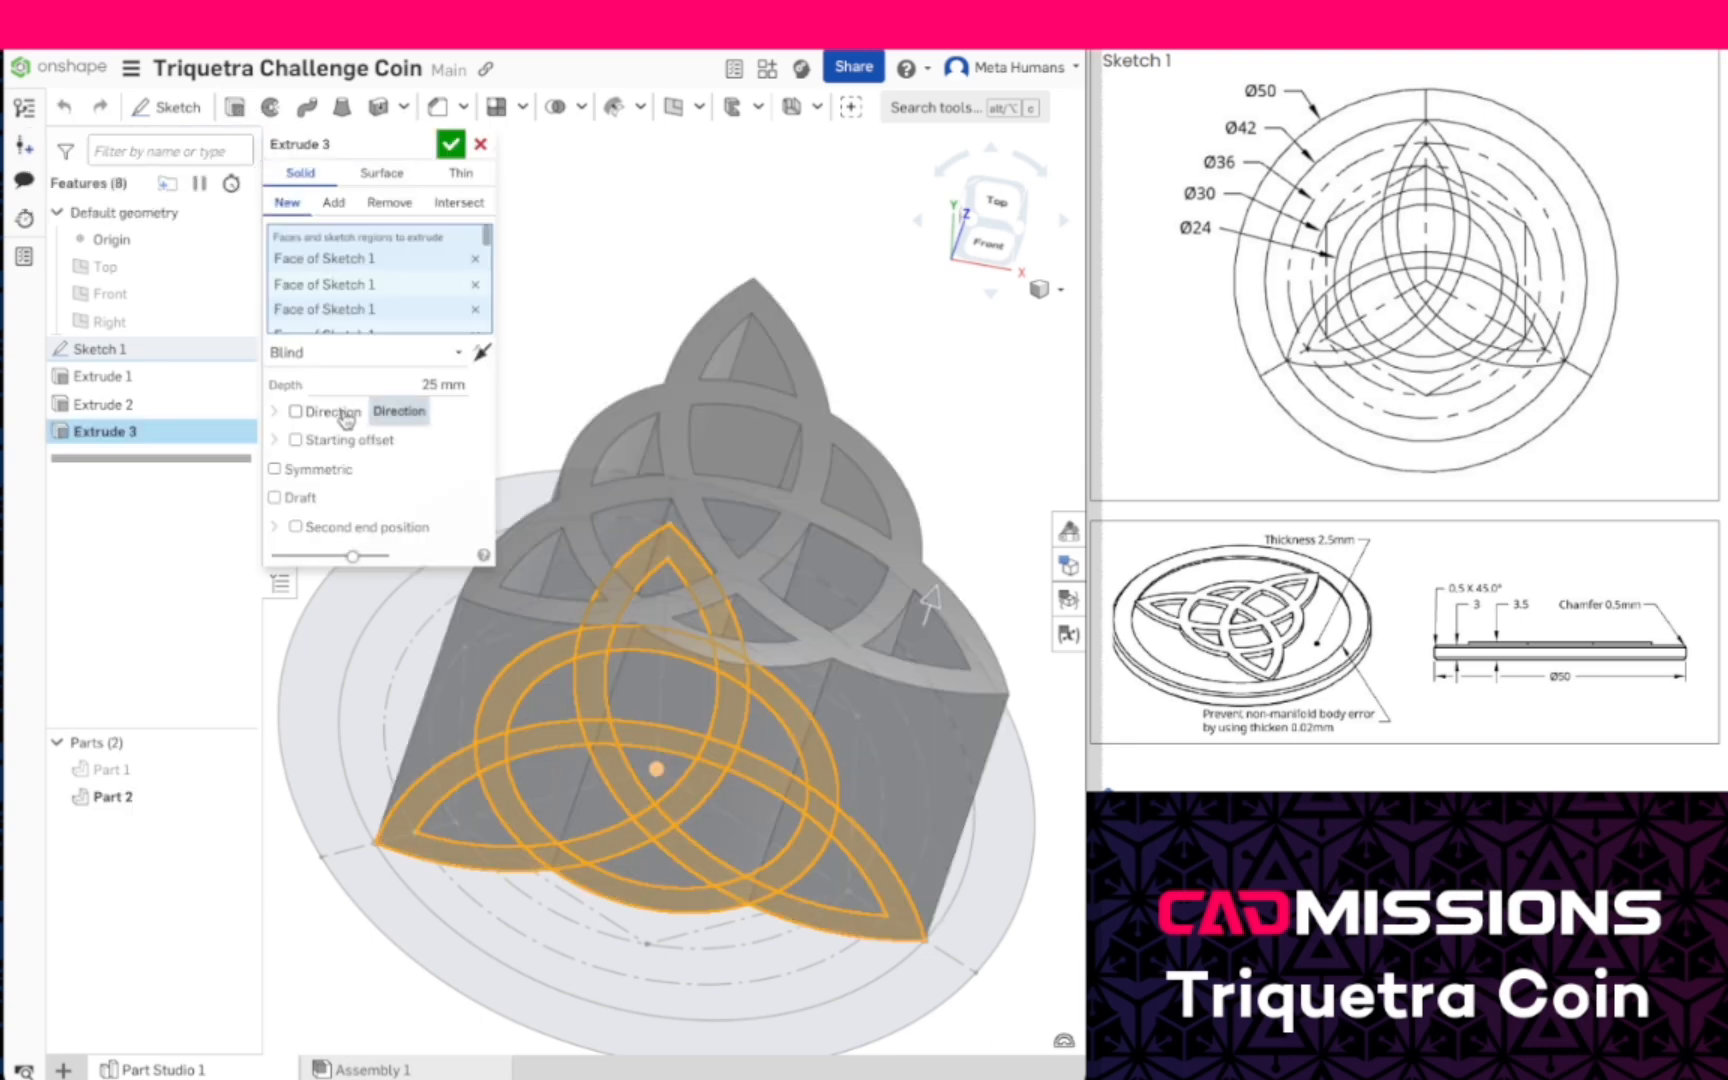
pyautogui.click(431, 382)
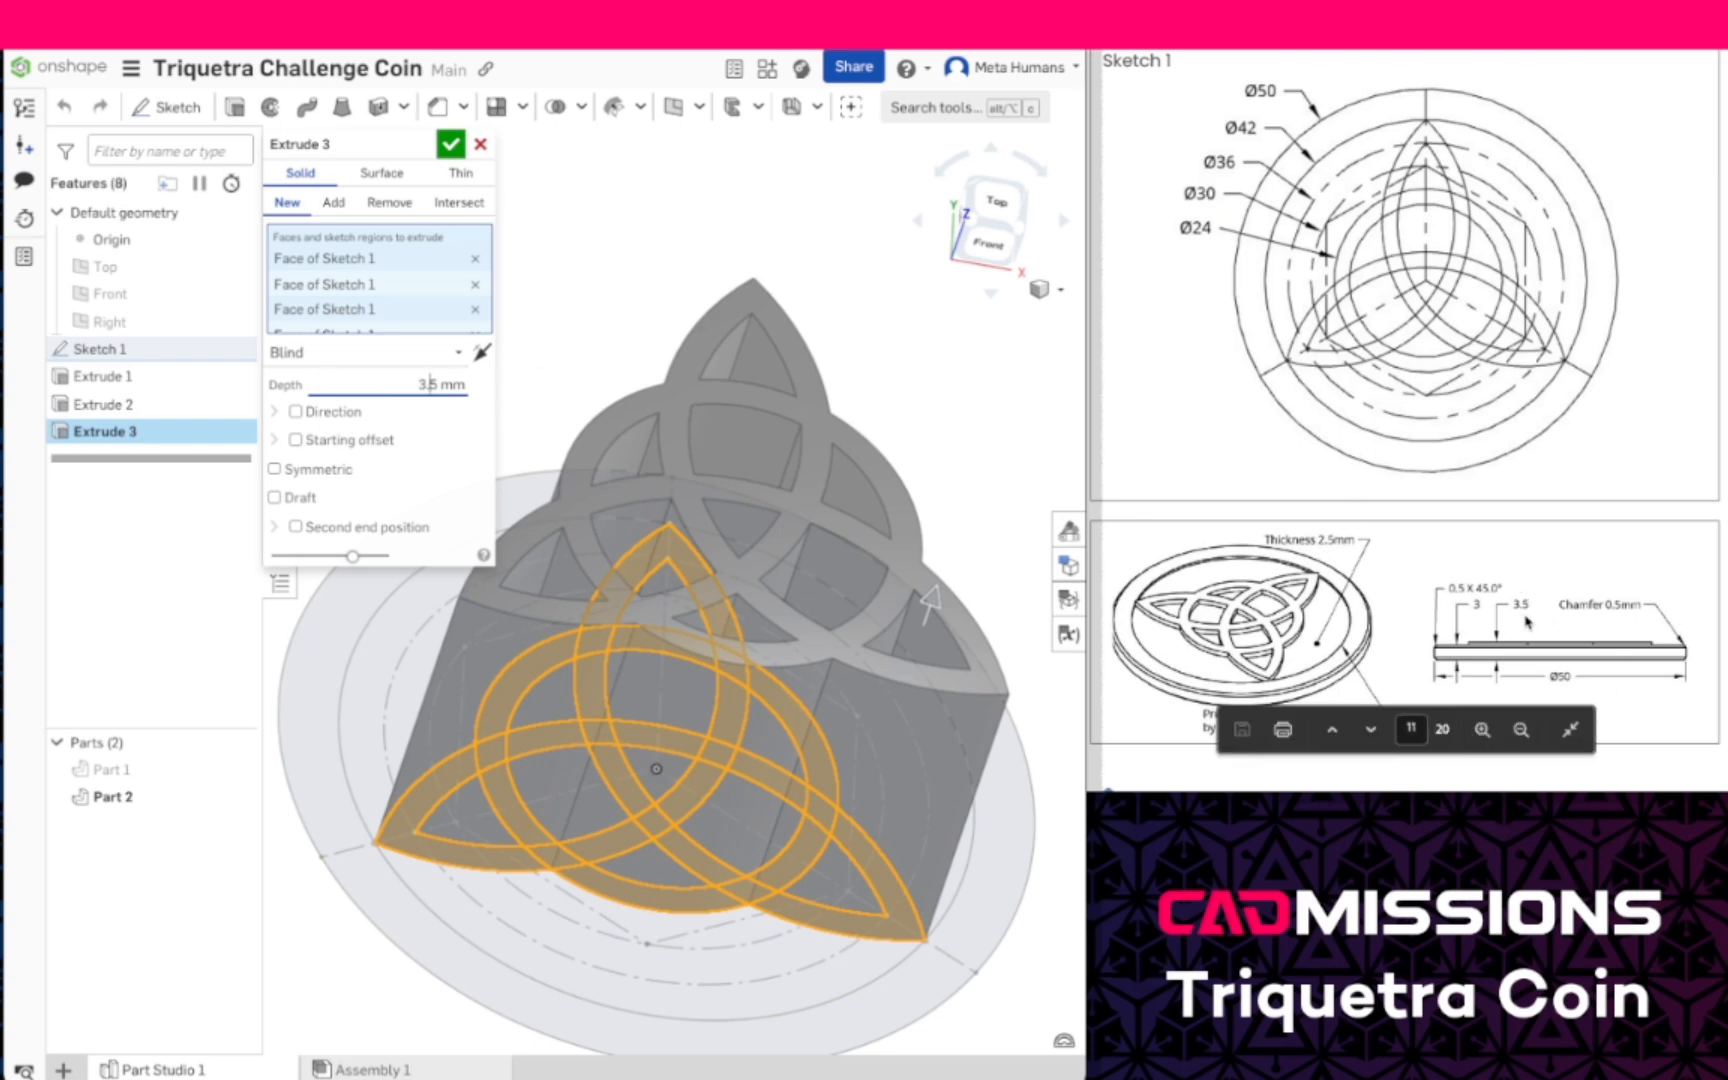
pyautogui.click(334, 203)
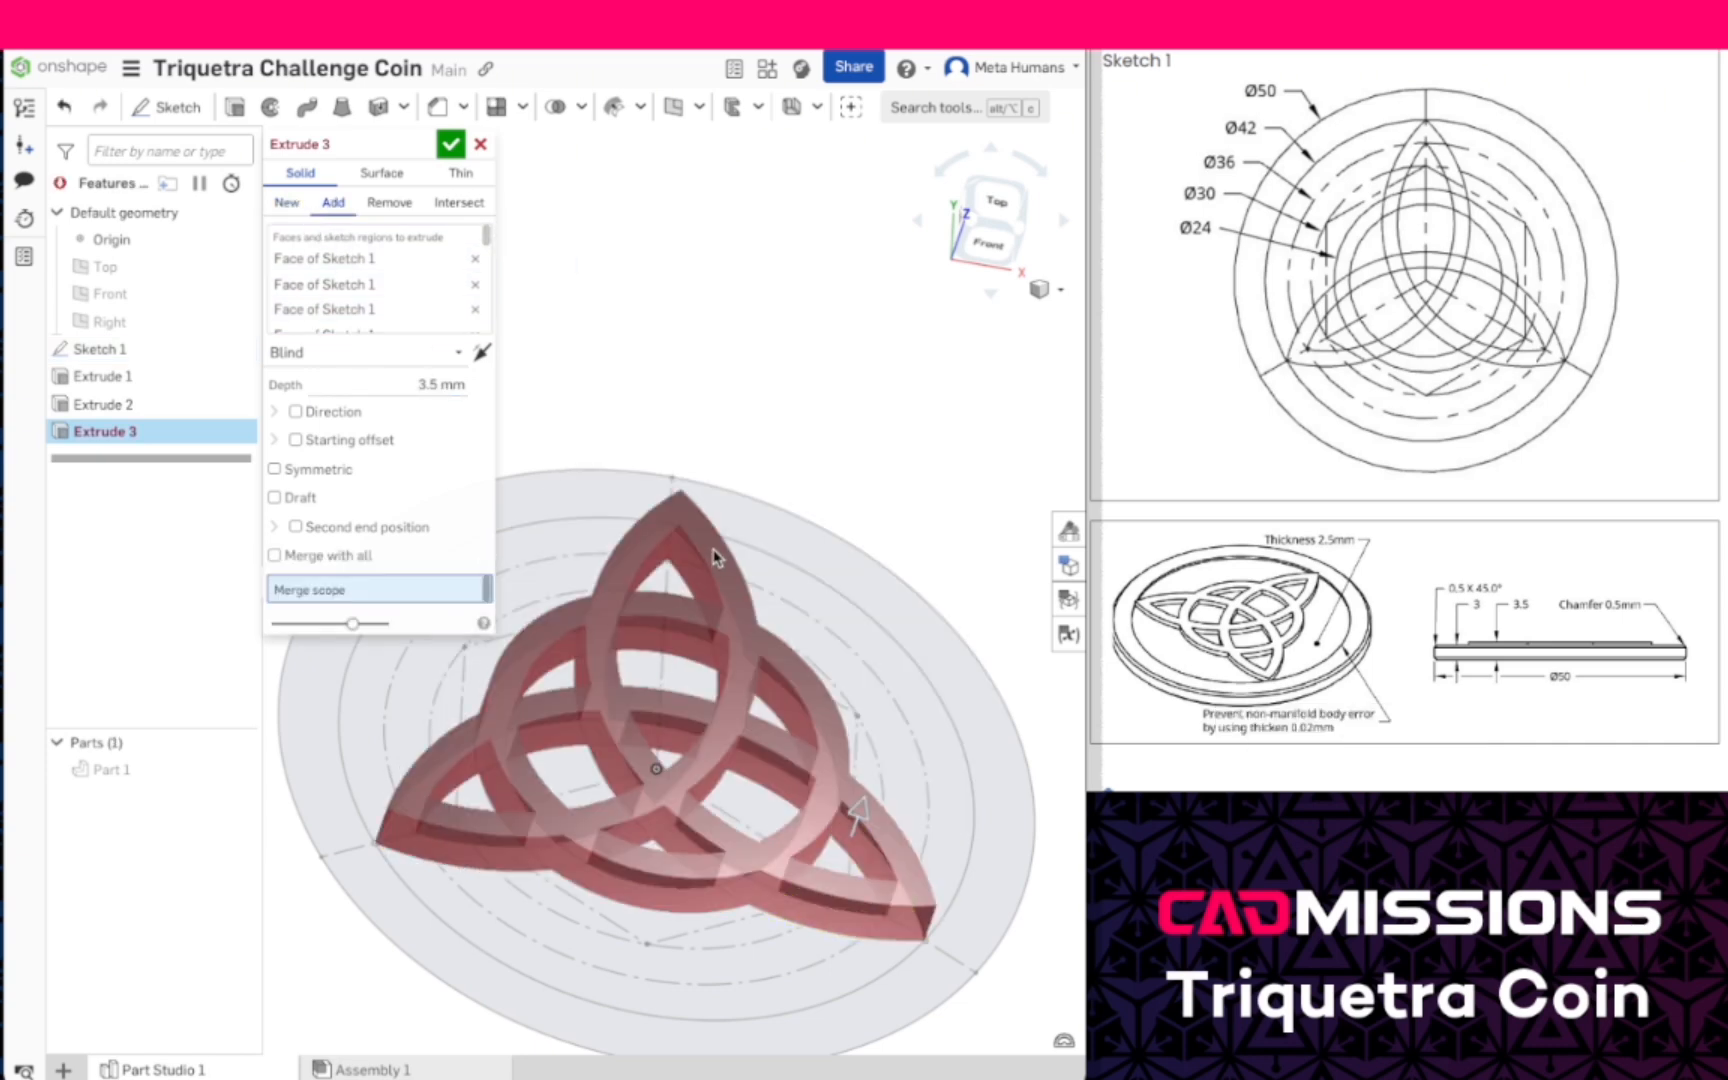
pyautogui.click(289, 203)
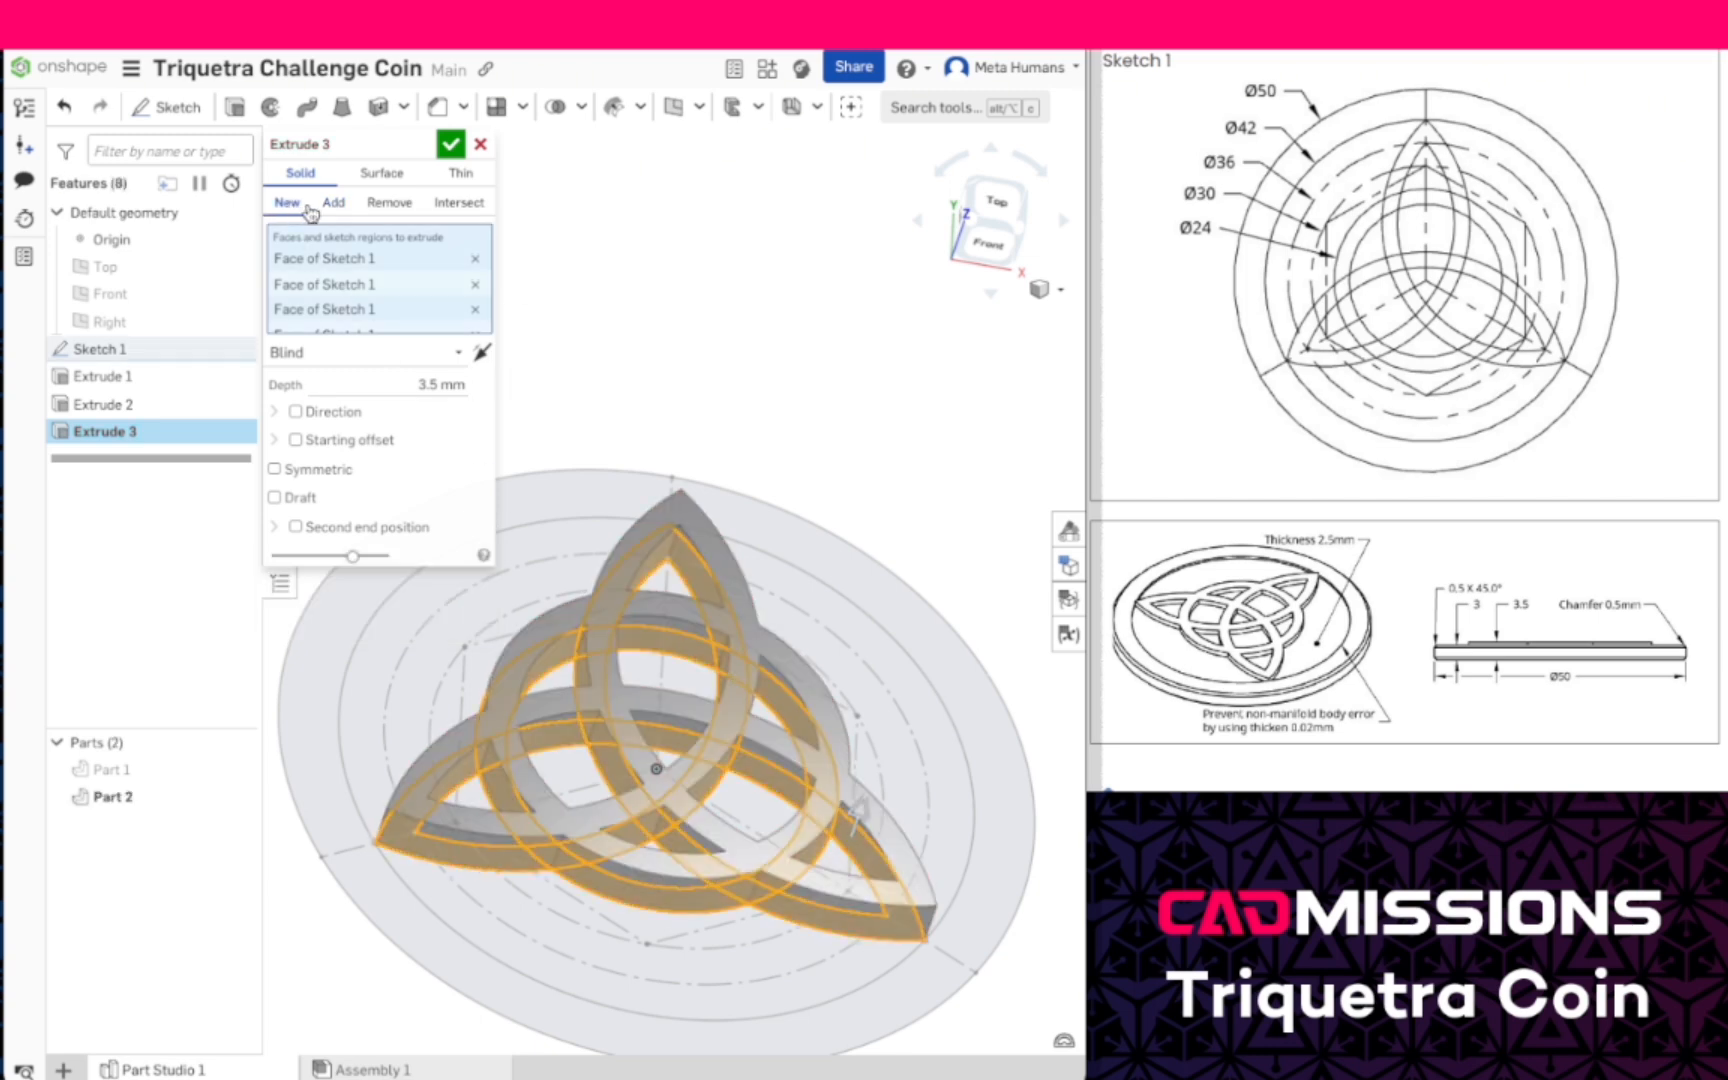
pyautogui.click(451, 150)
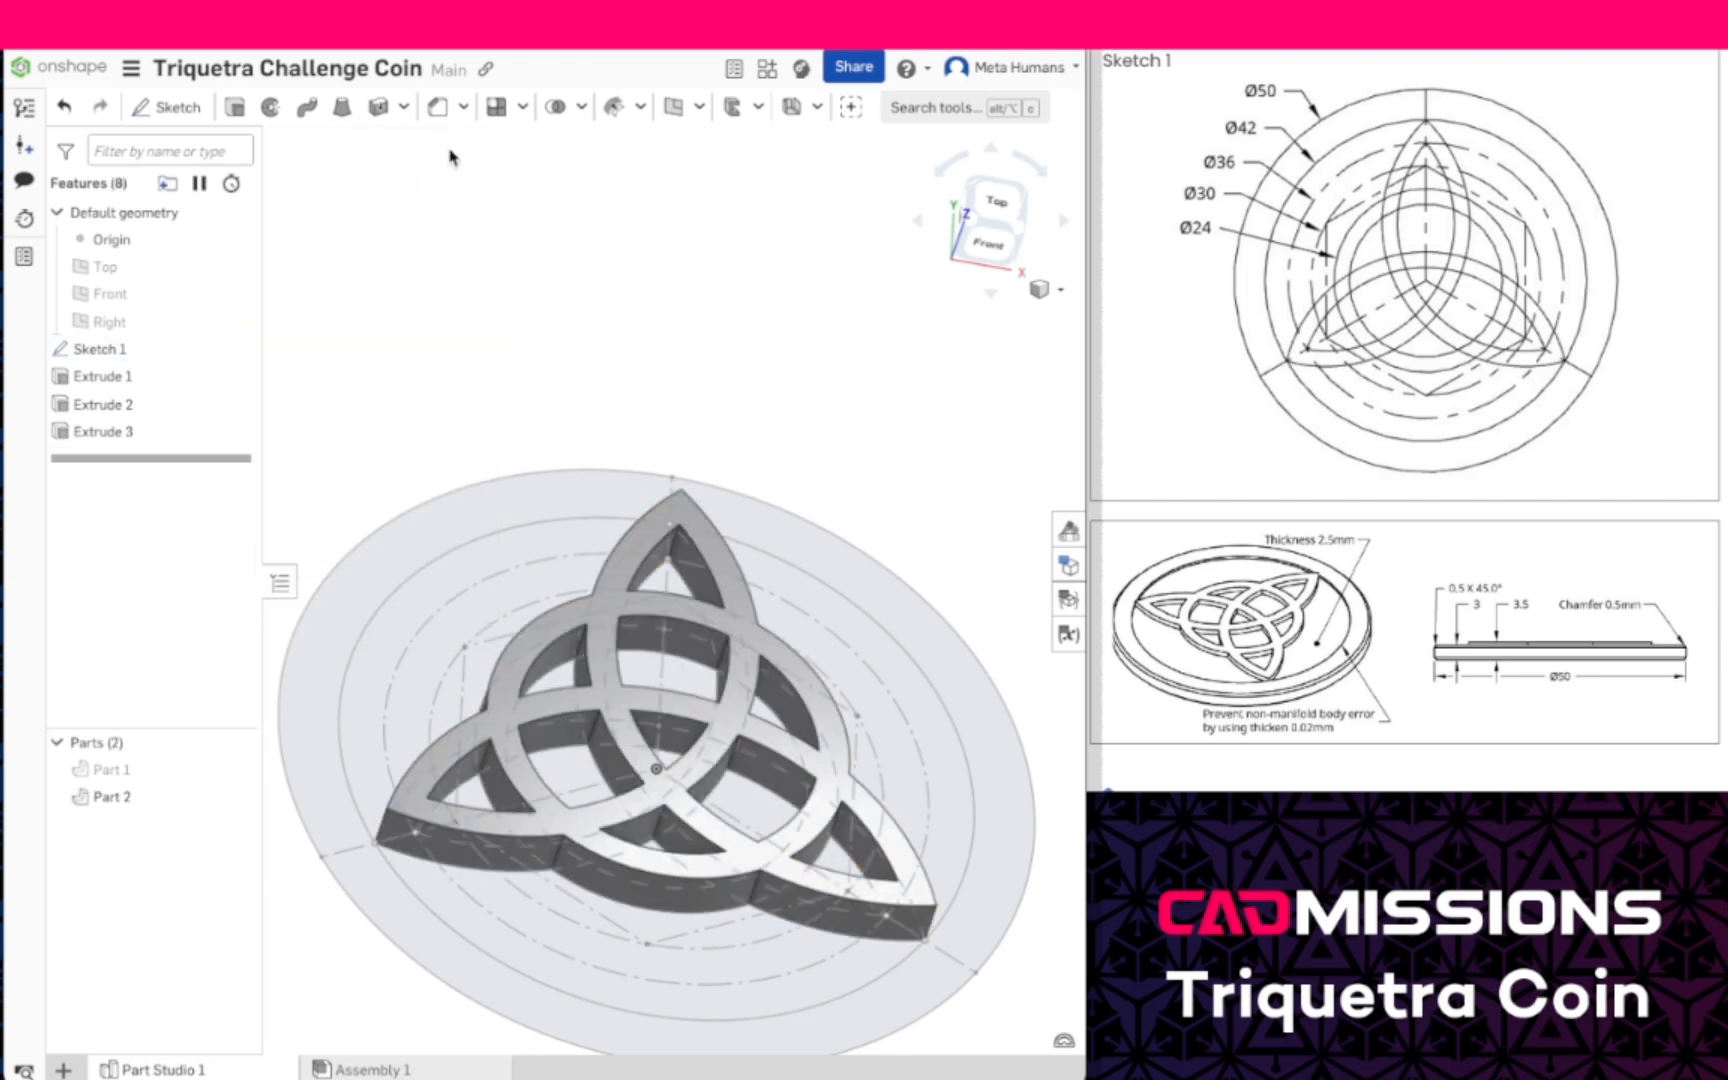
pyautogui.click(235, 770)
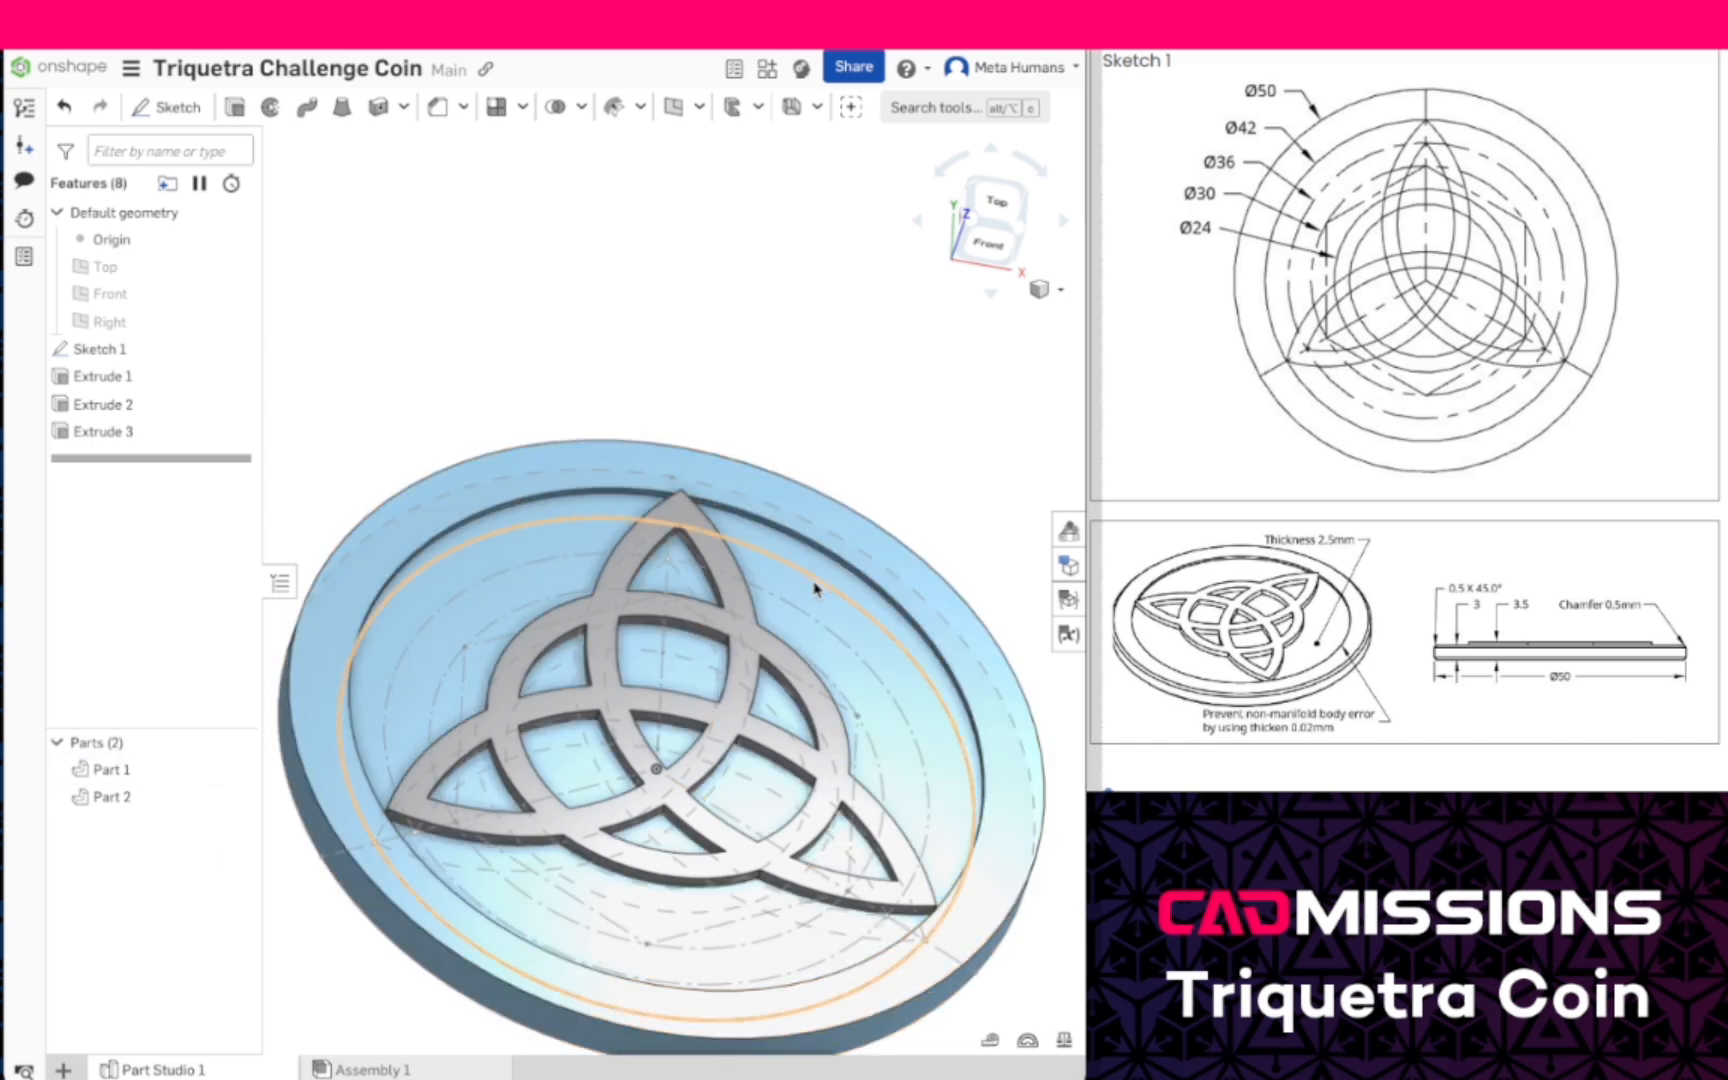
# - Examine where the knot's point meets the inner edge of the rim, then view the whole coin isometrically
pyautogui.moveTo(810, 586); pyautogui.dragTo(771, 609, button='right')
pyautogui.scroll(10, 698, 495)
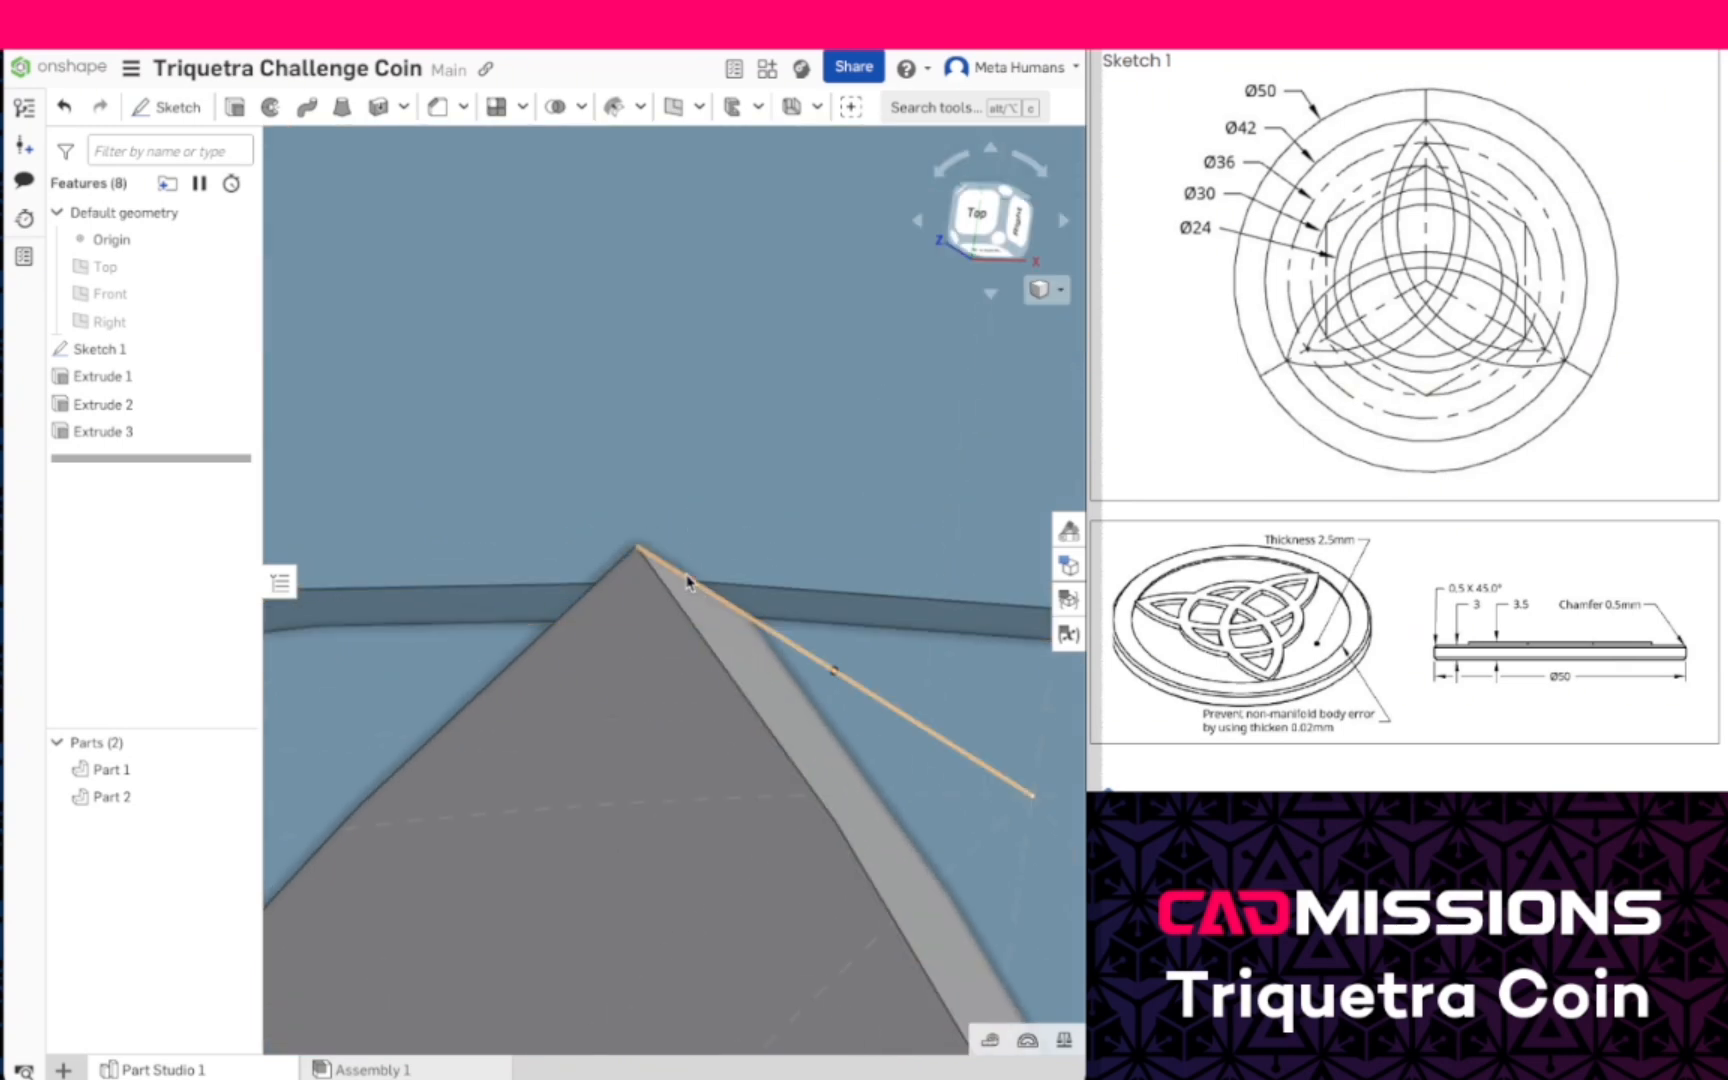
pyautogui.moveTo(775, 648); pyautogui.dragTo(713, 632, button='right')
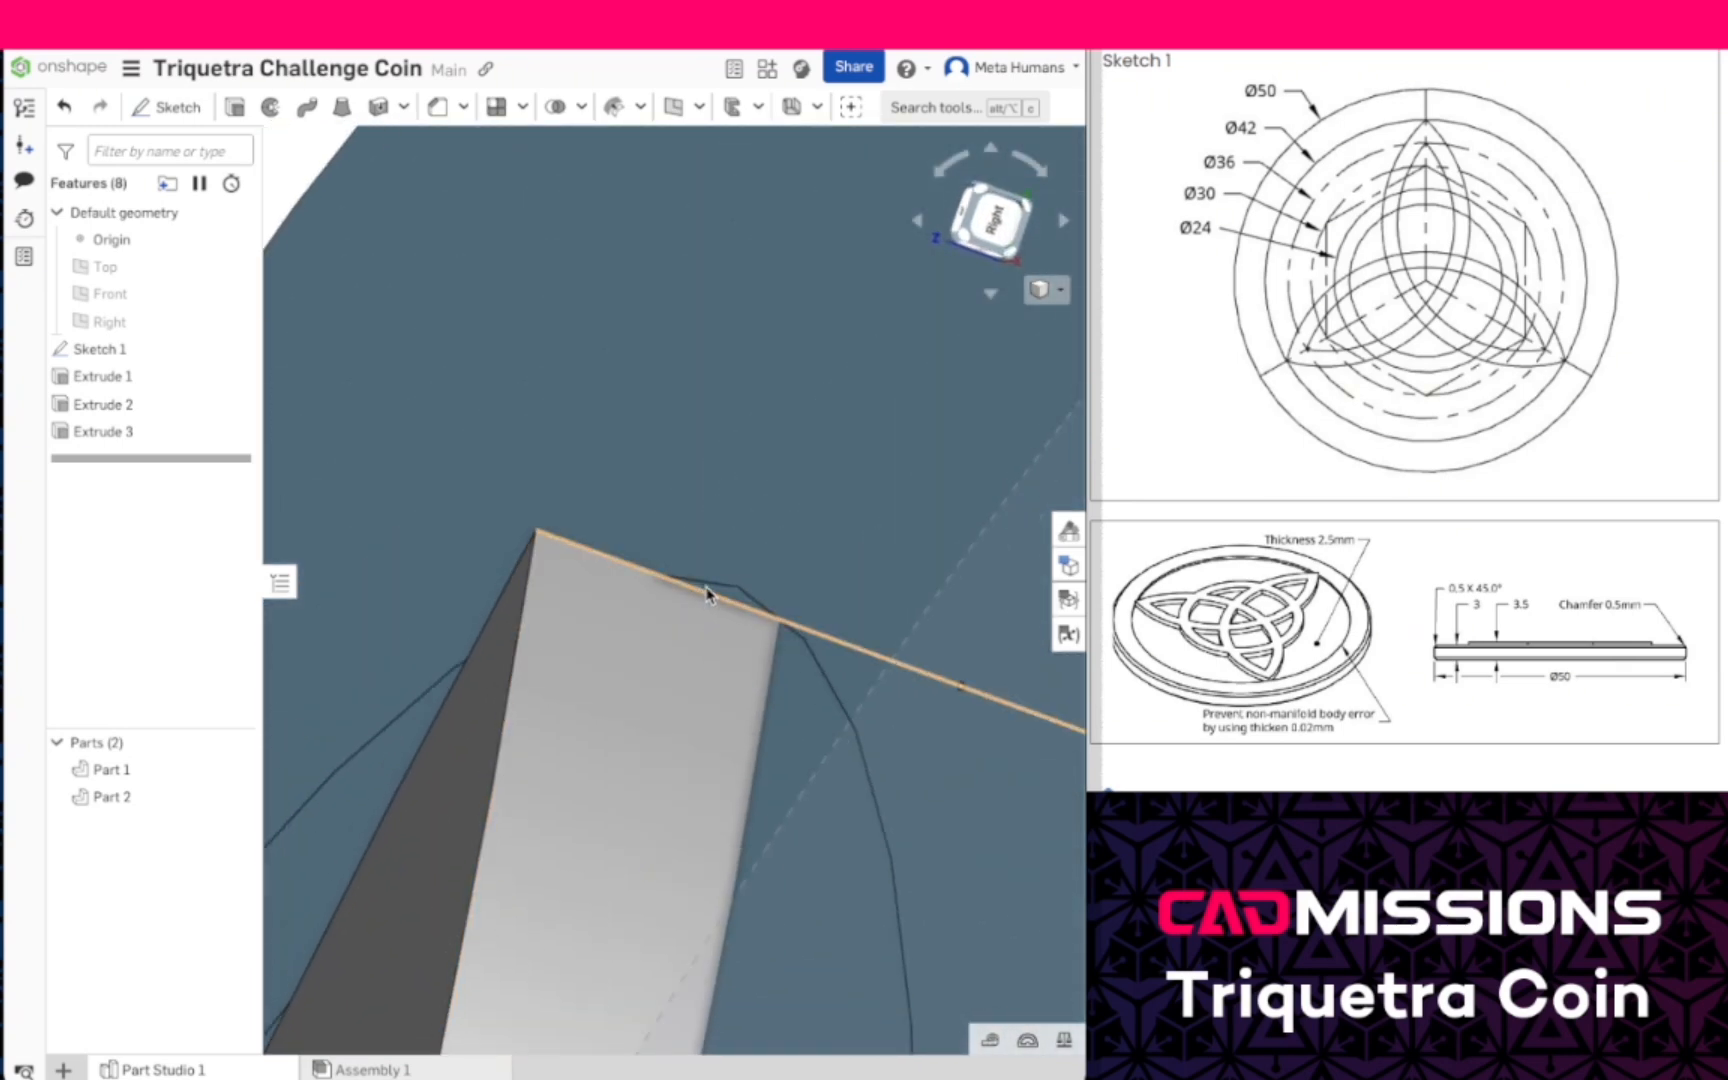
pyautogui.moveTo(733, 740); pyautogui.dragTo(726, 883, button='right')
pyautogui.scroll(-2, 718, 878)
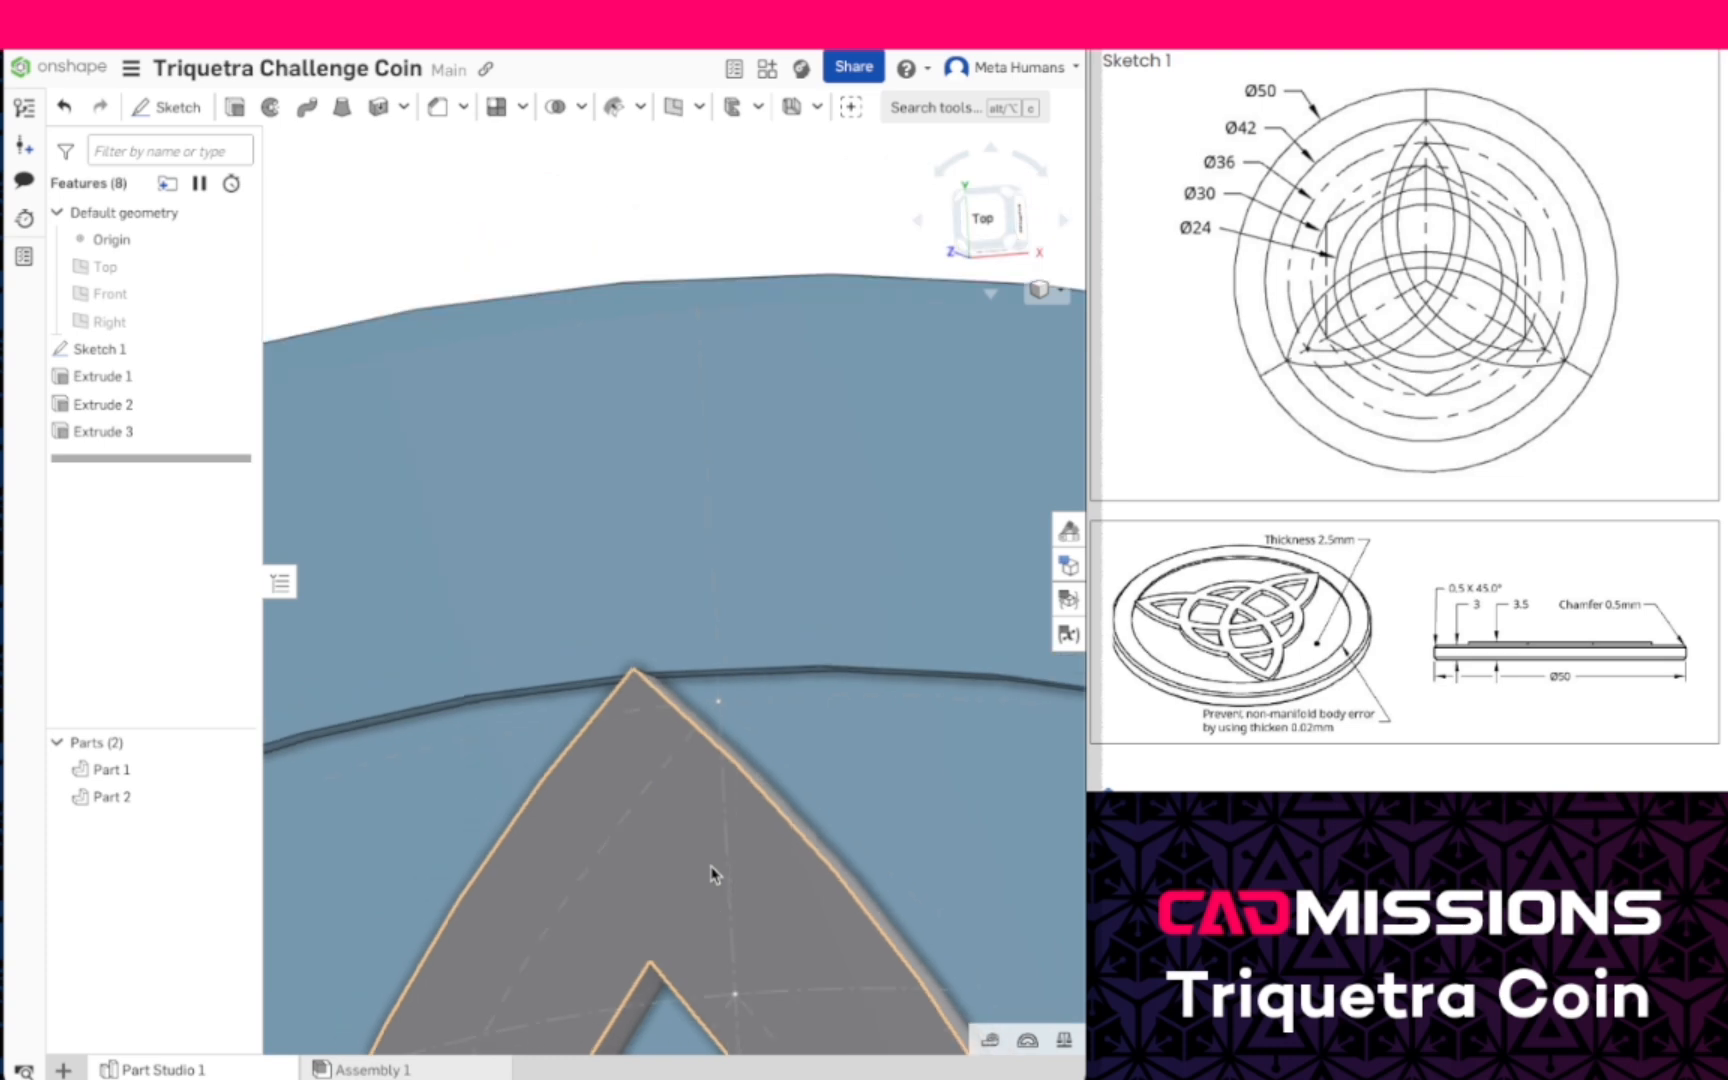
pyautogui.moveTo(671, 846)
pyautogui.mouseDown(button='right')
pyautogui.moveTo(683, 856)
pyautogui.moveTo(683, 837)
pyautogui.mouseUp(button='right')
pyautogui.scroll(-1, 683, 837)
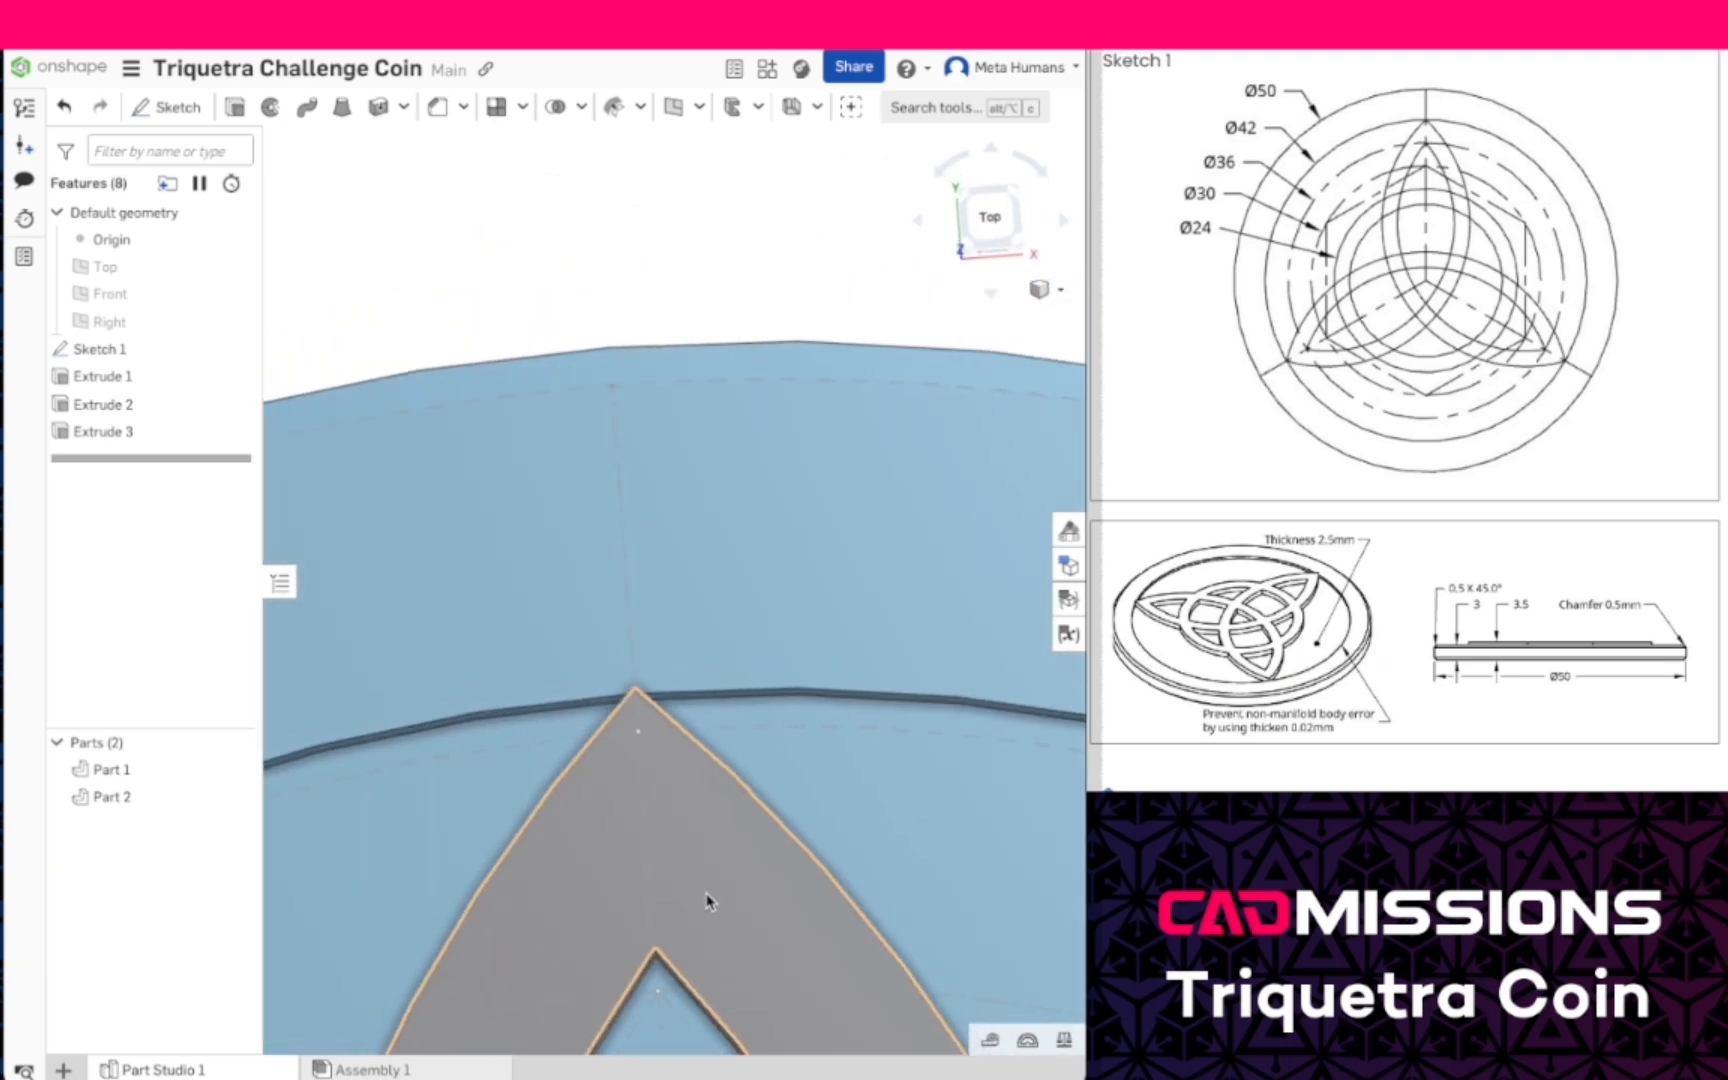
pyautogui.click(1040, 289)
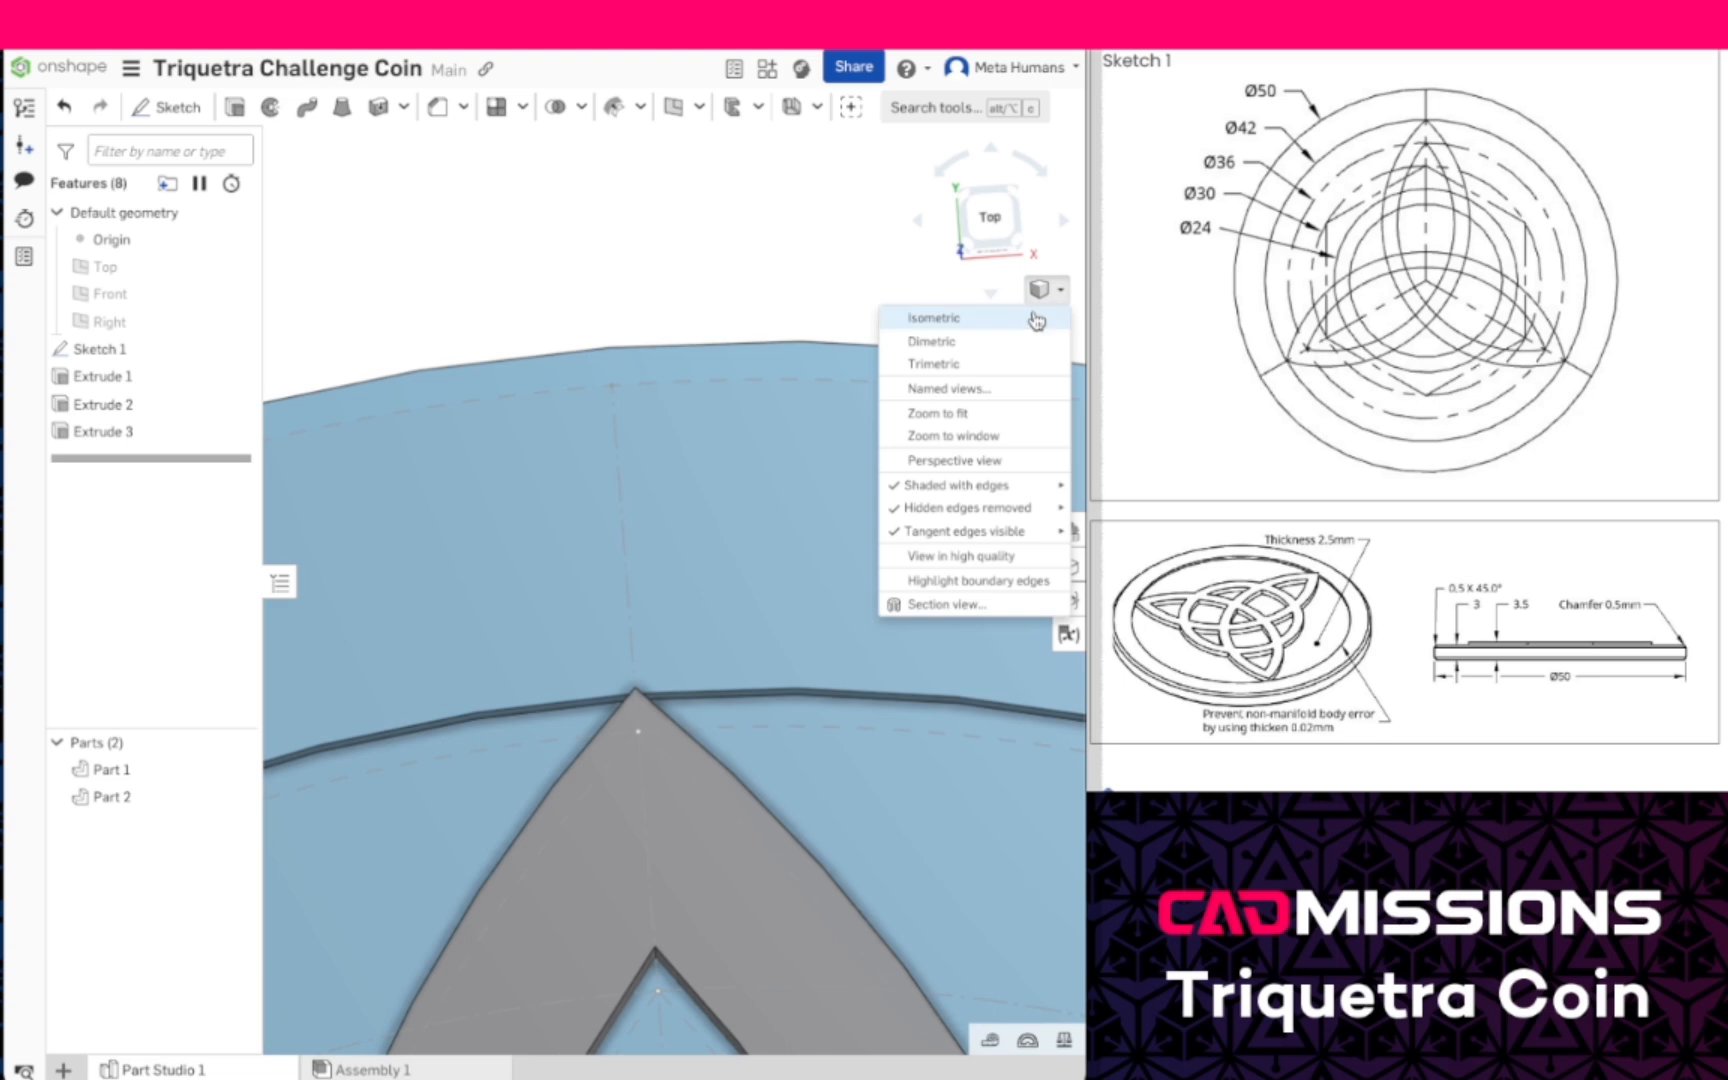
pyautogui.click(1030, 316)
pyautogui.scroll(3, 682, 530)
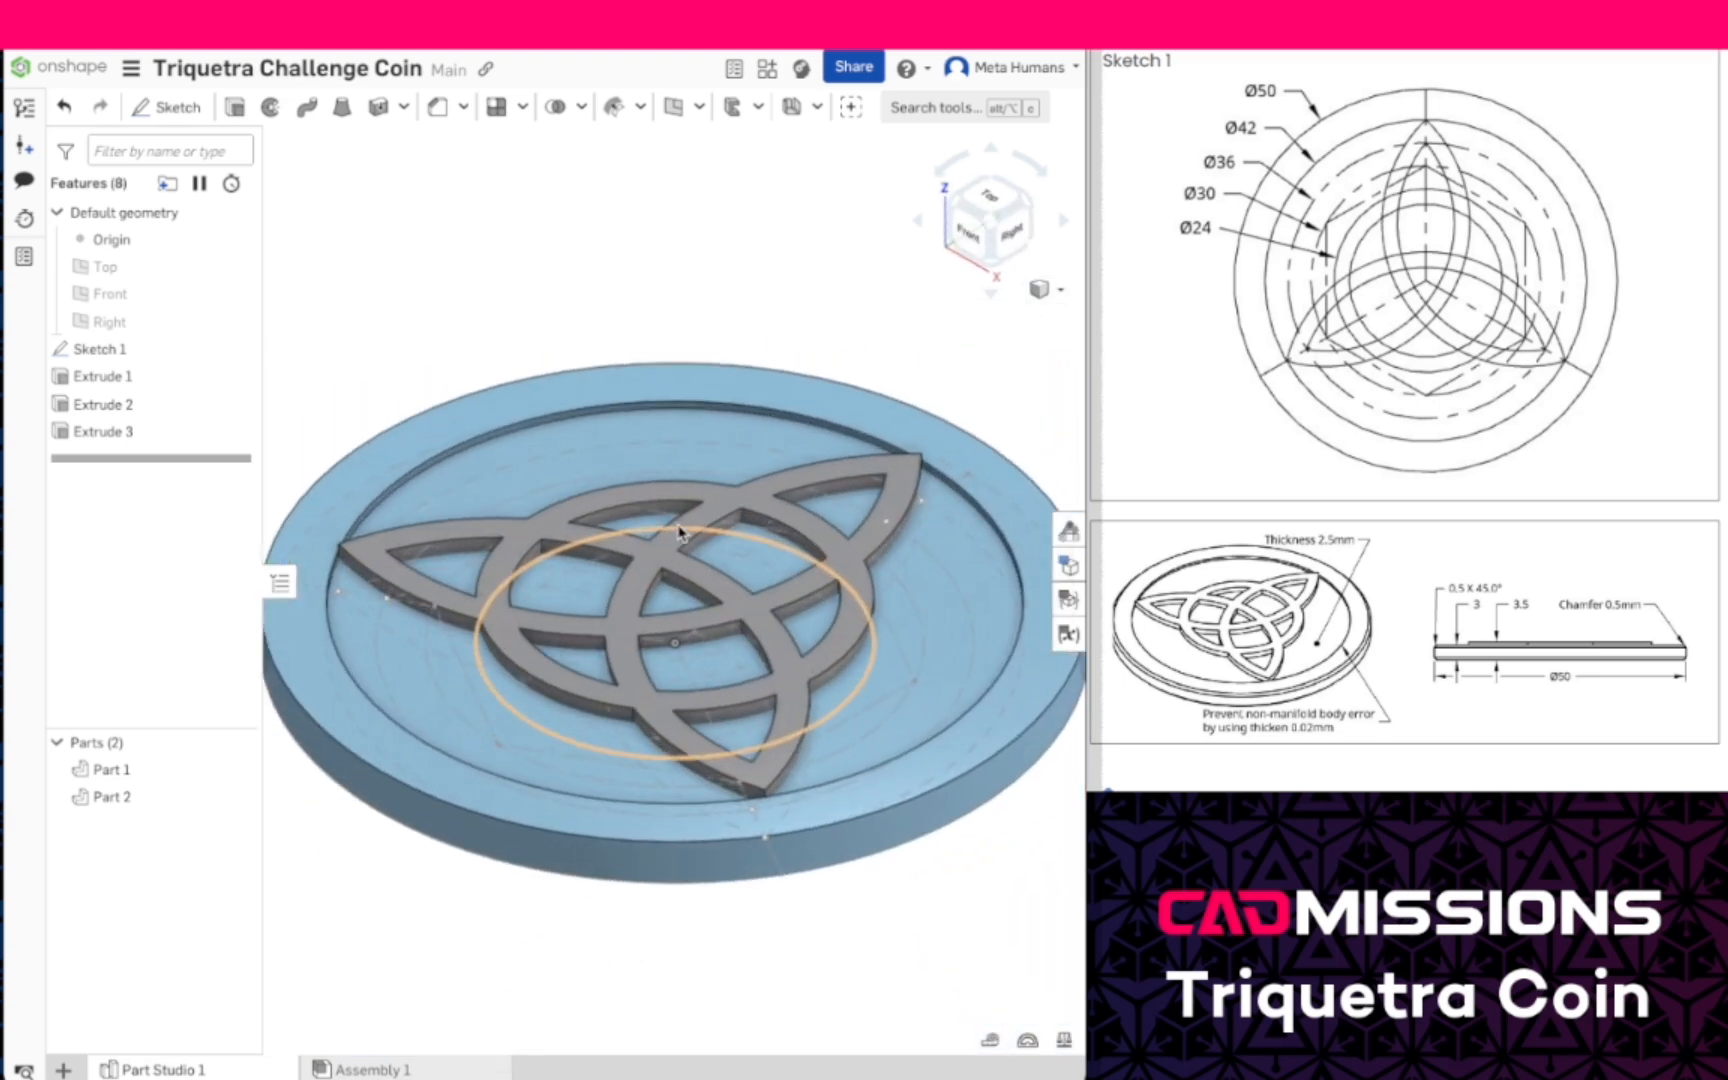
pyautogui.moveTo(682, 530); pyautogui.dragTo(690, 588, button='right')
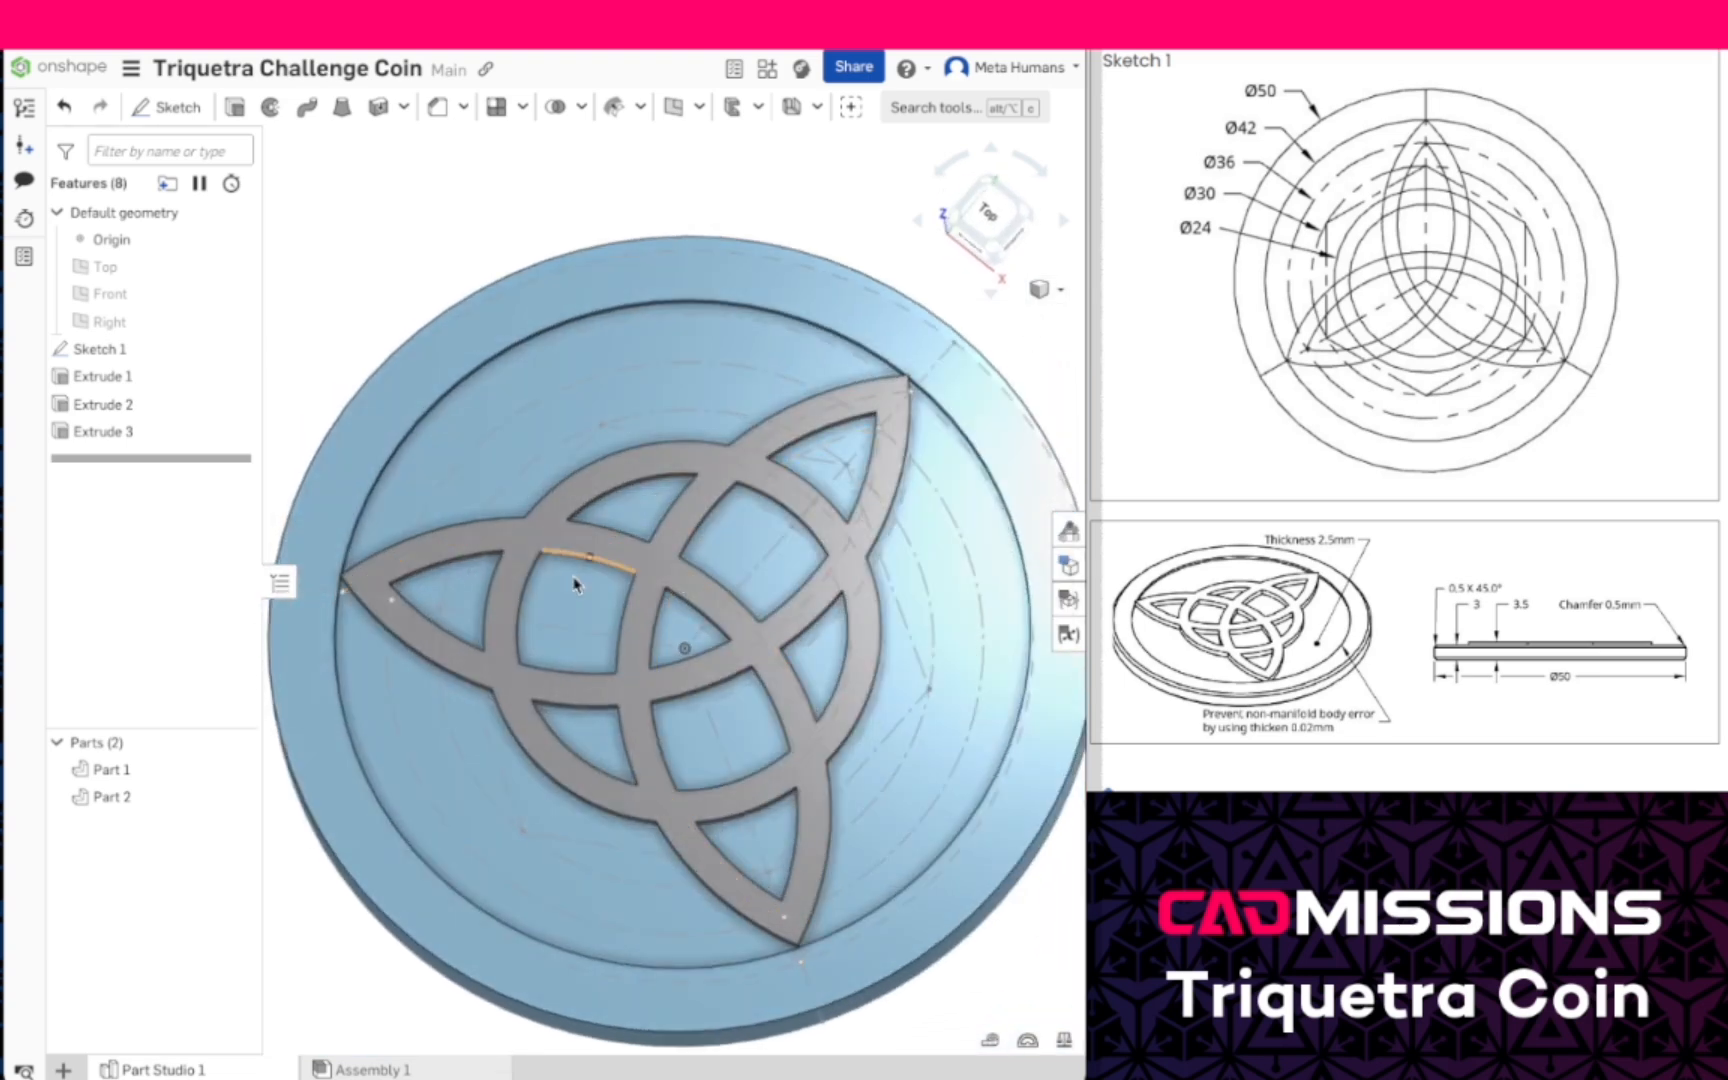
# - Hide Sketch 1 and view one of the knot's points against the rim up close
pyautogui.click(235, 349)
pyautogui.click(235, 349)
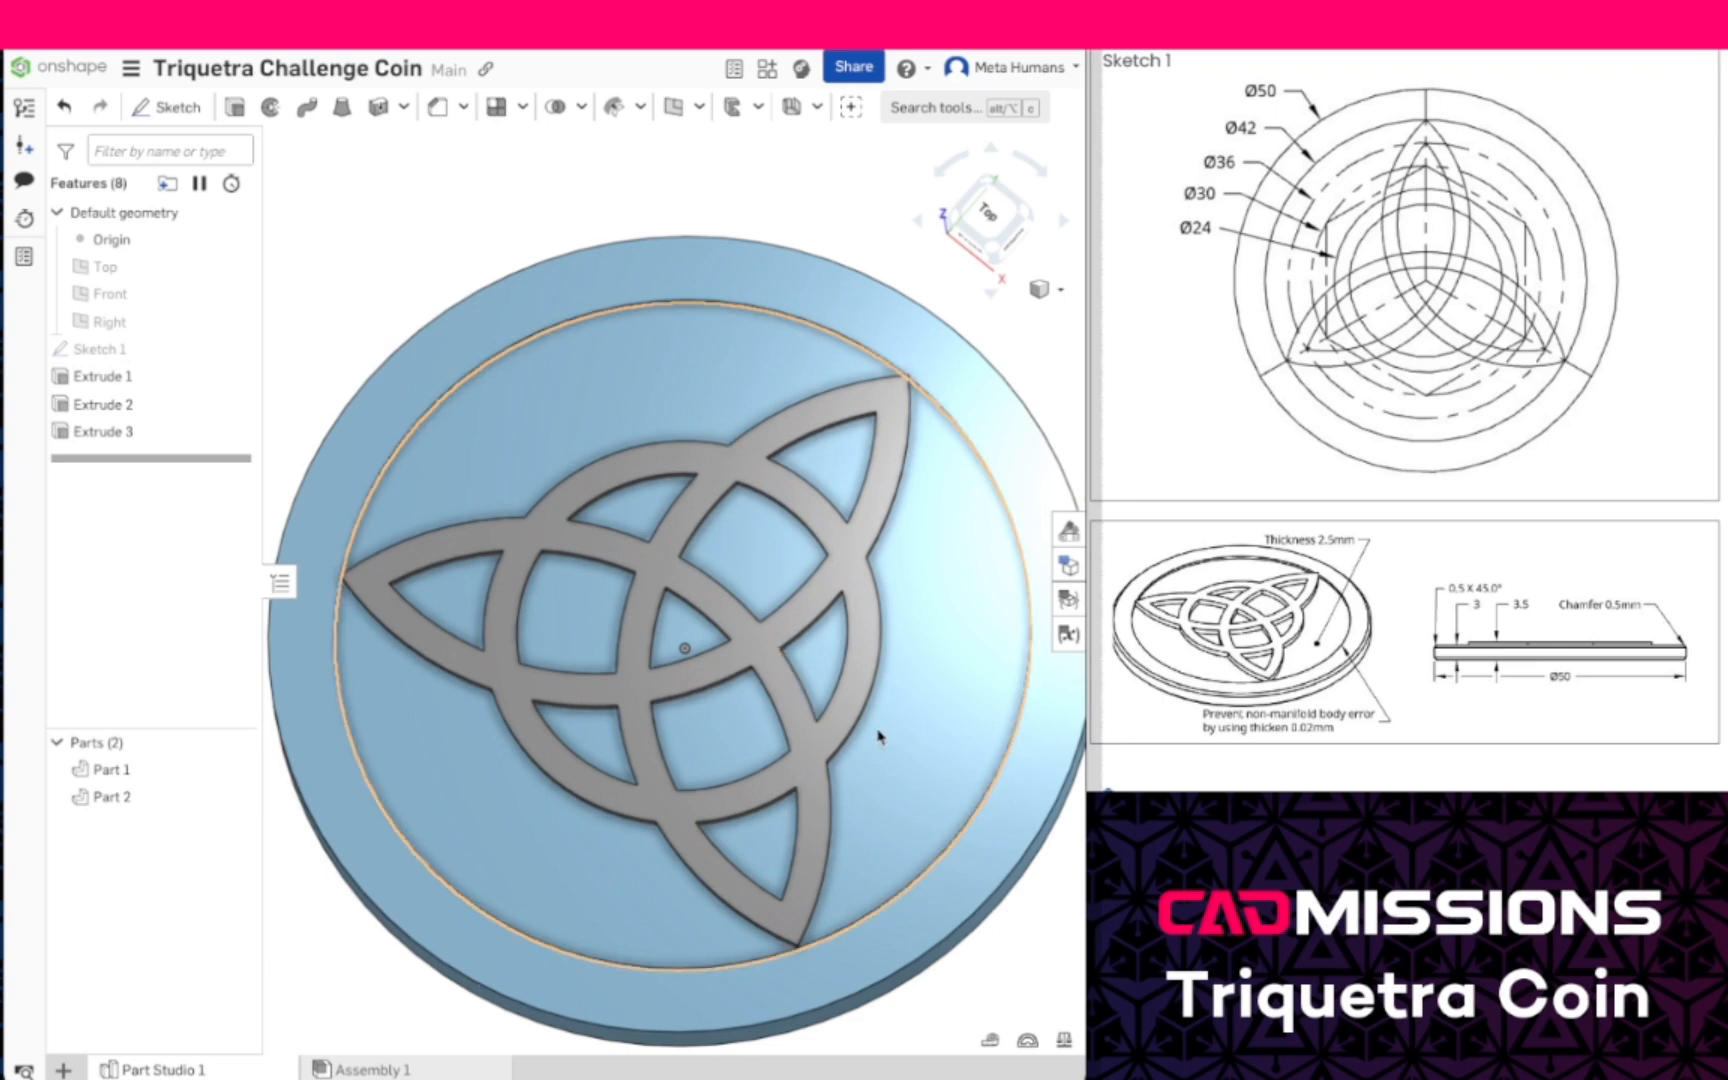
pyautogui.moveTo(943, 598); pyautogui.dragTo(967, 586, button='right')
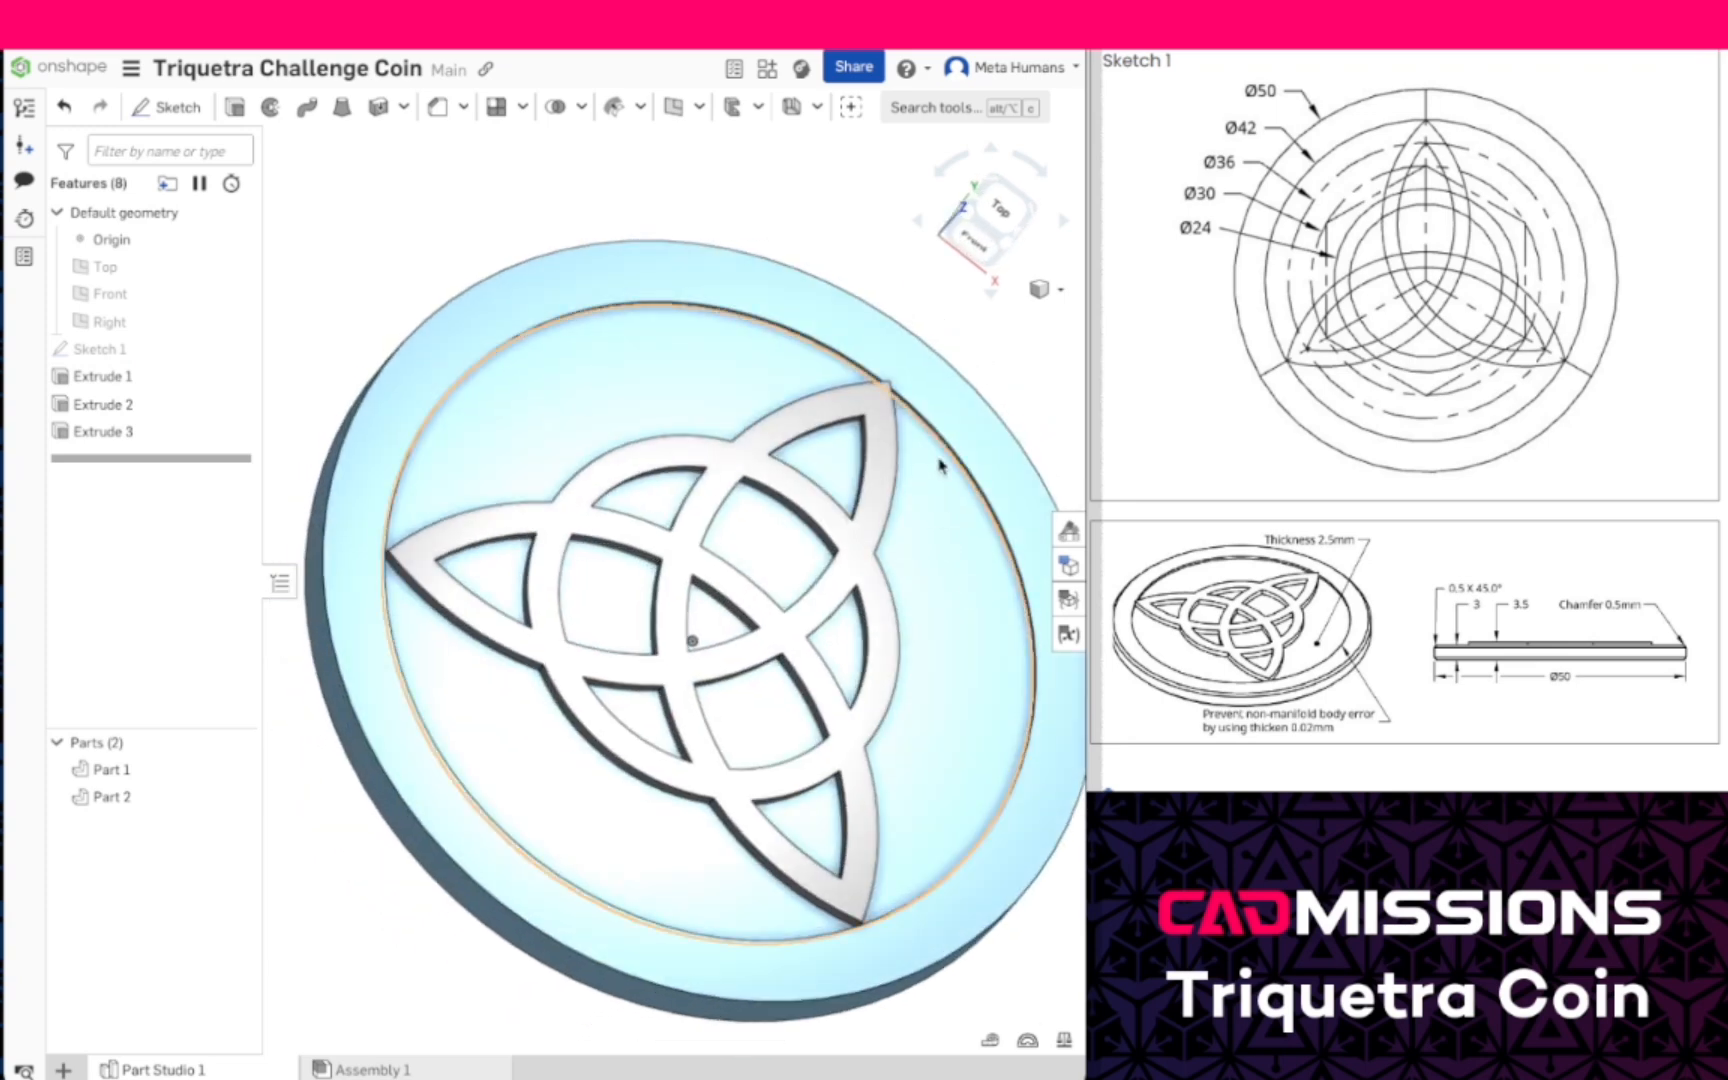
pyautogui.scroll(5, 923, 410)
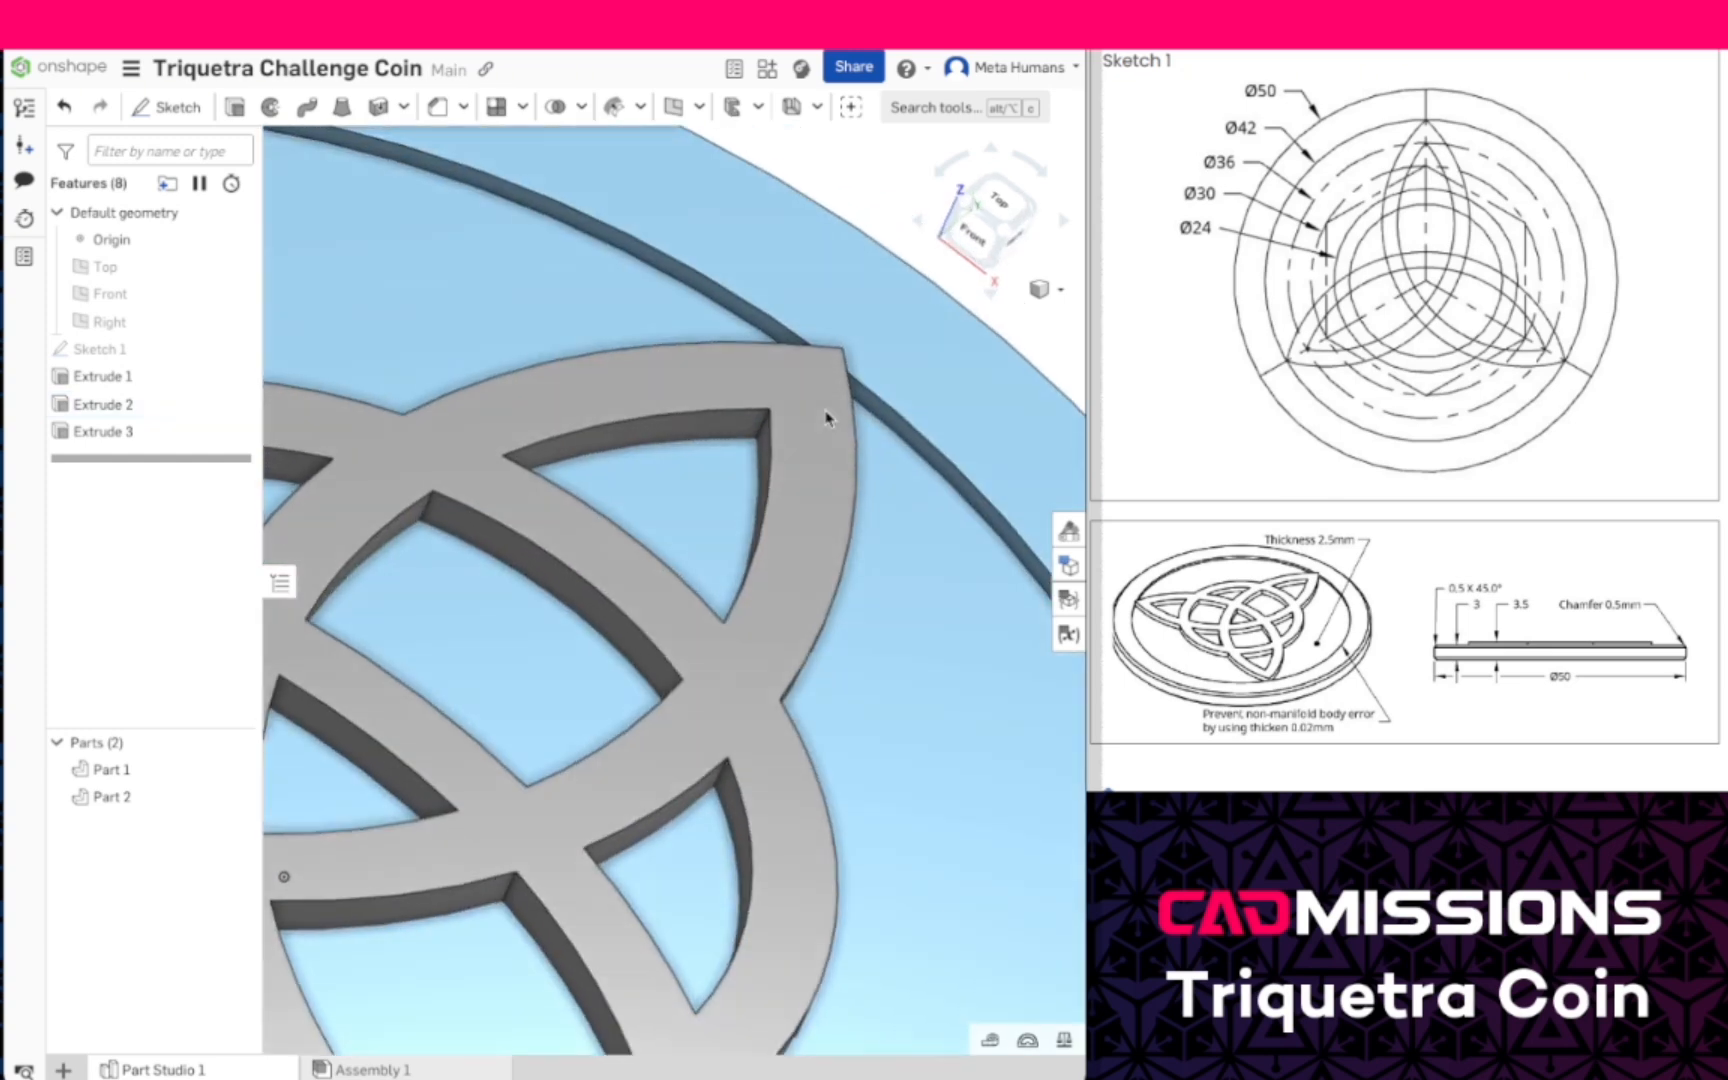
# - Thicken the rim's inner cylindrical face by 0.02 mm, adding the material to Part 1
pyautogui.moveTo(822, 413); pyautogui.dragTo(617, 278, button='right')
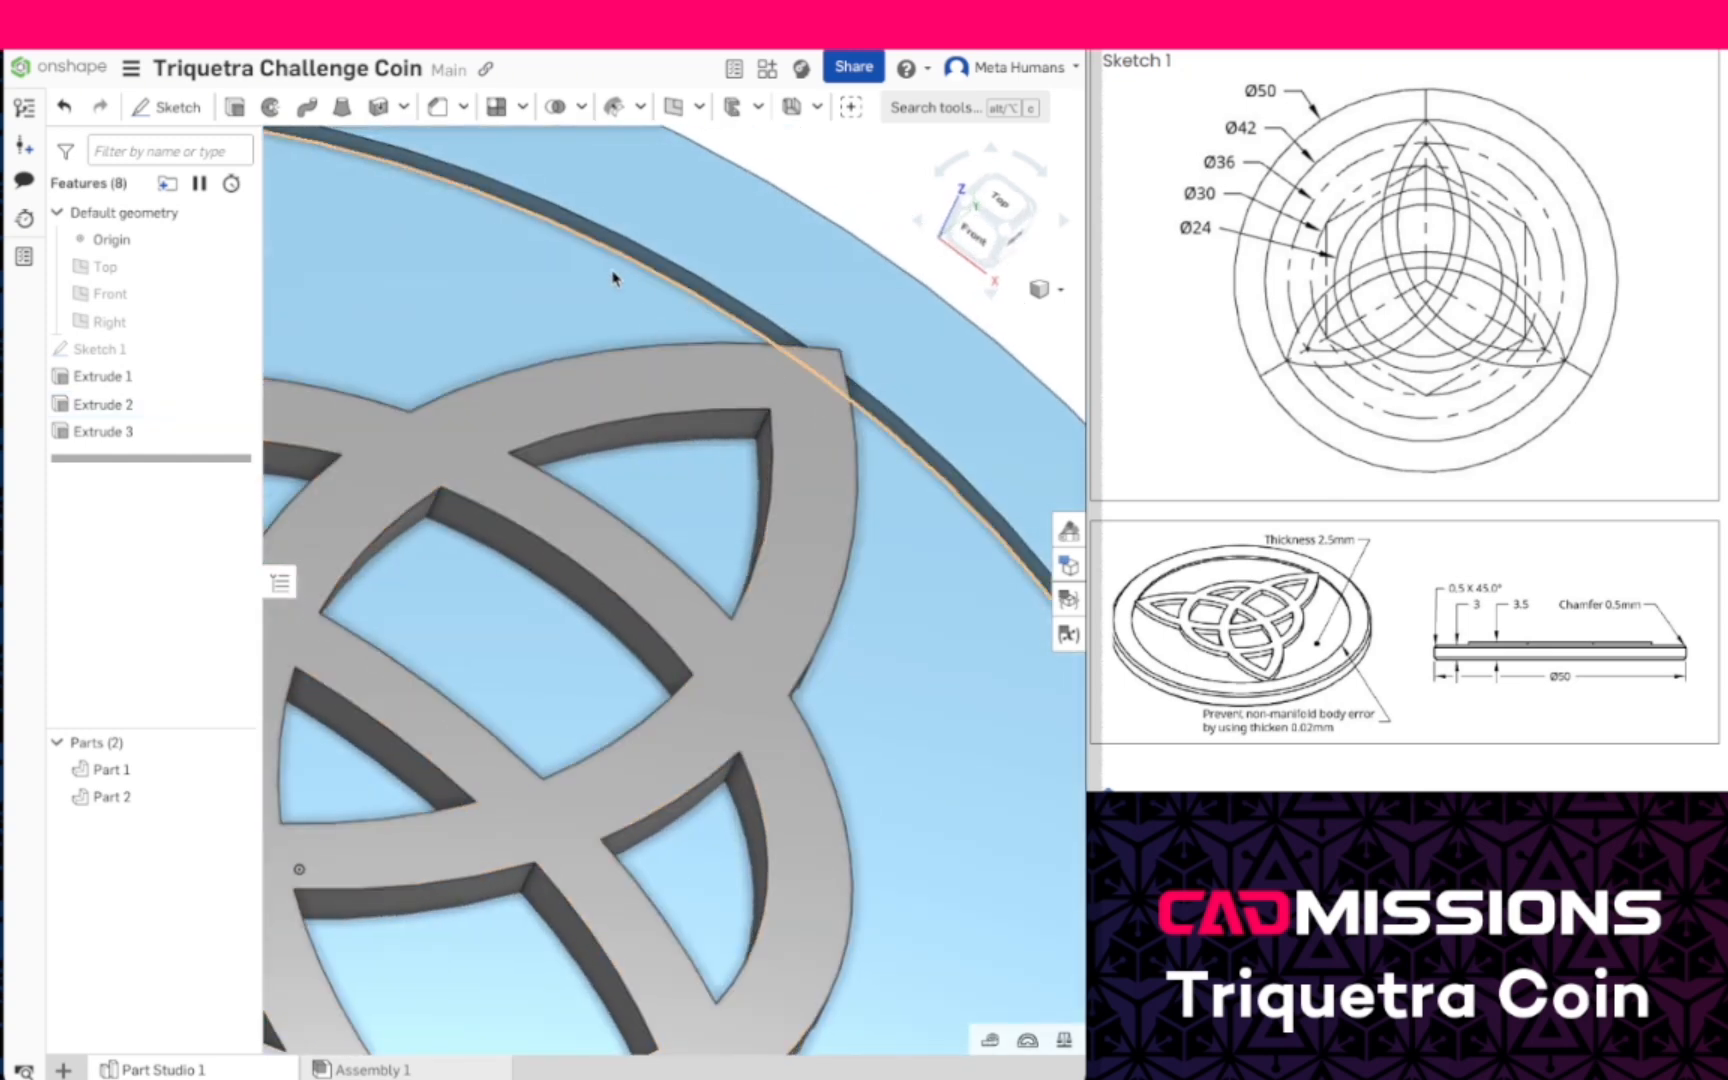
pyautogui.click(576, 226)
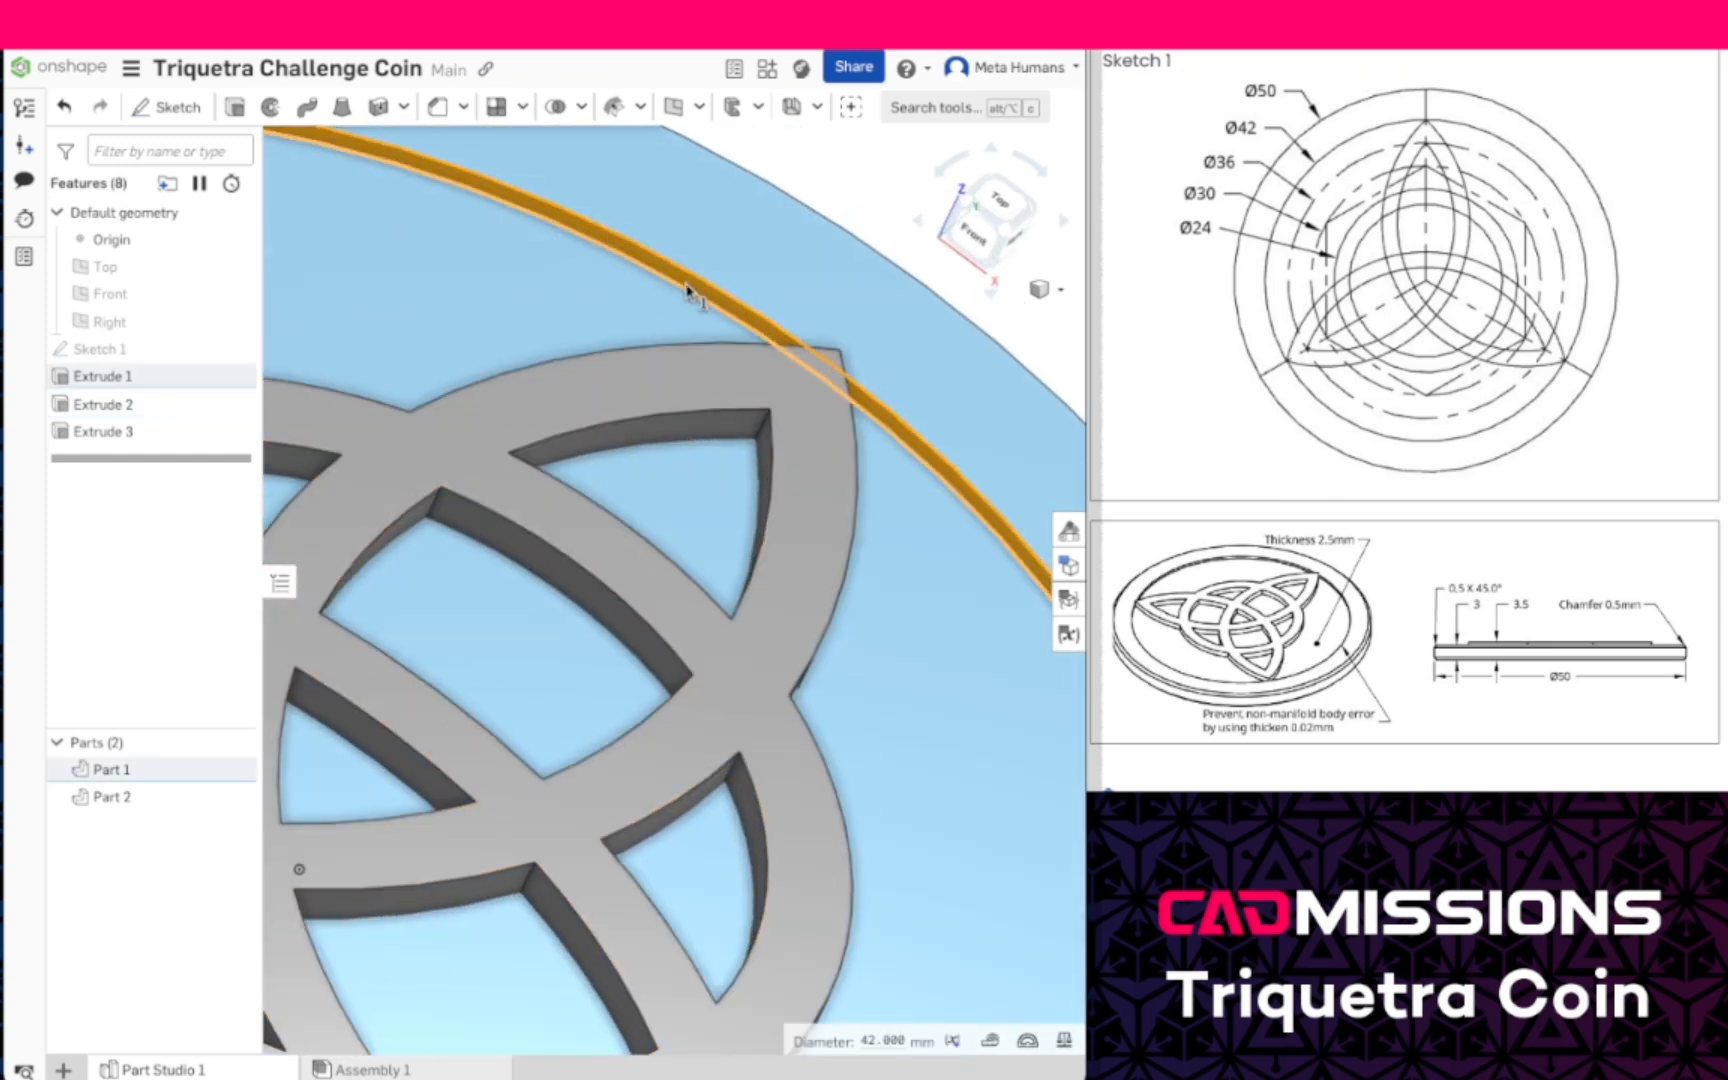
pyautogui.click(379, 108)
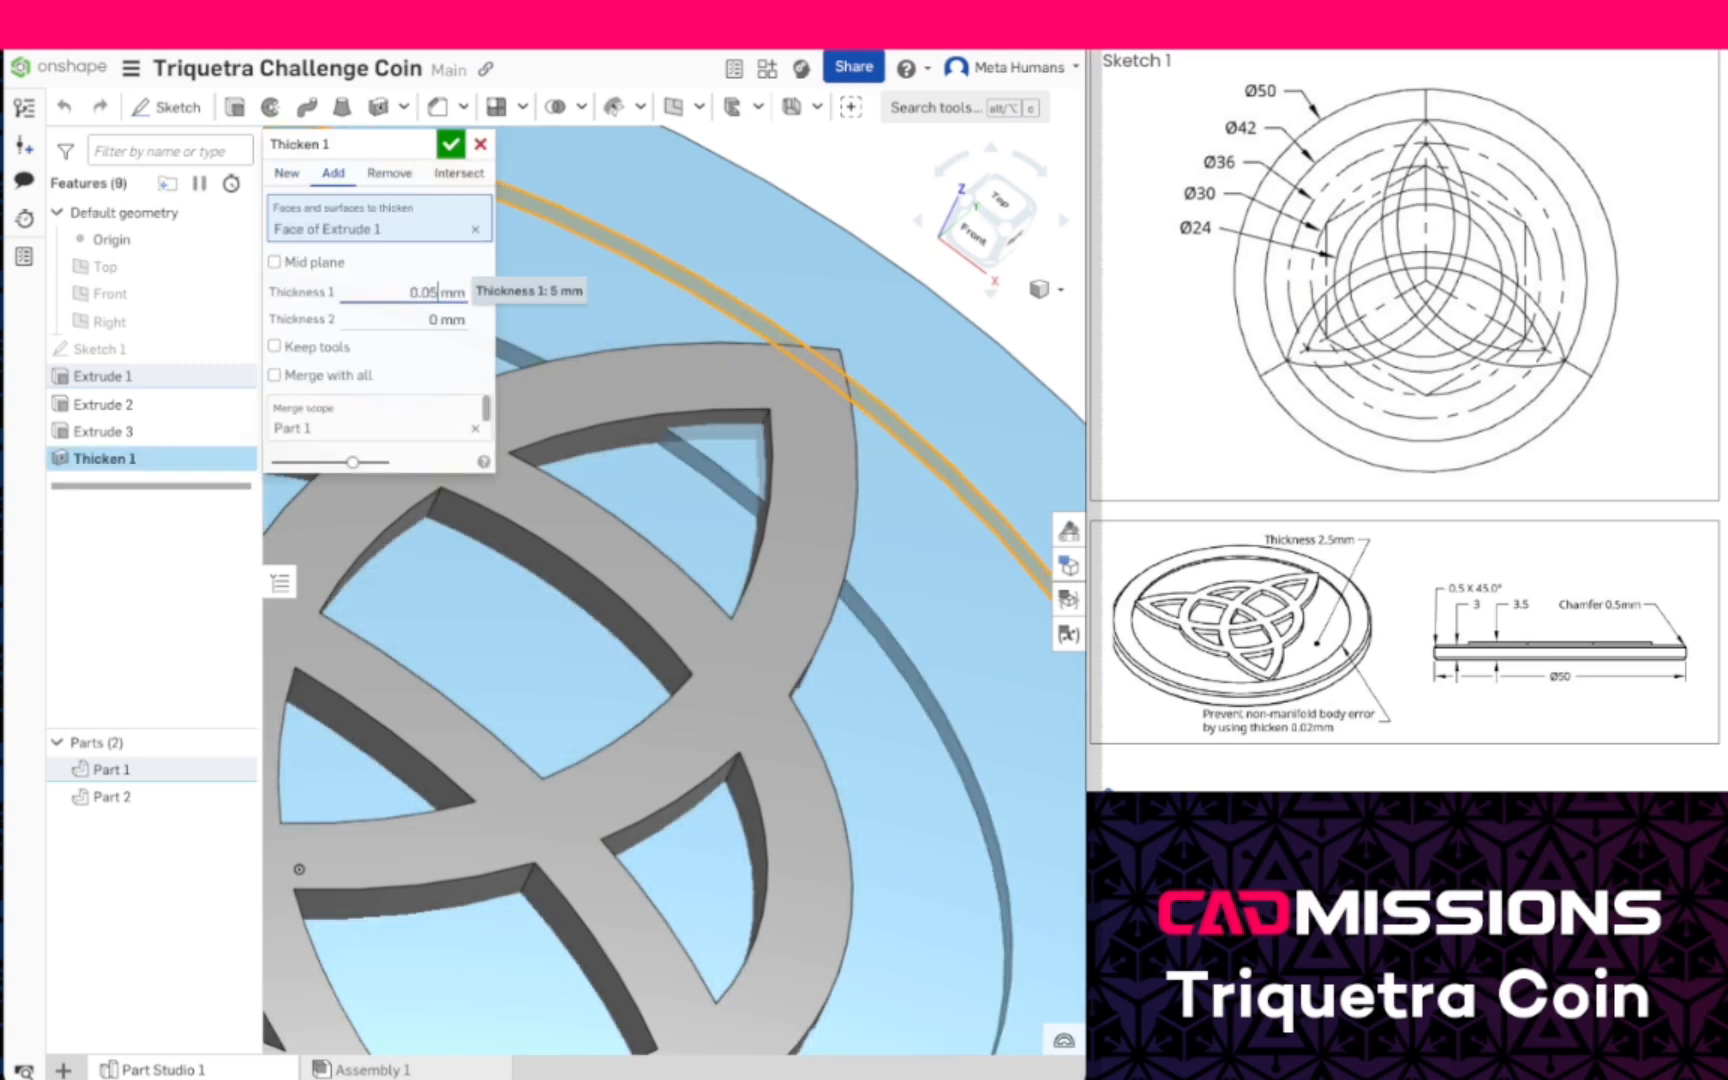
pyautogui.click(449, 147)
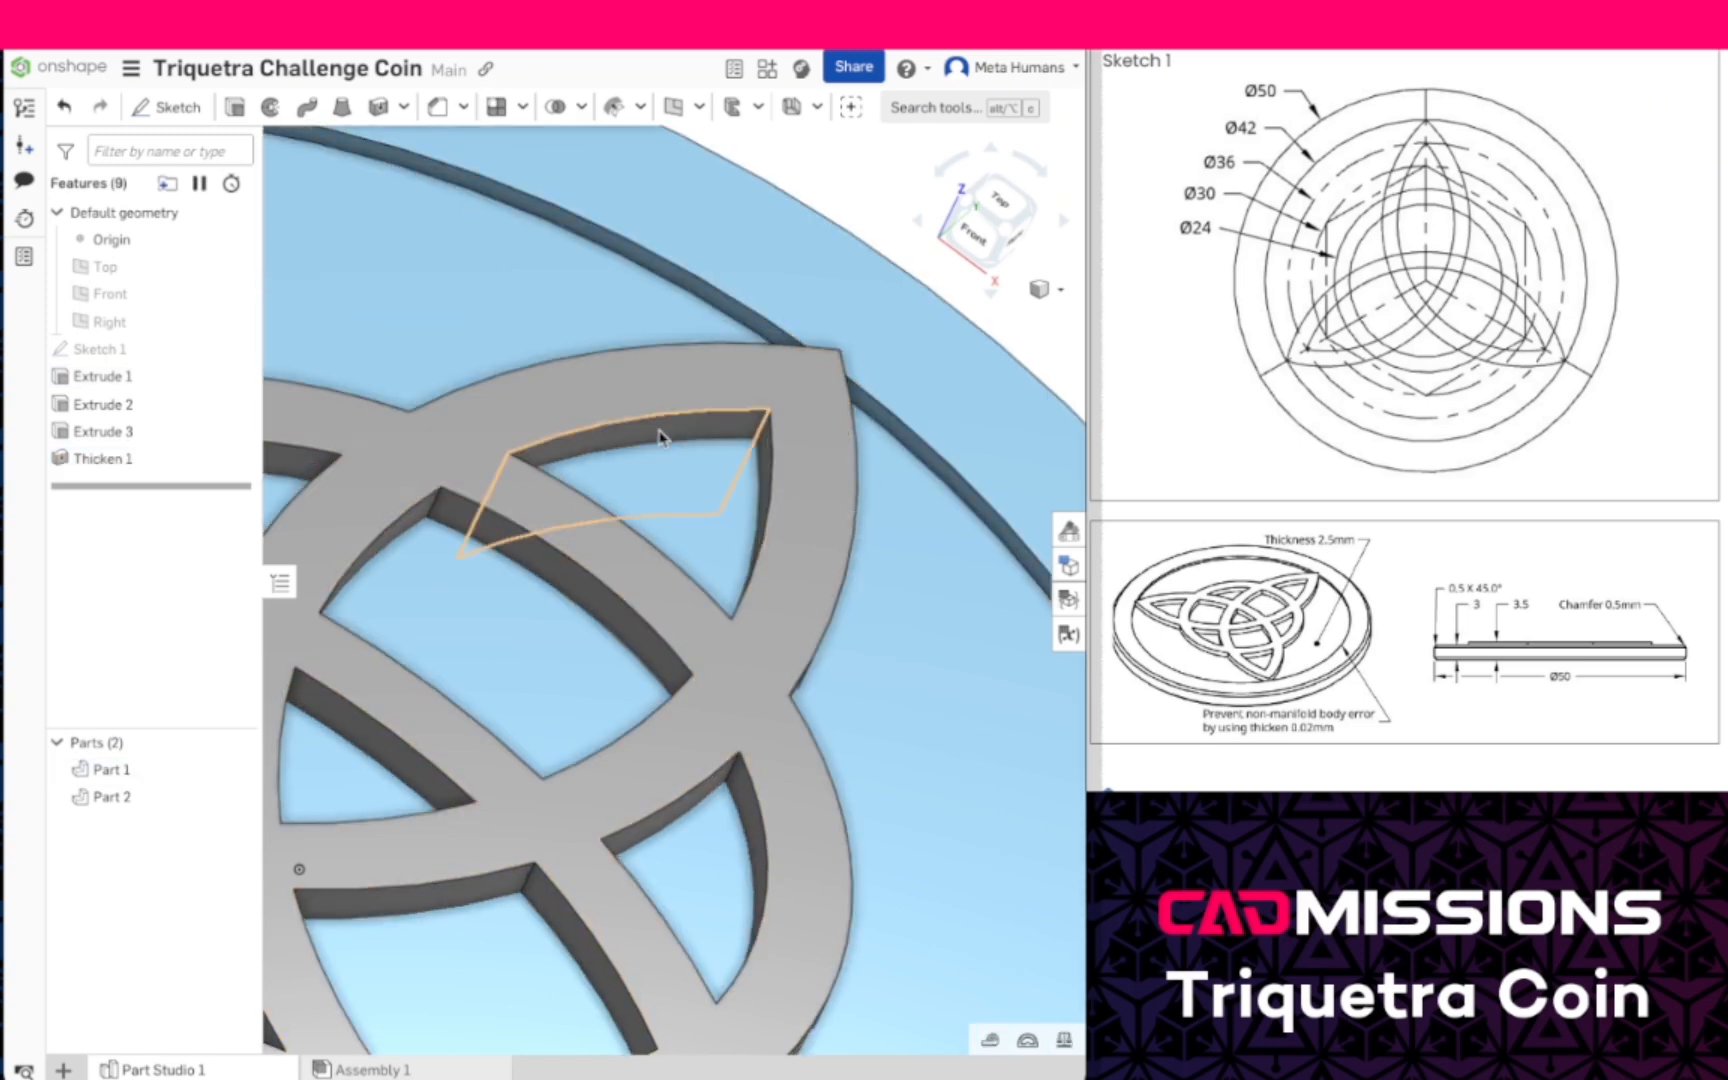
# - Edit the knot extrusion so it adds material and merges with all parts instead of creating a new one
pyautogui.click(163, 436)
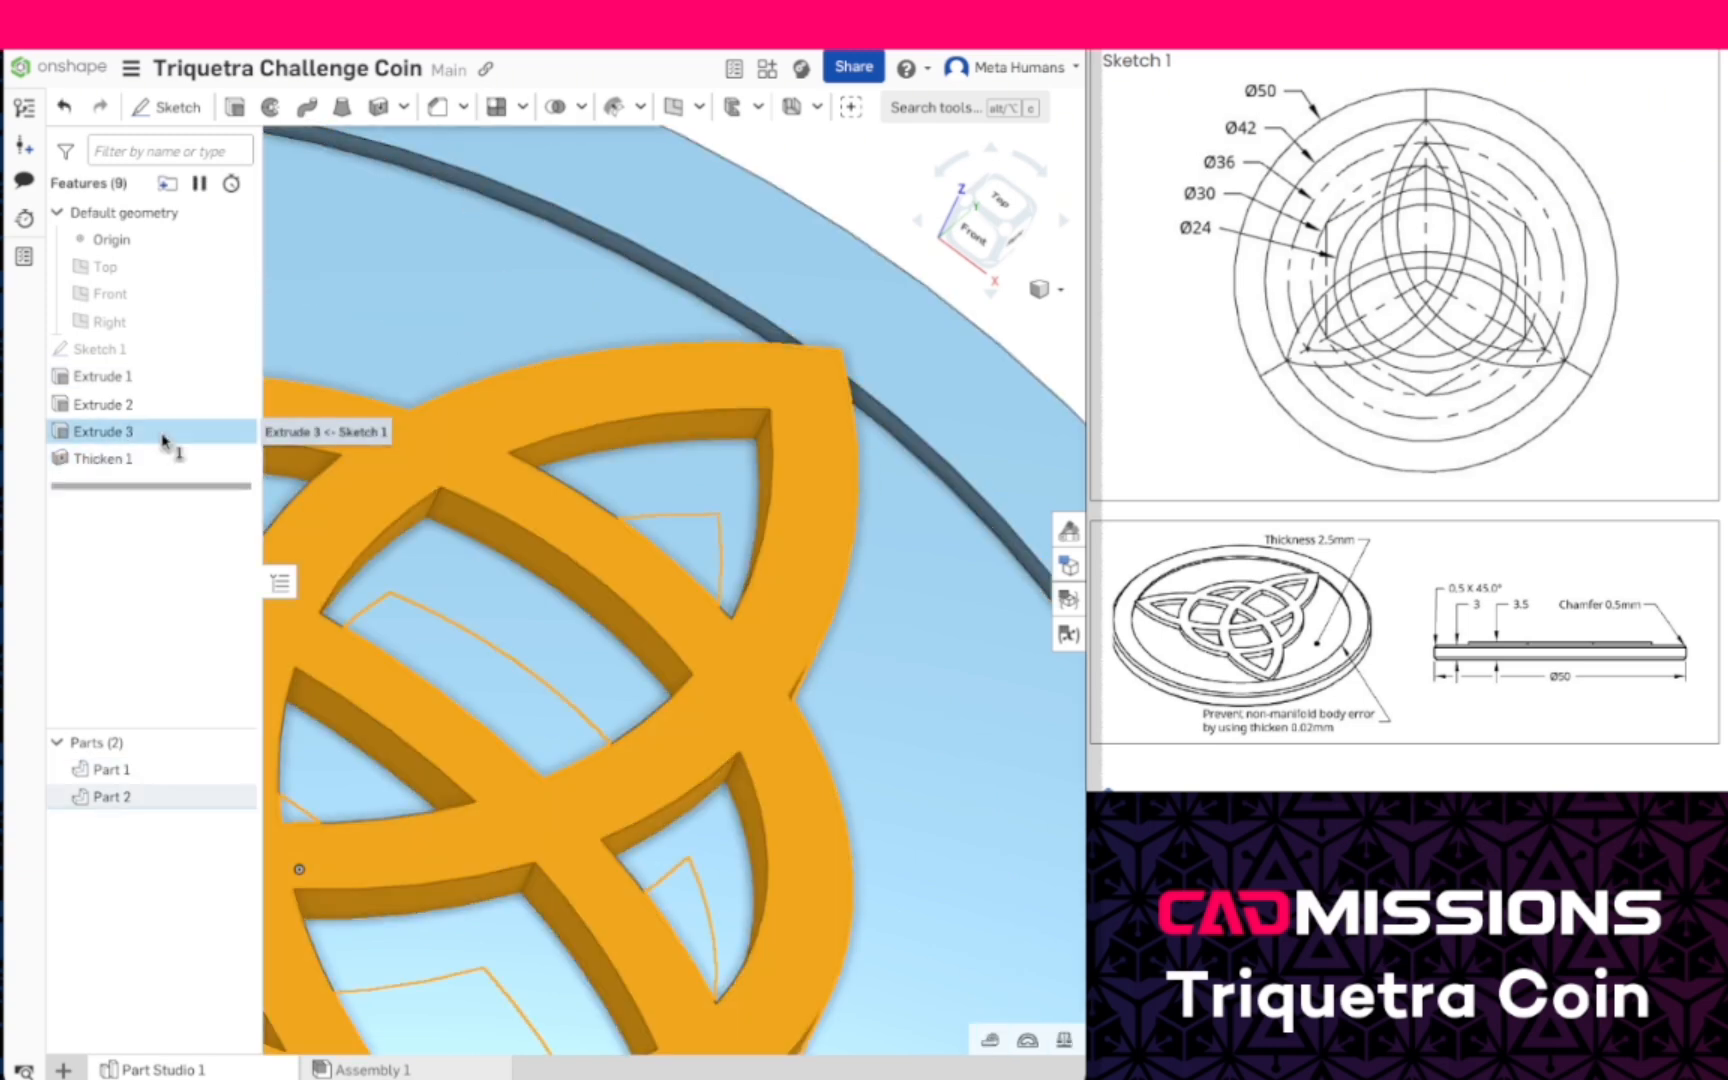
pyautogui.doubleClick(163, 436)
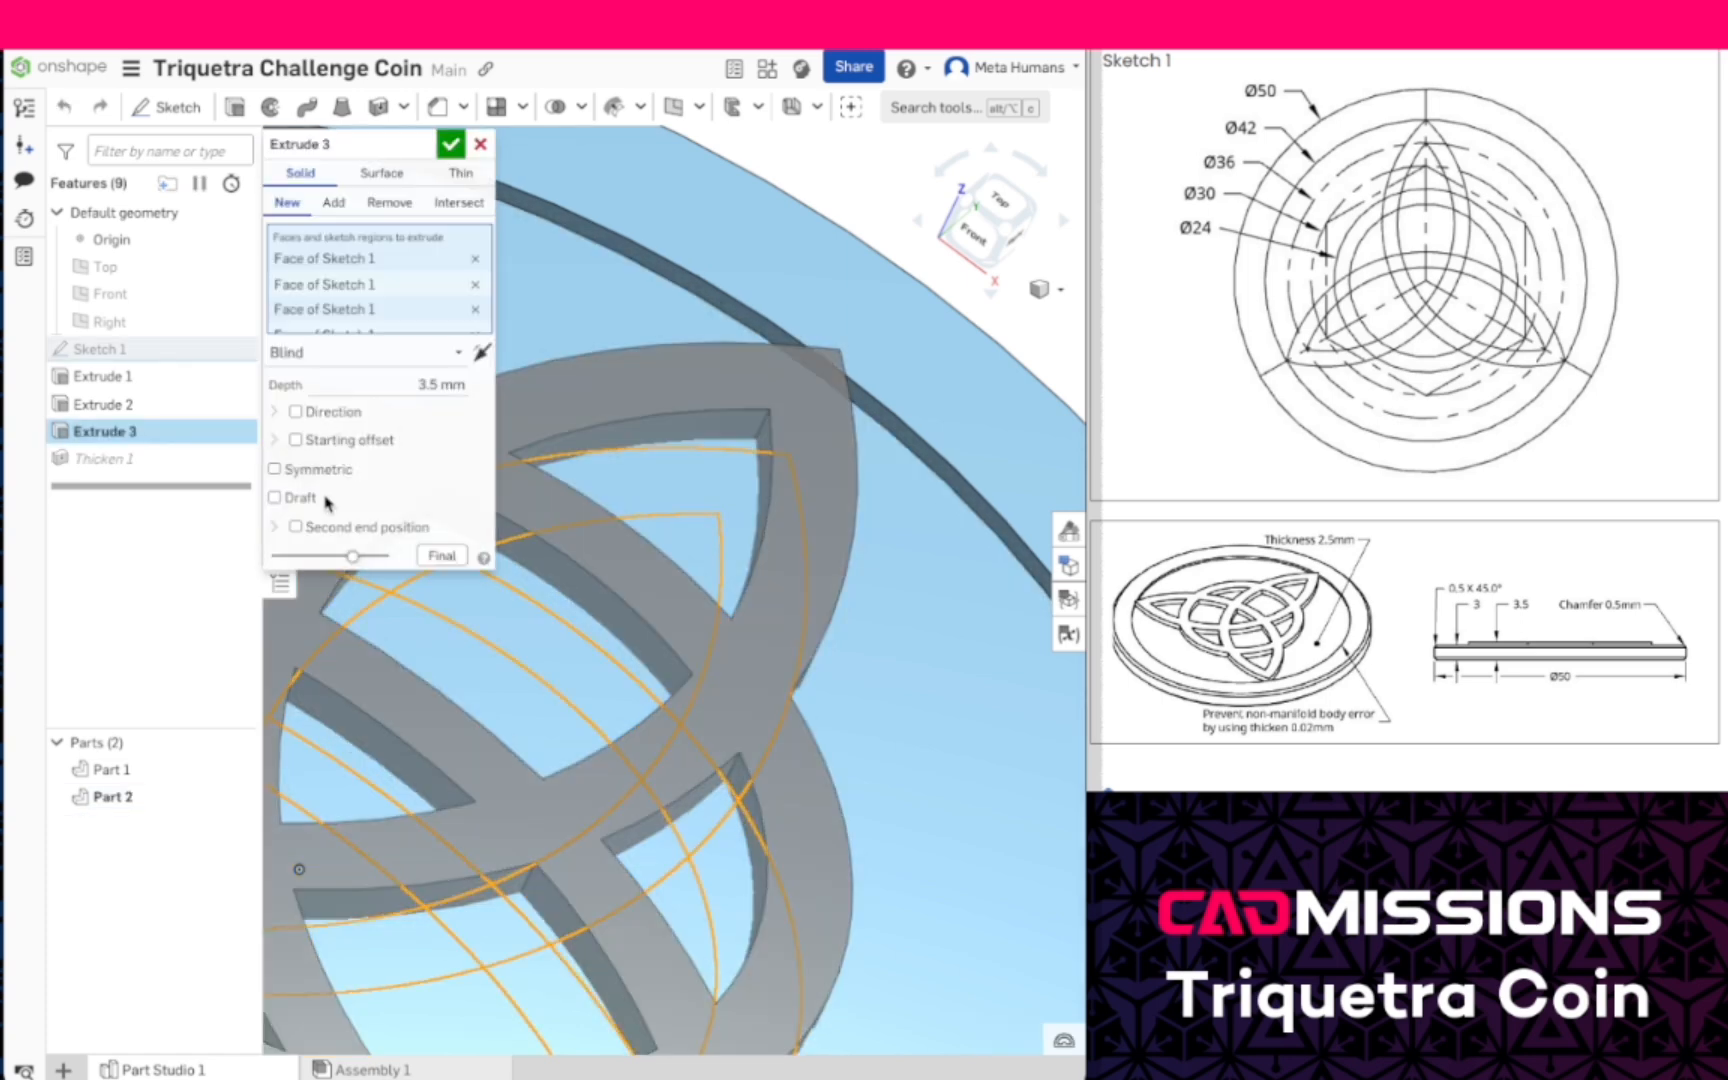
pyautogui.click(336, 204)
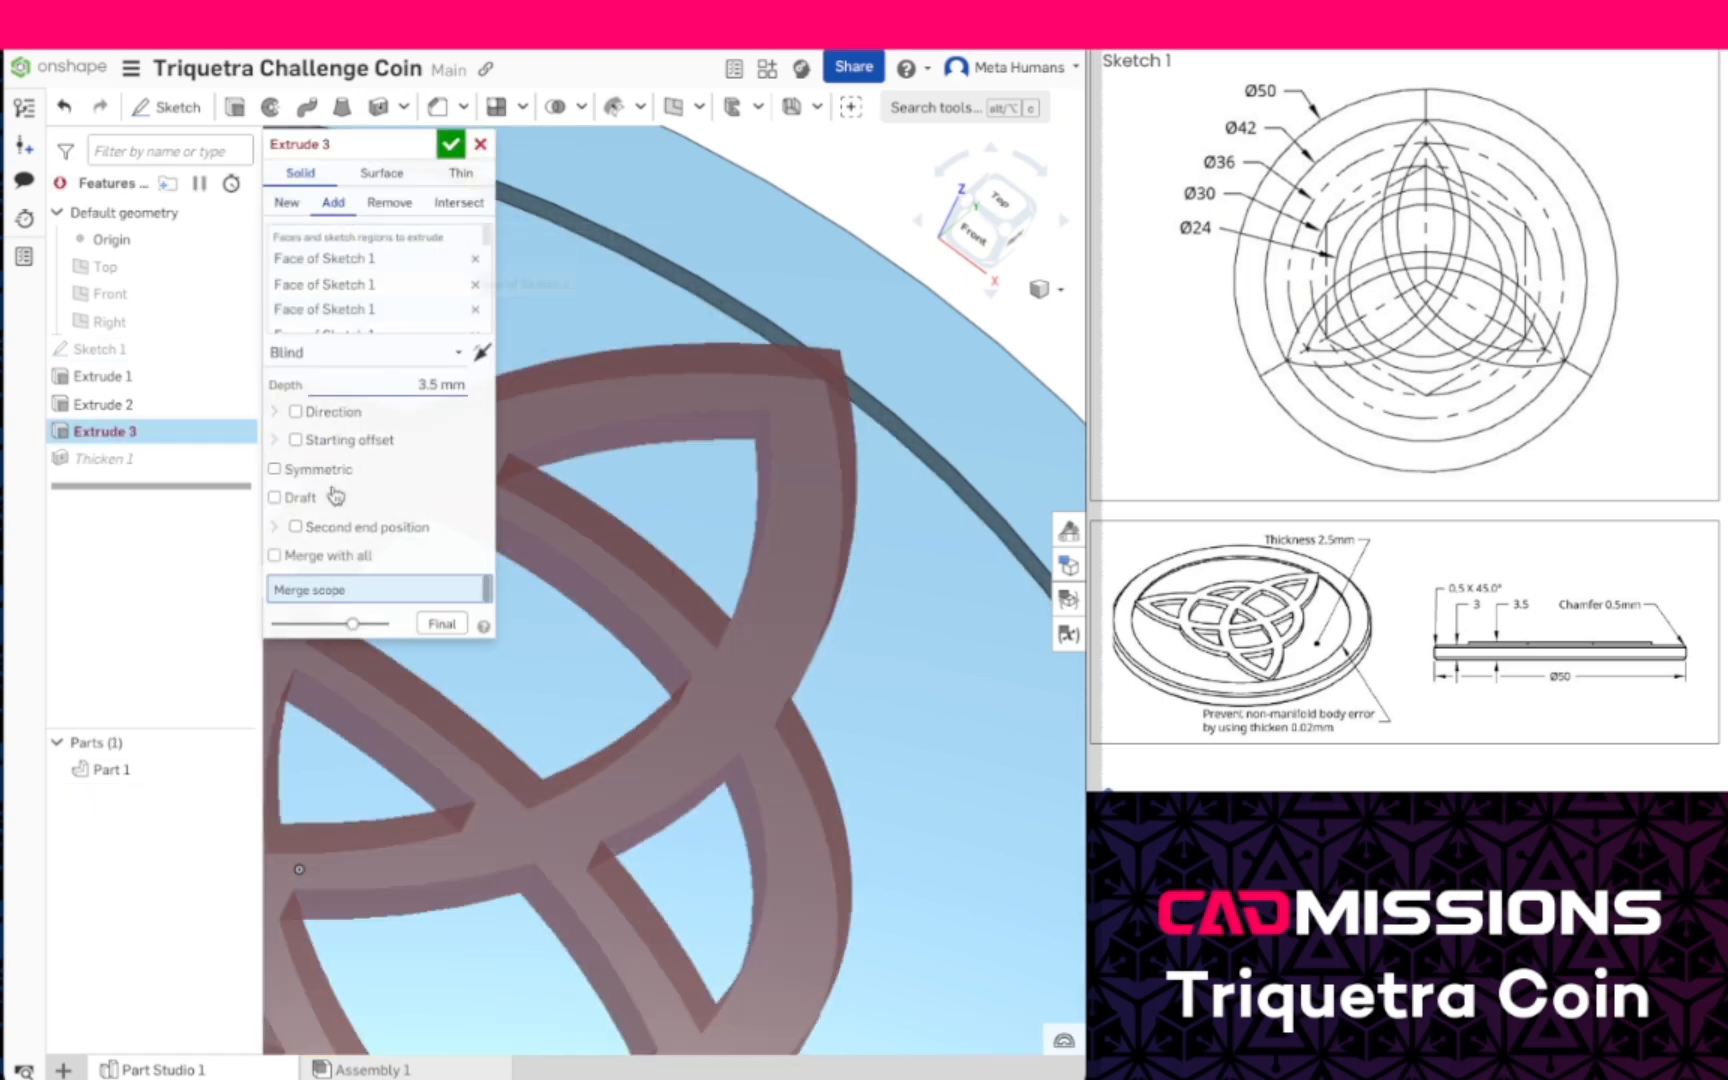
pyautogui.click(340, 558)
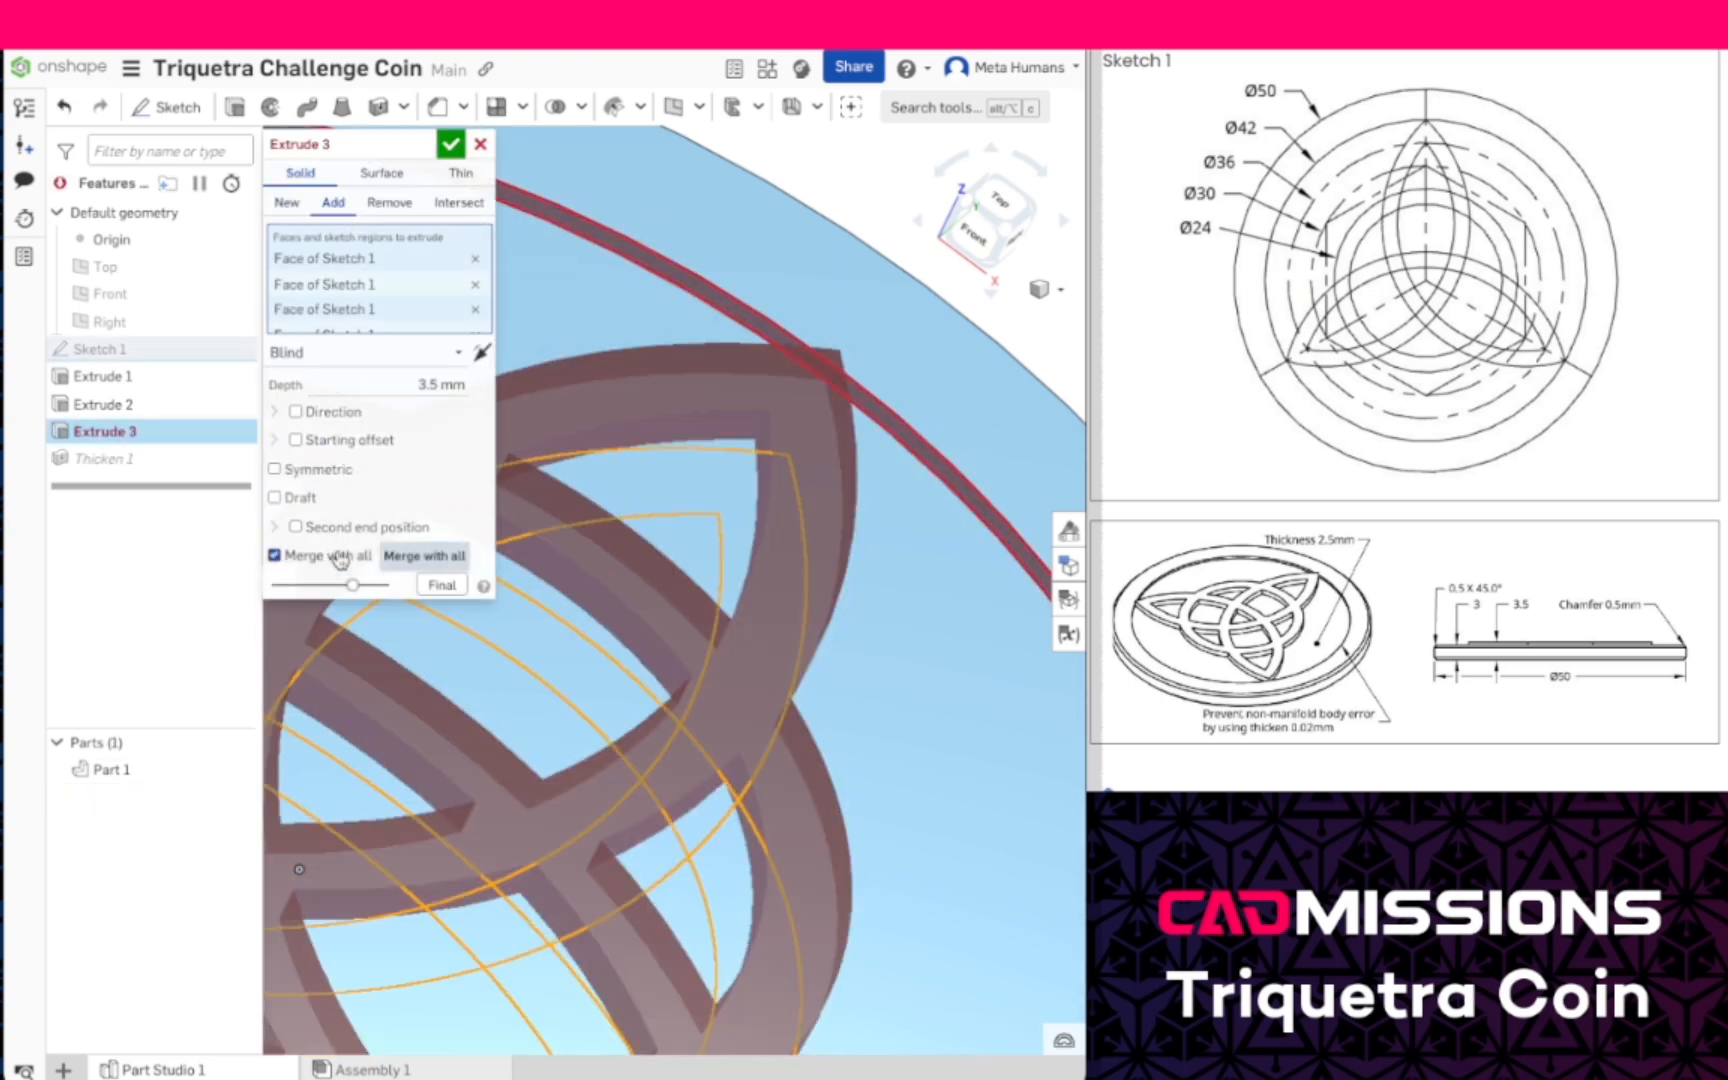
pyautogui.click(451, 147)
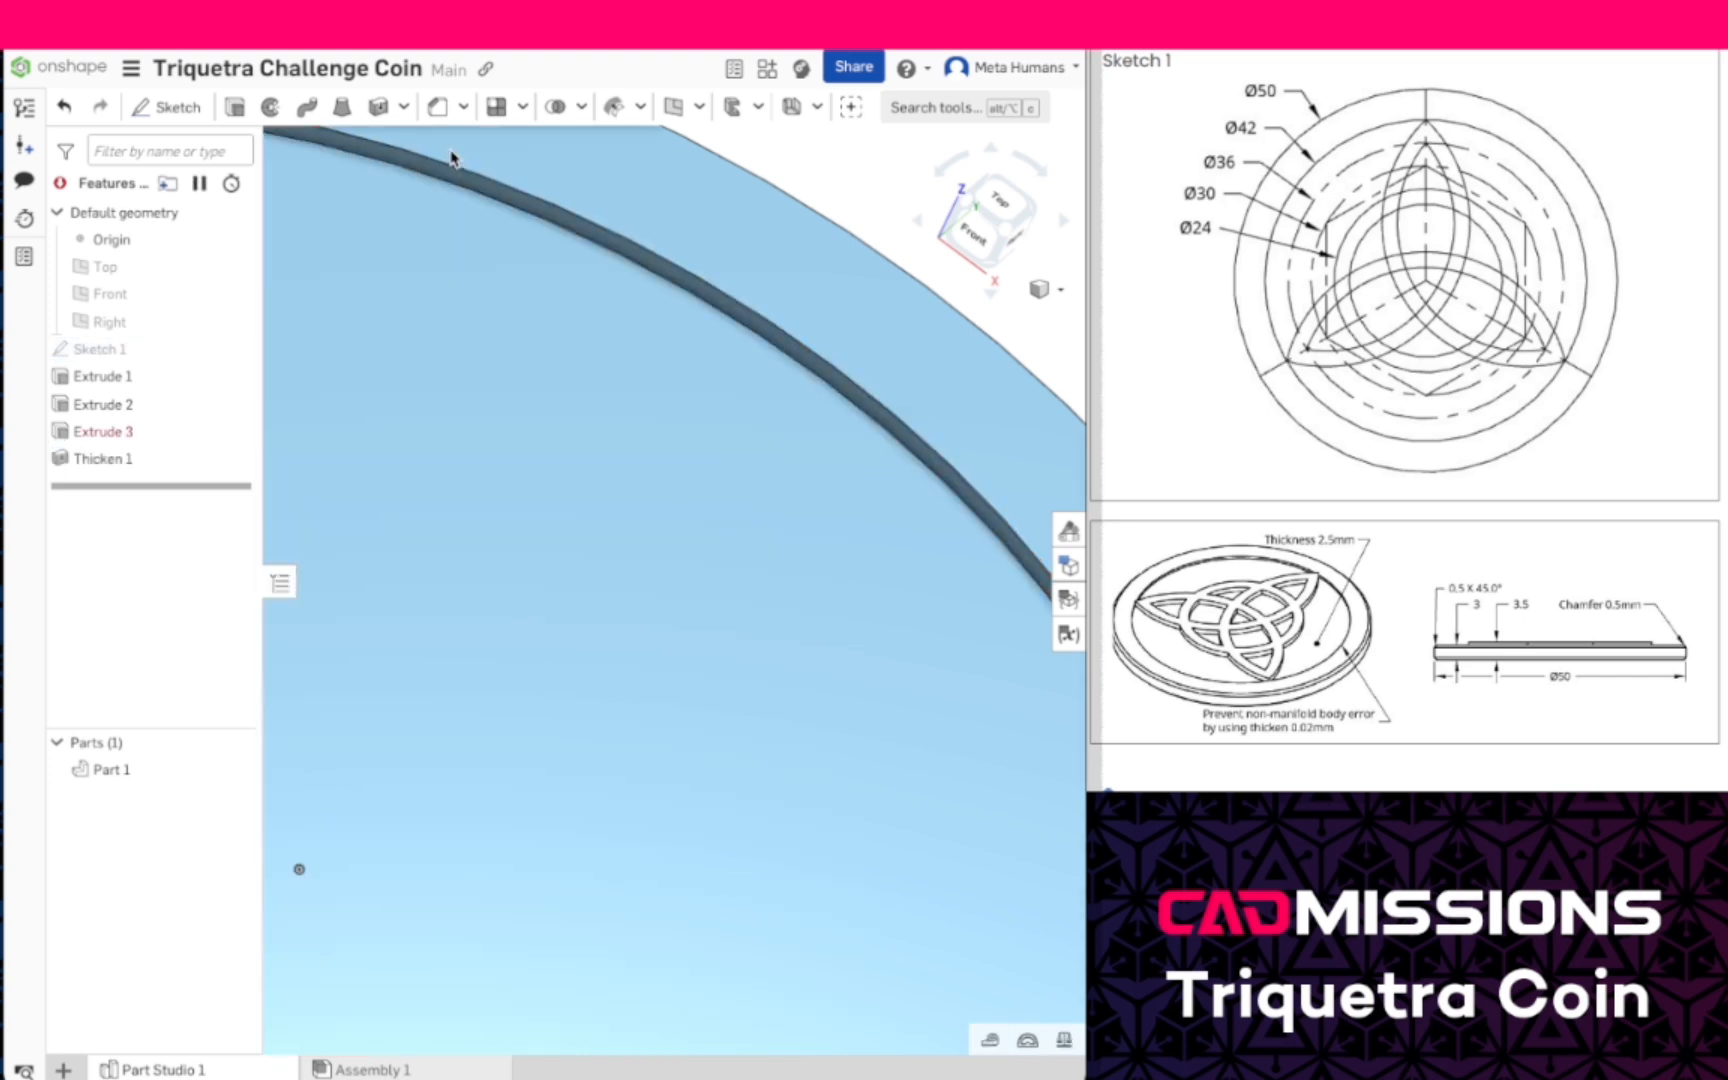
# - Reorder the features so that Thicken 1 comes before Extrude 3
pyautogui.moveTo(192, 461)
pyautogui.mouseDown()
pyautogui.moveTo(176, 462)
pyautogui.moveTo(180, 428)
pyautogui.mouseUp()
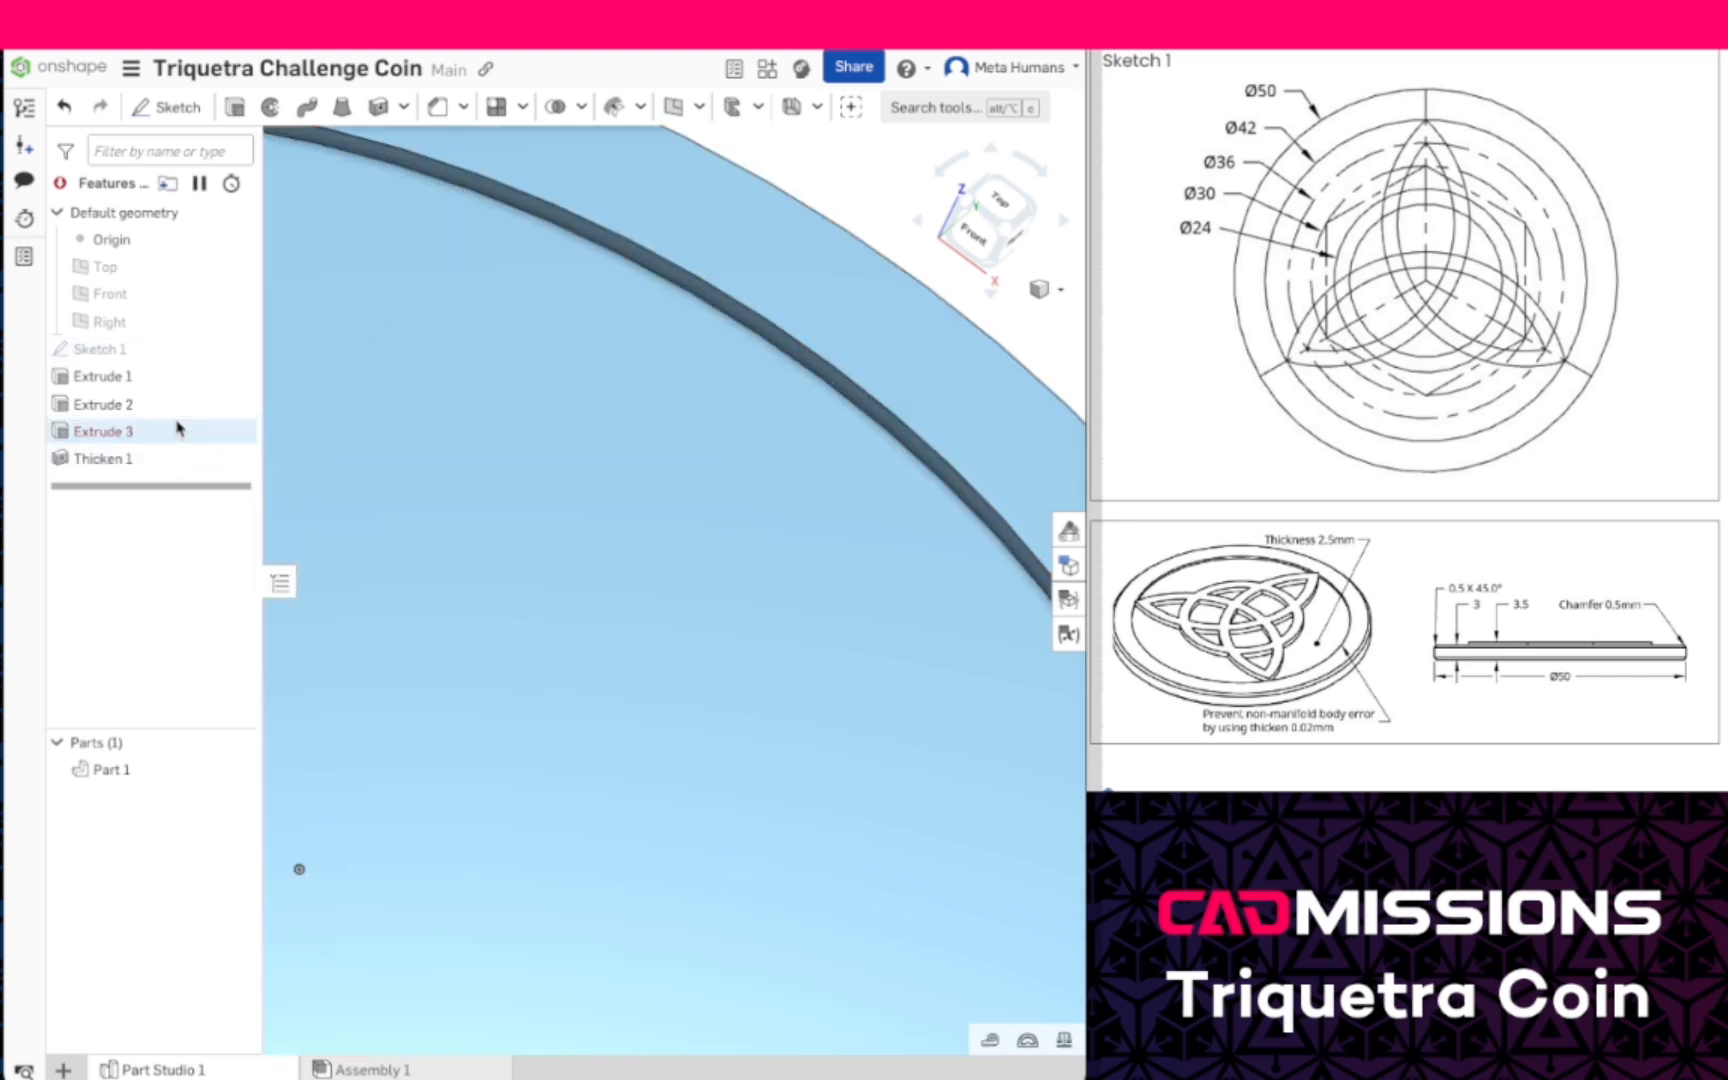
pyautogui.scroll(-5, 708, 608)
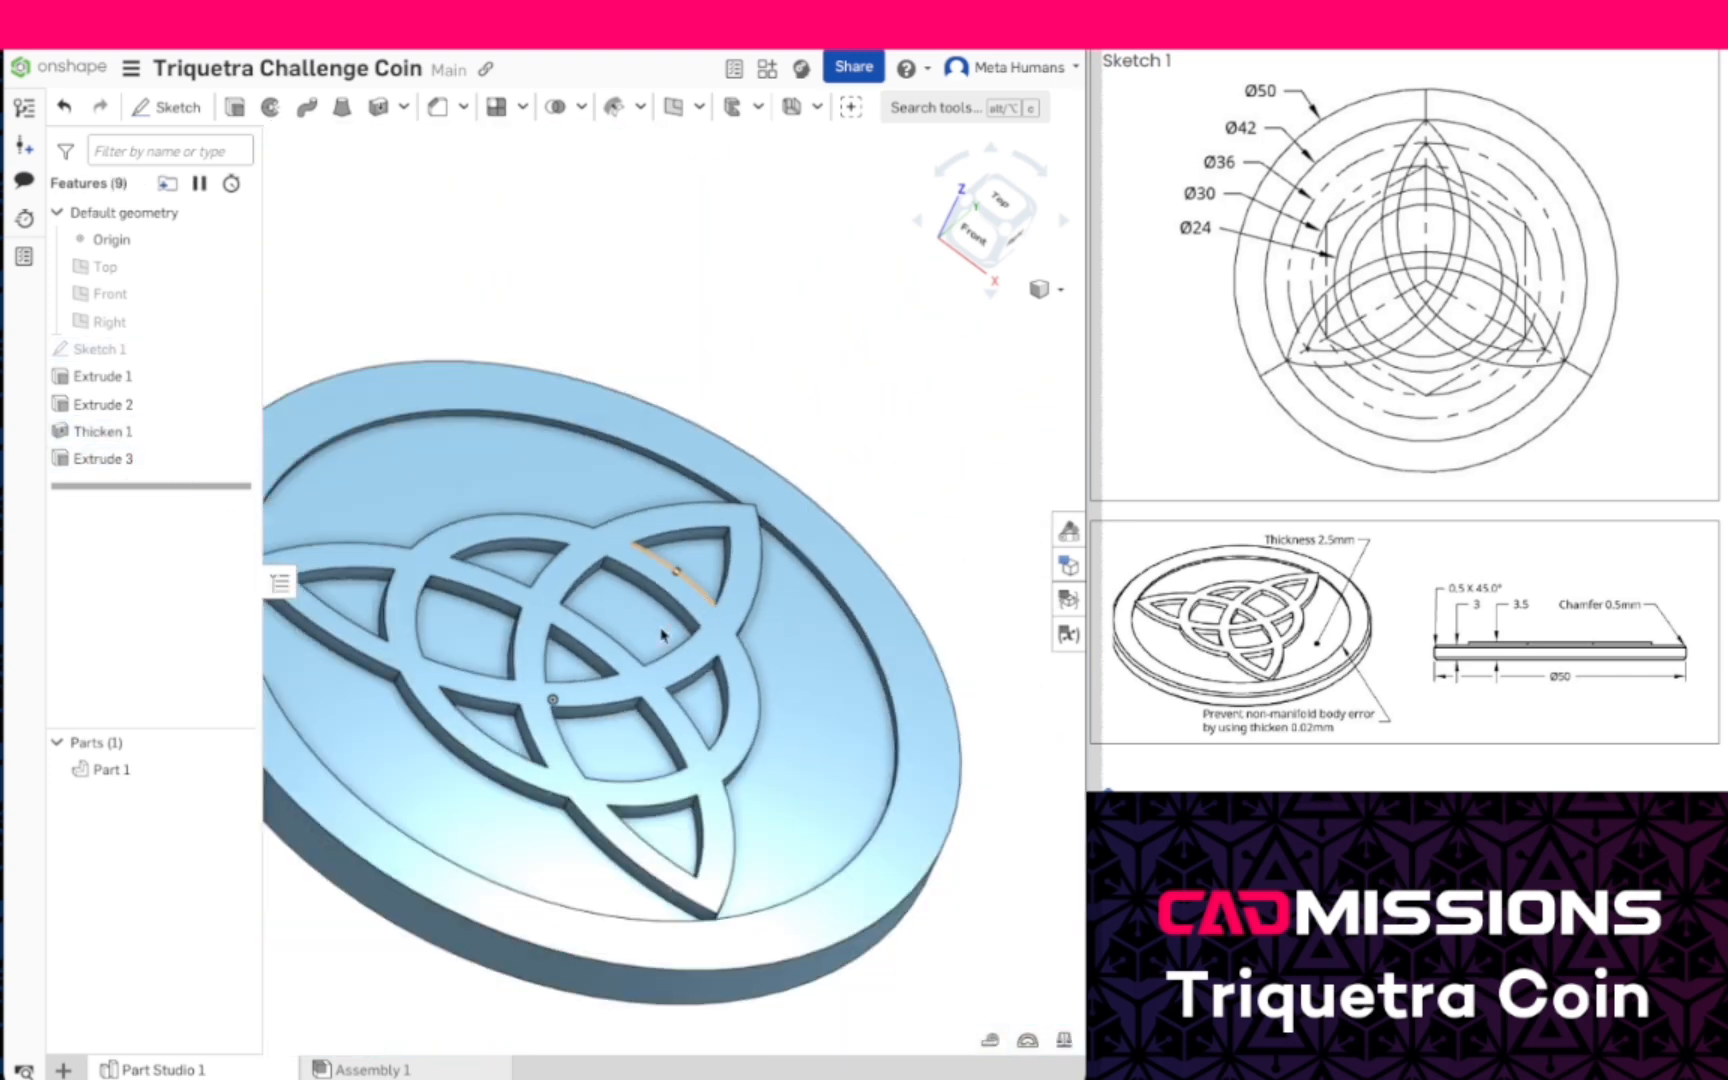
pyautogui.moveTo(625, 740); pyautogui.dragTo(655, 615, button='right')
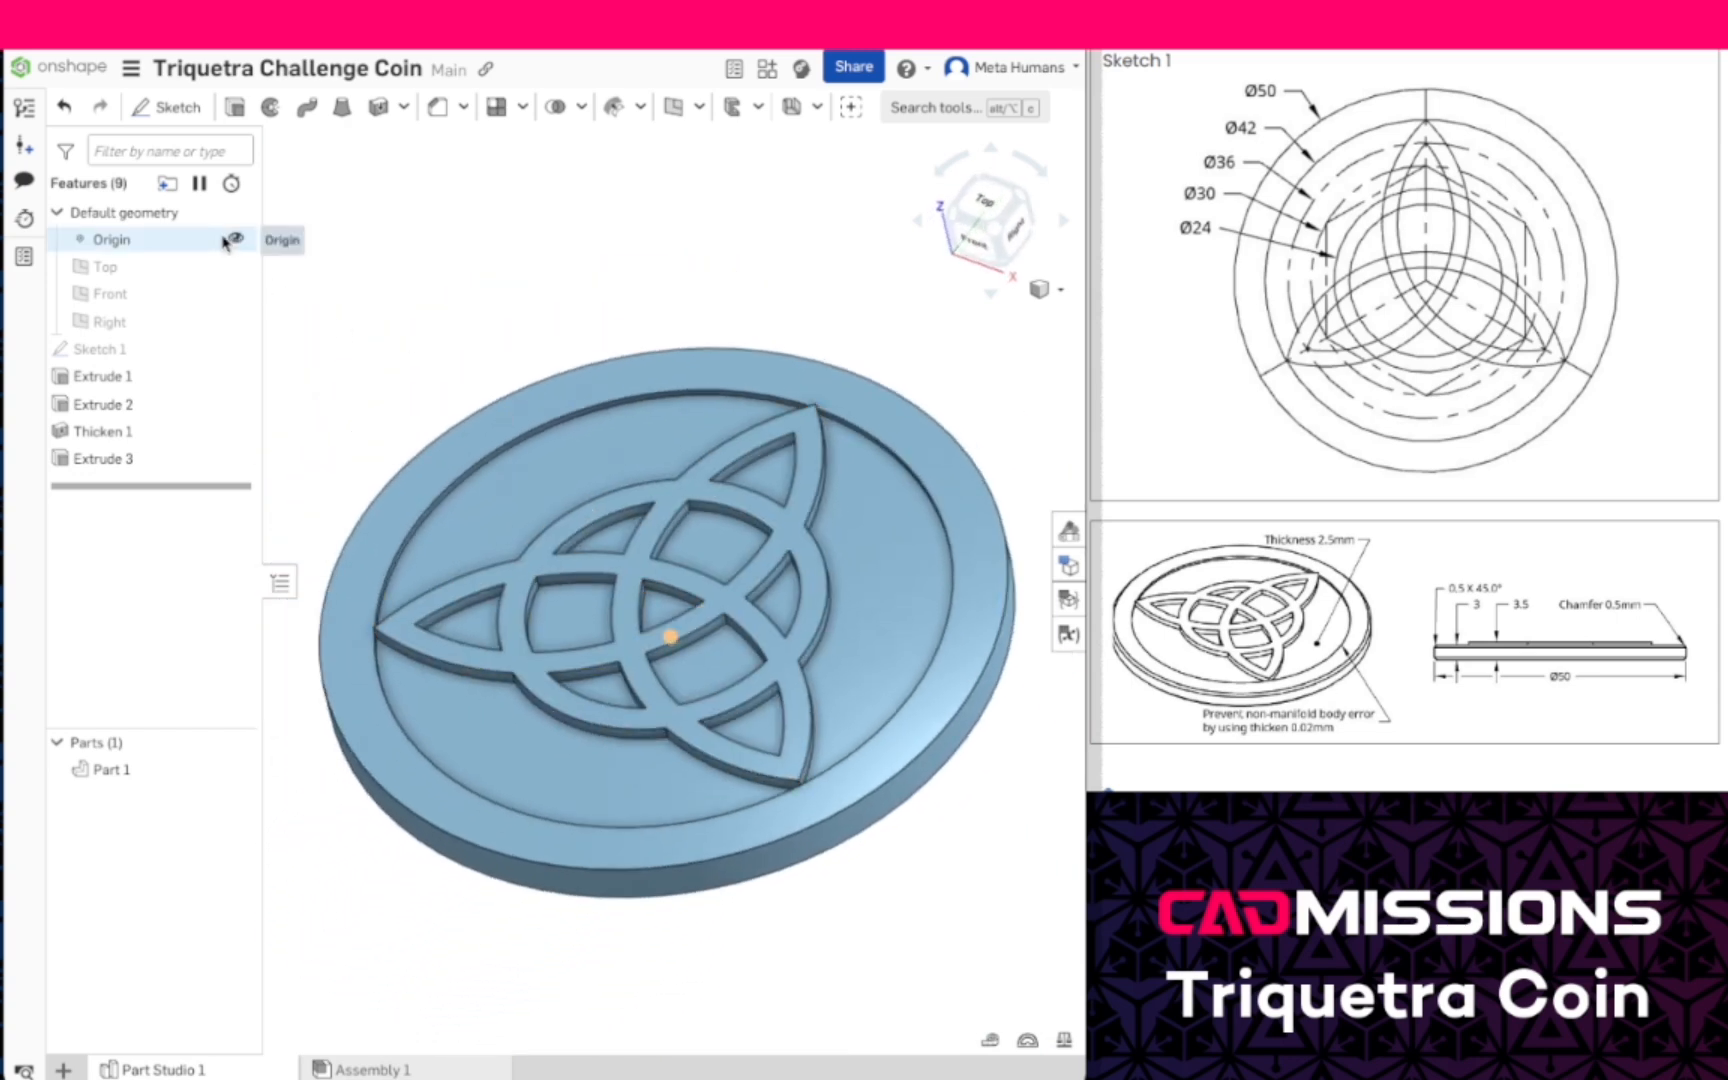
pyautogui.click(247, 234)
# - Chamfer the coin's upper and lower outer edges with an equal distance of 0.5 mm
pyautogui.moveTo(593, 987); pyautogui.dragTo(605, 948, button='right')
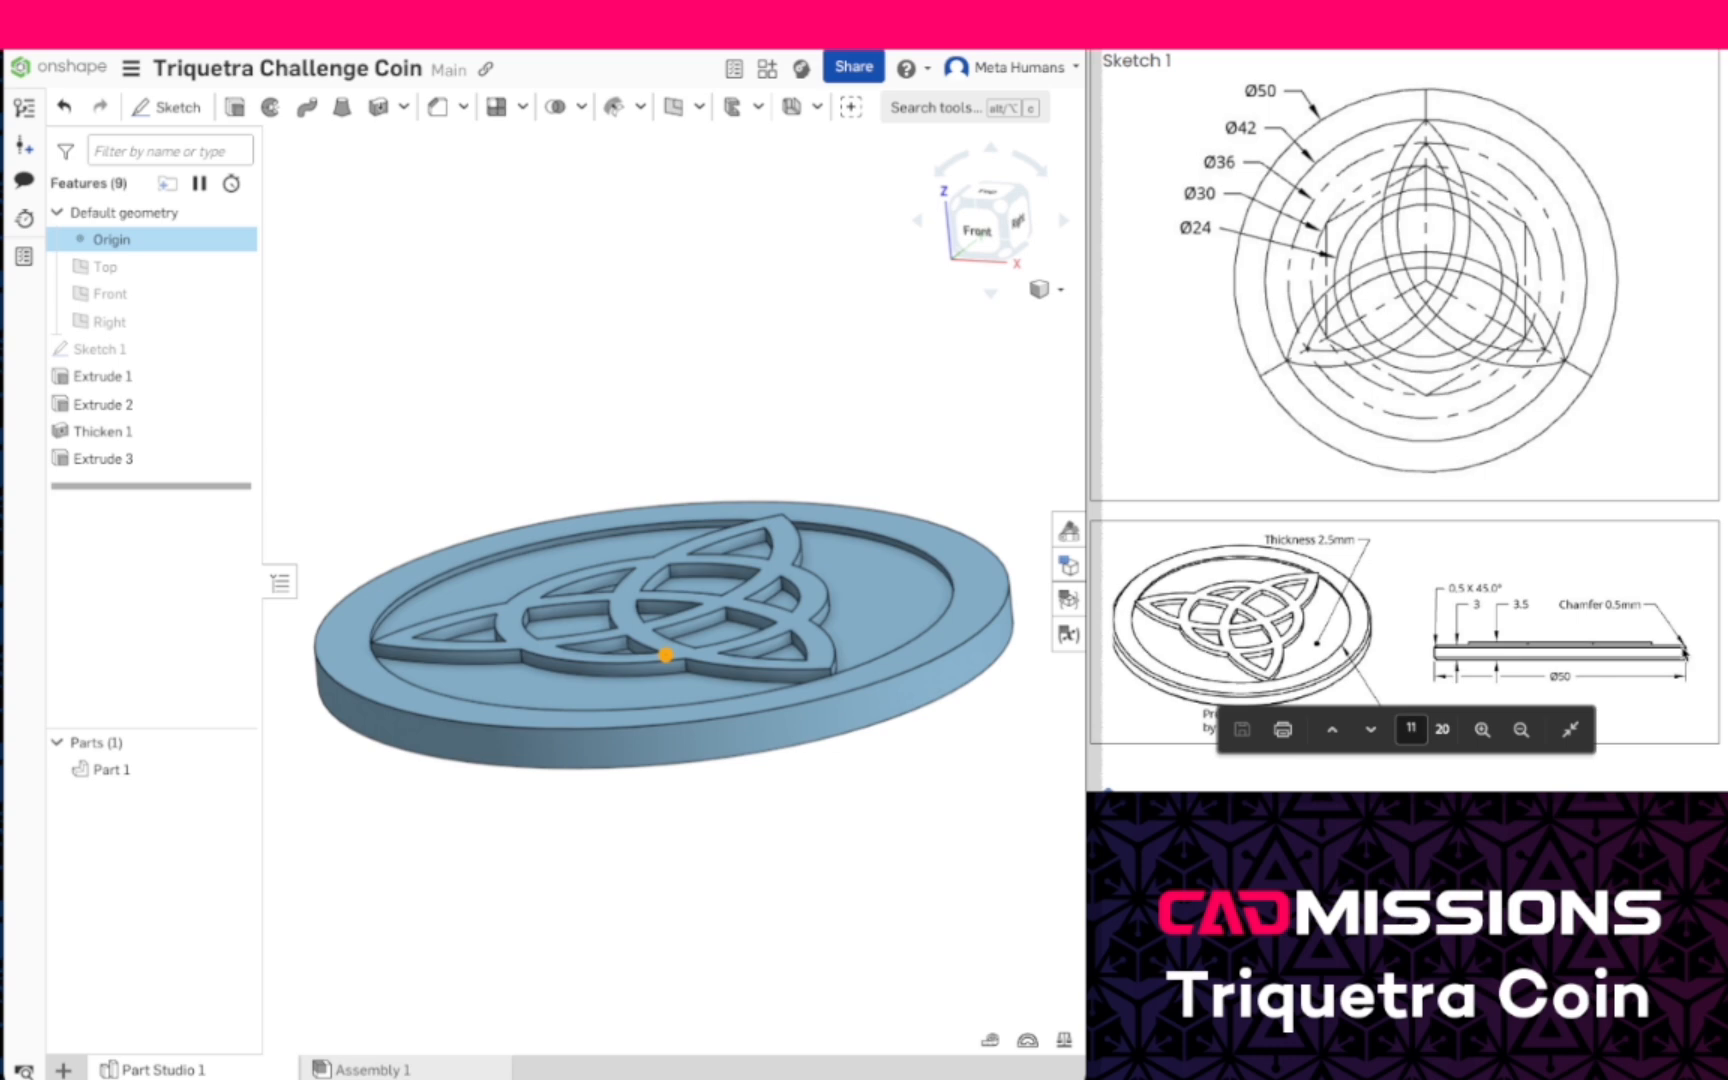
pyautogui.click(438, 112)
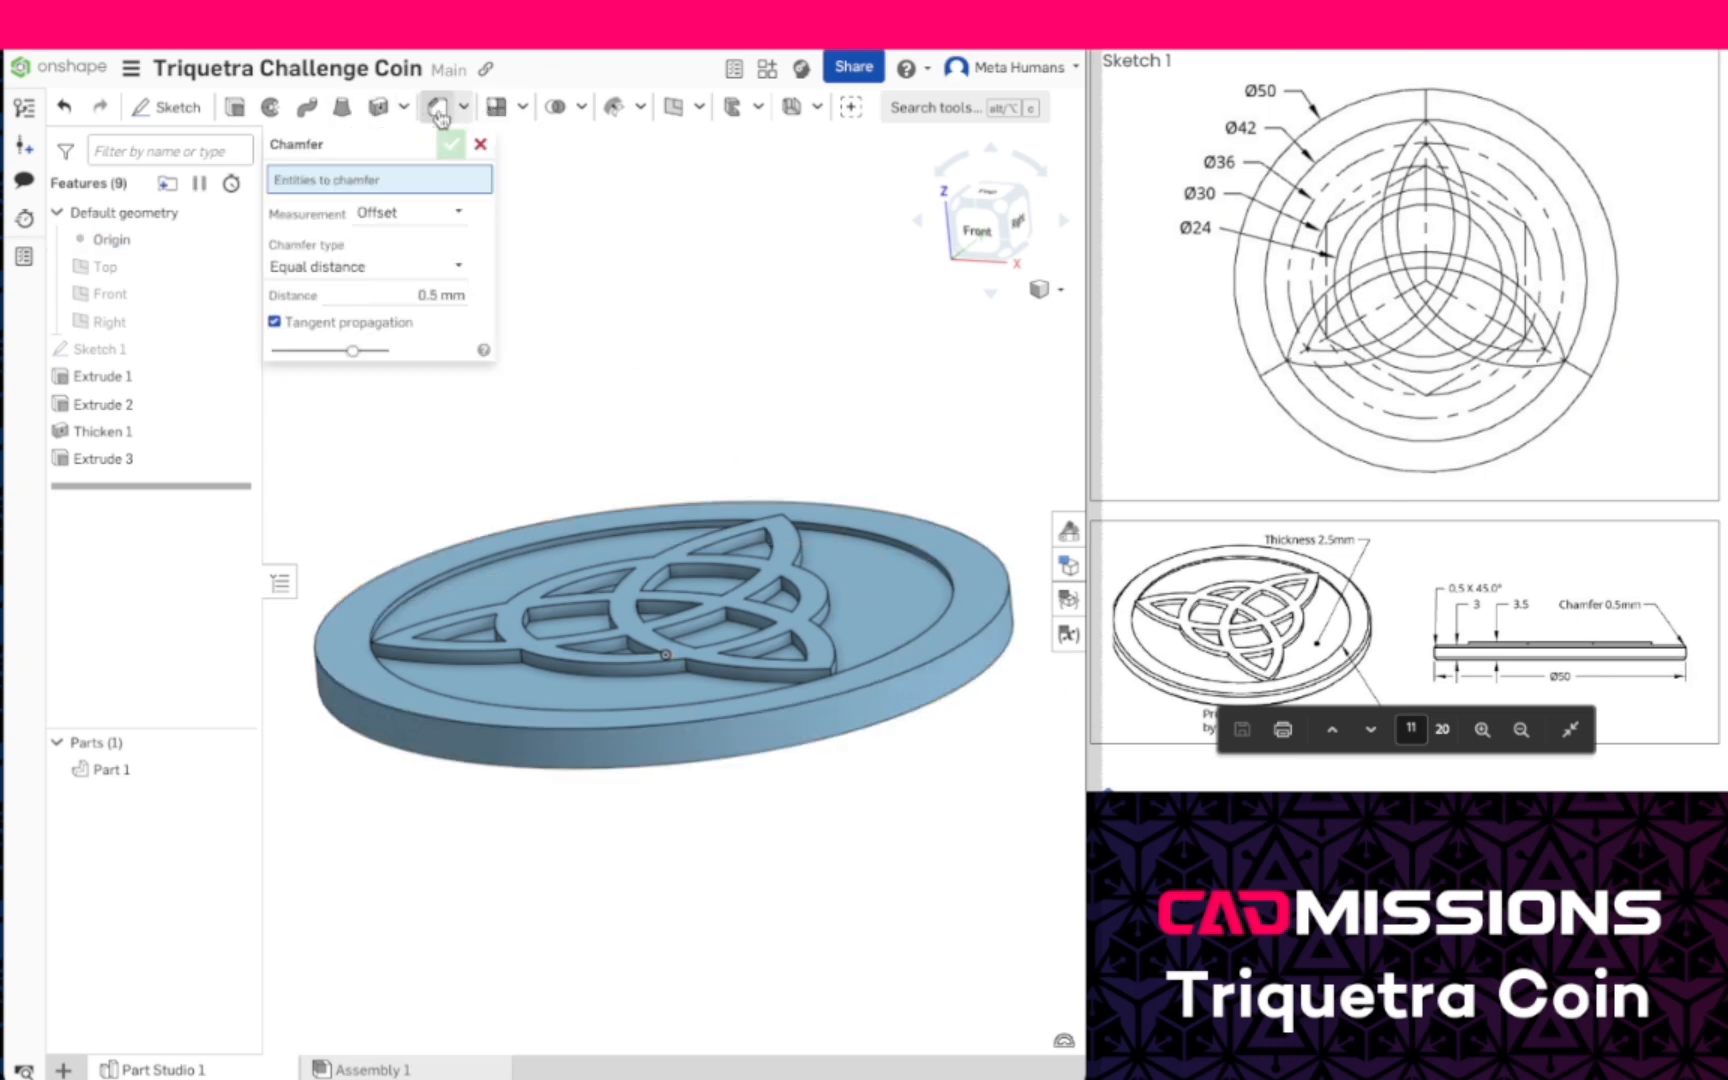
pyautogui.click(358, 705)
pyautogui.click(363, 741)
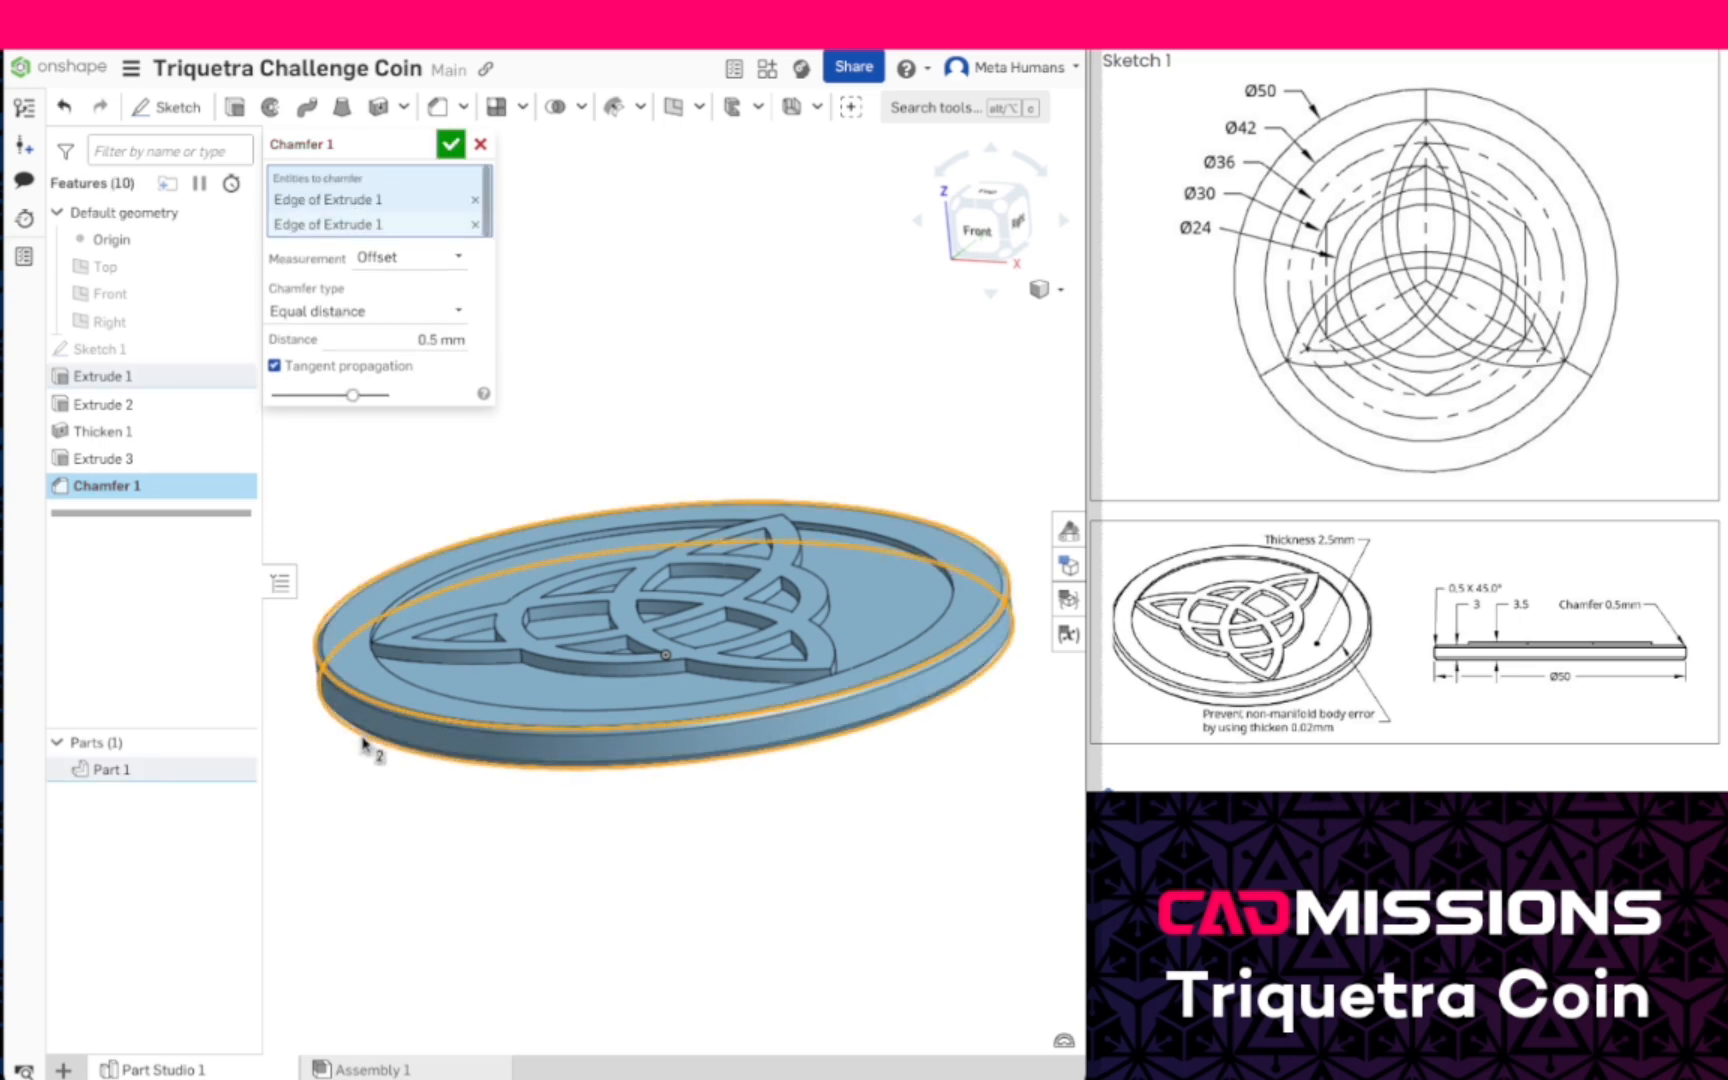
pyautogui.click(450, 146)
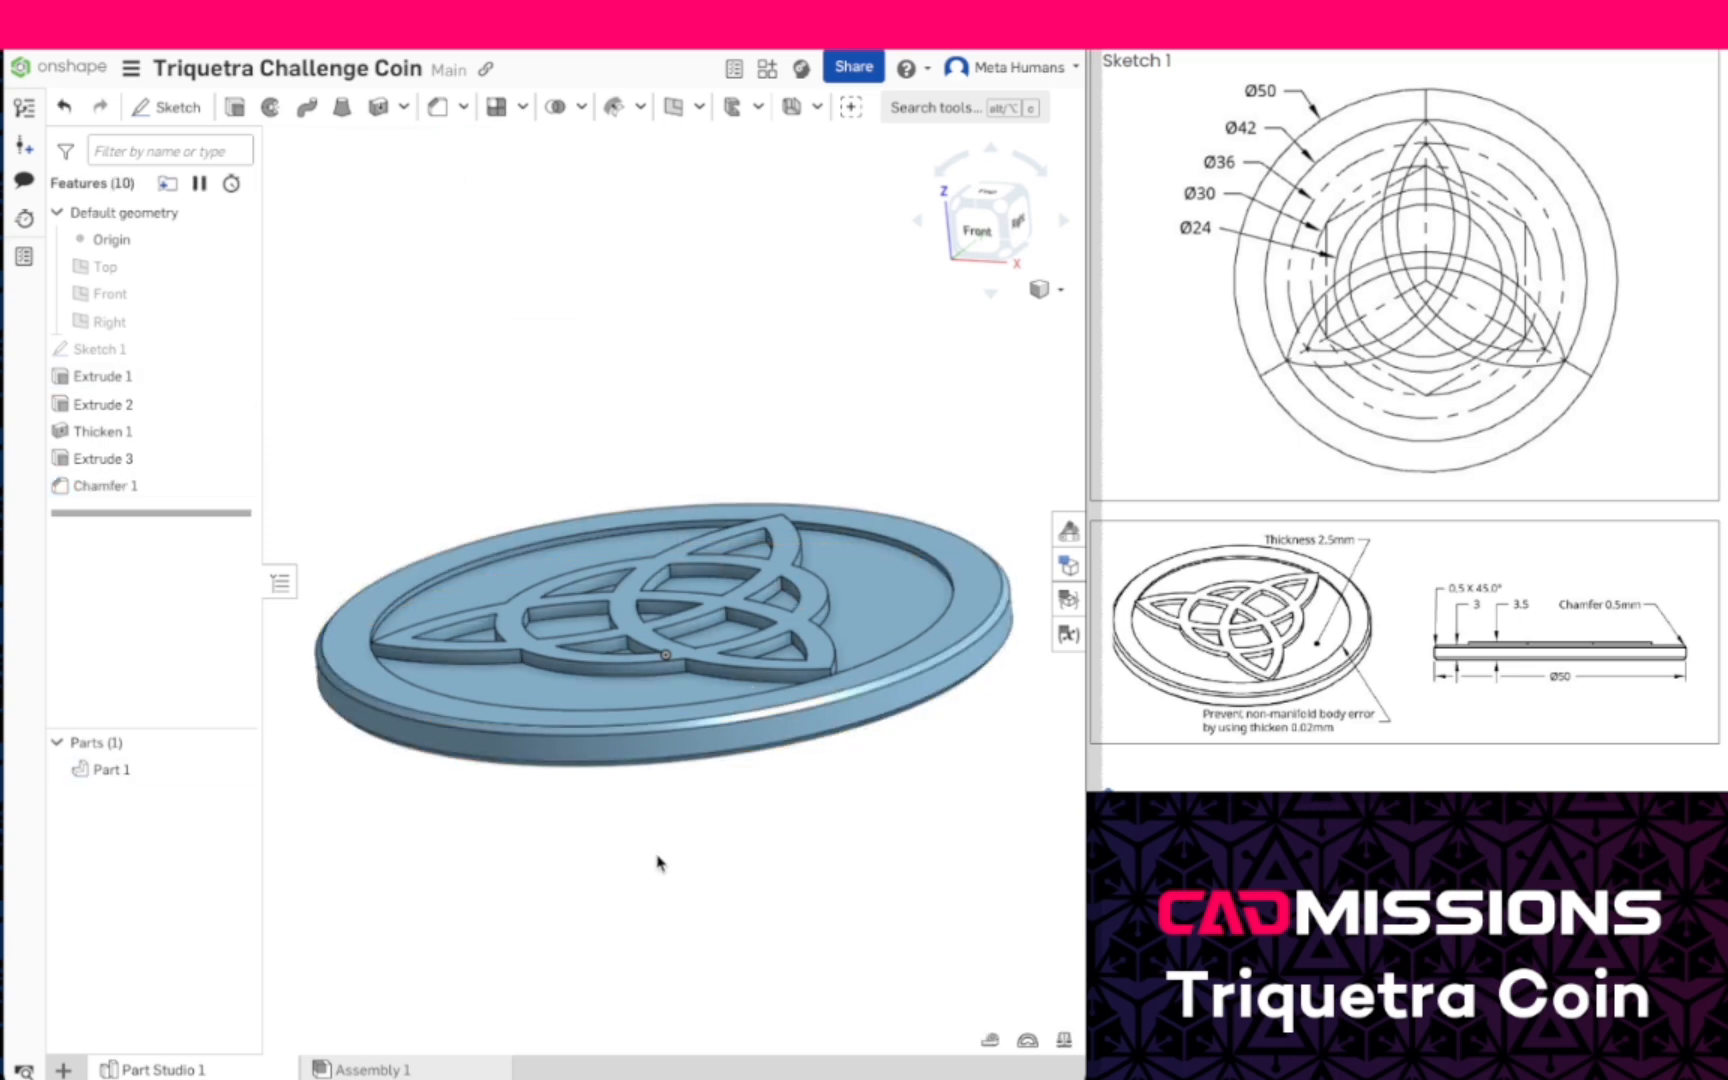
# - Hide the origin and view the finished coin at an angle from above
pyautogui.moveTo(711, 835); pyautogui.dragTo(732, 881, button='right')
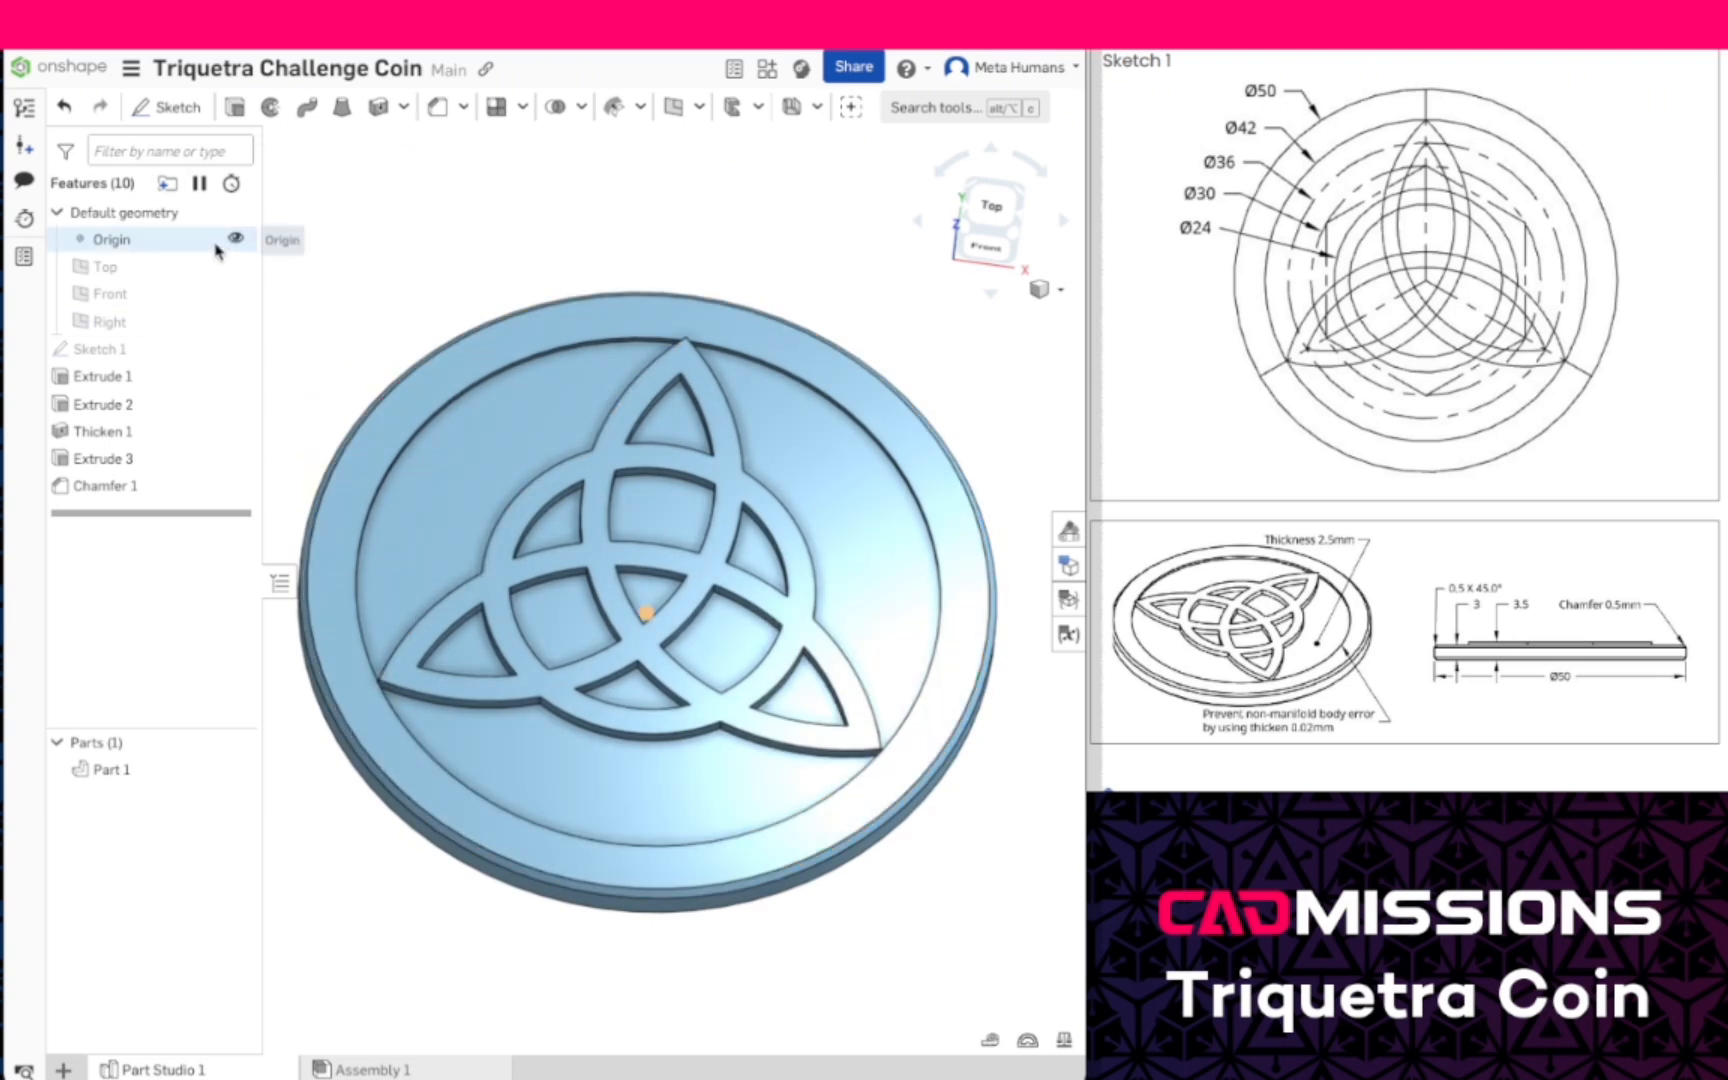
pyautogui.click(234, 241)
pyautogui.moveTo(895, 995)
pyautogui.mouseDown(button='right')
pyautogui.moveTo(953, 949)
pyautogui.moveTo(872, 976)
pyautogui.mouseUp(button='right')
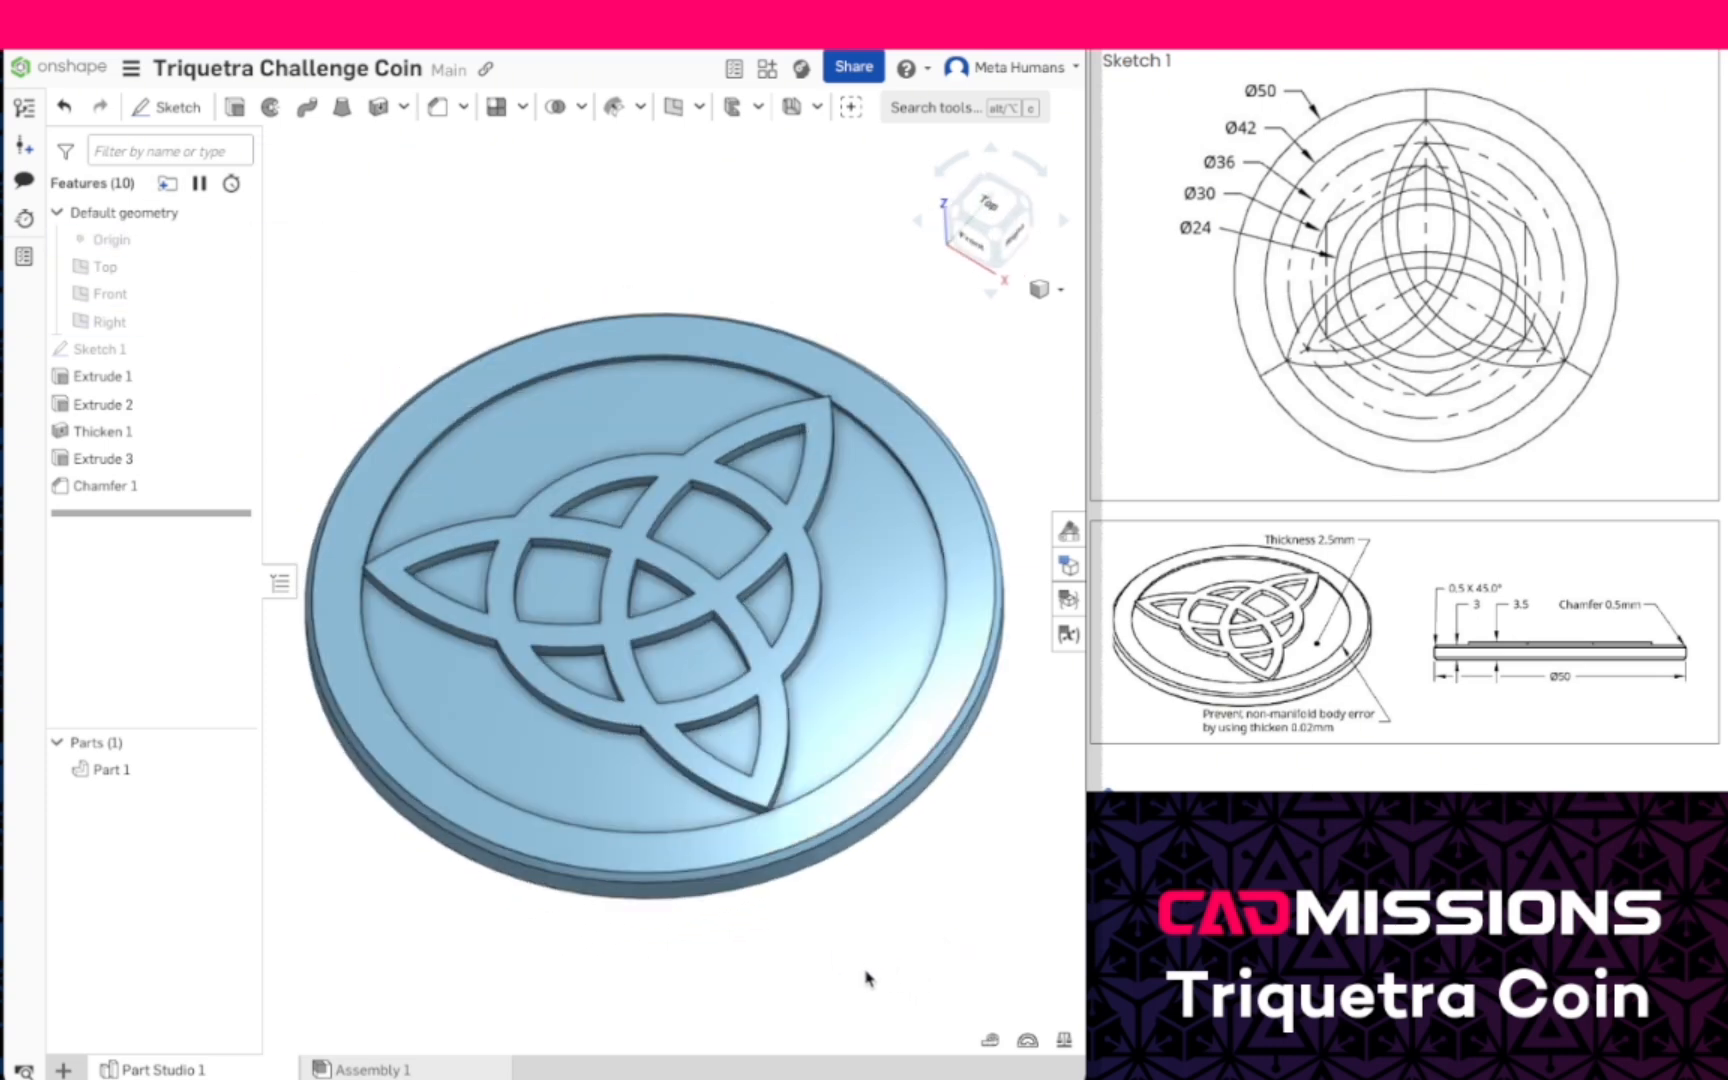